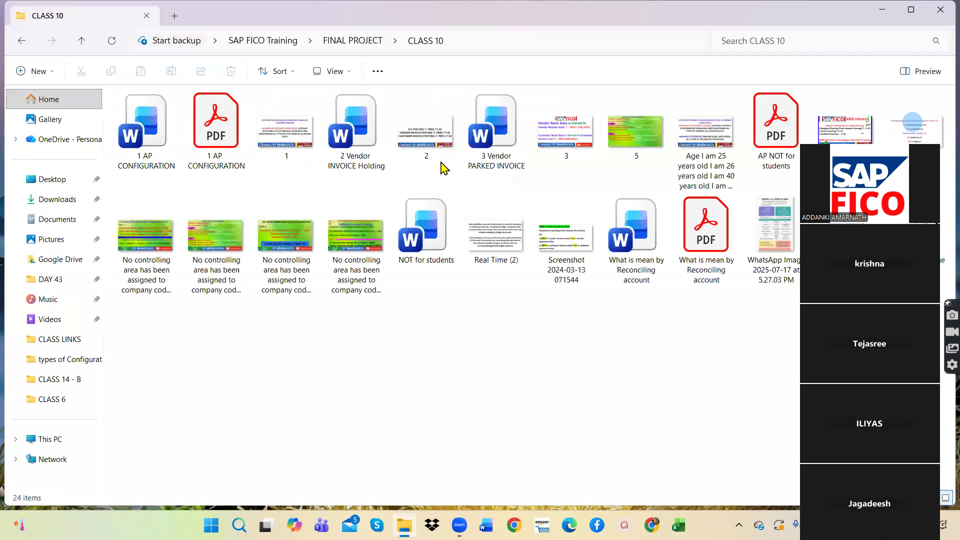
Step: Look through the CLASS 5, CLASS 4 - A, CLASS 4 and CLASS 7 folders in FINAL PROJECT for the lesson material
left_click(15, 42)
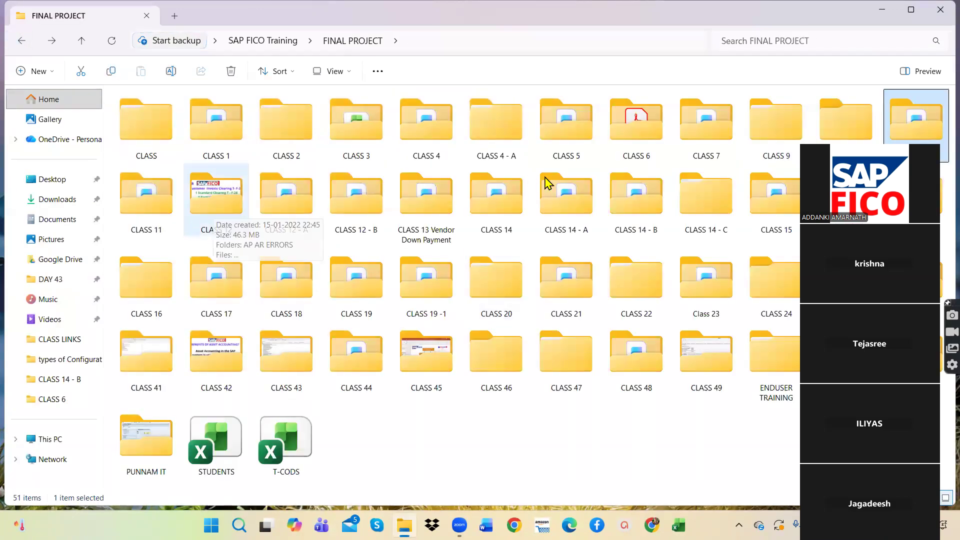
double_click(576, 126)
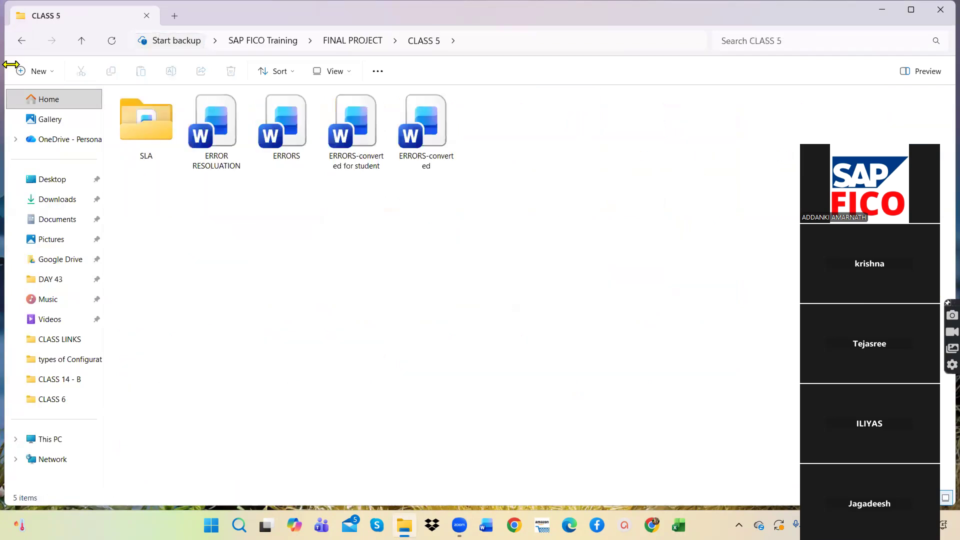
left_click(21, 41)
double_click(504, 143)
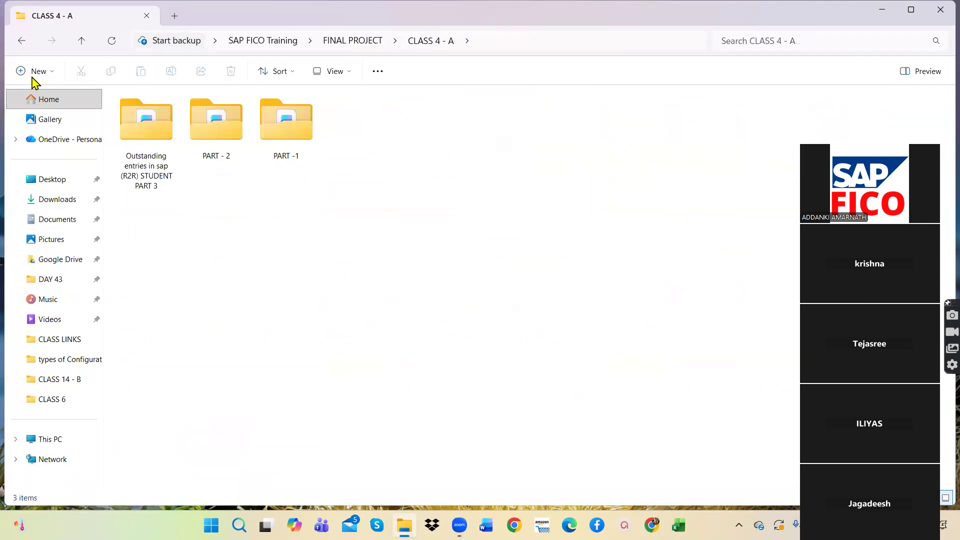
left_click(21, 40)
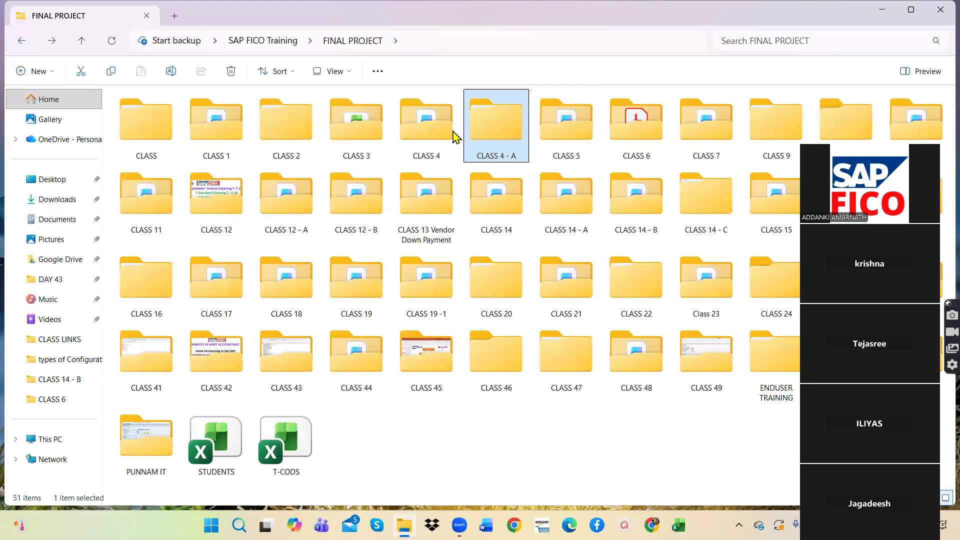
double_click(425, 122)
left_click(21, 42)
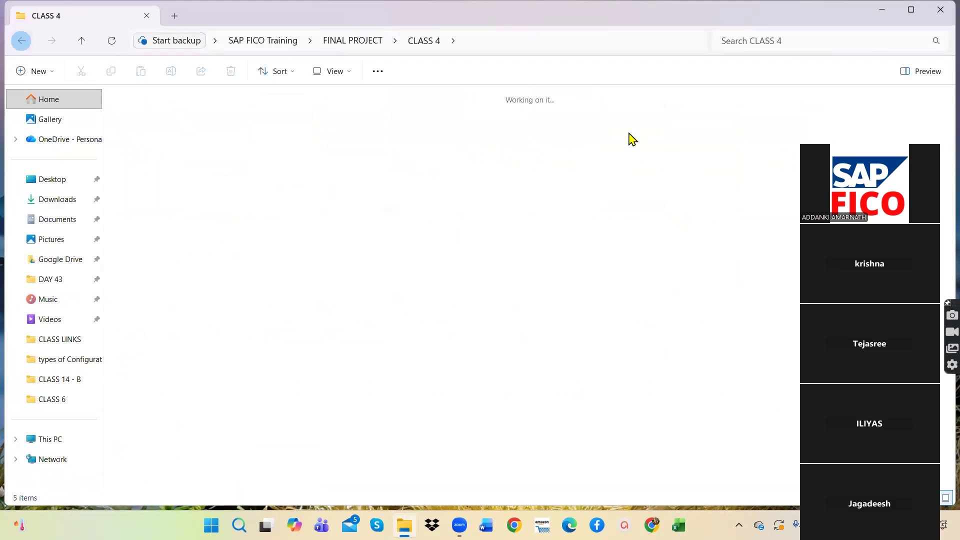
double_click(705, 141)
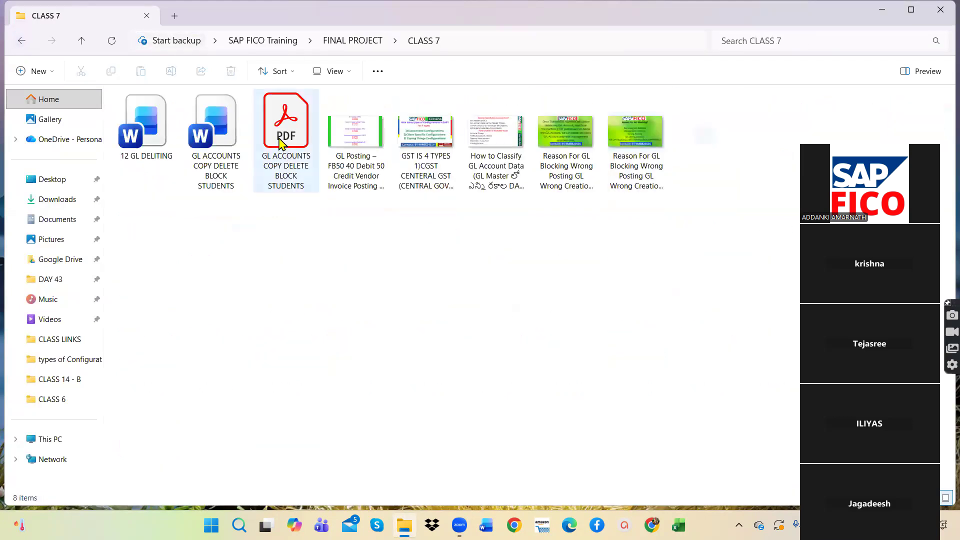
left_click(22, 41)
Step: Check the CLASS 9 folder and its "PART 1 & PART 2 How many types of Configurations in SAP" subfolder, and return to FINAL PROJECT
double_click(763, 149)
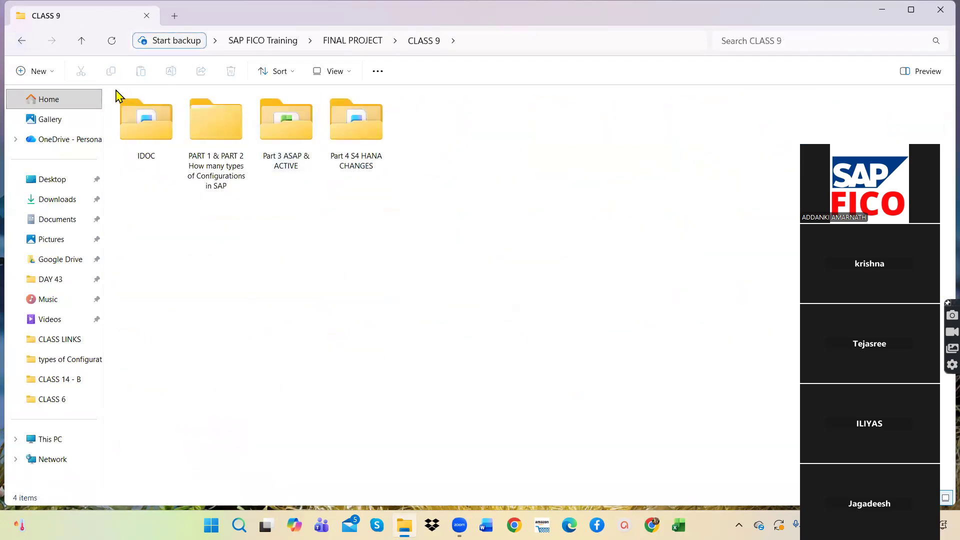
double_click(226, 131)
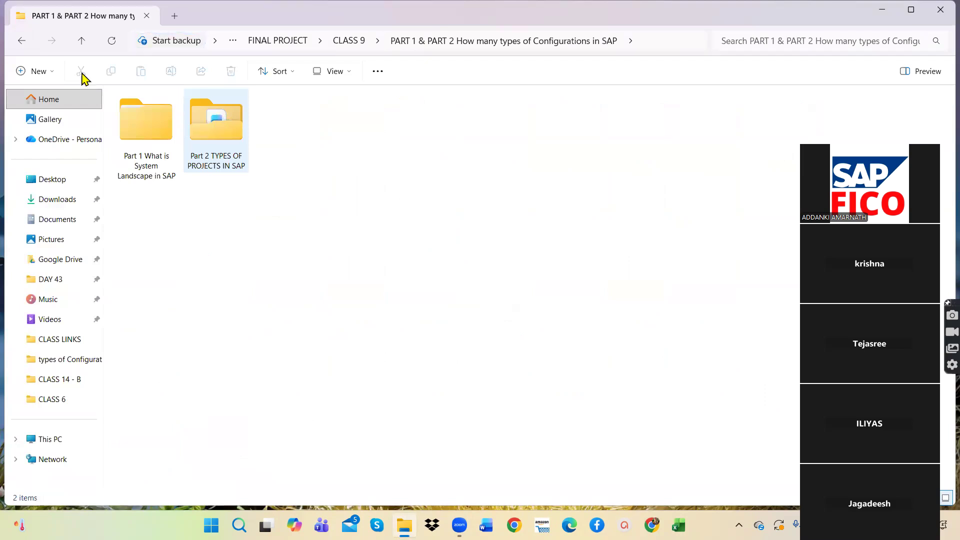
left_click(21, 41)
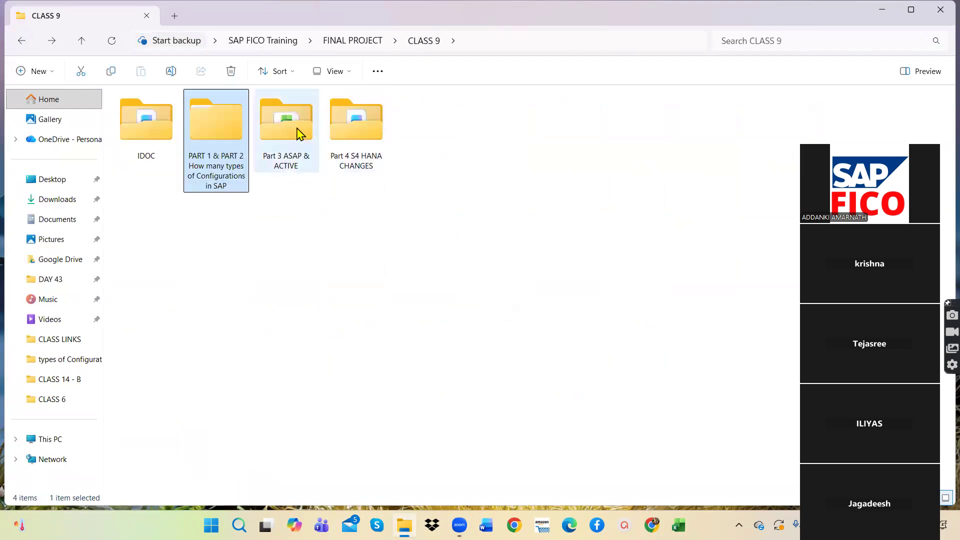
left_click(21, 41)
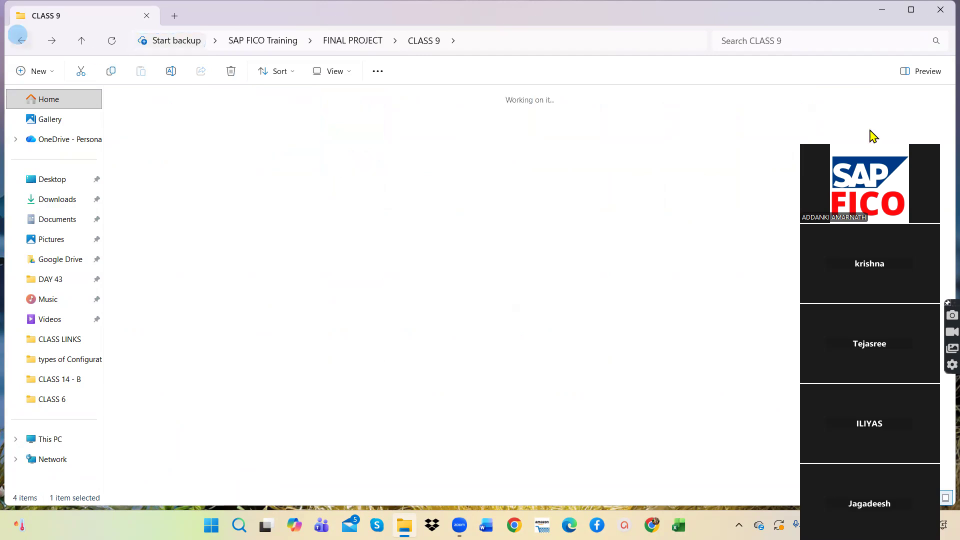
left_click(22, 40)
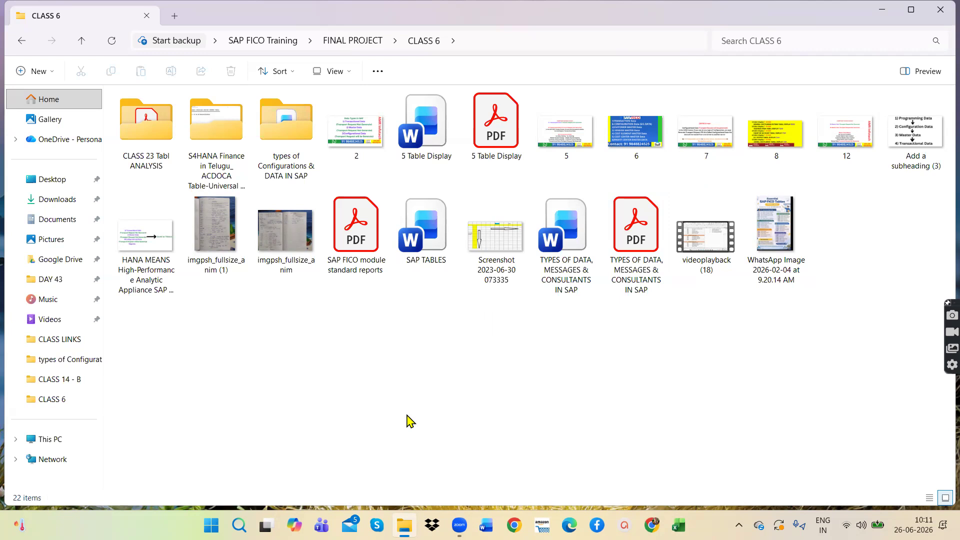
Step: Open the PDF on types of data, messages and consultants in SAP from CLASS 6 and view its "TYPES OF DATA IN SAP" list
double_click(648, 241)
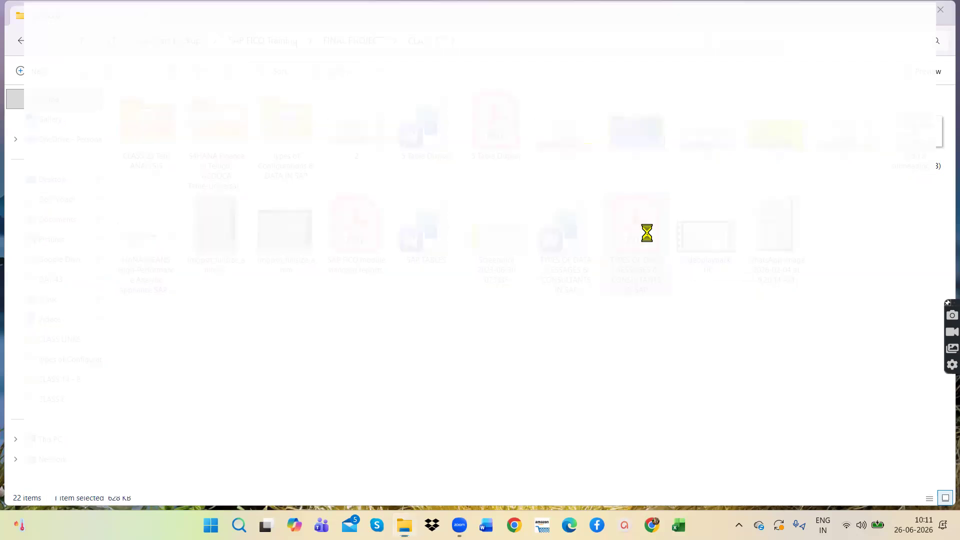
scroll(608, 325, "down", 5)
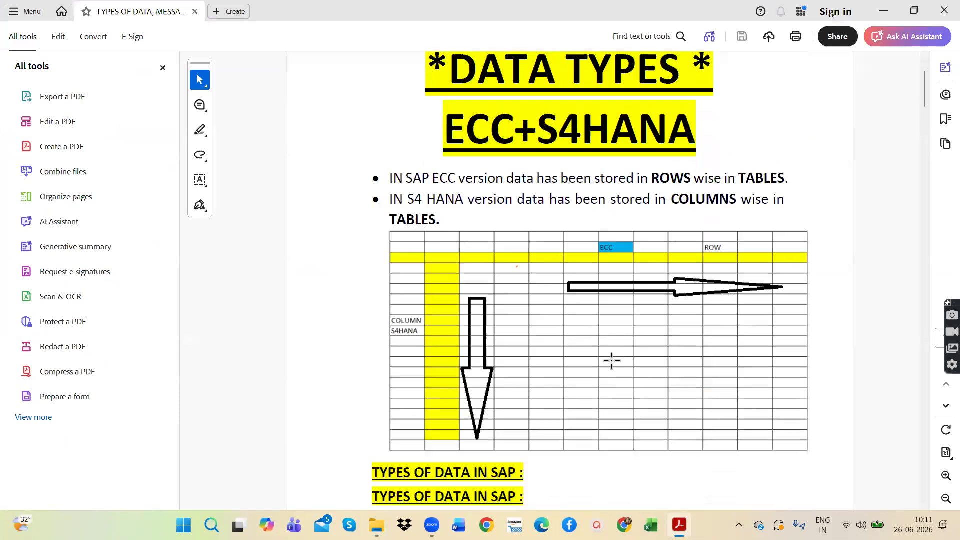
left_click(163, 68)
scroll(578, 342, "down", 2)
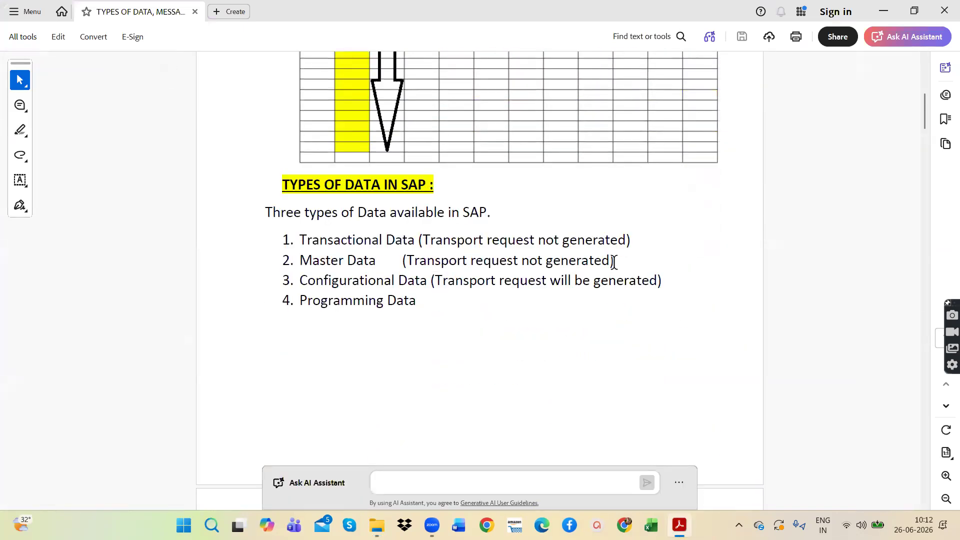
left_click(299, 247)
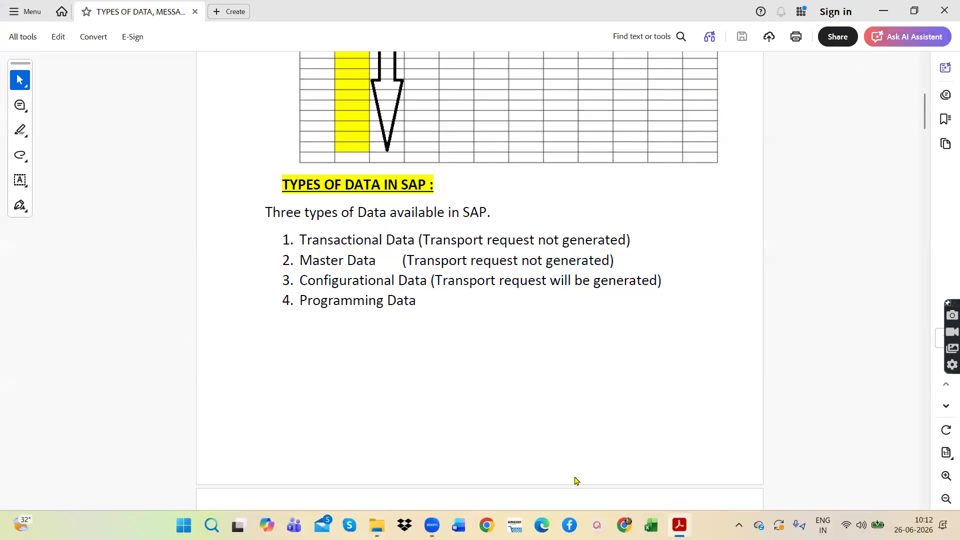
Step: Launch SAP Logon and open the SAP connection
key("super+s")
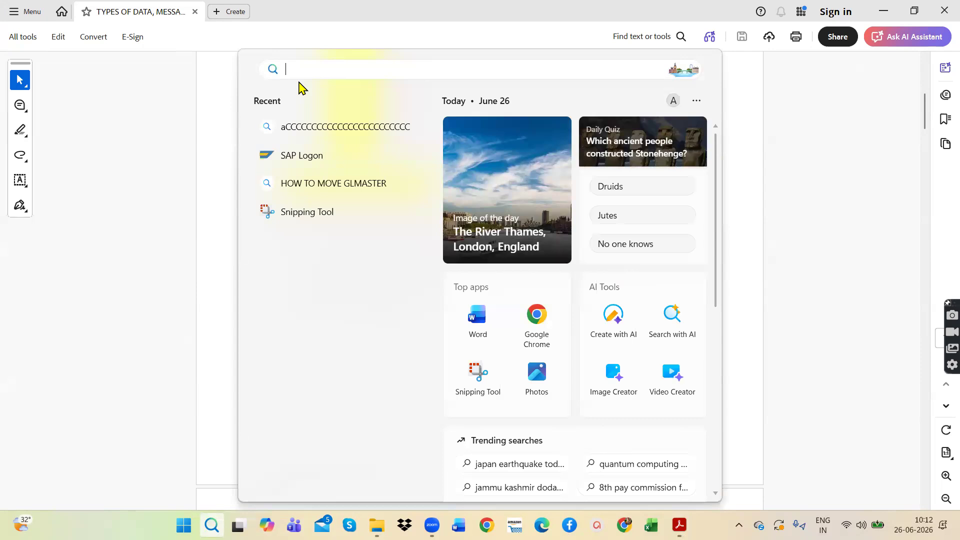
key("Escape")
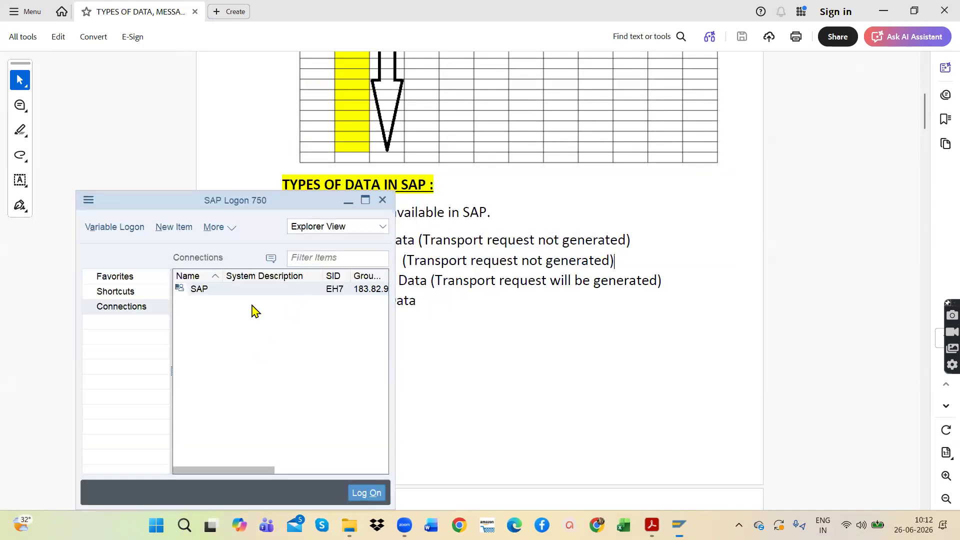
left_click(254, 293)
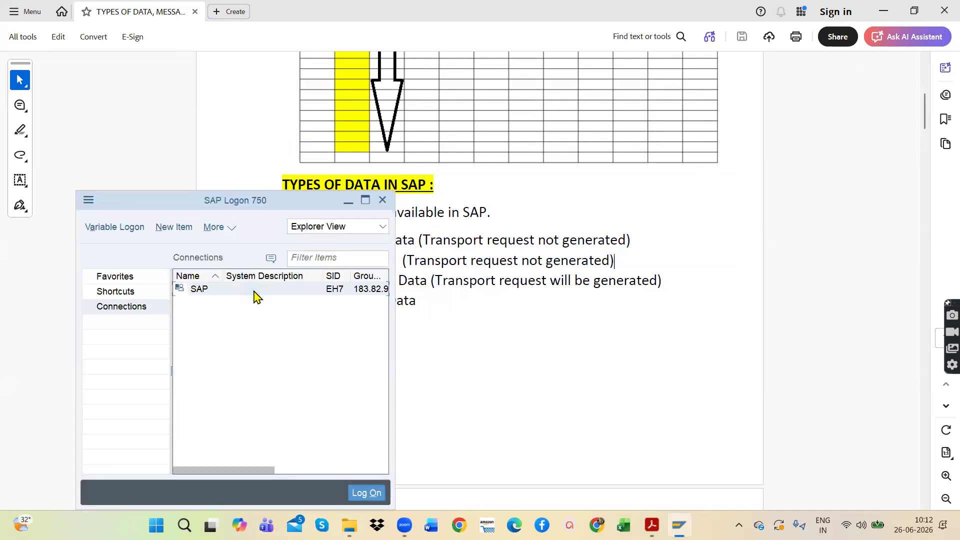
double_click(244, 290)
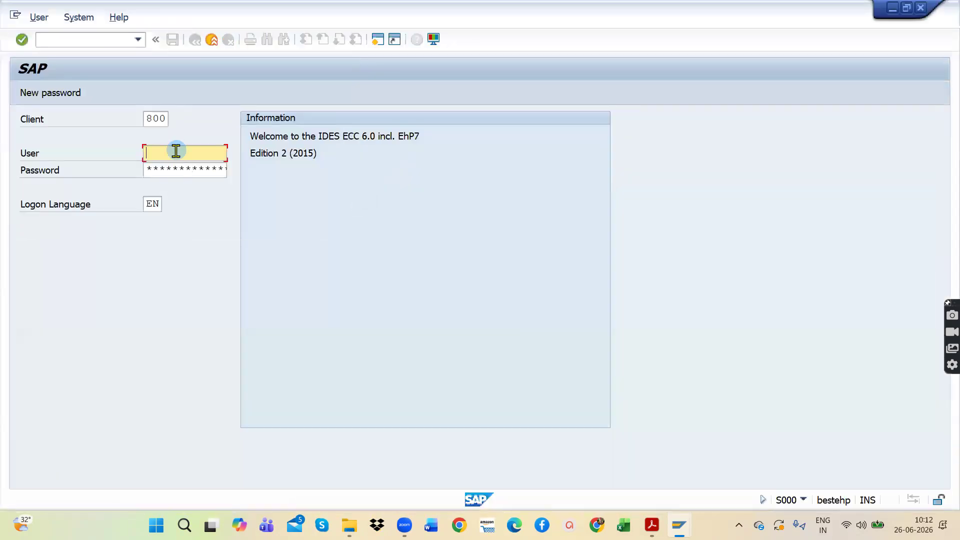
Step: Log on to client 800 by entering the user ID and the account password
left_click(175, 151)
left_click(179, 171)
left_click(178, 165)
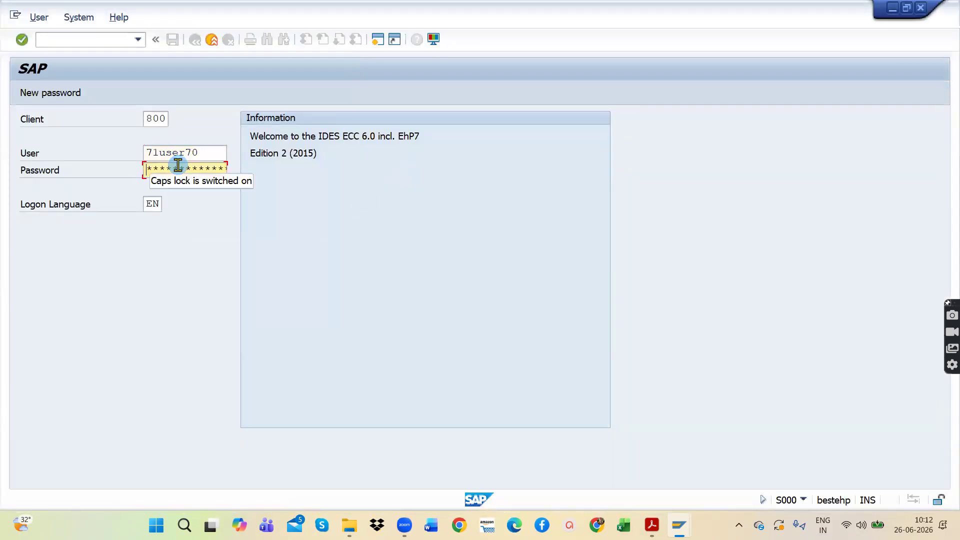
key("Caps_Lock")
key("Caps_Lock")
key("Caps_Lock")
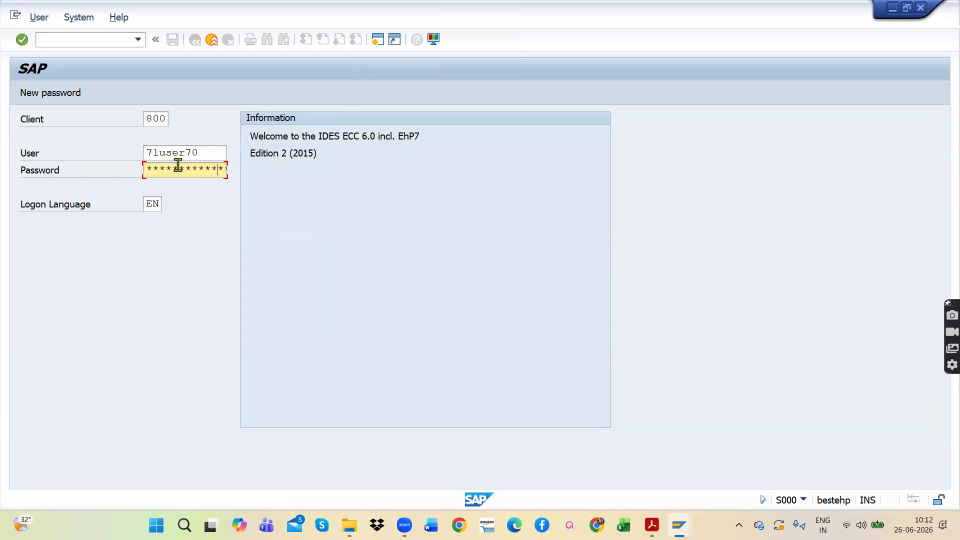
key("Return")
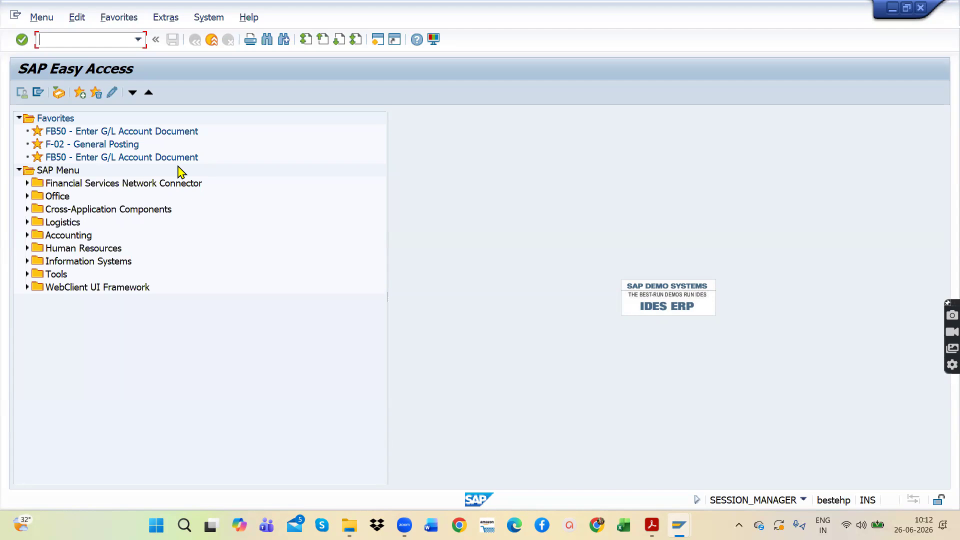
Step: Start transaction SE16N for the general table display
left_click(76, 39)
type("SE16N")
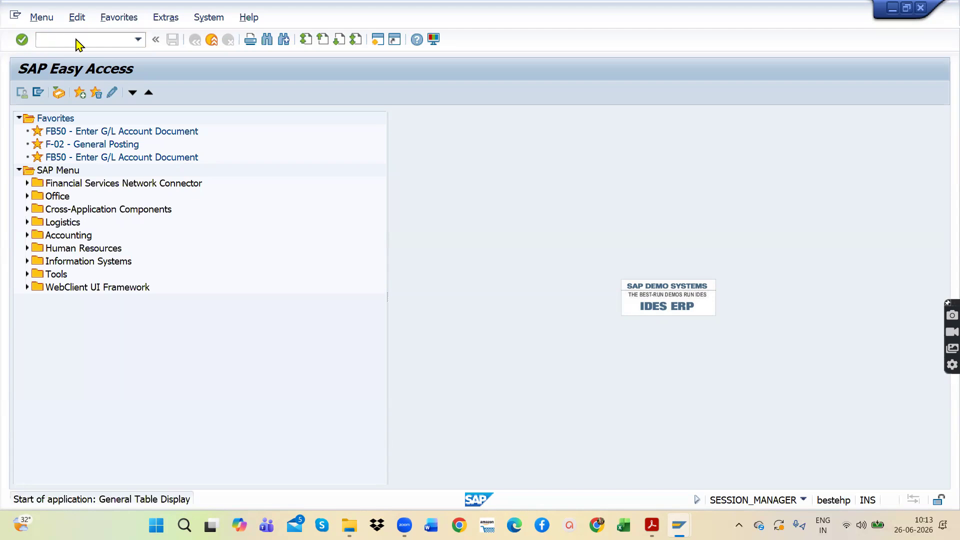
key("Return")
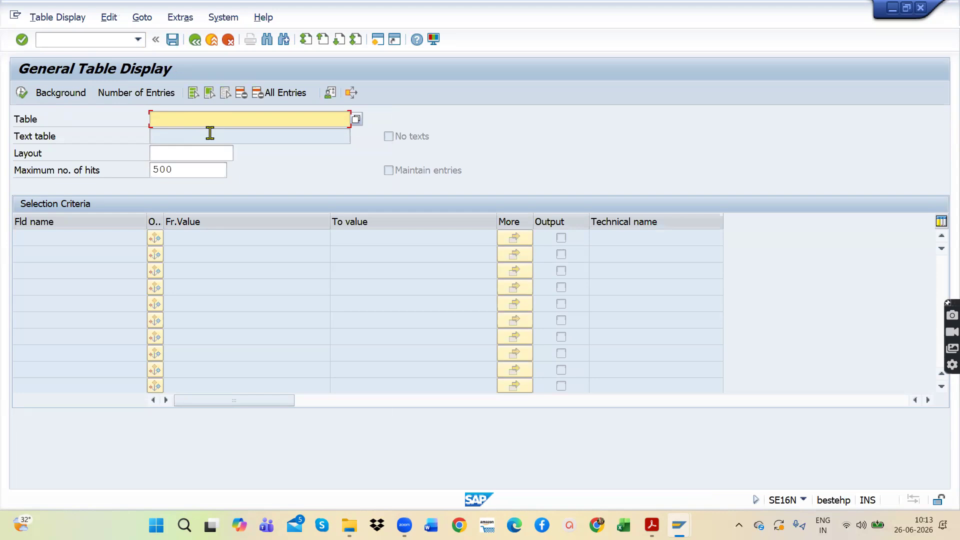
Step: Enter T001, with zeros rather than letters, as the table and load its selection fields
key("Caps_Lock")
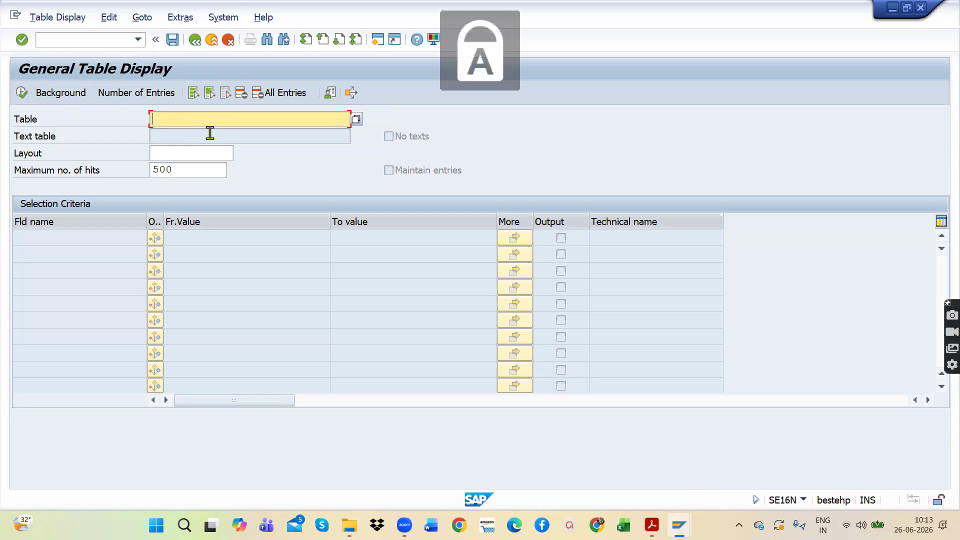
type("T00")
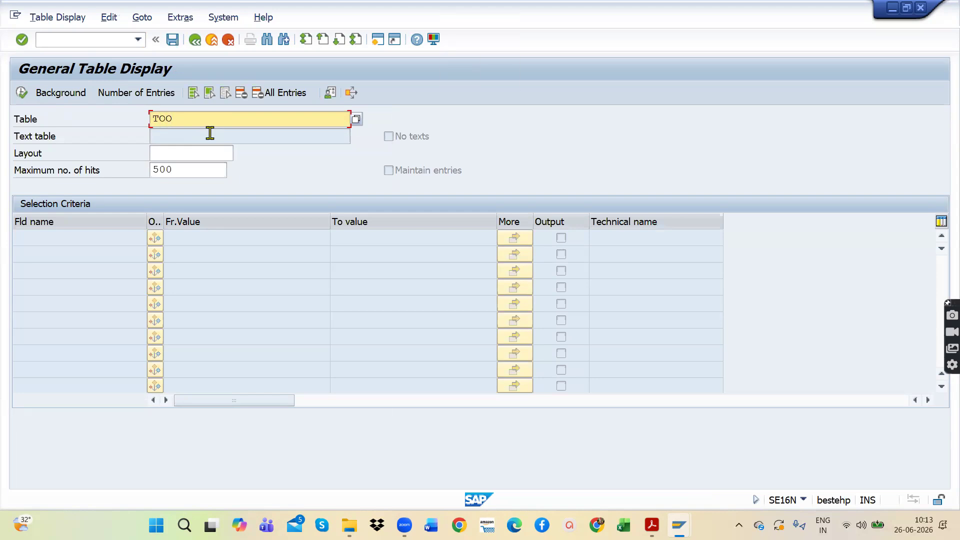
type("1")
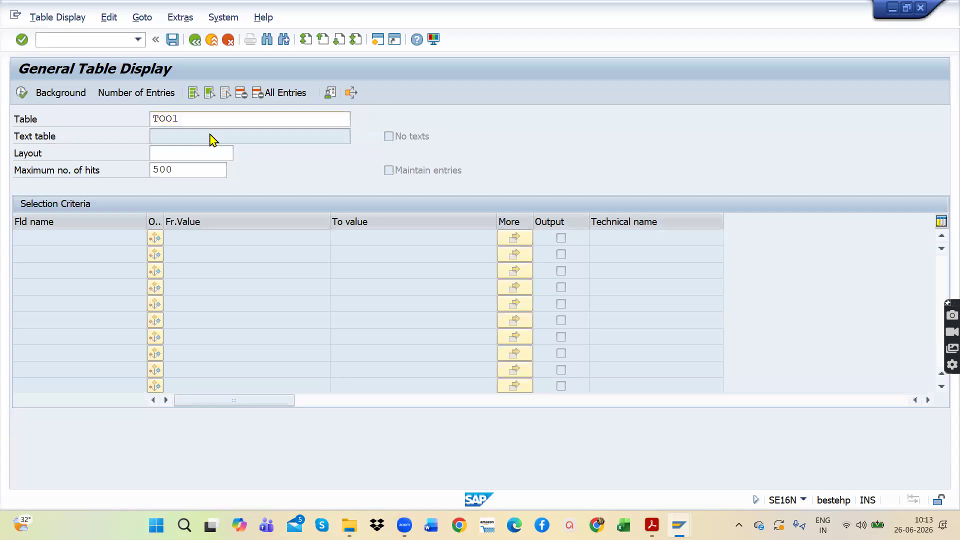
key("Return")
left_click(212, 119)
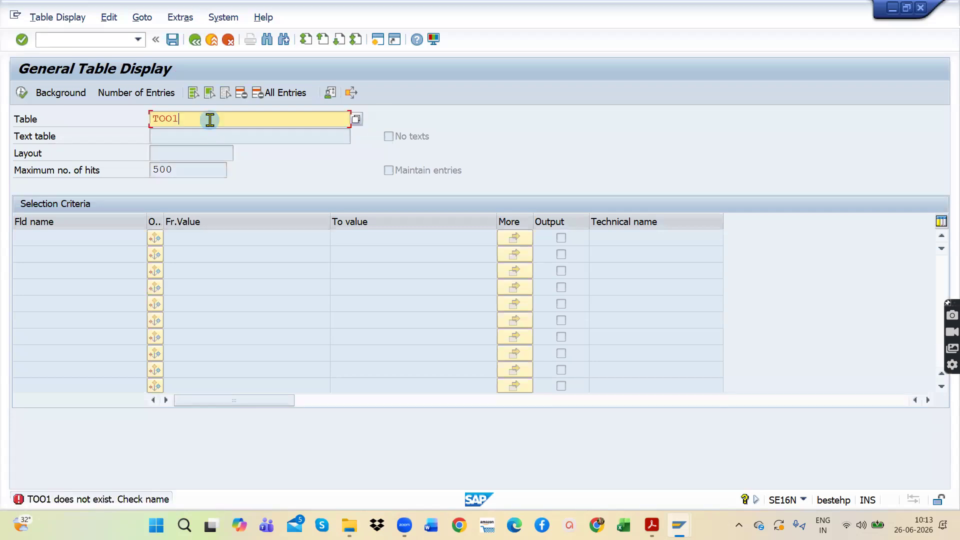
key("Left")
key("BackSpace")
key("BackSpace")
type("00")
key("Return")
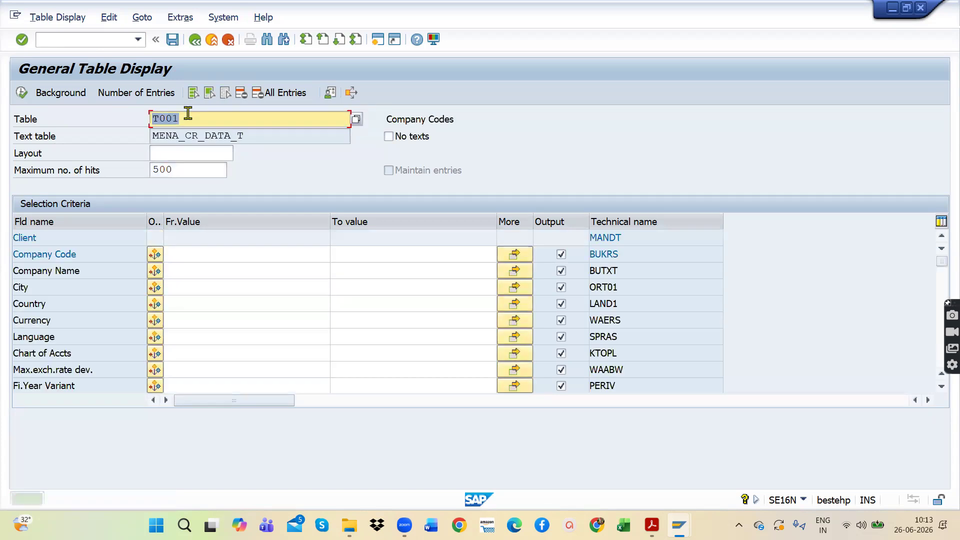
Step: Filter the table by company code AM11 and execute the selection
left_click(194, 261)
type("AP")
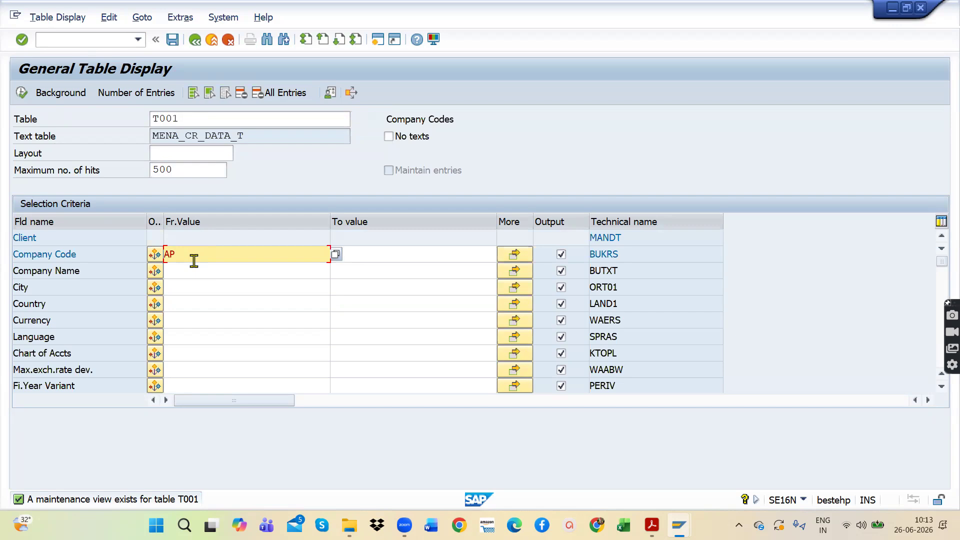
key("BackSpace")
type("M11")
key("Return")
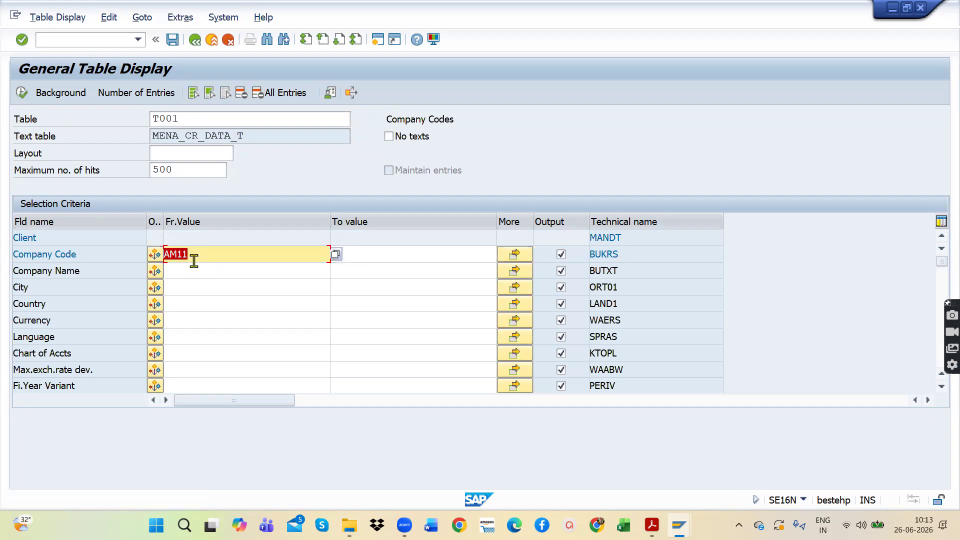
left_click(22, 94)
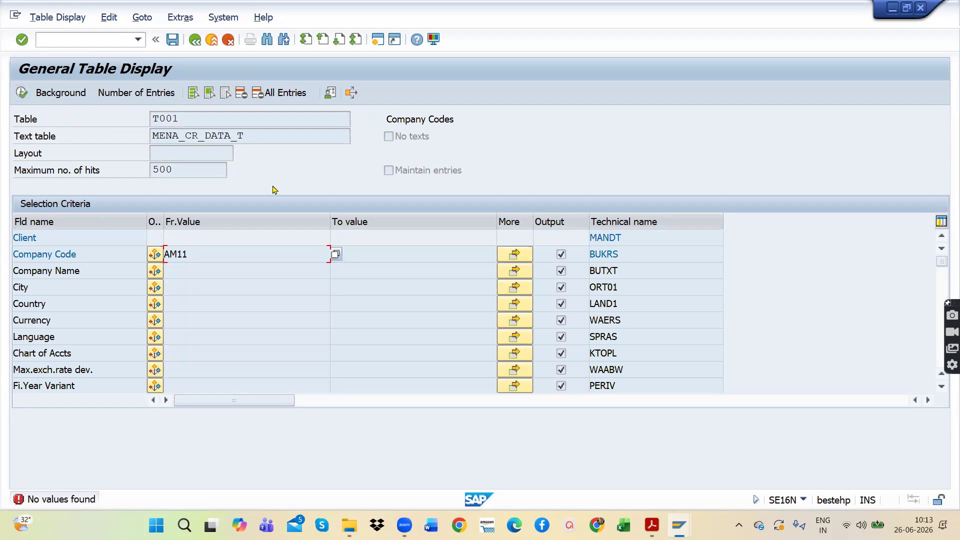
Step: Leave the table display for the SAP Easy Access screen and start transaction SE16N again
left_click(194, 41)
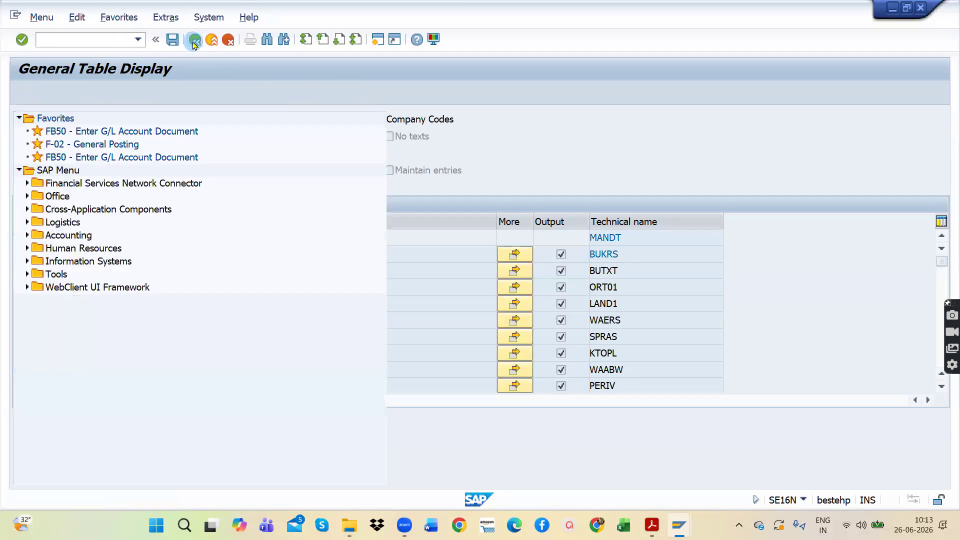
left_click(136, 40)
left_click(84, 49)
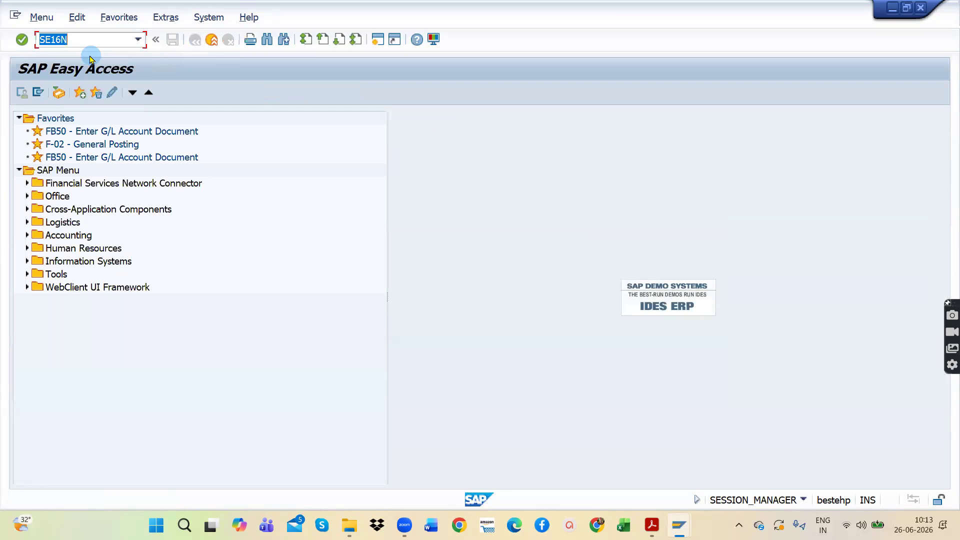
key("Return")
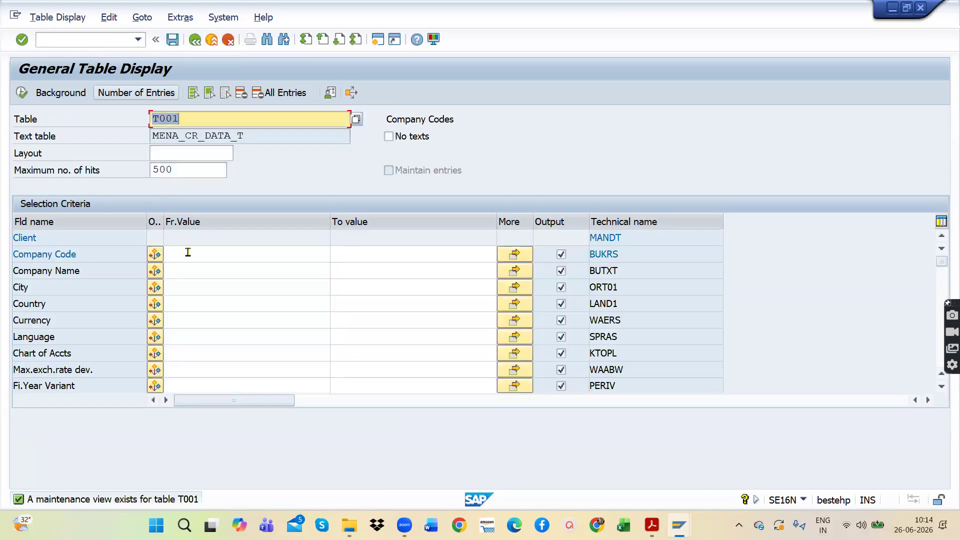
Step: Try to look up company code AP55 in table T001 by filtering on it and executing the selection
left_click(188, 255)
type("AP55")
double_click(188, 255)
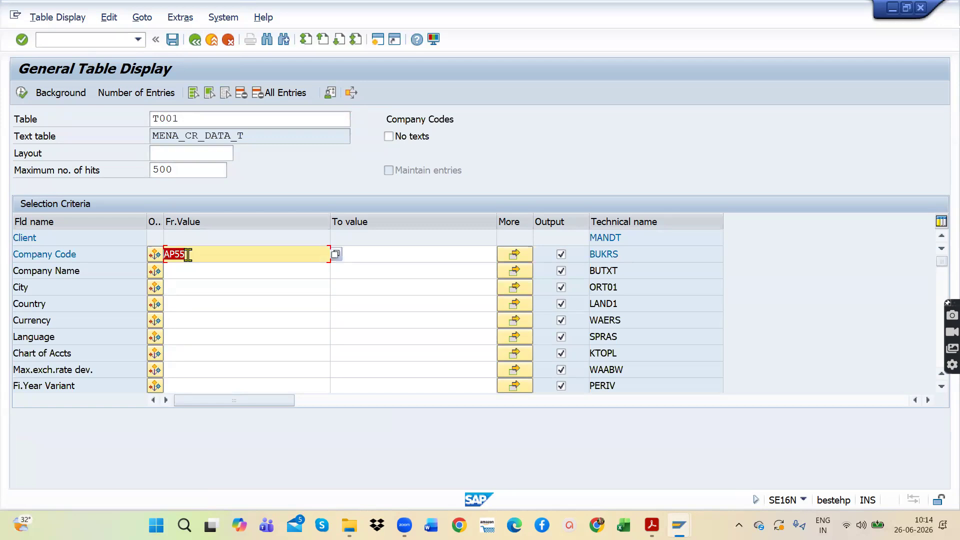
left_click(21, 92)
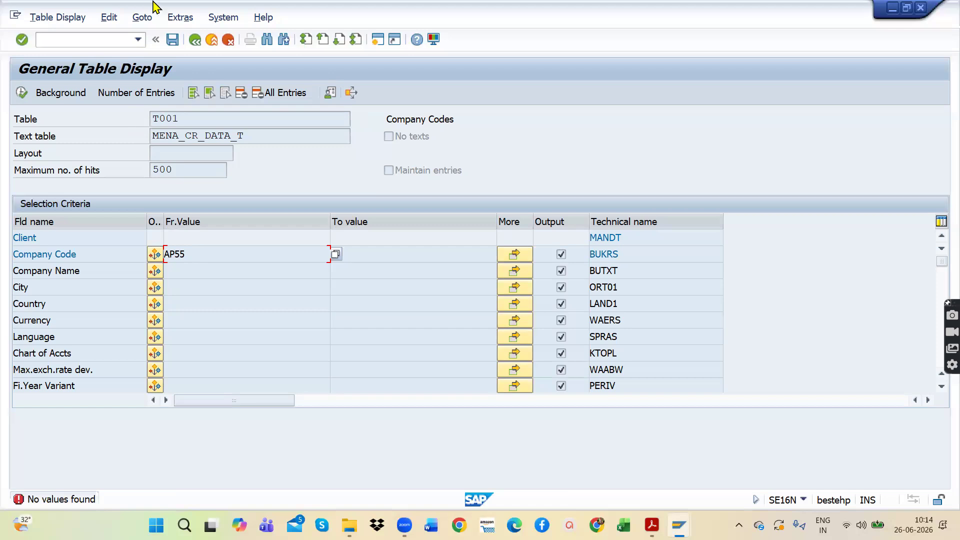
Step: Open a new session, start transaction FB50 and check the company code it uses
left_click(380, 43)
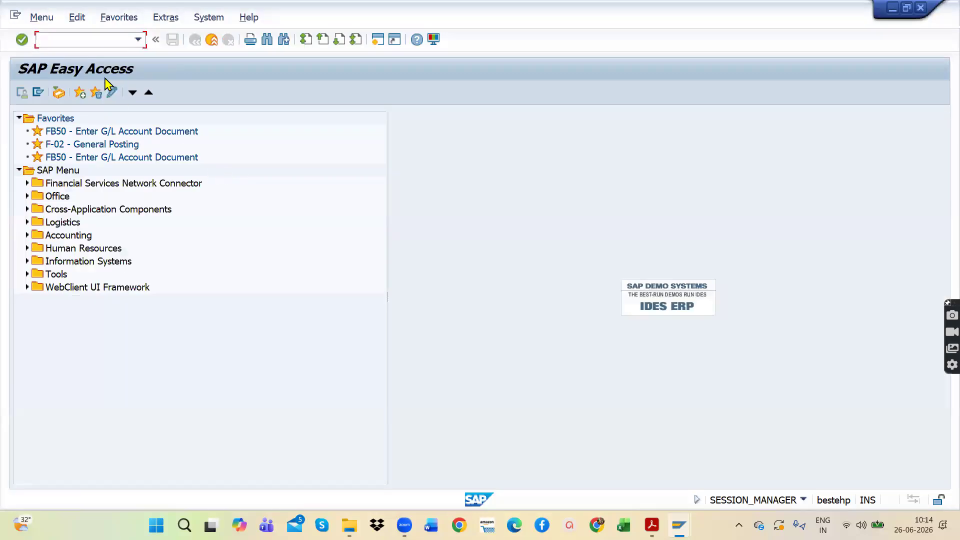
type("FB50")
key("Return")
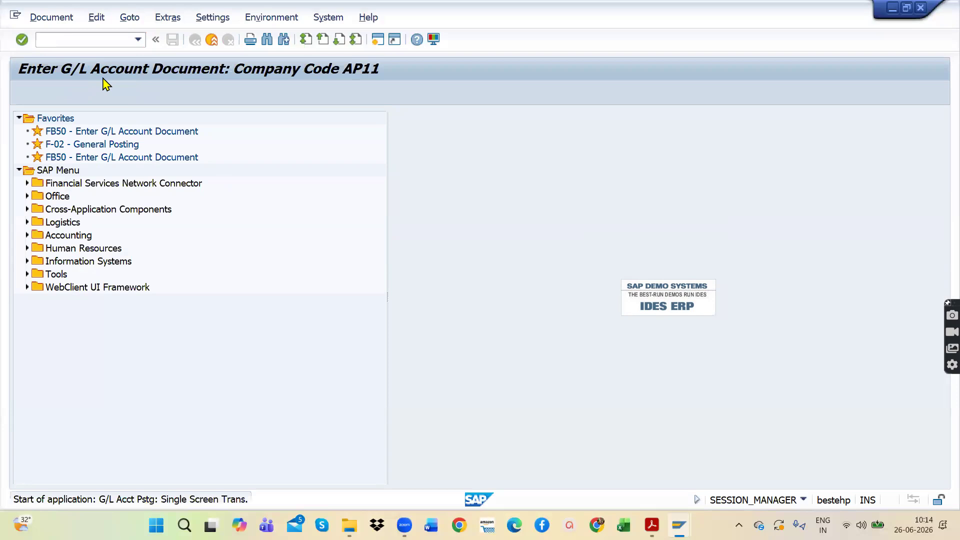
left_click_drag(159, 238, 107, 238)
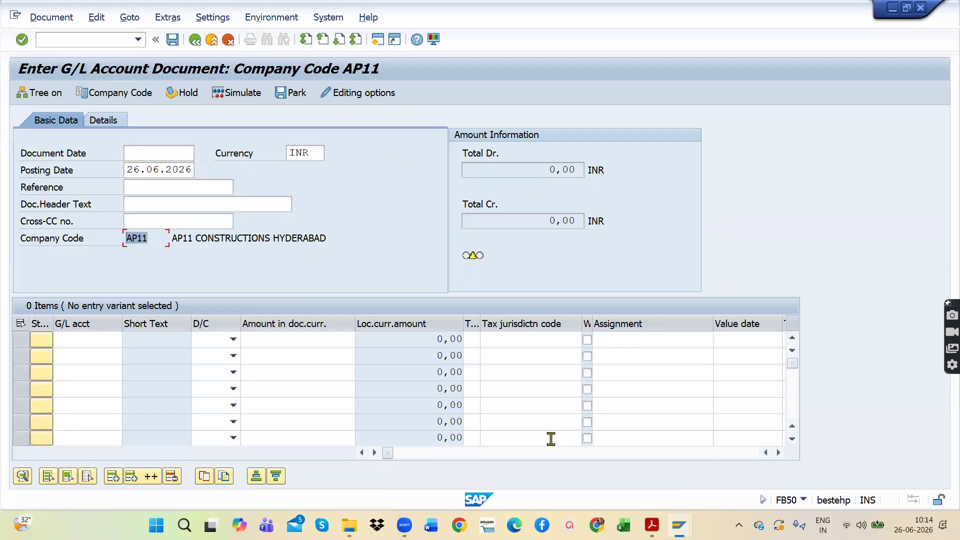
Step: Return to the table display session, exit to SAP Easy Access and restart transaction SE16N
left_click(195, 40)
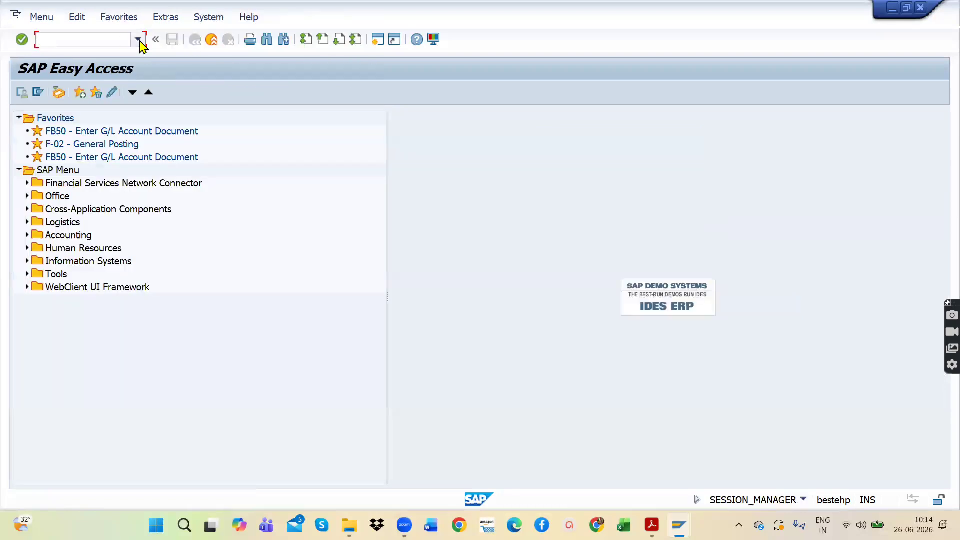
left_click(138, 40)
left_click(97, 66)
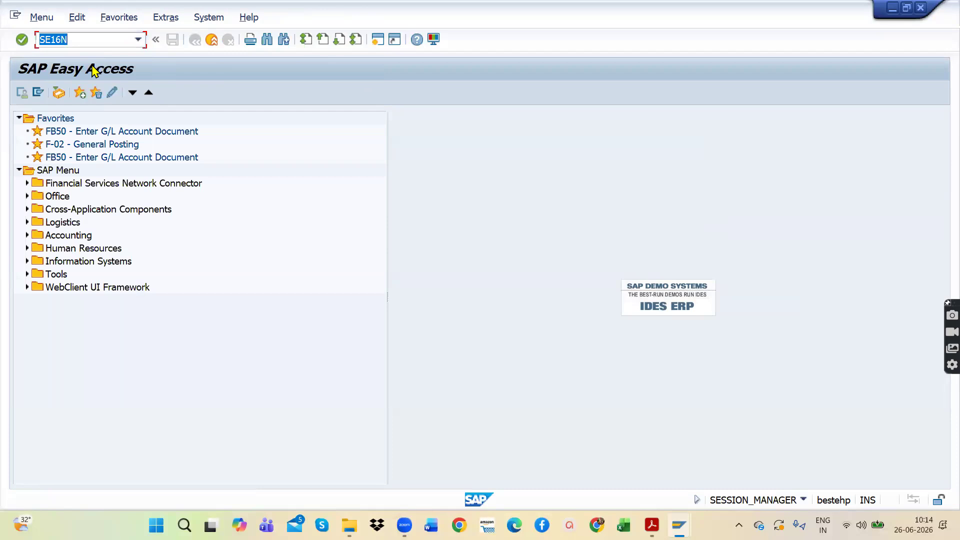
key("Return")
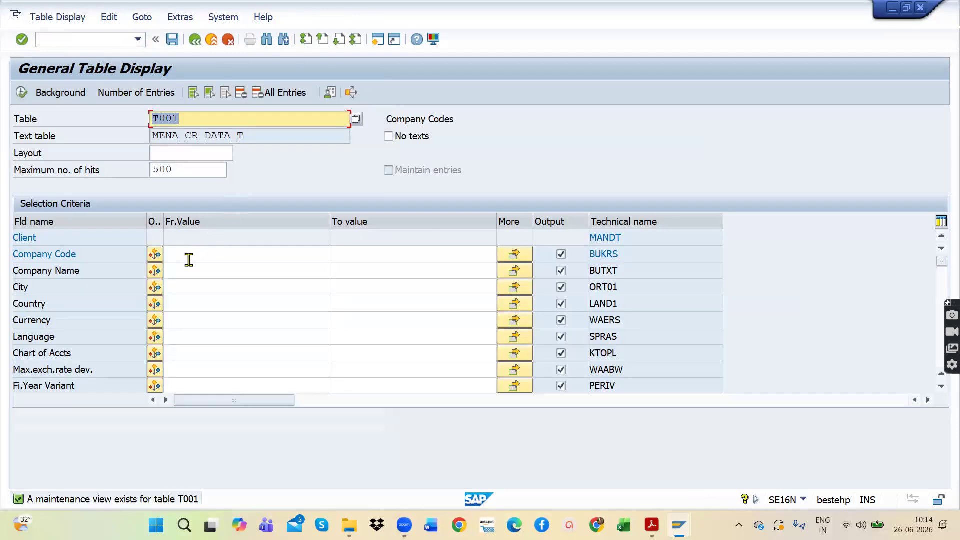
Step: Filter table T001 by company code AP11 and execute the selection
left_click(189, 259)
type("AP")
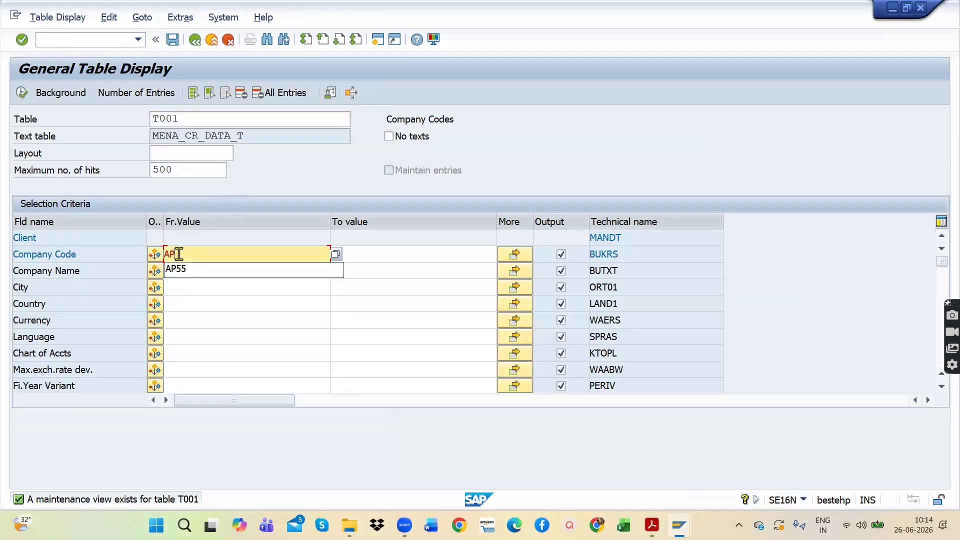
type("11")
key("Return")
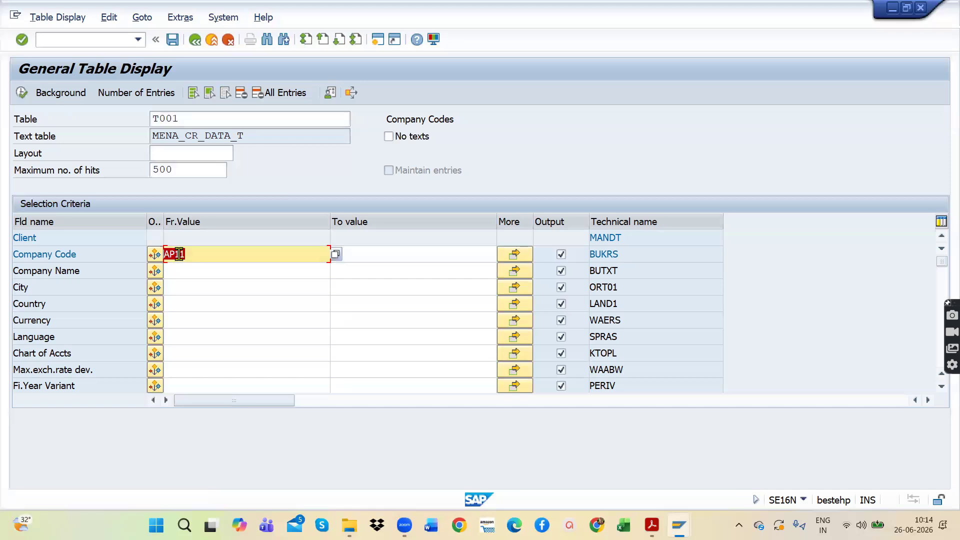
left_click(22, 92)
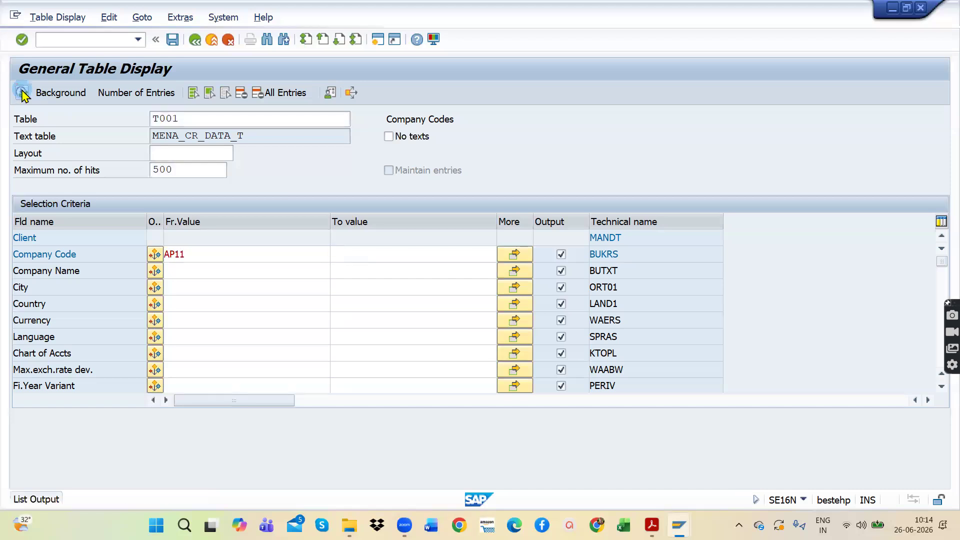
Step: Examine the detailed display of the AP11 company code entry, then return to the table selection screen
double_click(337, 218)
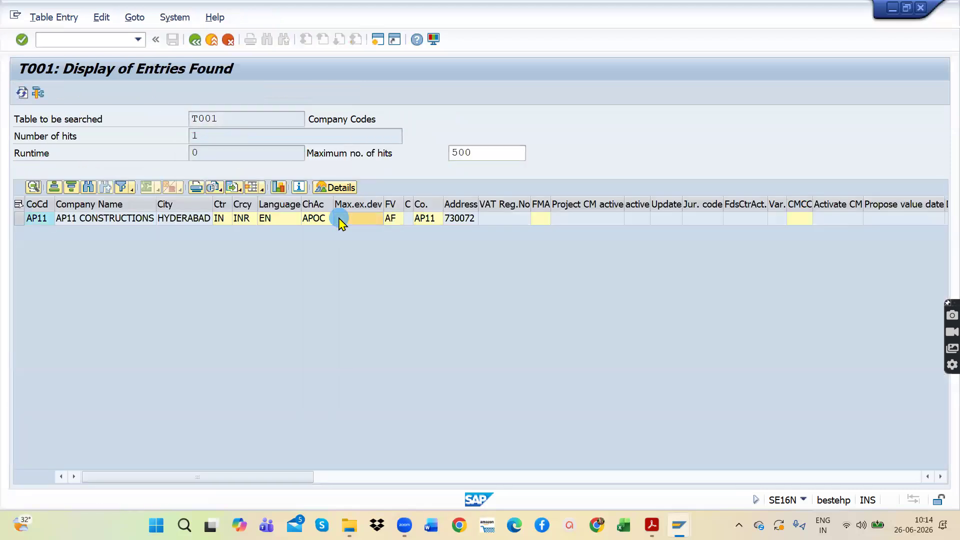
double_click(229, 129)
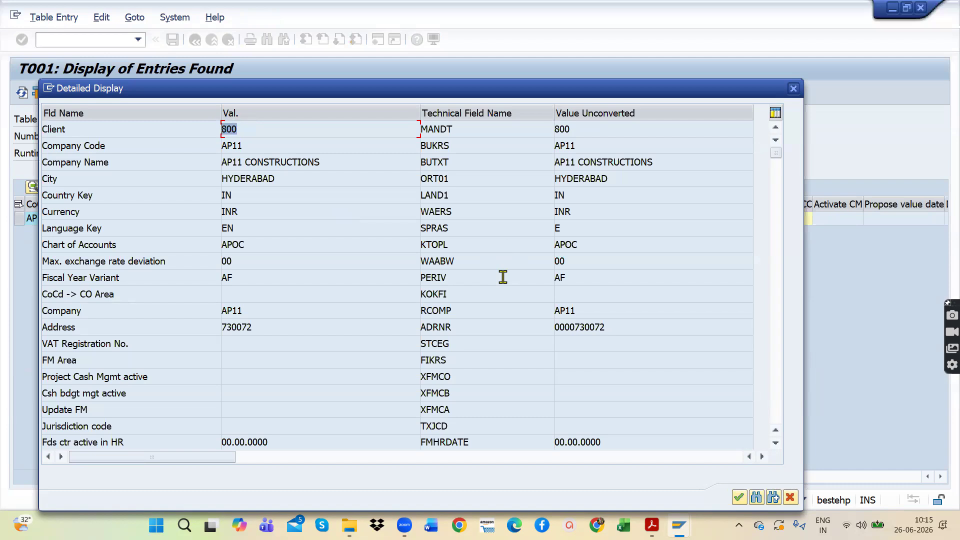
left_click(795, 89)
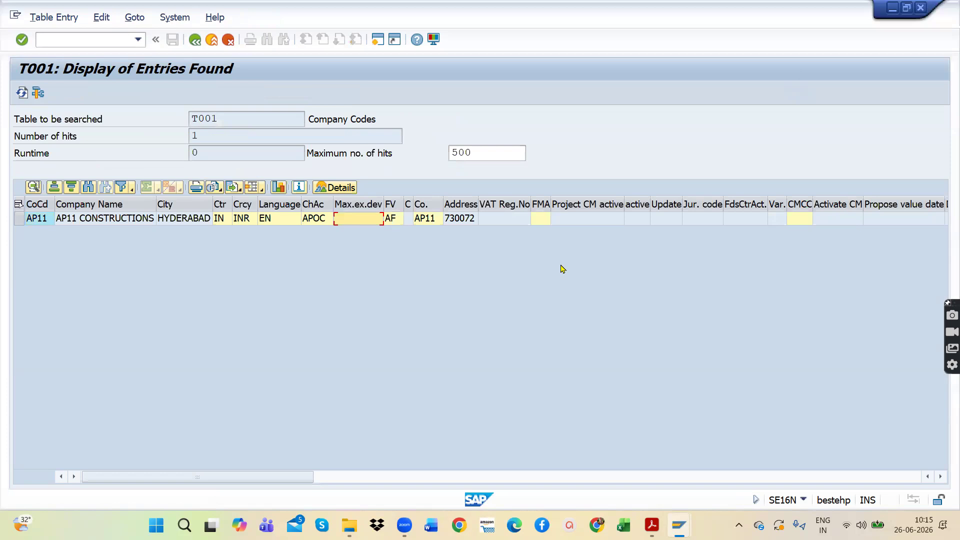
left_click(195, 39)
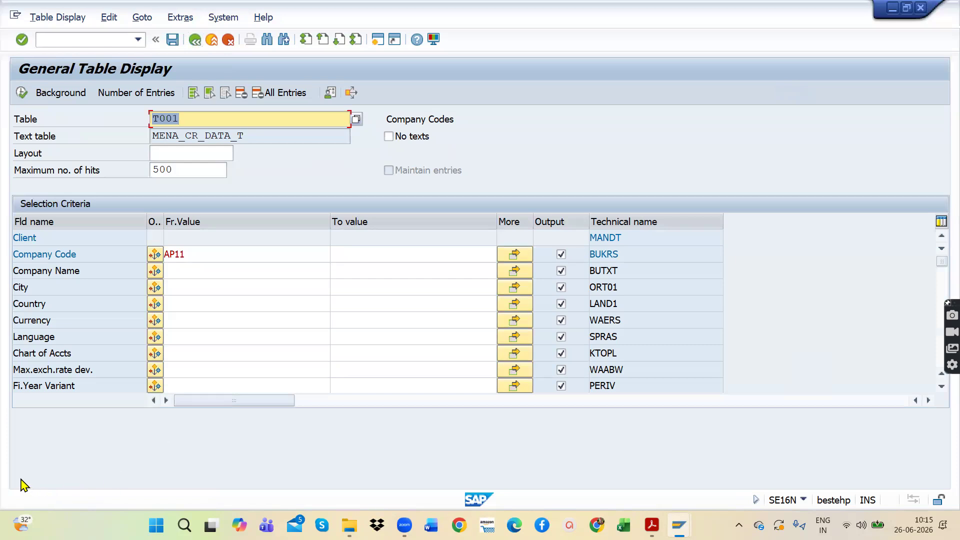
mouse_move(746, 256)
left_mouse_down()
mouse_move(800, 372)
mouse_move(795, 481)
left_mouse_up()
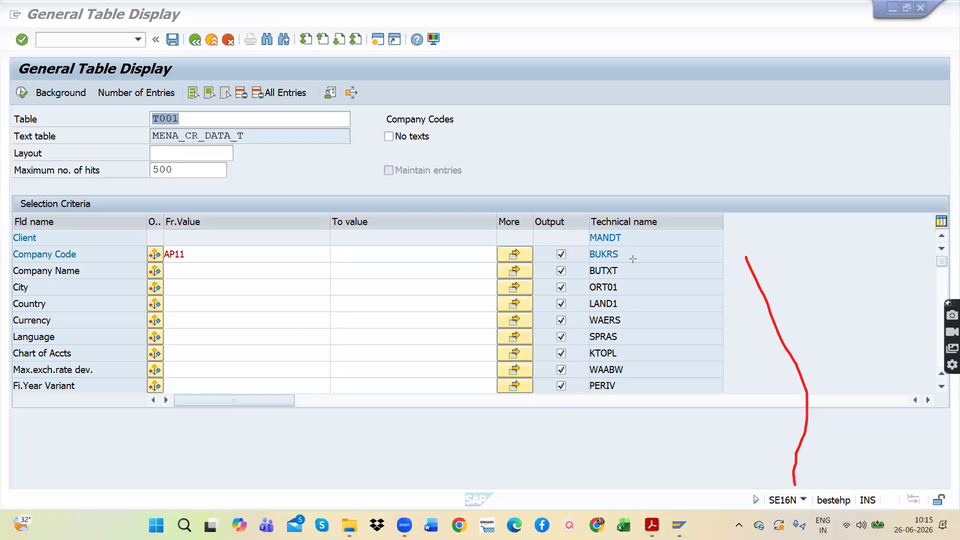
left_click_drag(742, 252, 789, 484)
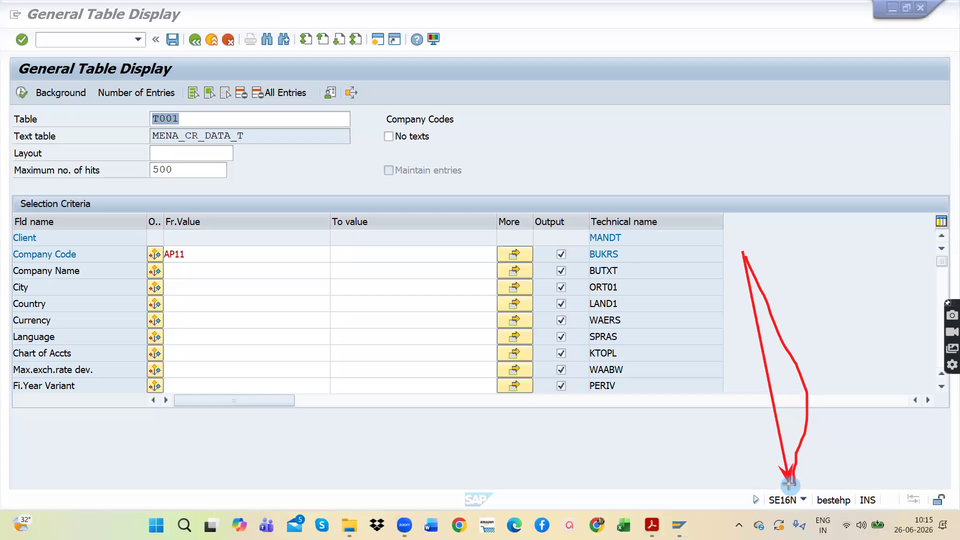
left_click(20, 330)
mouse_move(708, 217)
left_mouse_down()
mouse_move(724, 360)
mouse_move(759, 452)
mouse_move(785, 479)
left_mouse_up()
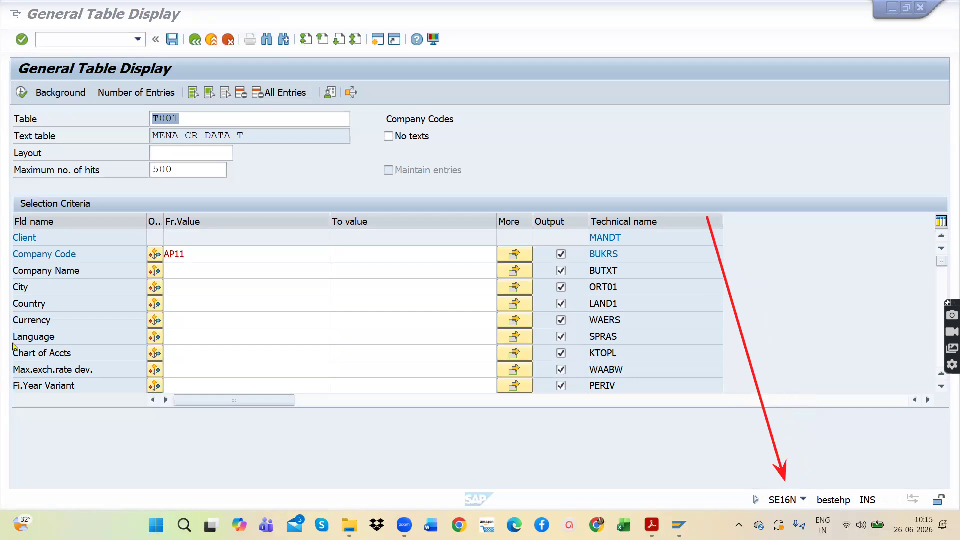
mouse_move(766, 397)
left_mouse_down()
mouse_move(780, 515)
mouse_move(783, 483)
left_mouse_up()
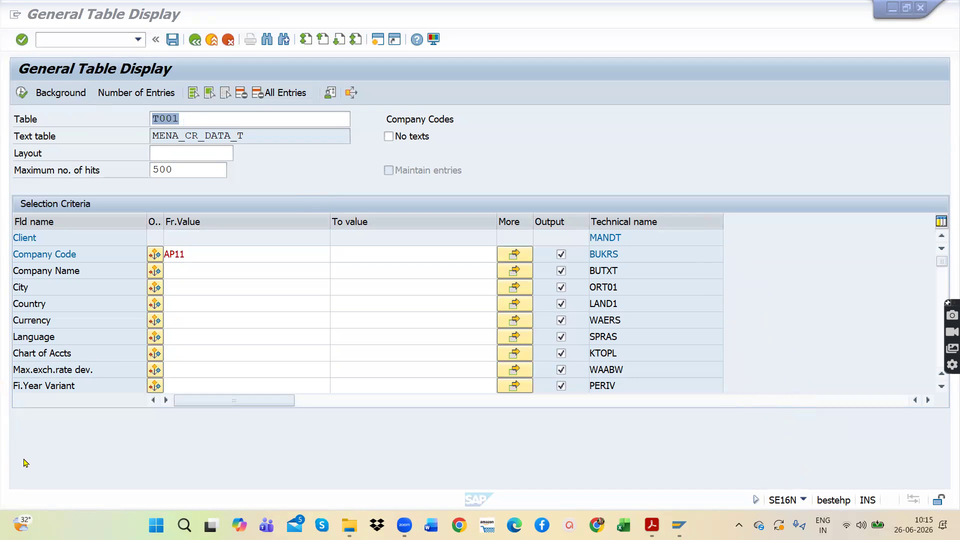
Step: Replace the table name with SKA1 and load the selection fields of the G/L account master
left_click(213, 120)
key("BackSpace")
key("BackSpace")
key("BackSpace")
key("BackSpace")
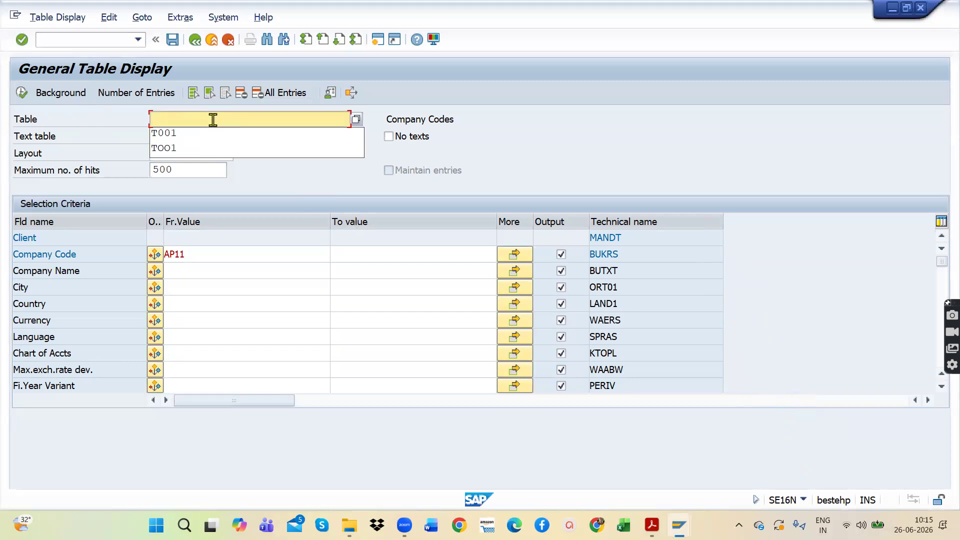
type("SK")
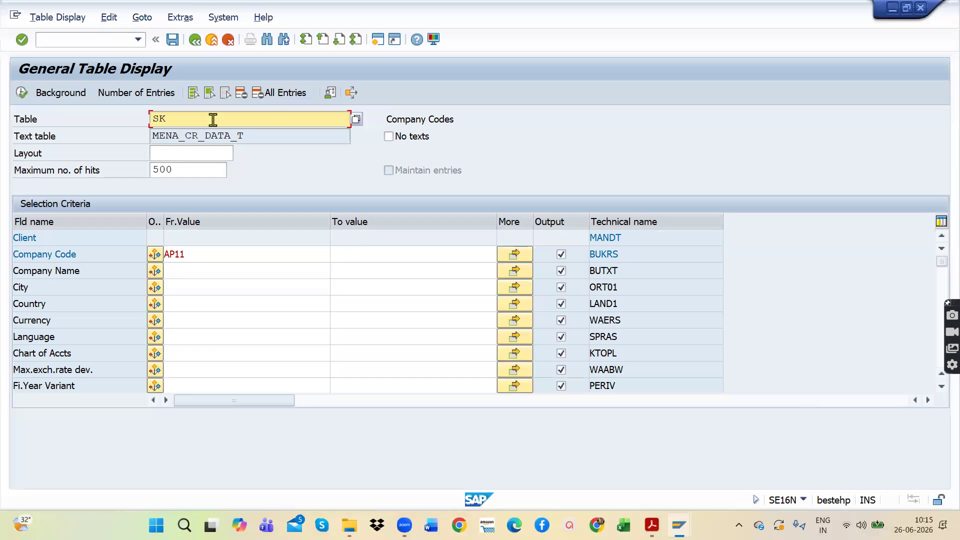
type("A1")
left_click(191, 257)
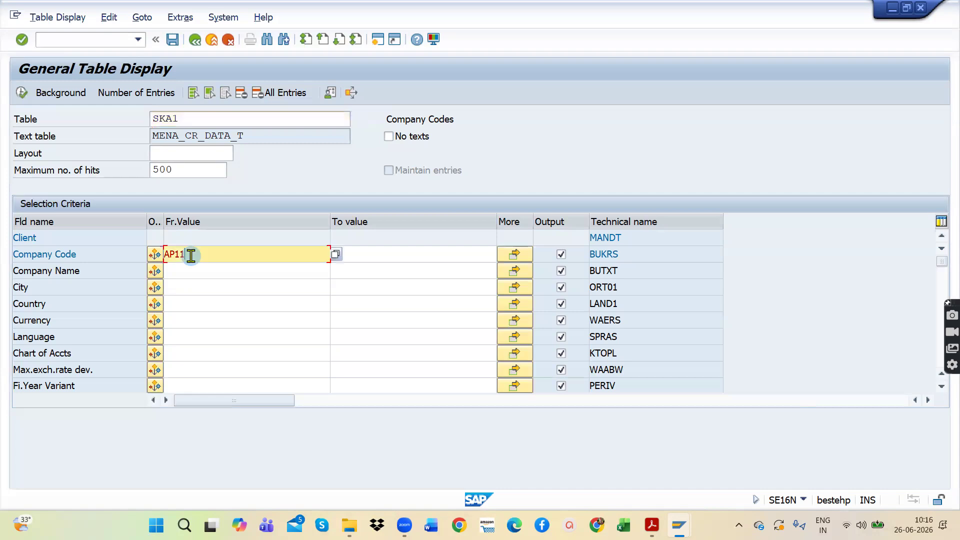
key("Return")
Step: Filter table SKA1 by chart of accounts APOC and execute the selection
left_click(191, 255)
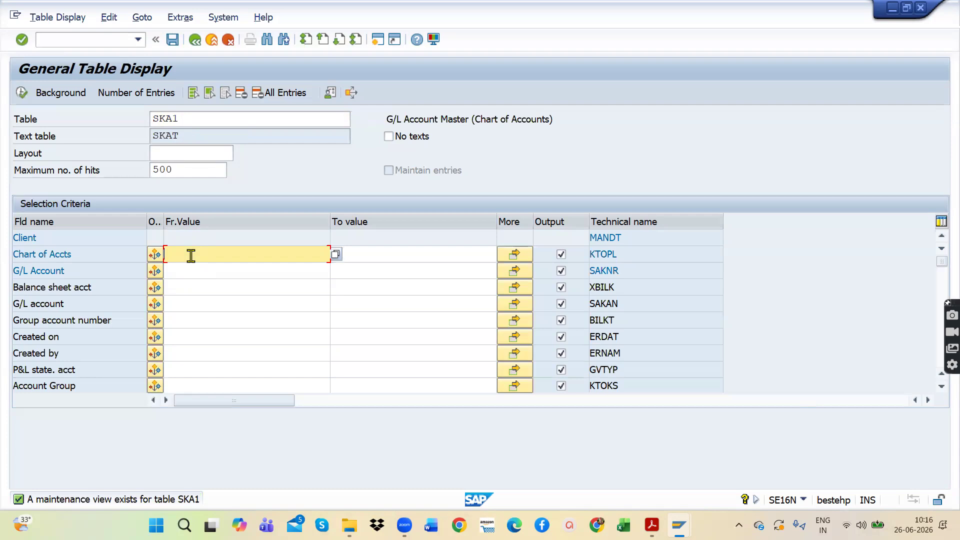
type("A")
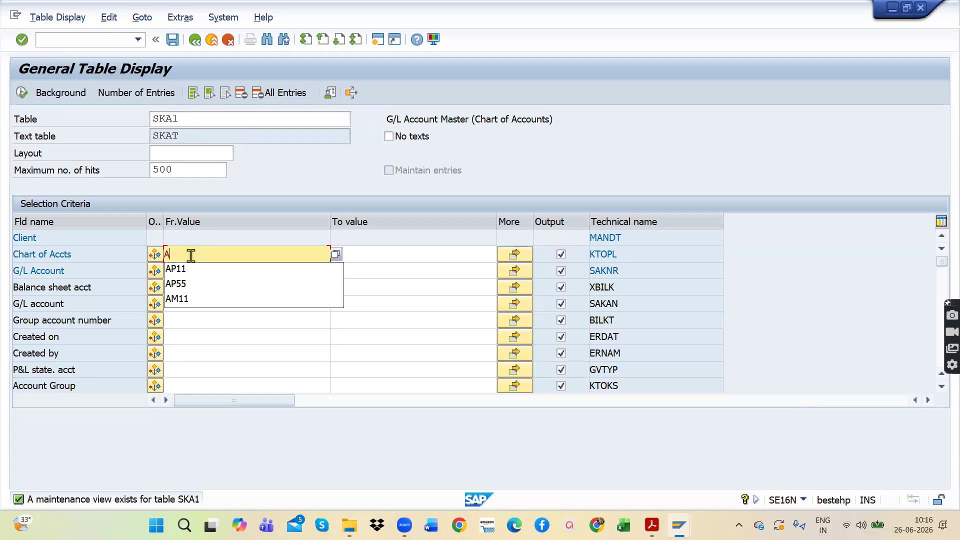
type("POC")
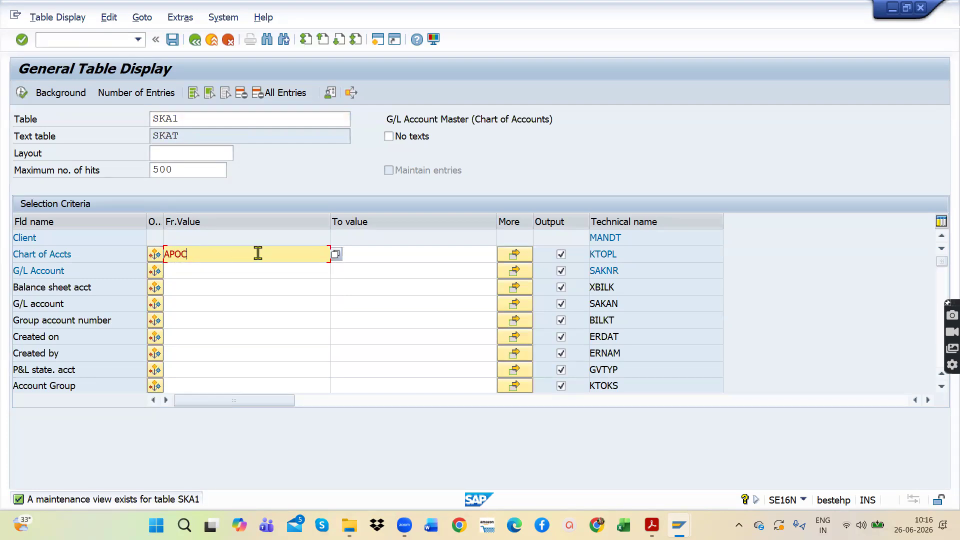
key("Return")
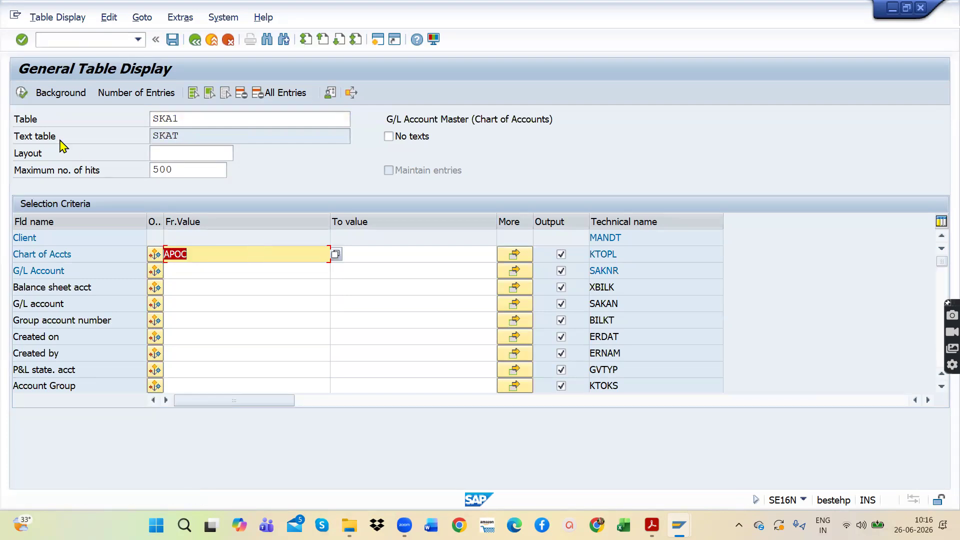
left_click(192, 253)
left_click_drag(184, 253, 161, 254)
left_click_drag(196, 117, 145, 117)
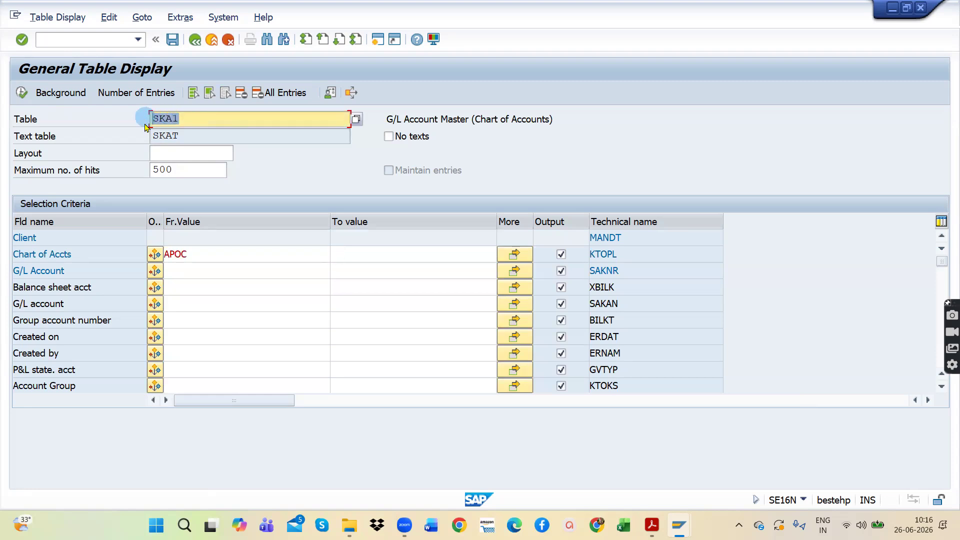
left_click(195, 123)
left_click_drag(187, 118, 138, 117)
left_click(22, 92)
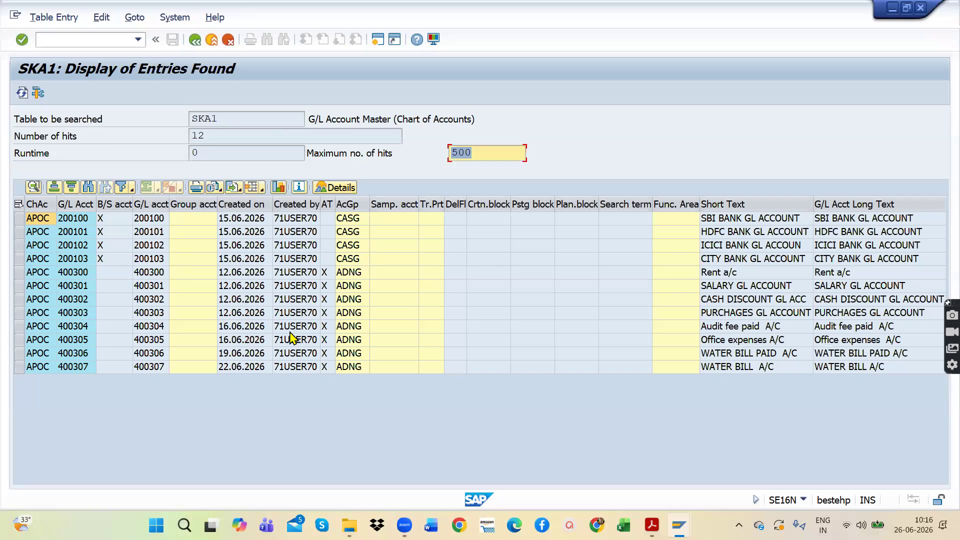
Step: Start FS00 in a new session and expand the administration cost and current assets groups to view their G/L accounts
left_click(379, 42)
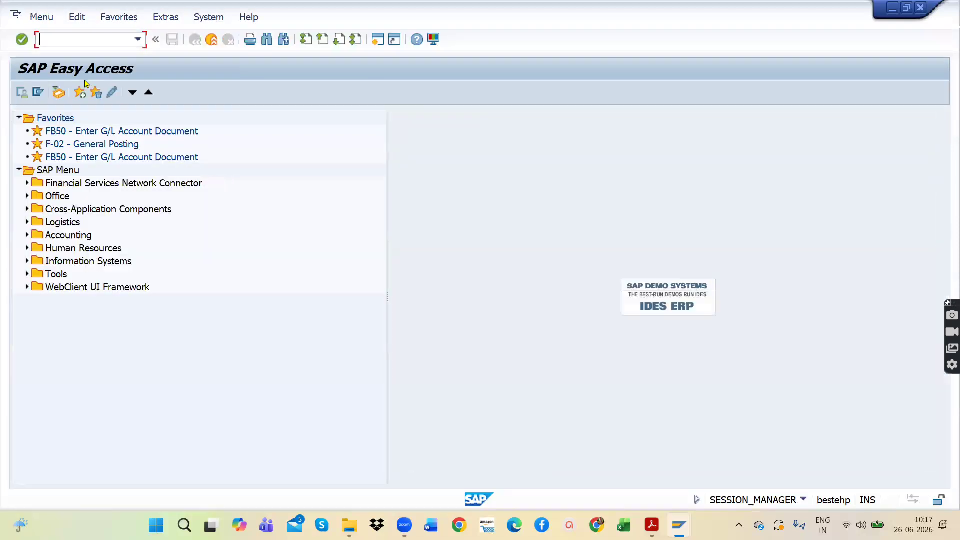
type("FS00")
key("Return")
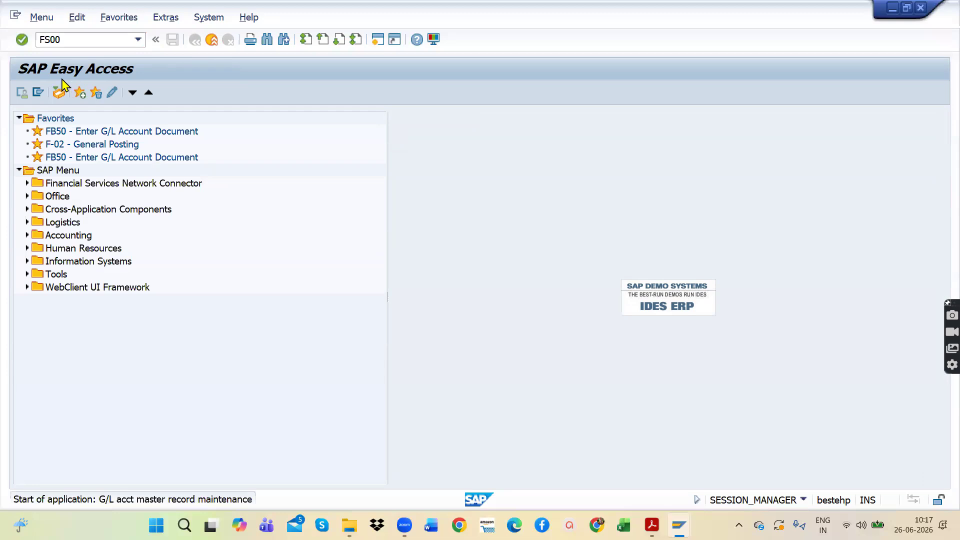
left_click(20, 149)
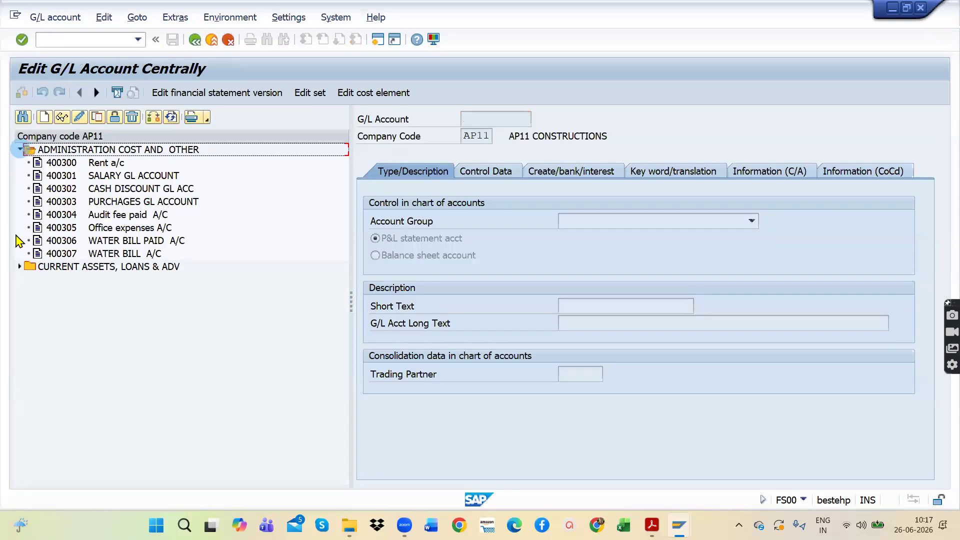
left_click(20, 266)
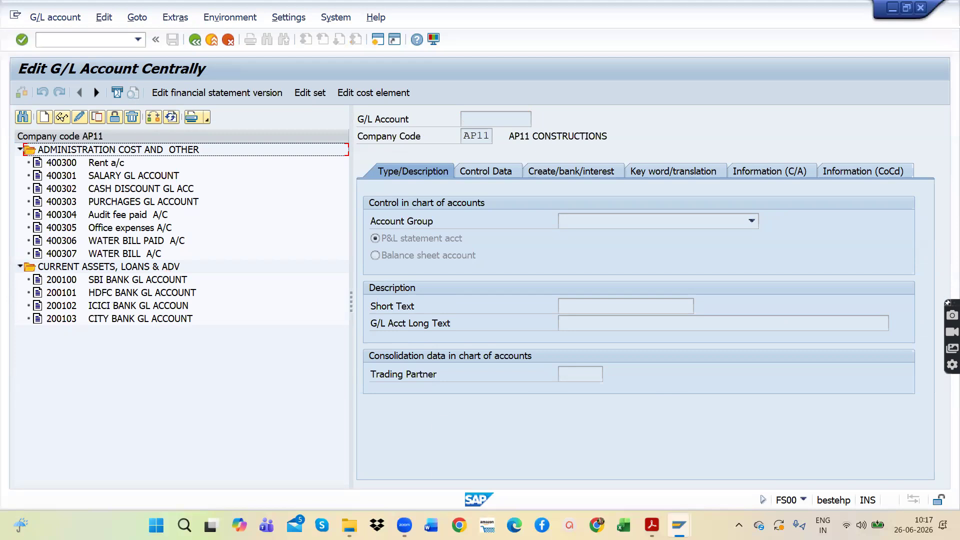
Step: Switch back to the SKA1 results and review the table name, chart of accounts and listed G/L account numbers
mouse_move(678, 525)
left_click(587, 467)
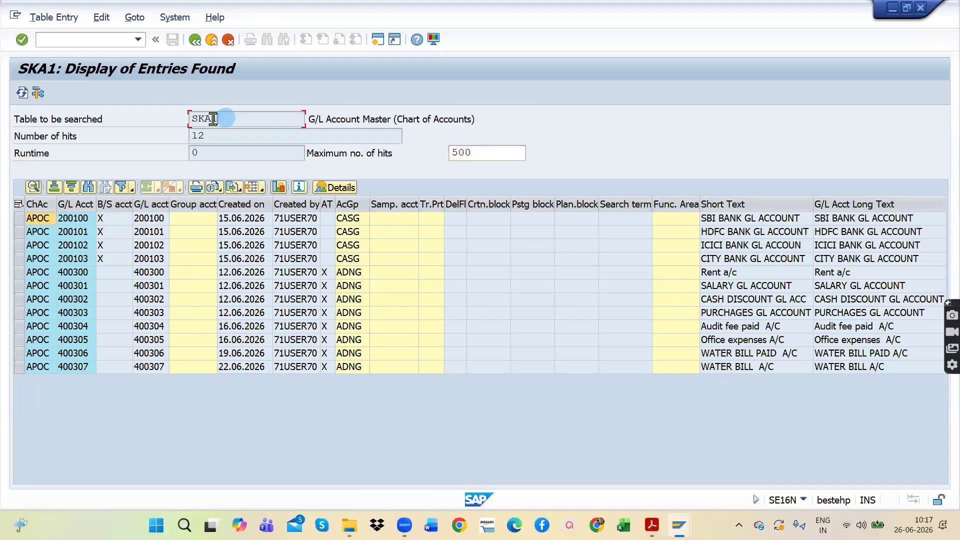
left_click_drag(213, 118, 187, 123)
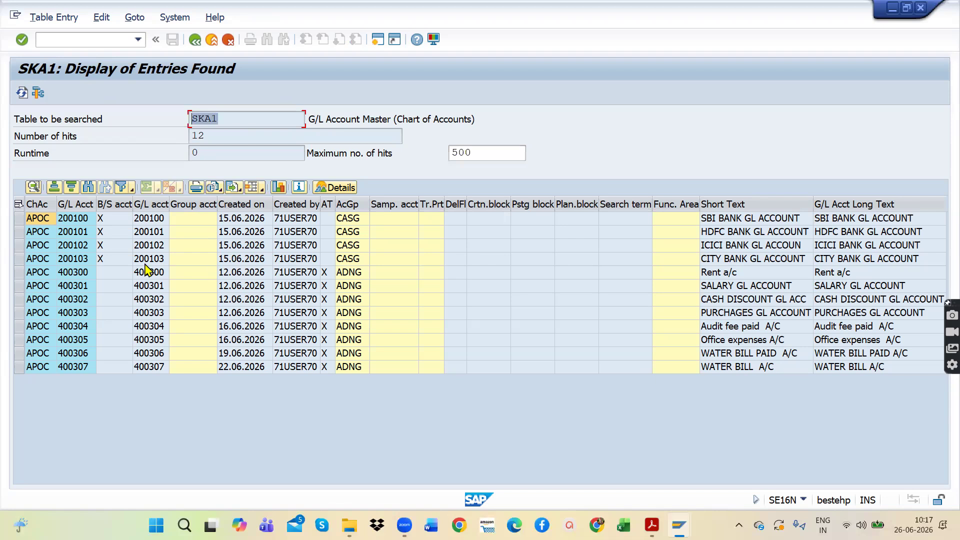
left_click(226, 118)
left_click_drag(226, 118, 176, 120)
left_click(177, 118)
left_click(74, 222)
left_click(84, 255)
left_click(75, 300)
left_click(76, 344)
left_click(79, 366)
left_click(76, 273)
left_click(74, 234)
left_click(39, 219)
left_click(72, 218)
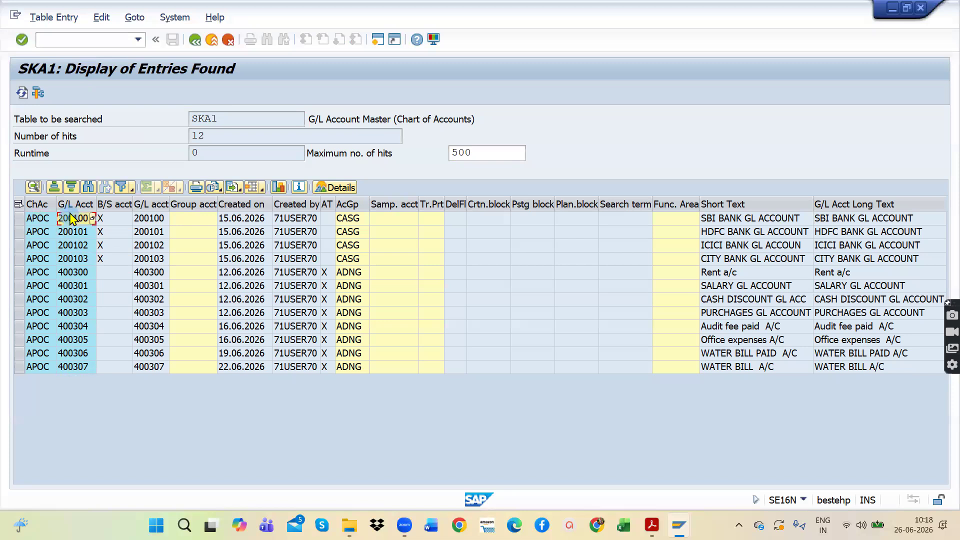
Step: Review the G/L account, creation date, created-by, short text and long text columns of the SKA1 results
left_click(150, 233)
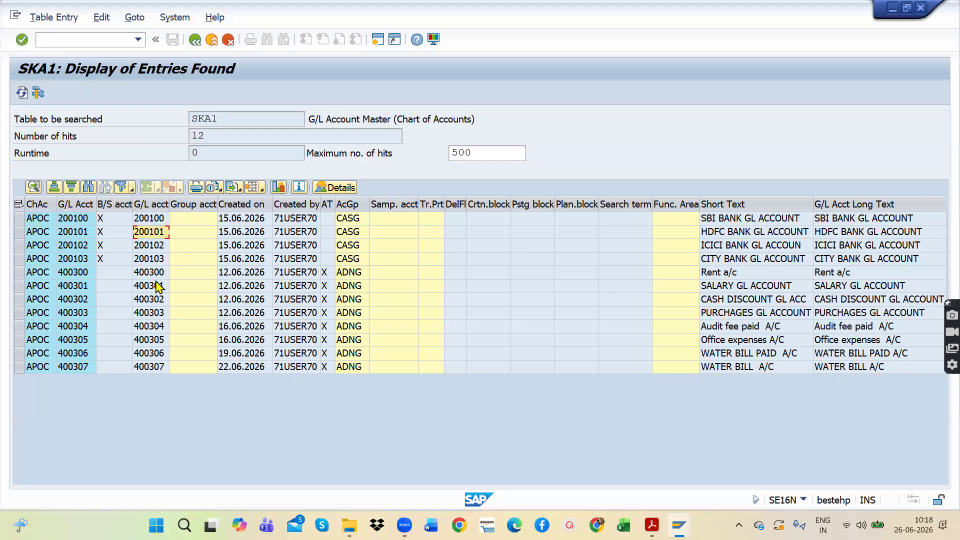
left_click(253, 220)
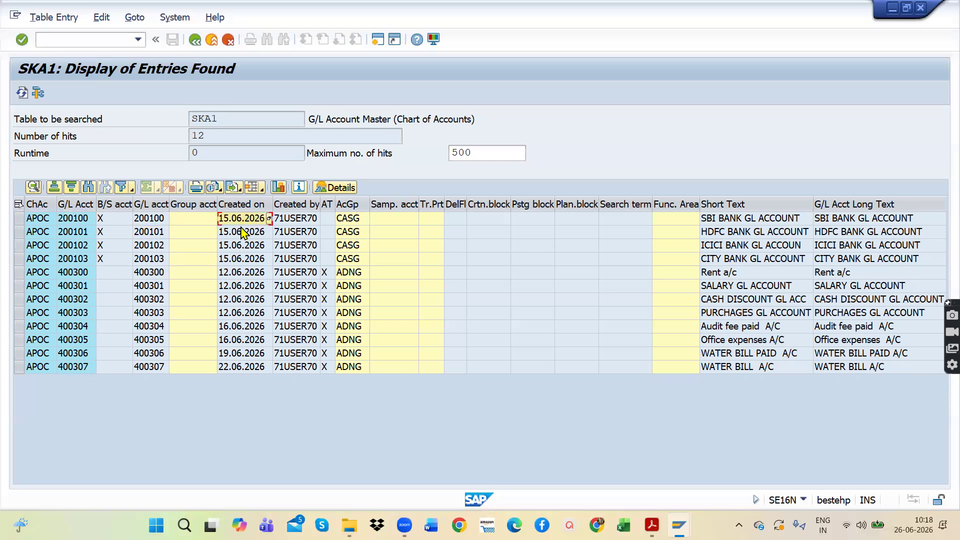
left_click(300, 222)
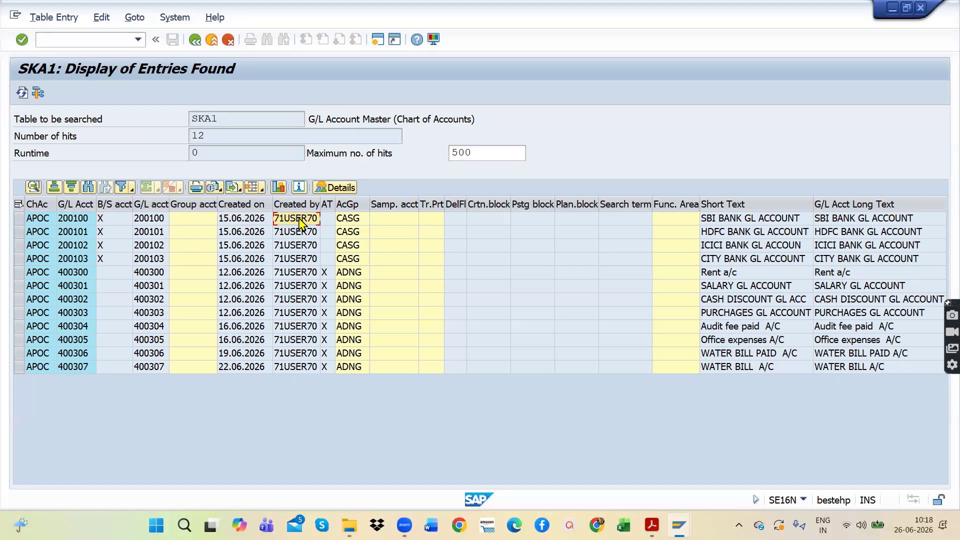
left_click(783, 206)
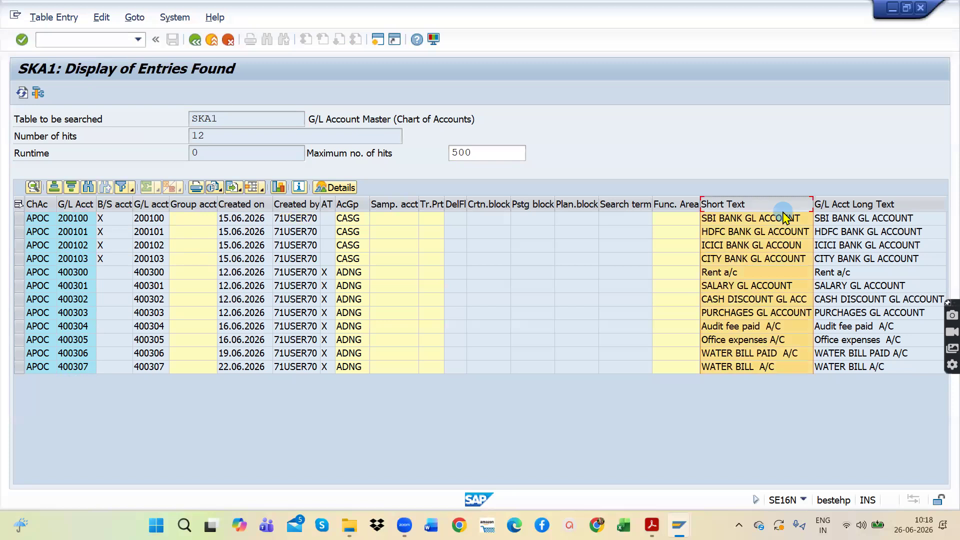
left_click(858, 221)
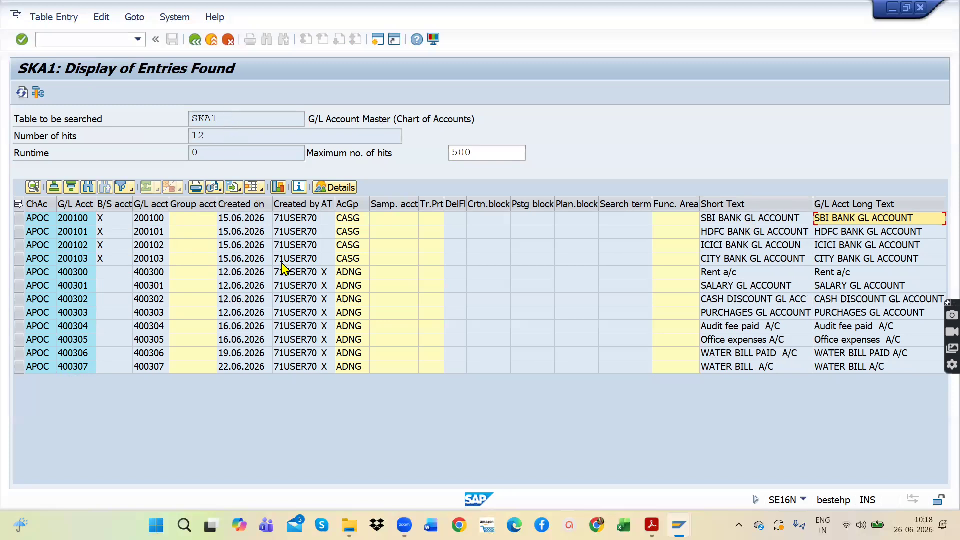
Step: Export the SKA1 results as a spreadsheet in Office 2007 XLSX format to the Desktop as export, allowing replacement of the existing file
left_click(234, 188)
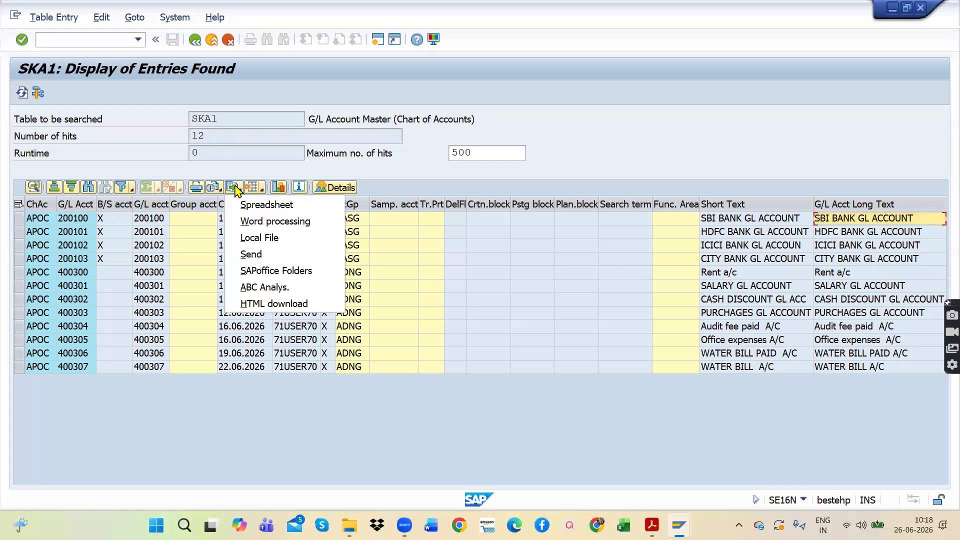
left_click(259, 206)
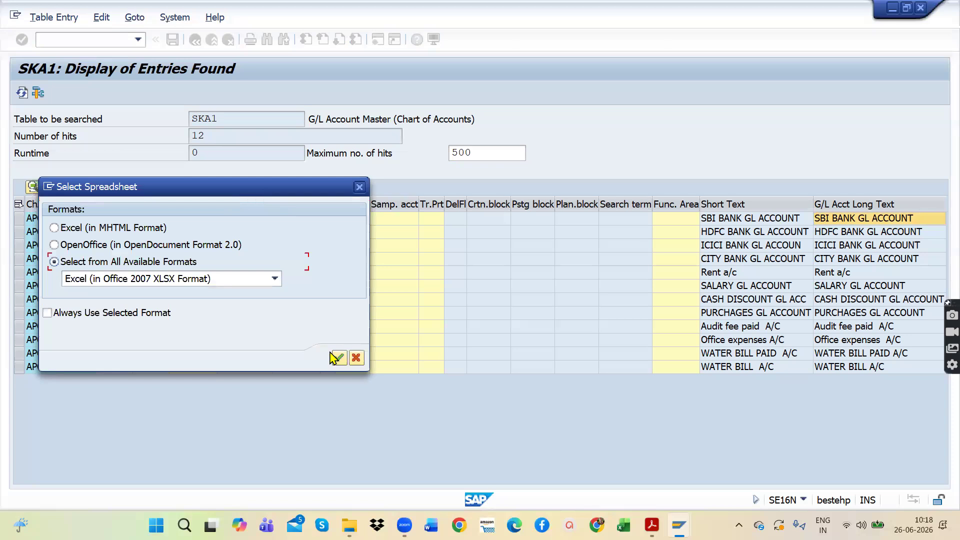
left_click(336, 359)
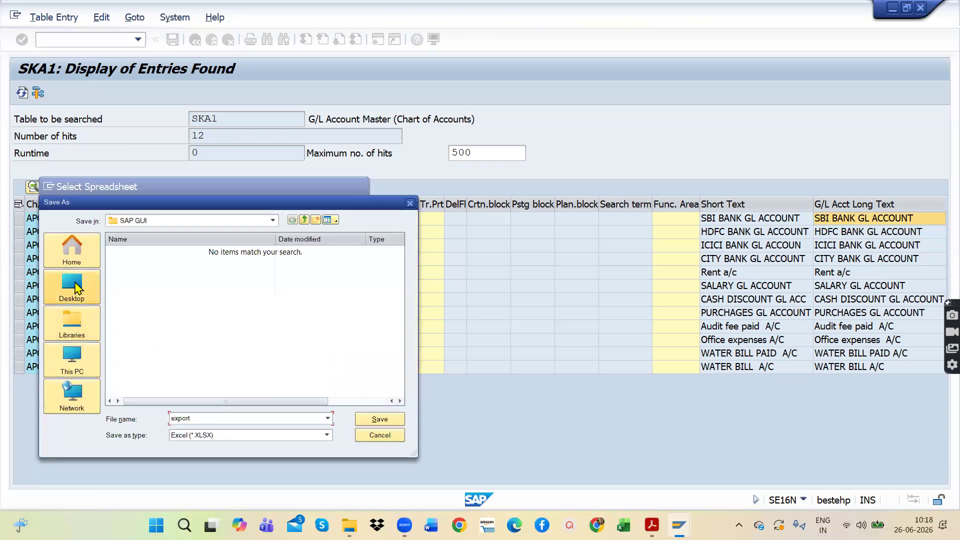
left_click(75, 288)
left_click(383, 420)
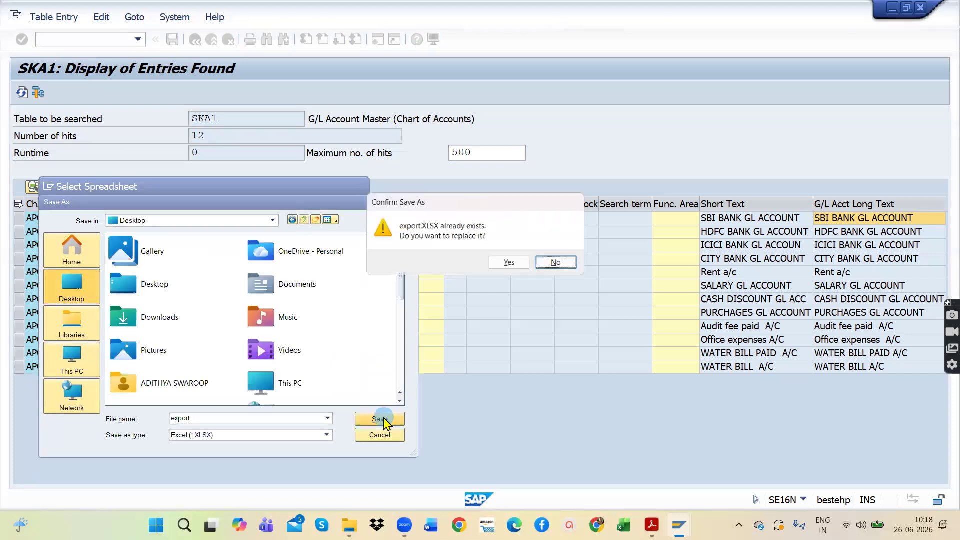
left_click(512, 264)
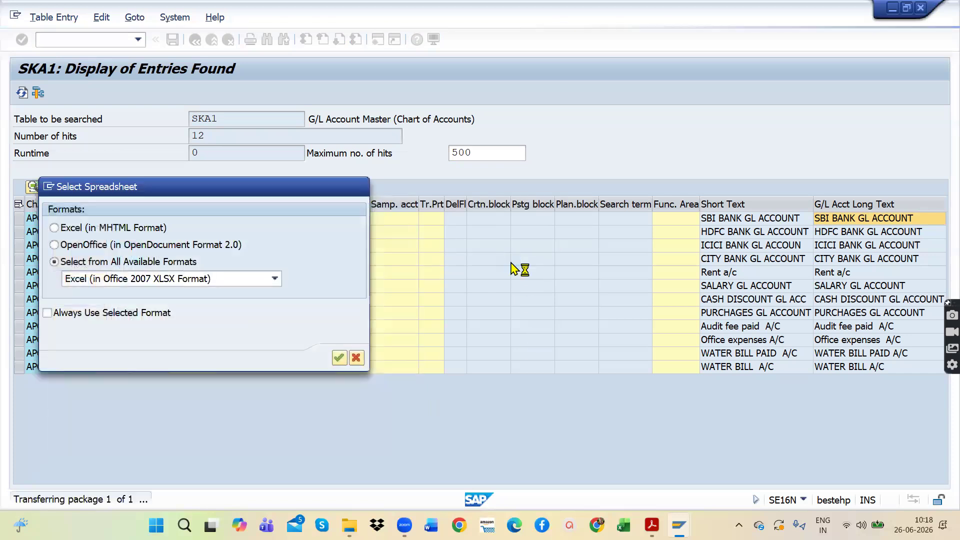
left_click(60, 326)
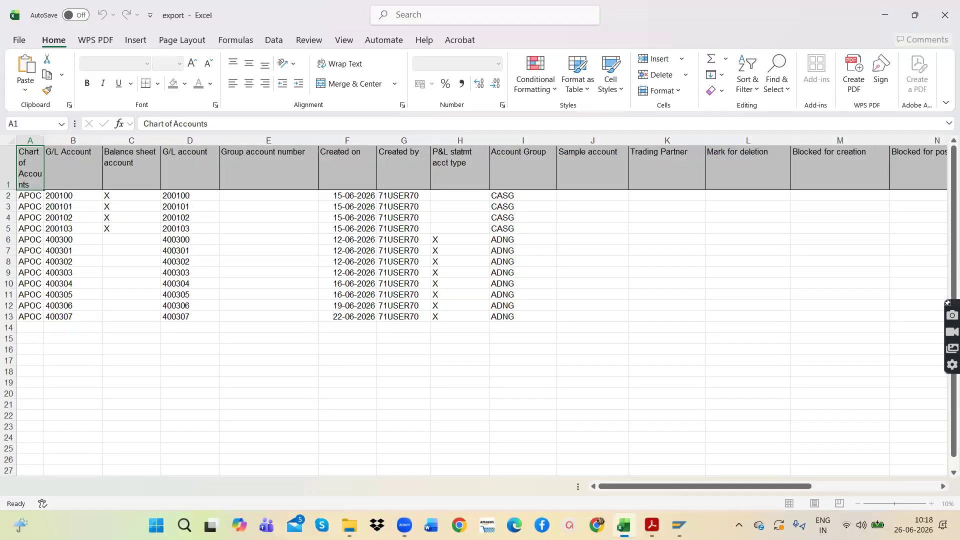
Step: Dismiss the Office licence notice, review the exported G/L account rows in Excel, and close the workbook
left_click(666, 219)
left_click_drag(27, 198, 611, 303)
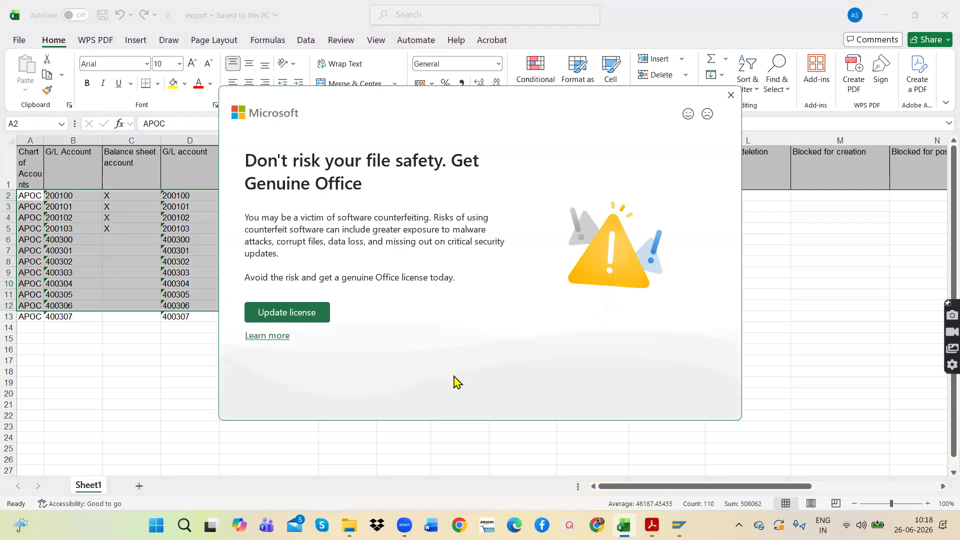
left_click(731, 95)
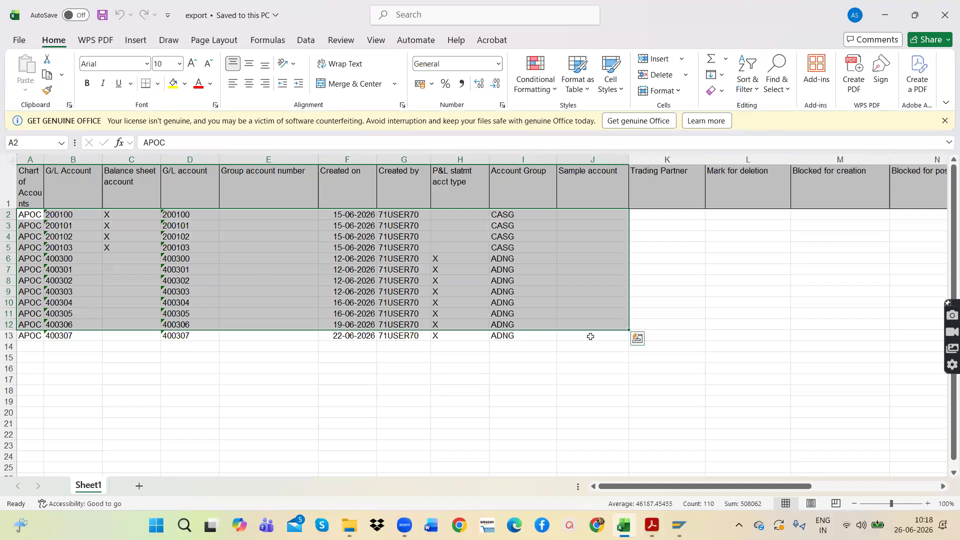
left_click(713, 225)
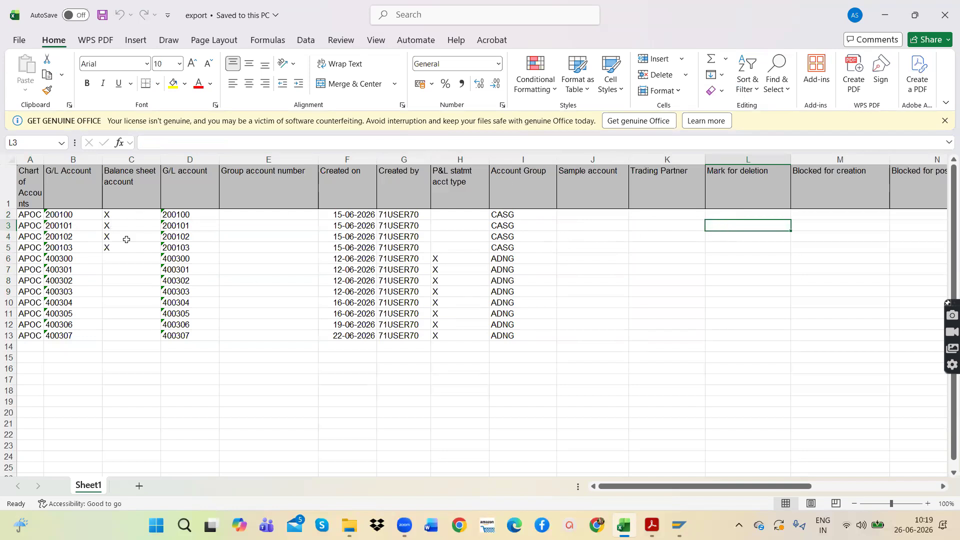
left_click_drag(25, 214, 525, 335)
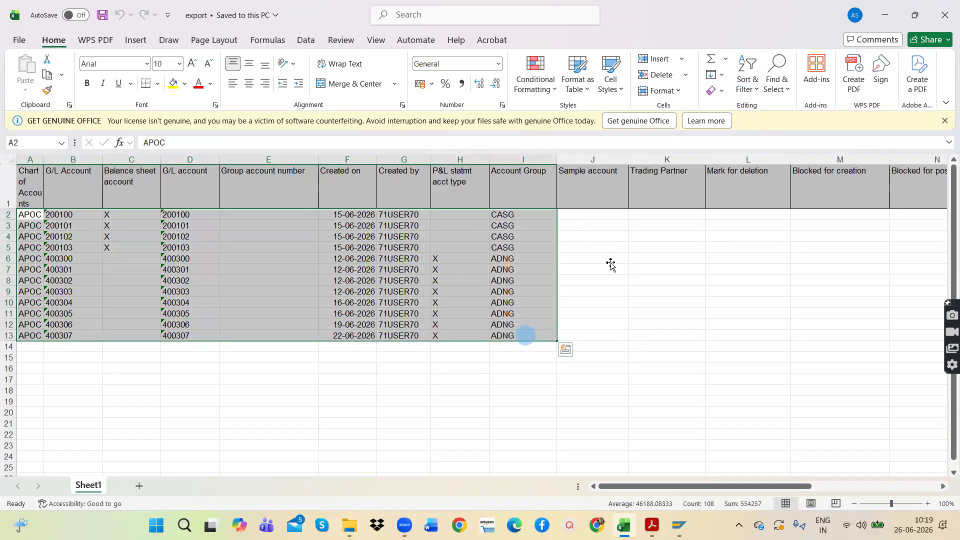
left_click(609, 259)
left_click(939, 17)
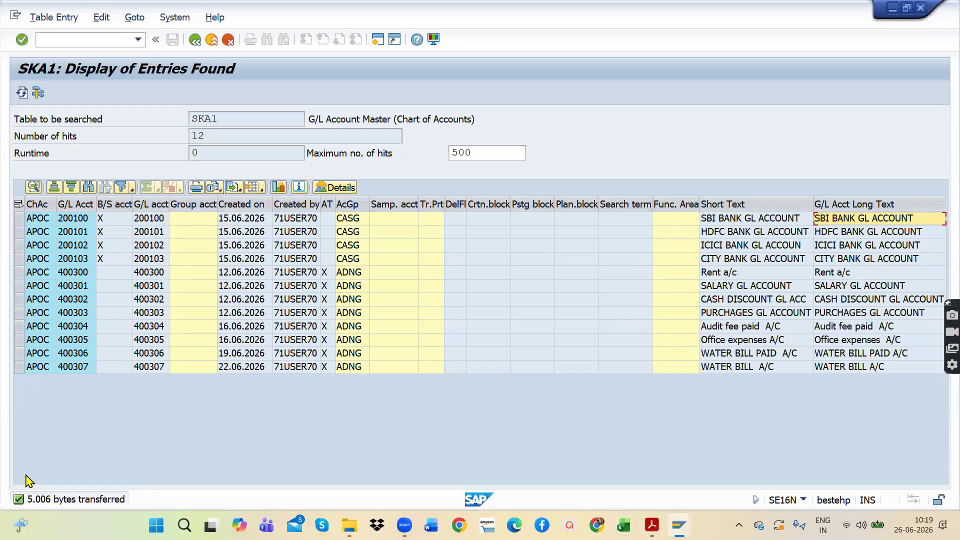
Step: Return to the SKA1 selection screen and review the table name and chart of accounts filter
mouse_move(214, 107)
left_mouse_down()
mouse_move(172, 114)
mouse_move(291, 95)
mouse_move(229, 120)
left_mouse_up()
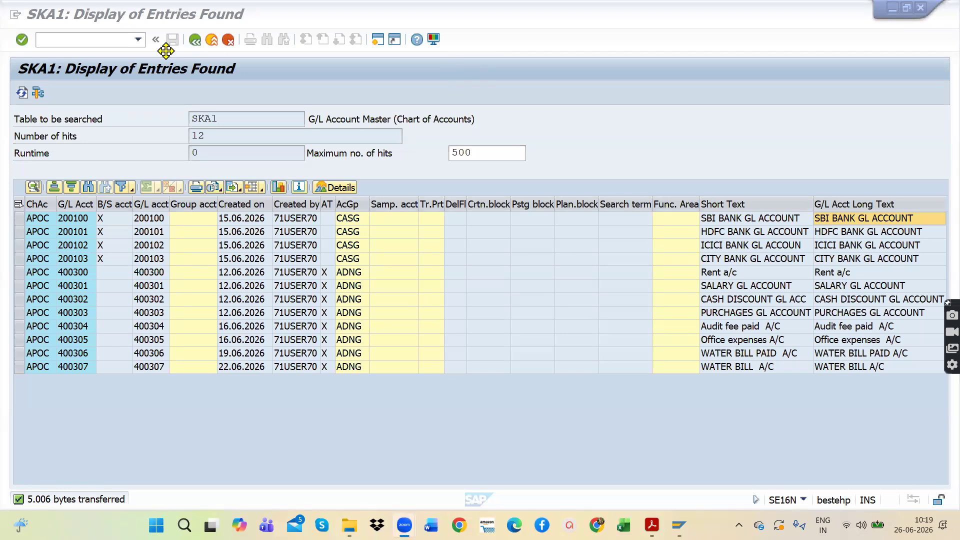
left_click(195, 40)
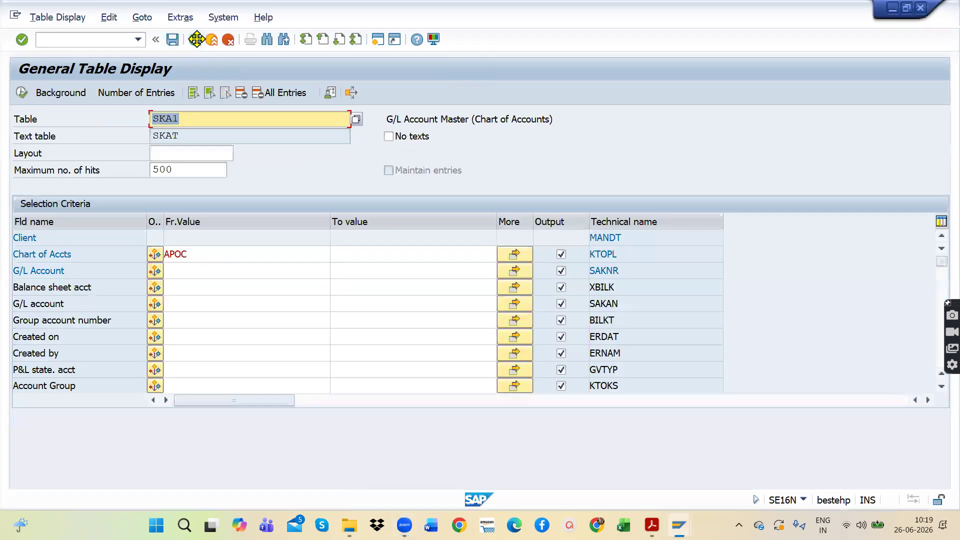
left_click_drag(201, 248, 161, 253)
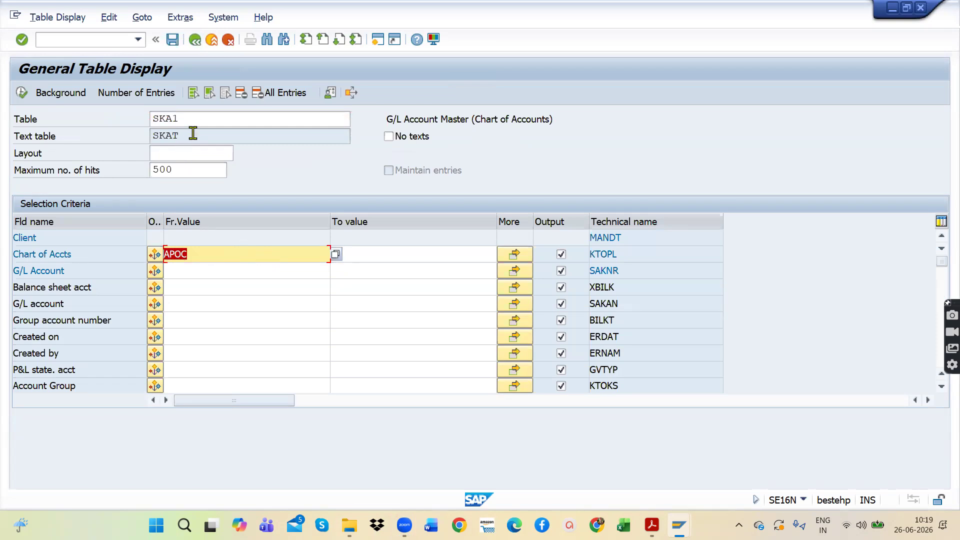
left_click(202, 119)
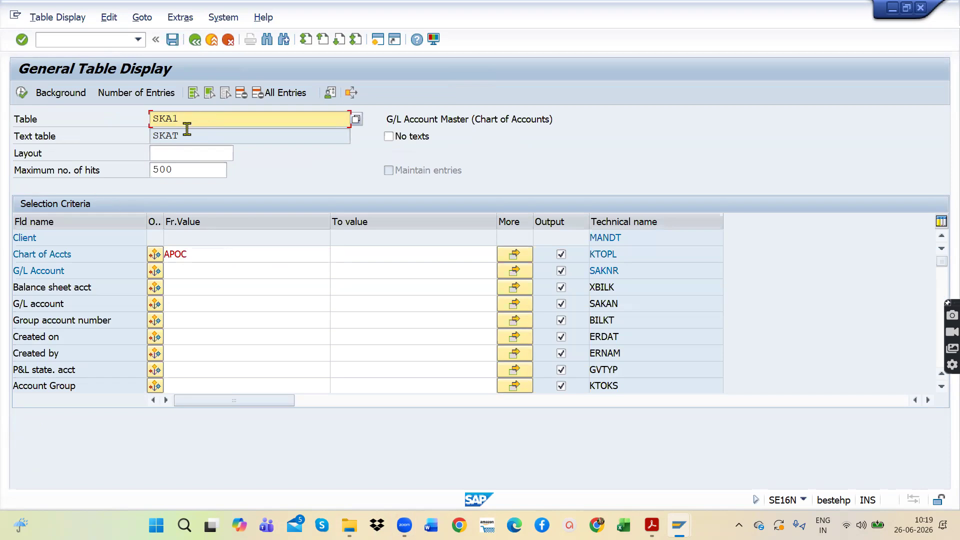
left_click_drag(189, 253, 159, 253)
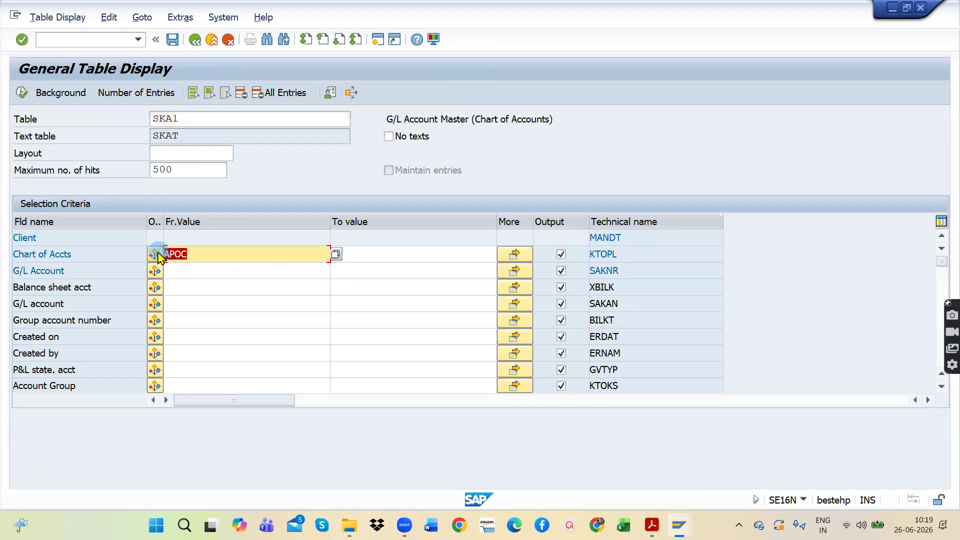
Step: Restart SE16N from SAP Easy Access and load the selection fields of table SKB1
left_click(195, 41)
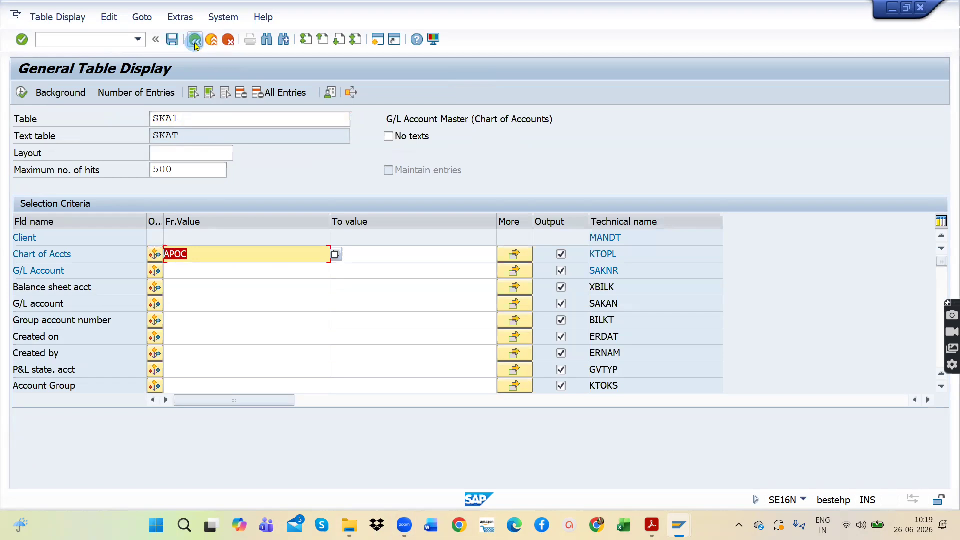
left_click(138, 40)
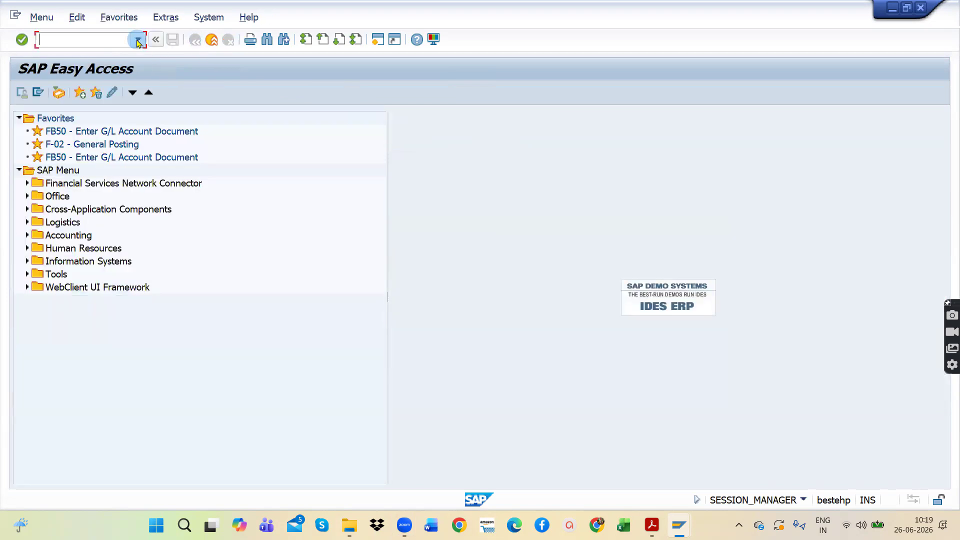
left_click(98, 65)
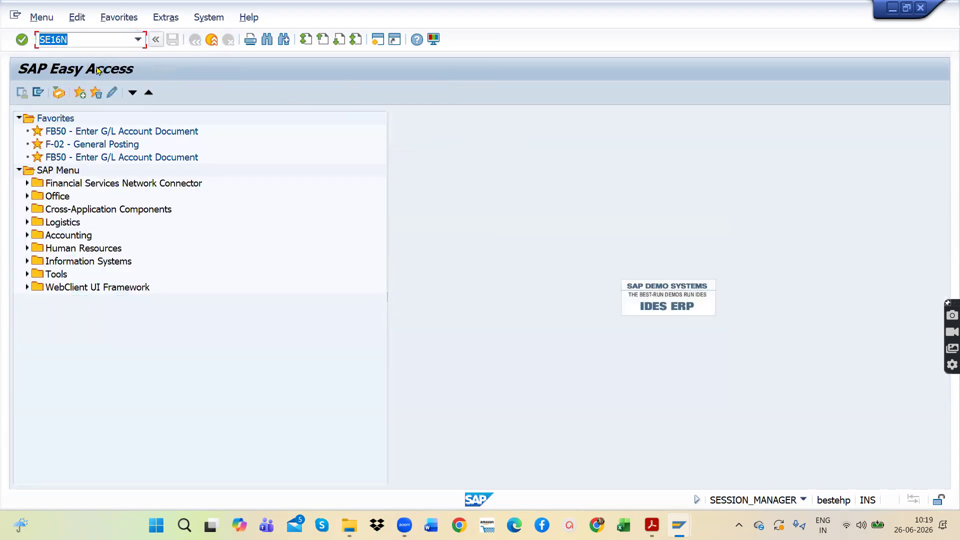
key("Return")
left_click(200, 119)
left_click_drag(179, 119, 141, 123)
key("BackSpace")
type("SKB")
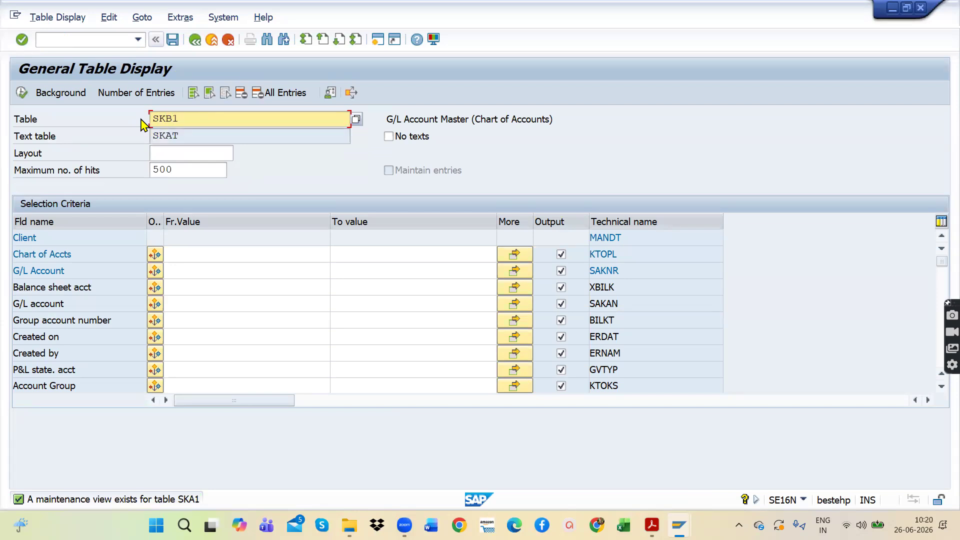
type("1")
key("Return")
Step: Filter table SKB1 by company code AP11 and execute the selection
left_click(209, 256)
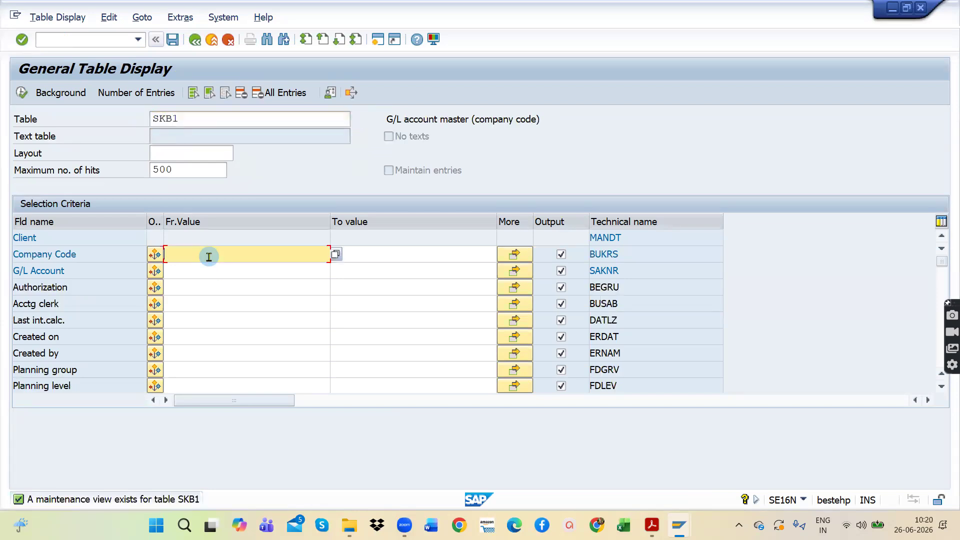
type("AP11")
key("Return")
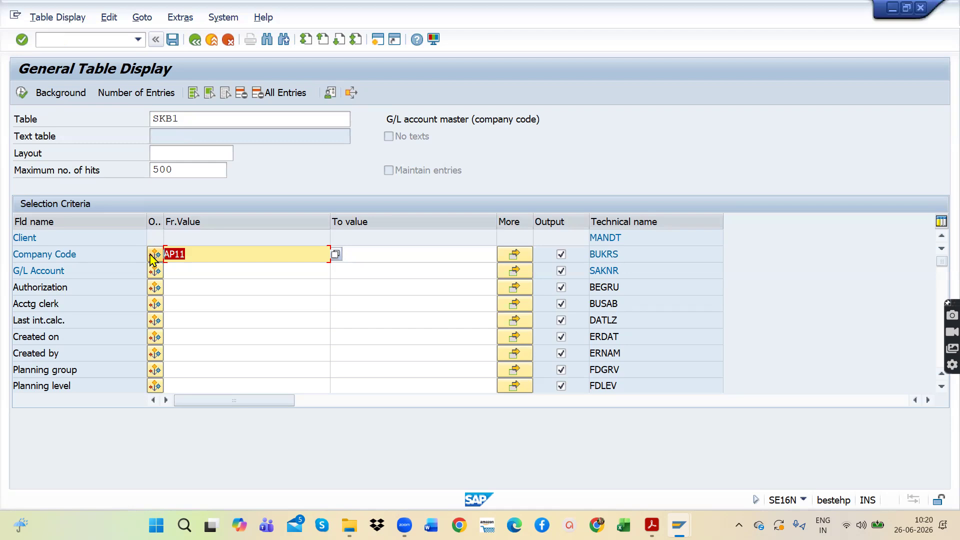
left_click(217, 254)
left_click_drag(234, 253, 163, 253)
left_click(22, 94)
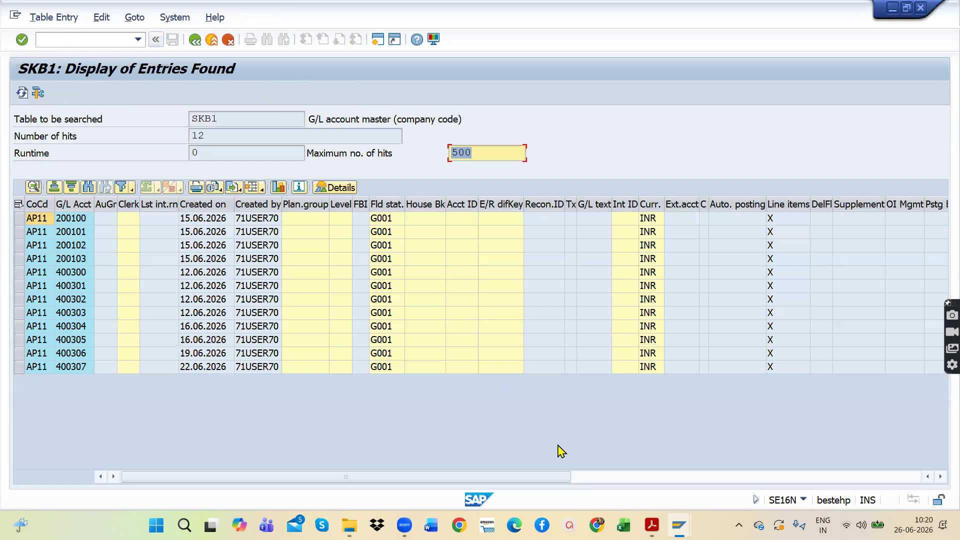
Step: Review the SKB1 entries for the company code and the maximum number of hits
left_click_drag(456, 476, 350, 474)
left_click(483, 154)
left_click_drag(483, 153, 446, 153)
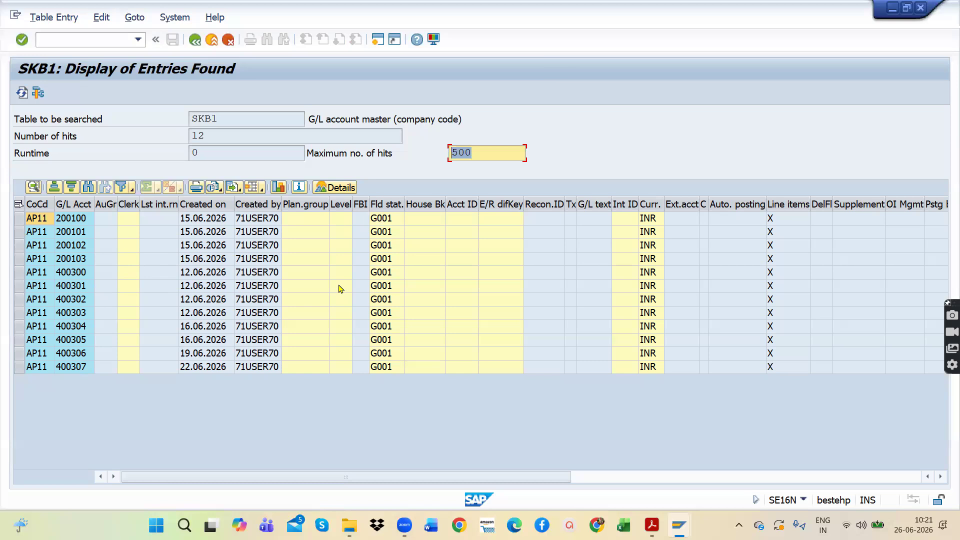
Step: Export the SKB1 results in Office 2007 XLSX format to the Desktop as export, replacing the existing file and allowing access
left_click(234, 192)
left_click(259, 203)
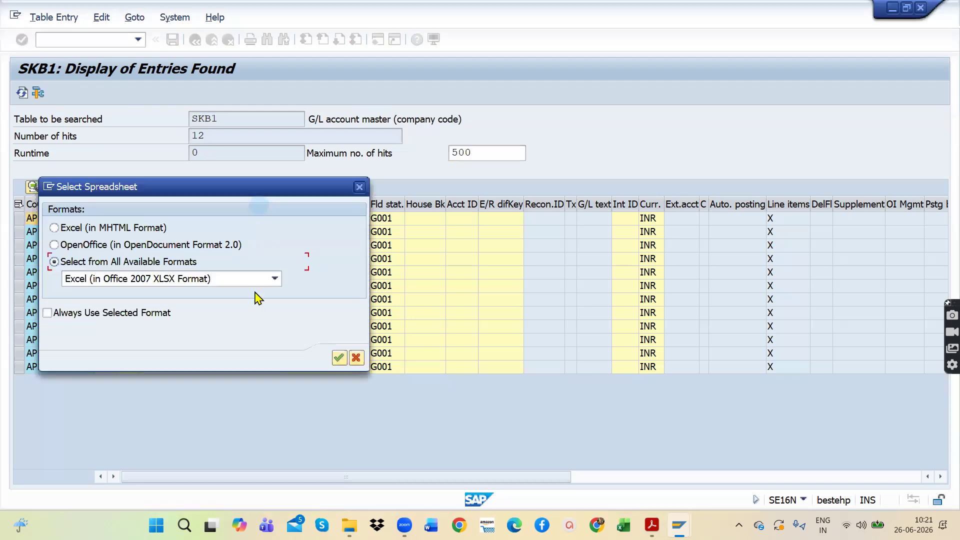
left_click(339, 358)
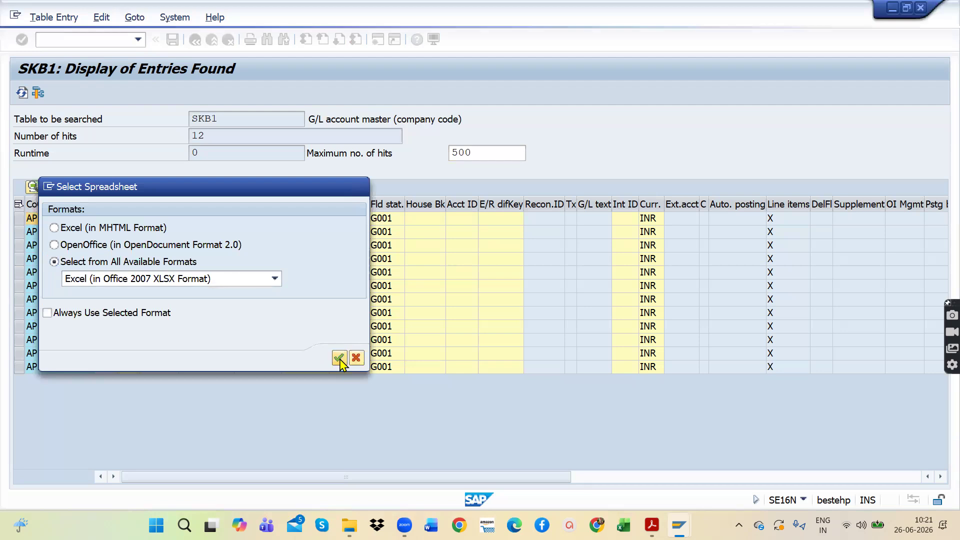
left_click(82, 282)
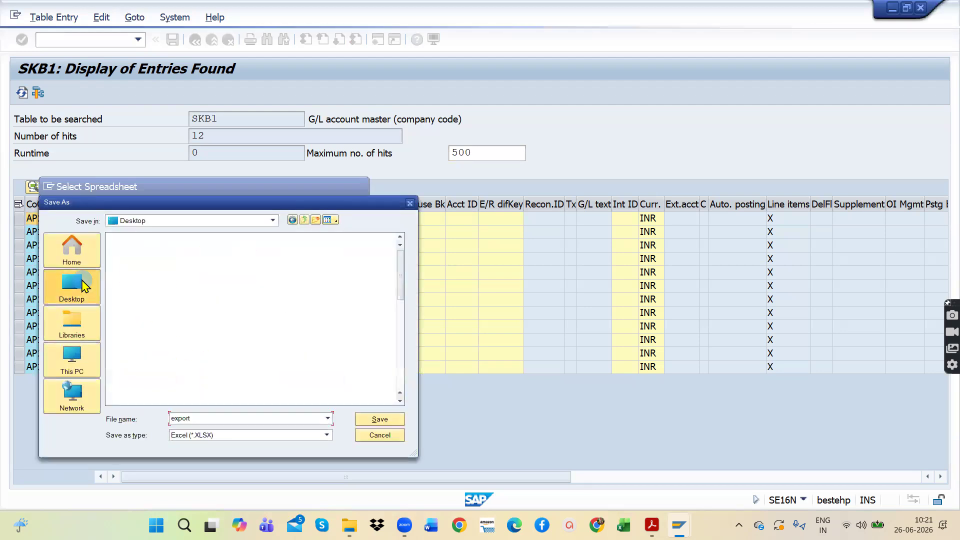
left_click(380, 420)
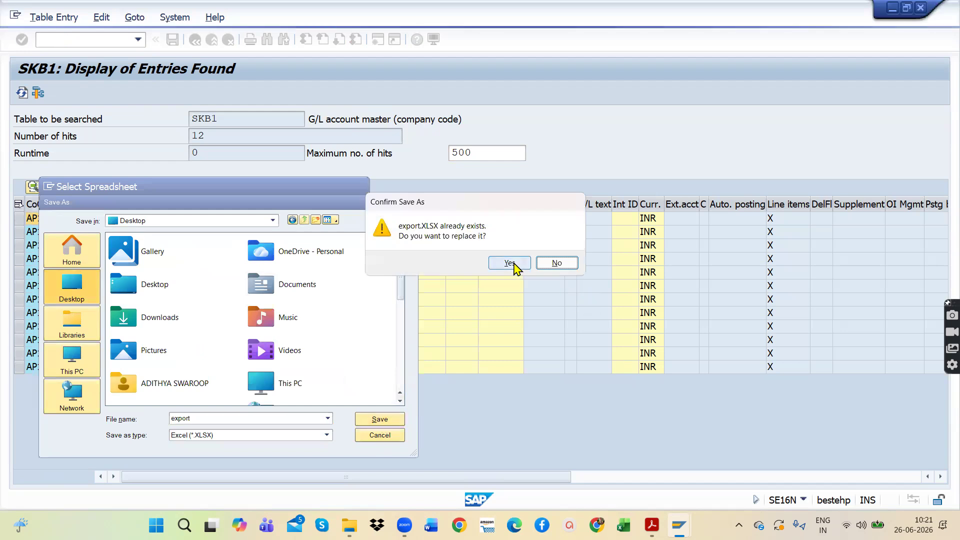
left_click(510, 263)
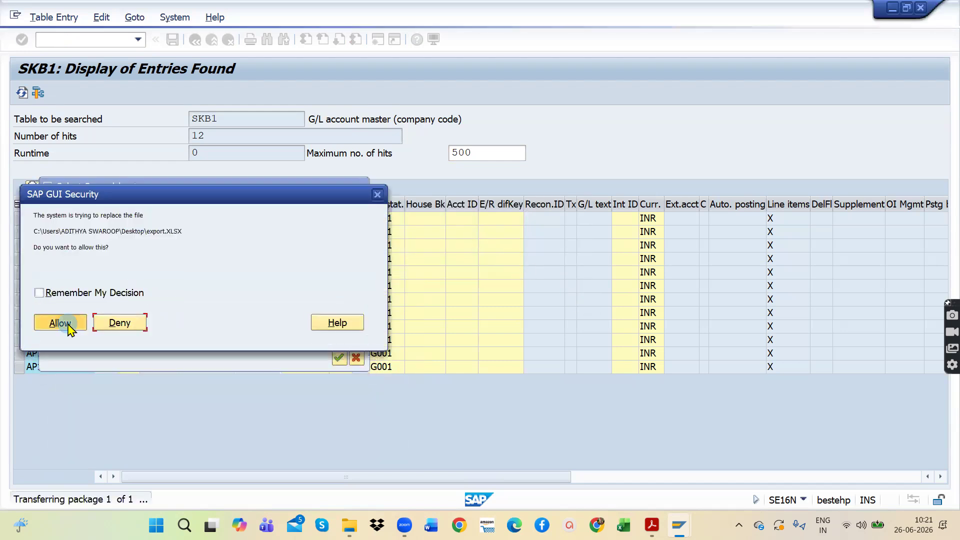
left_click(60, 323)
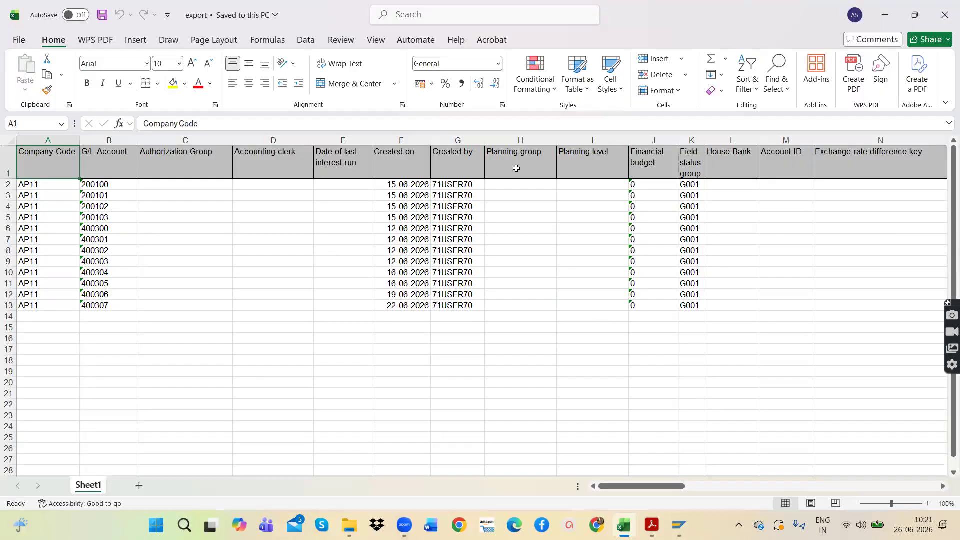
Step: Review the exported SKB1 columns in Excel and minimize the workbook to return to the SAP results
left_click_drag(517, 168, 833, 306)
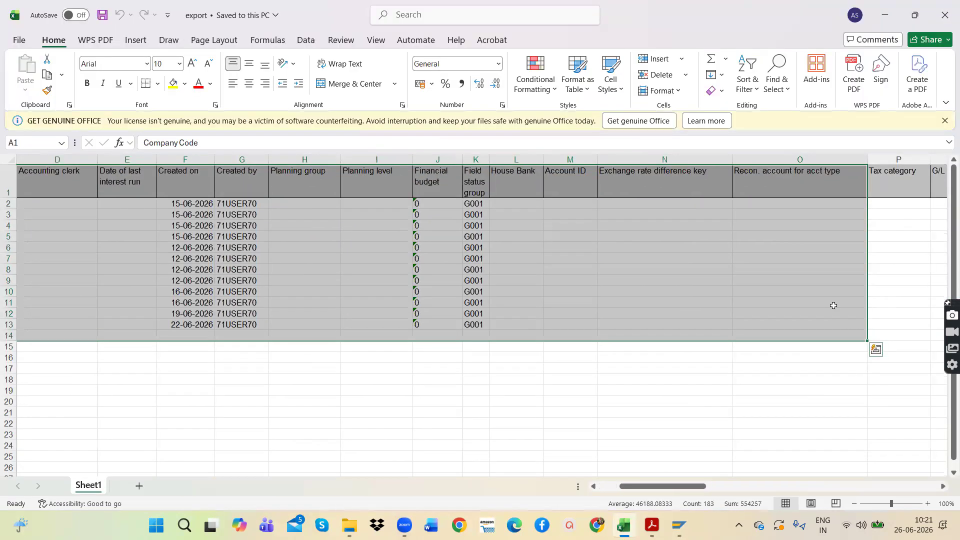
left_click(700, 279)
left_click(885, 15)
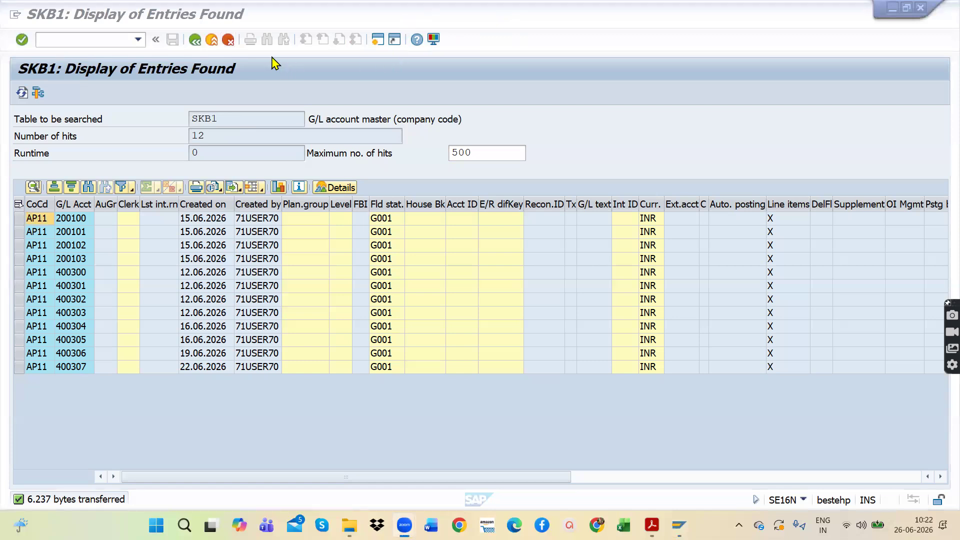
Step: Leave the SKB1 display back to SAP Easy Access and restart transaction SE16N
left_click(196, 40)
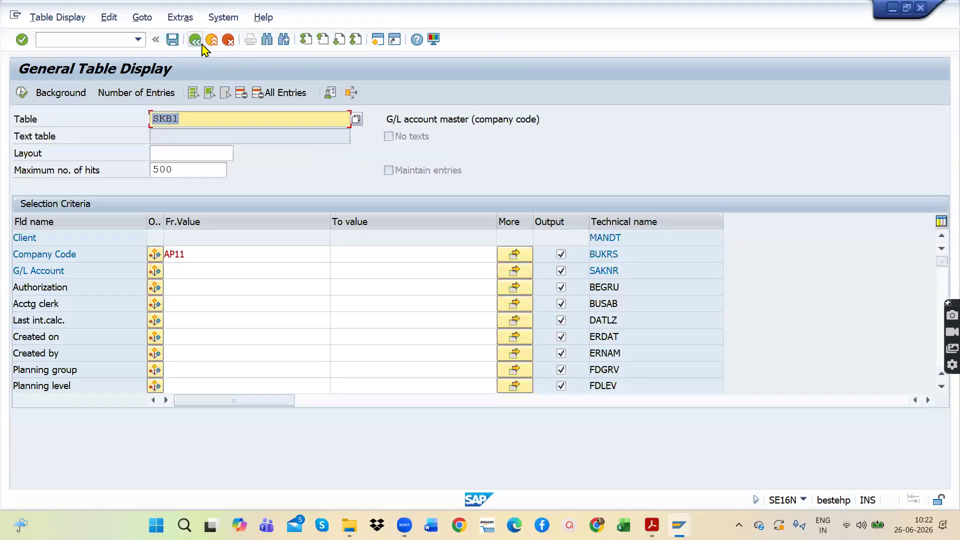
left_click(196, 40)
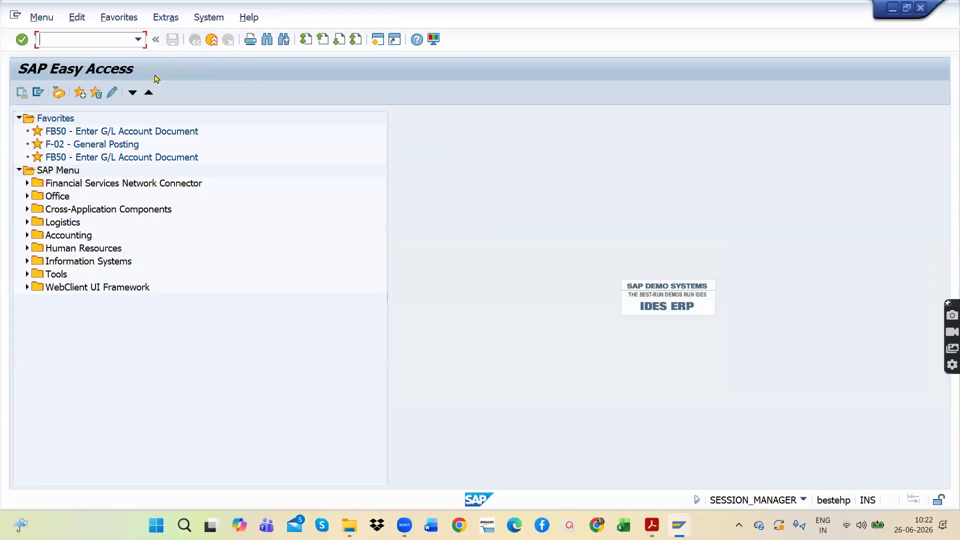
left_click(138, 40)
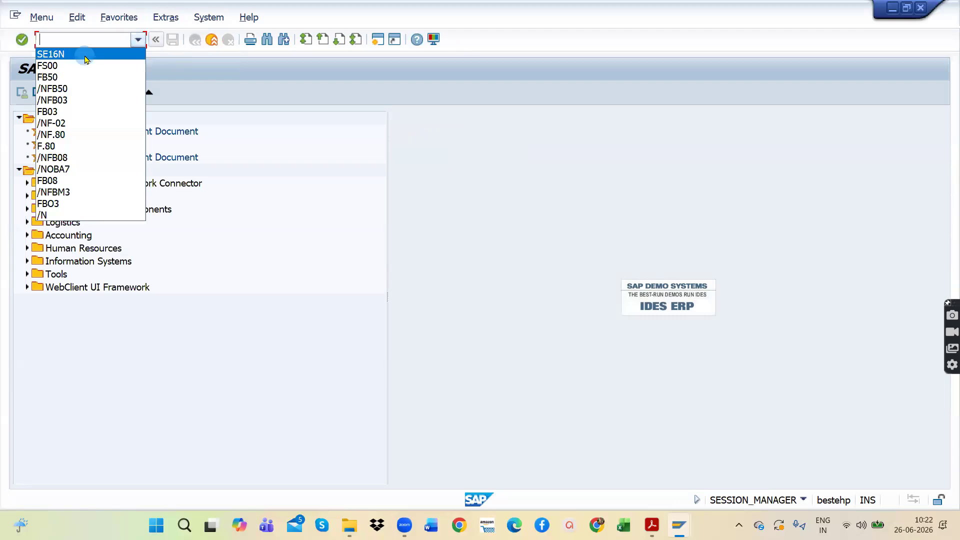
left_click(87, 59)
key("Return")
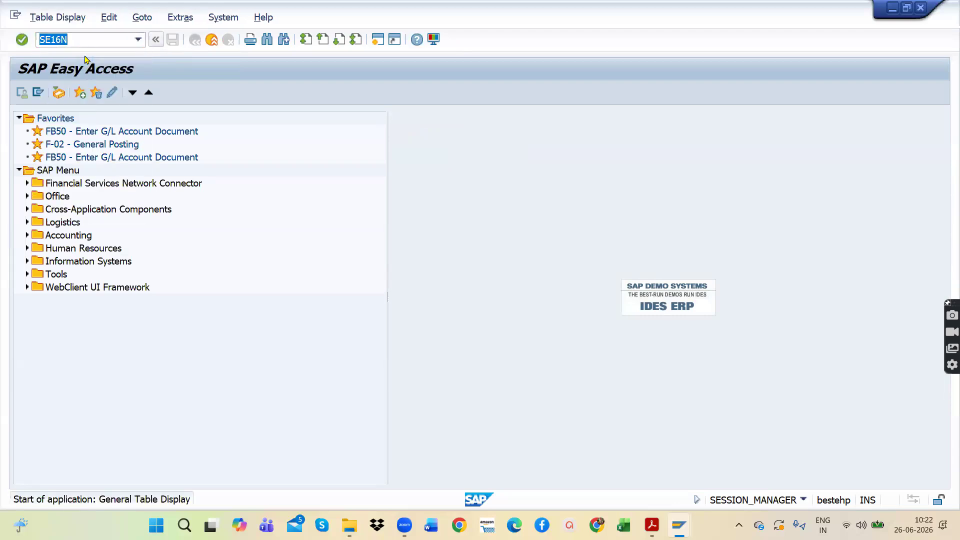
Step: Load table BSEG as the table to display
left_click(210, 119)
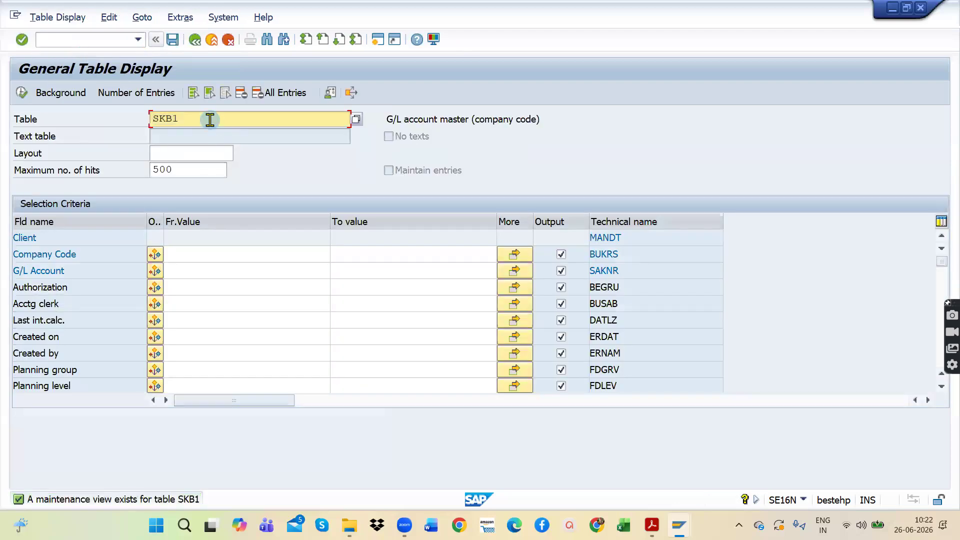
key("BackSpace")
key("BackSpace")
key("BackSpace")
key("BackSpace")
type("NSEH")
key("BackSpace")
key("BackSpace")
key("BackSpace")
key("BackSpace")
type("BSEG")
key("Return")
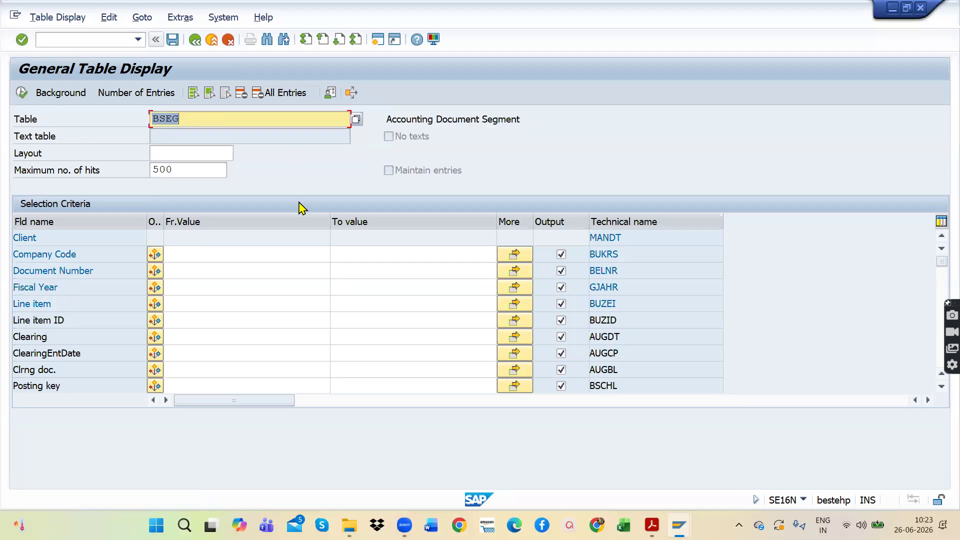
Step: Filter table BSEG by company code AP11 and execute the selection
left_click(245, 258)
type("A")
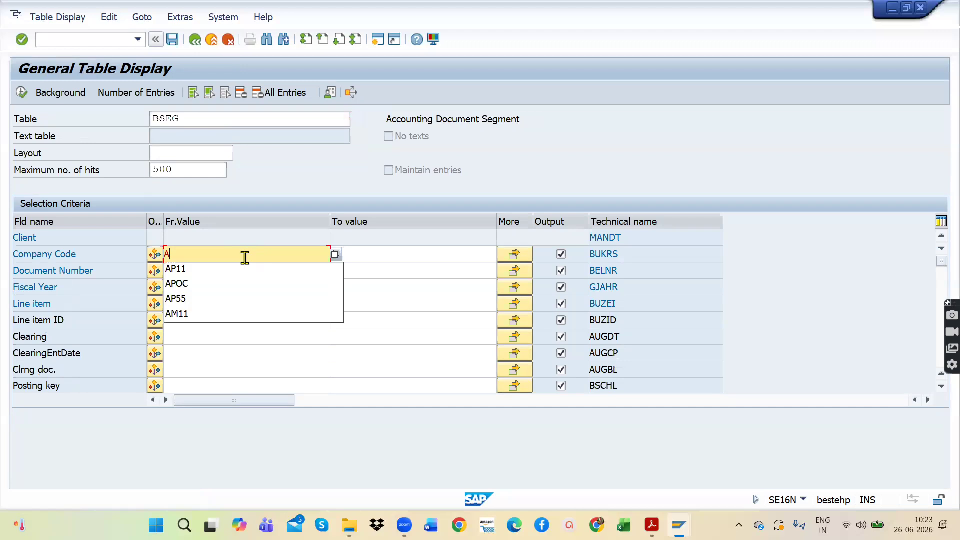
type("P11")
key("Return")
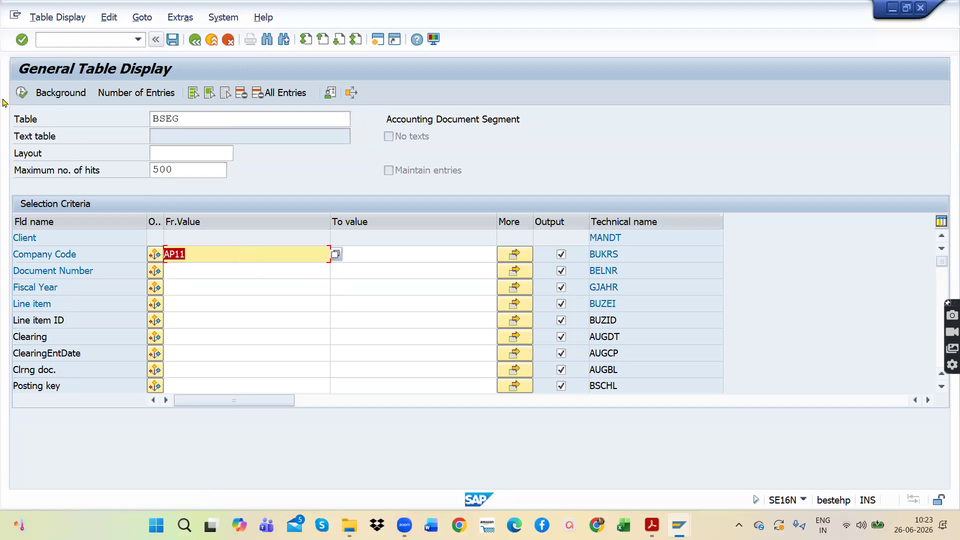
left_click_drag(201, 119, 137, 122)
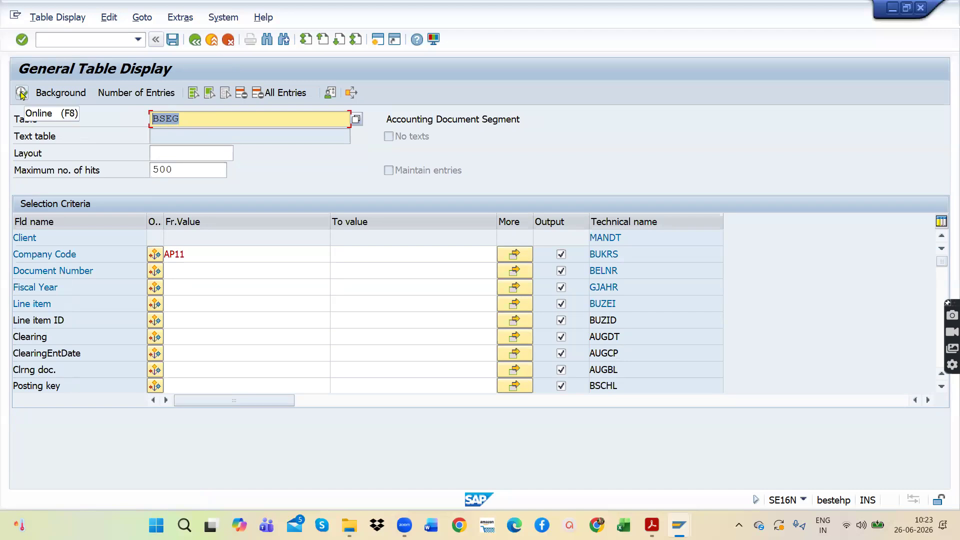
left_click(184, 169)
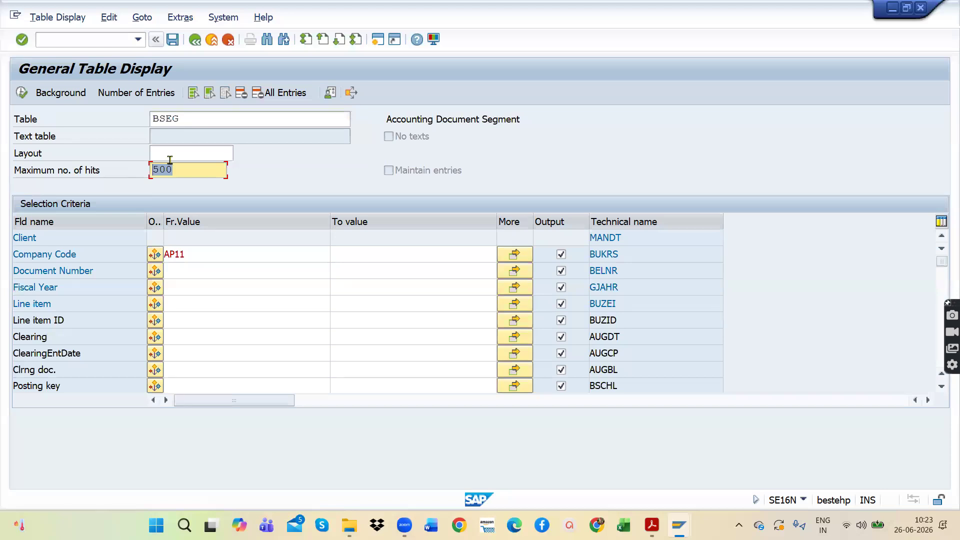
left_click(22, 92)
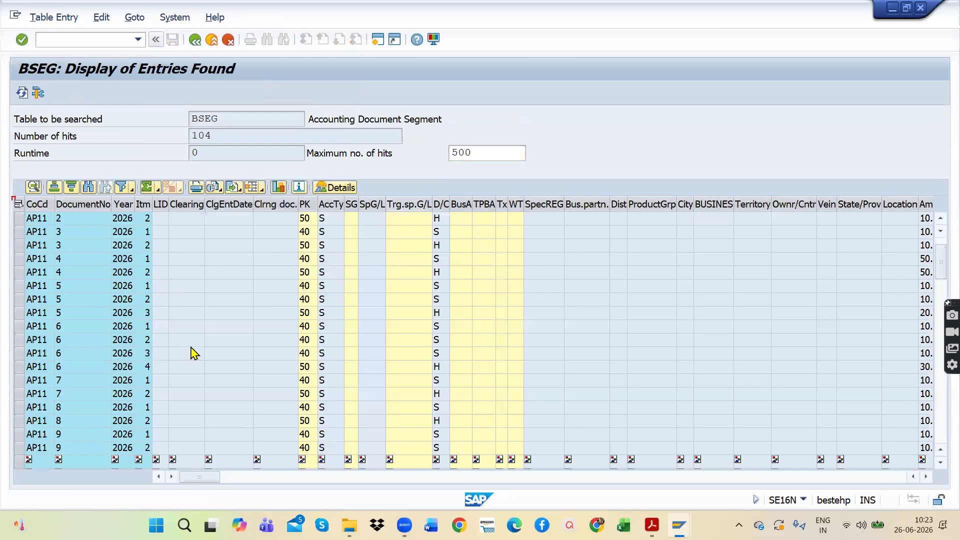
Step: Examine the BSEG line items by company code, document number, year, item, posting key and account type
scroll(240, 343, "down", 7)
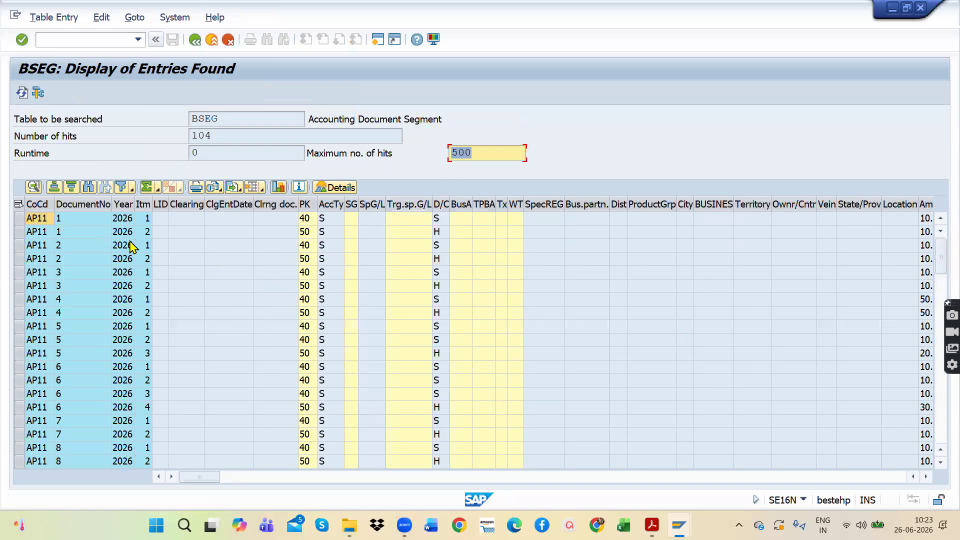
left_click(38, 219)
left_click(98, 224)
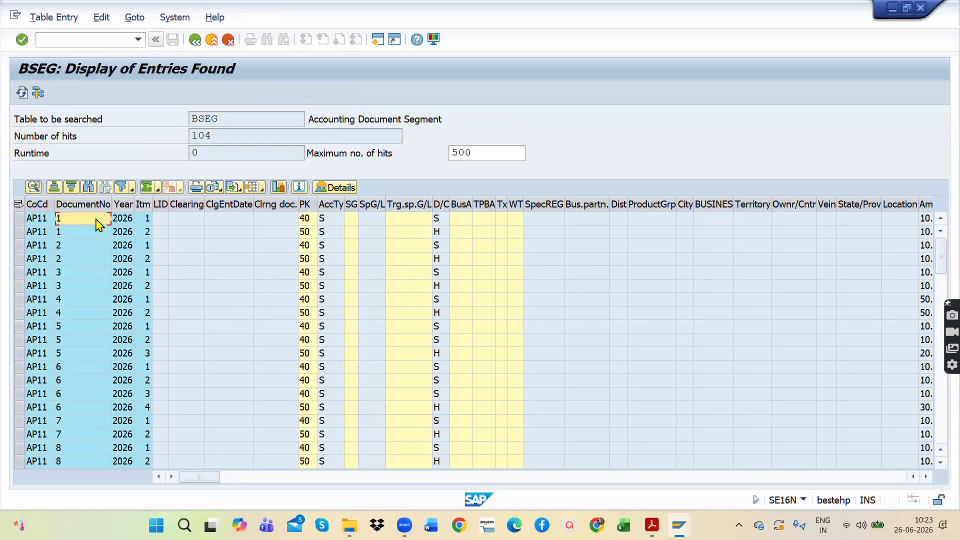
left_click(76, 232)
left_click(83, 218)
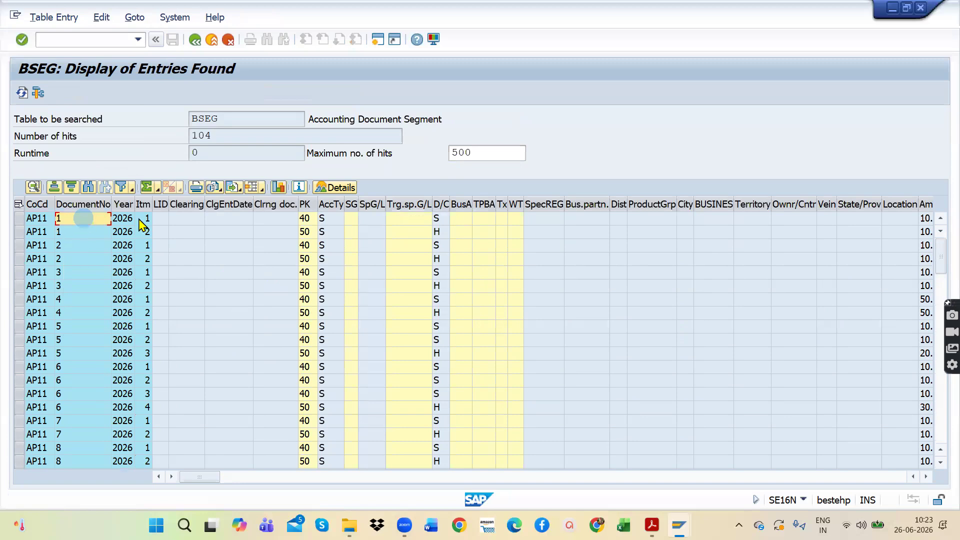
left_click(125, 220)
left_click(127, 232)
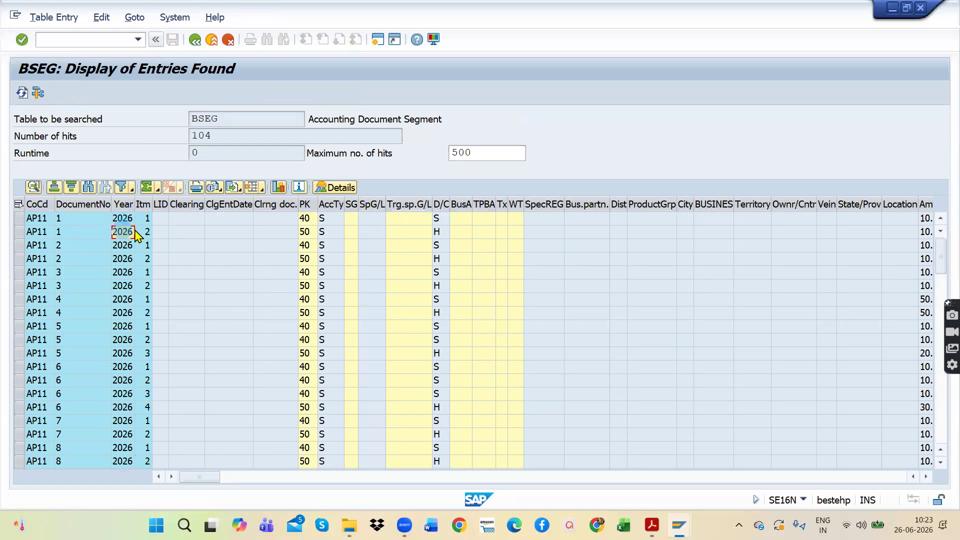
left_click(146, 220)
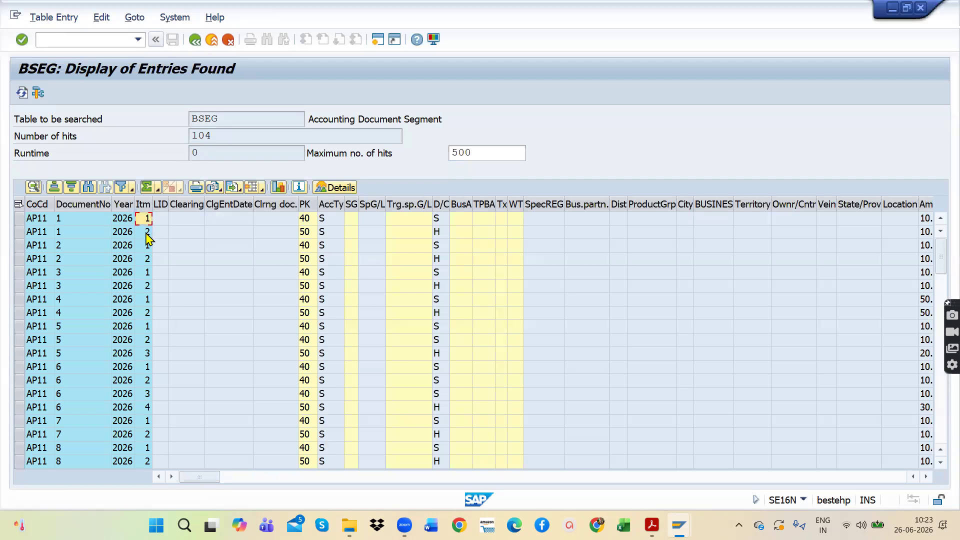
left_click(305, 219)
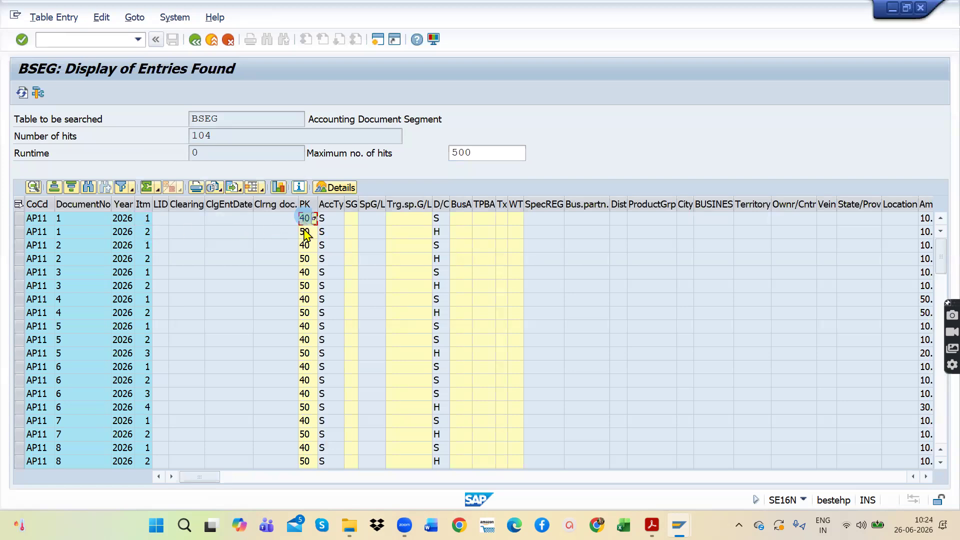
left_click(329, 220)
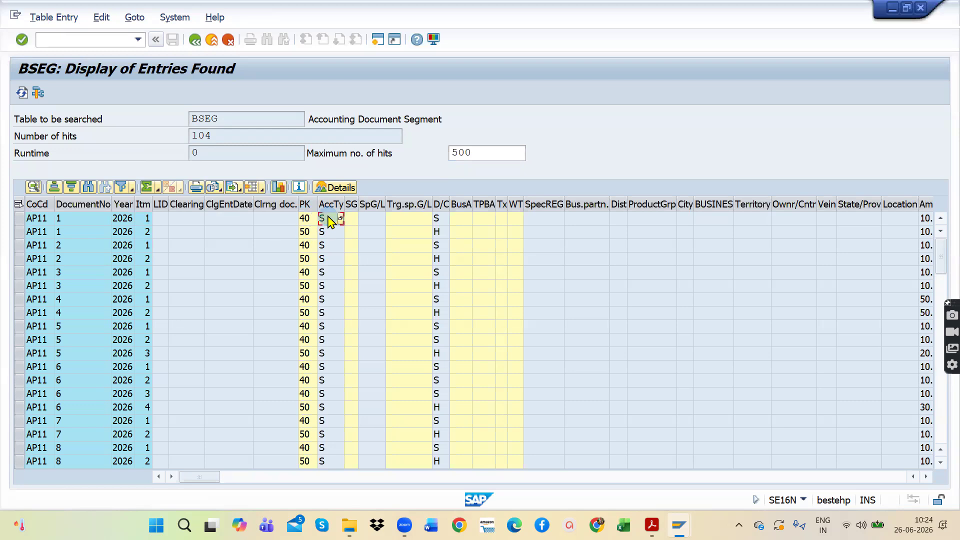
left_click_drag(204, 475, 114, 466)
Step: Check the number of hits, the line item numbers, and the table name and description of the BSEG results
left_click_drag(220, 136, 163, 138)
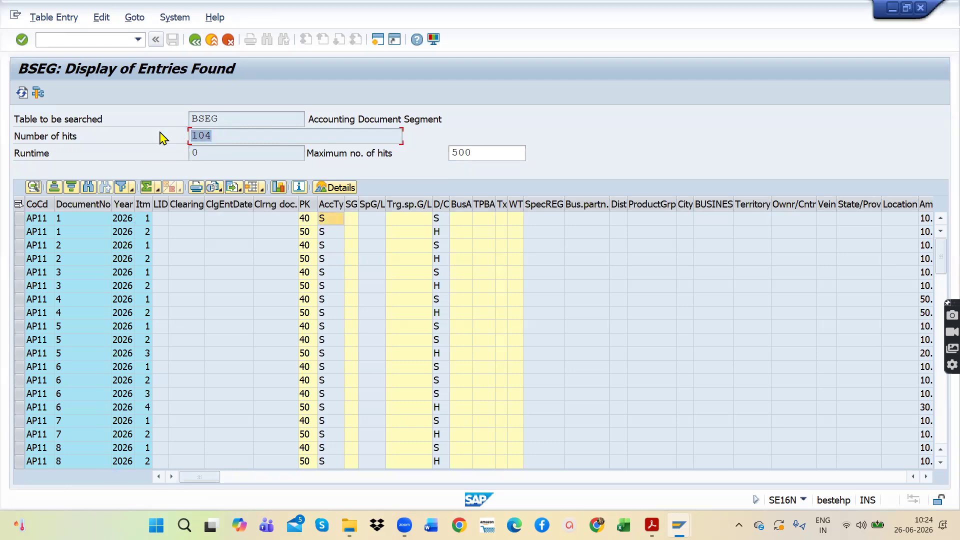
left_click(224, 135)
left_click(130, 222)
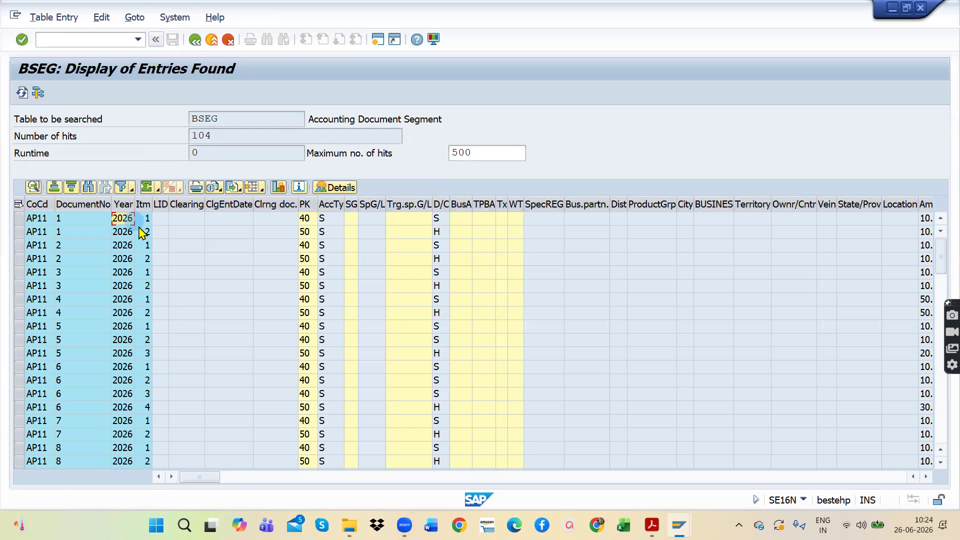
left_click(147, 233)
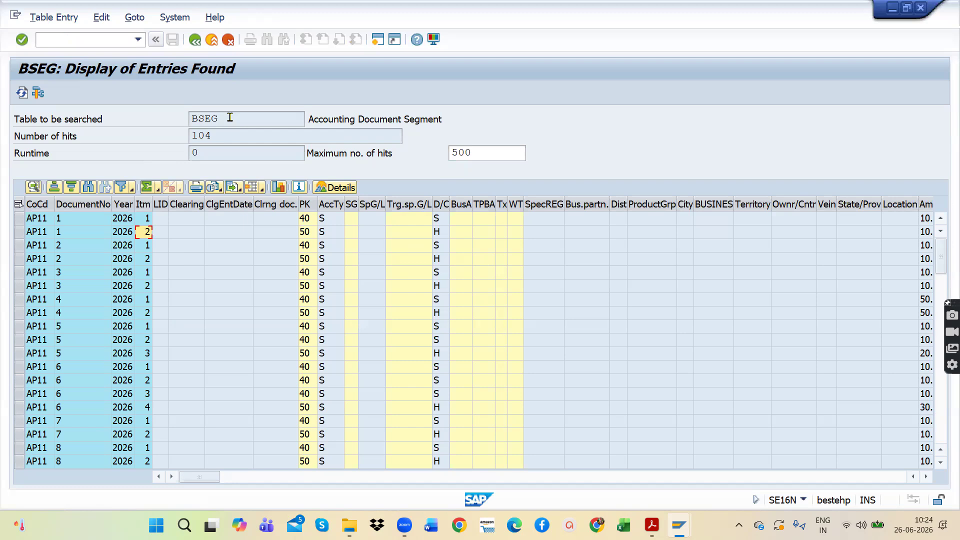
left_click_drag(456, 120, 305, 121)
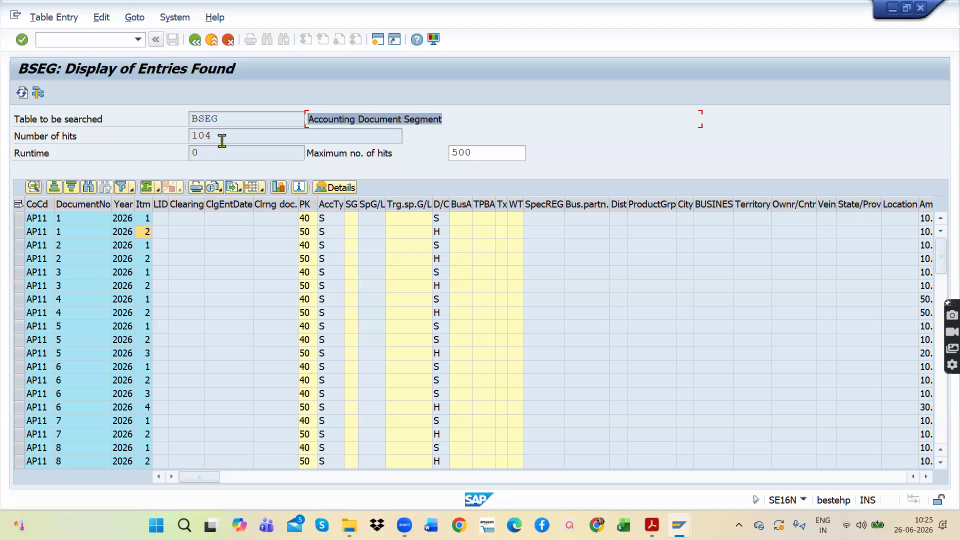
left_click_drag(221, 138, 156, 133)
left_click_drag(244, 119, 175, 119)
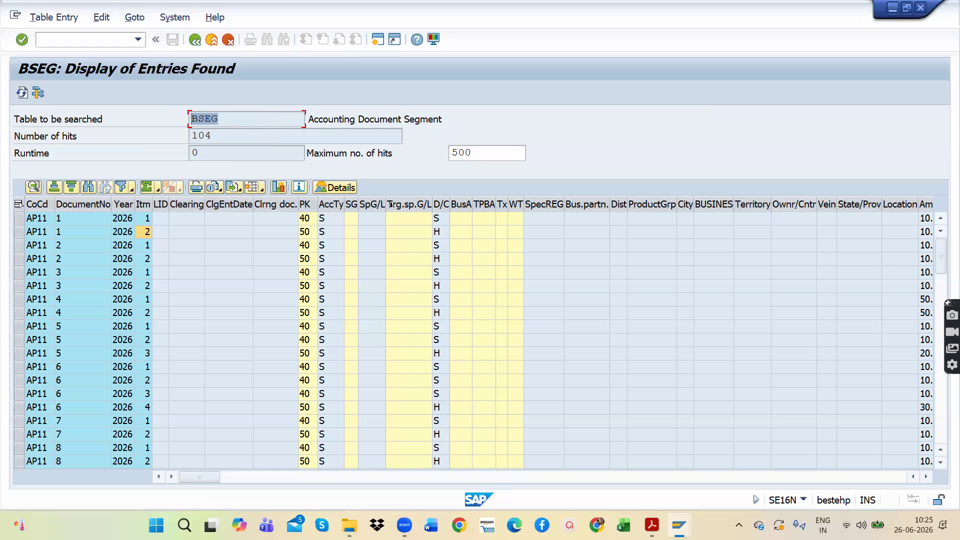
left_click(229, 118)
left_click_drag(238, 118, 177, 117)
Step: Exit the BSEG results to SAP Easy Access with /N and open SE16N again
left_click(194, 39)
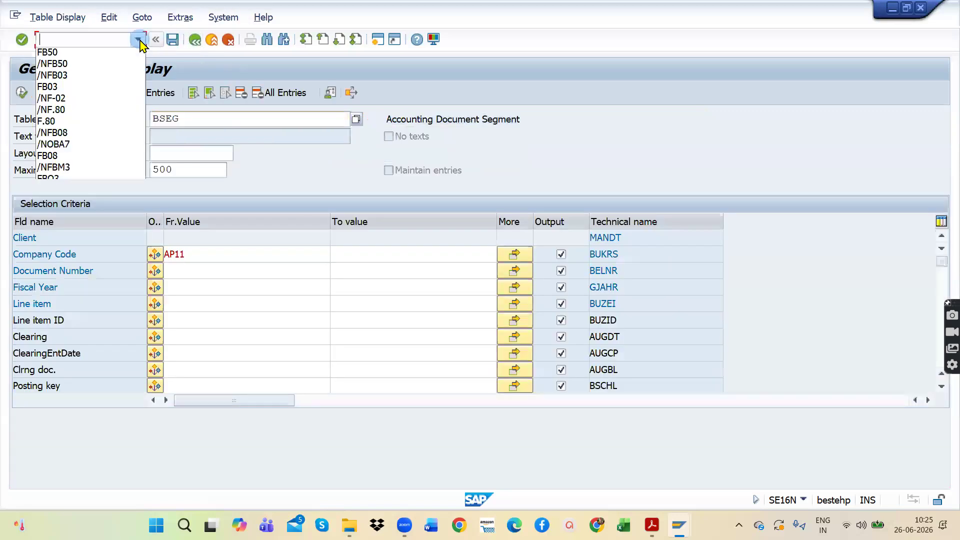
left_click(138, 39)
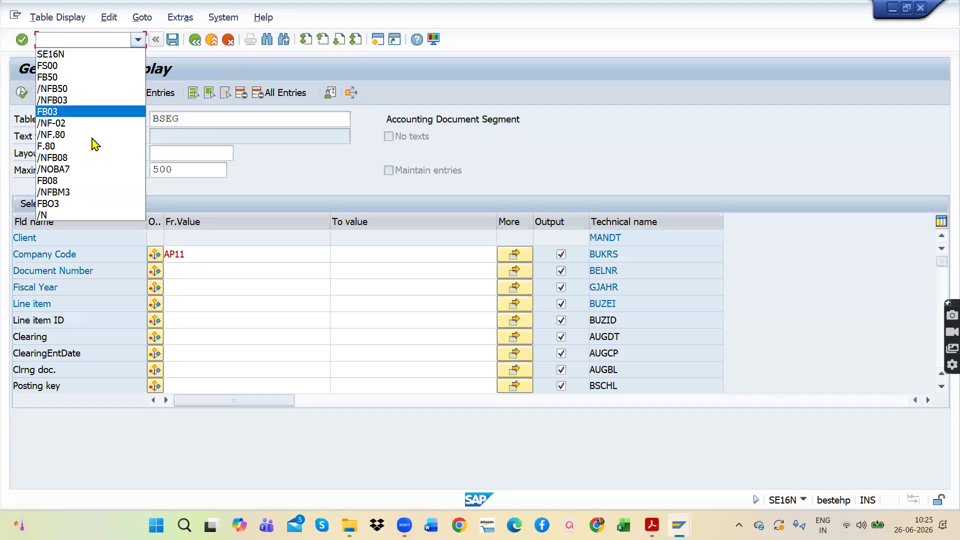
left_click(82, 214)
key("Return")
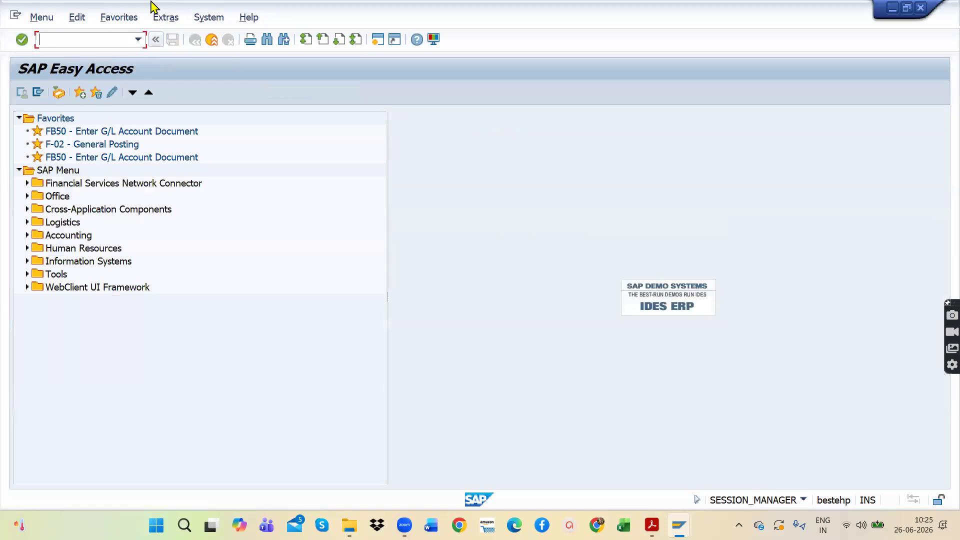
left_click(138, 40)
left_click(87, 66)
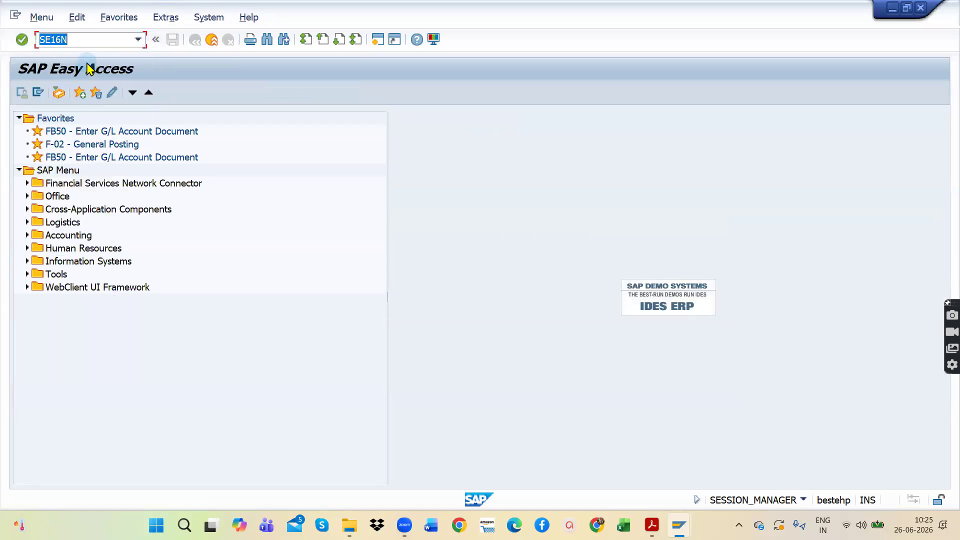
key("Return")
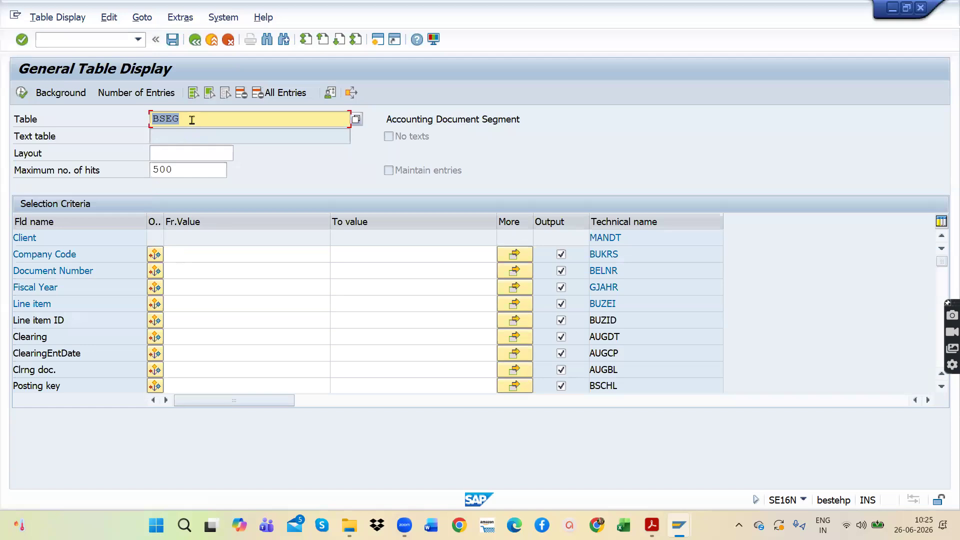
Step: Try to display the BSEG entries for company code TA11, and go back to SAP Easy Access
left_click(183, 254)
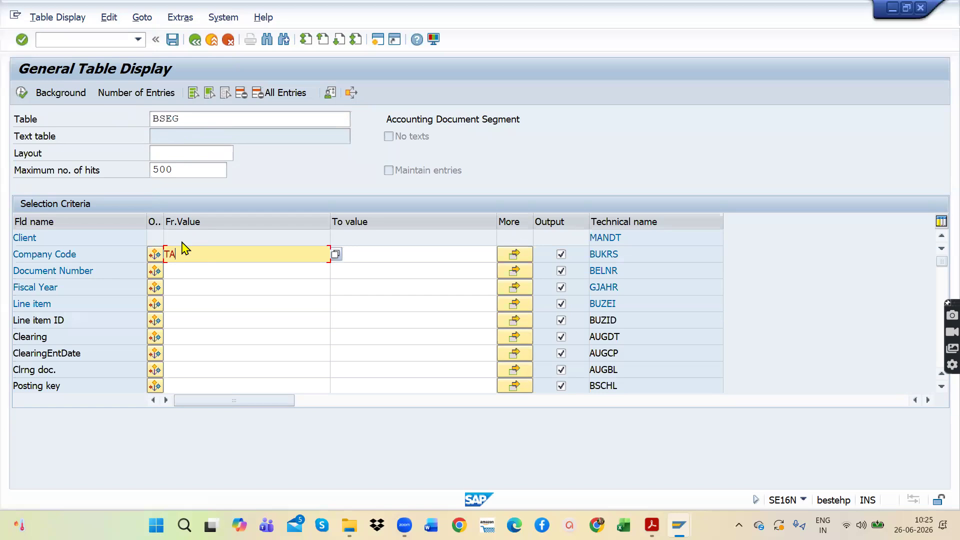
double_click(183, 250)
left_click(22, 93)
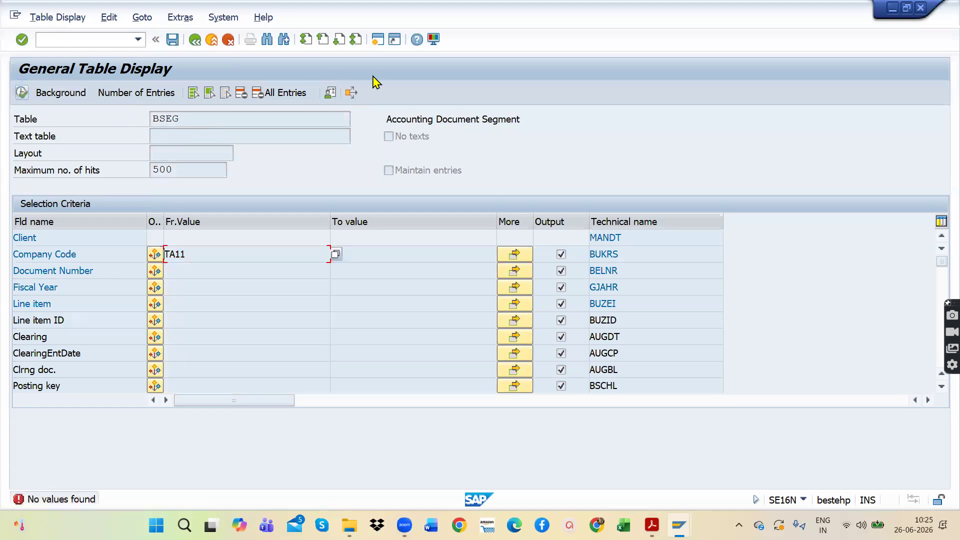
left_click(196, 40)
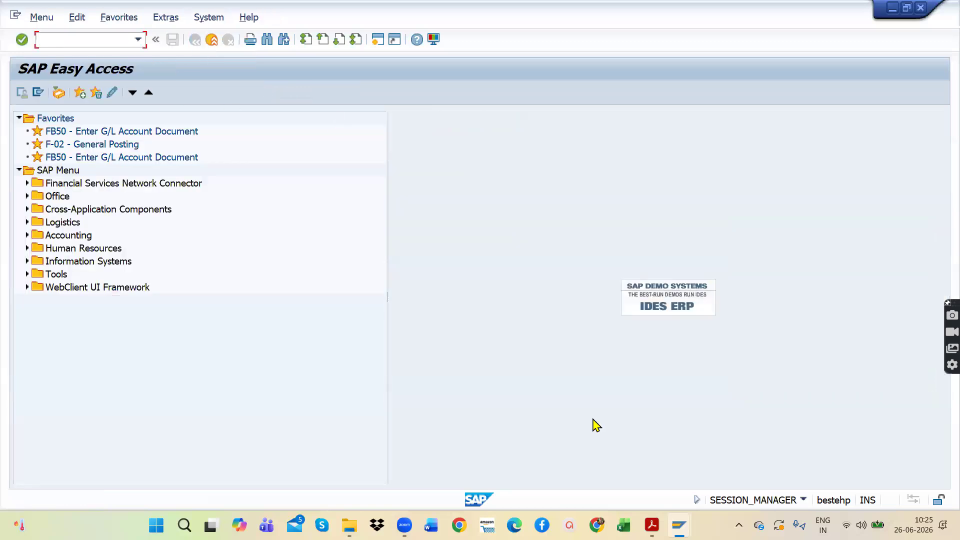
Step: View the open Edit G/L Account Centrally and Enter G/L Account Document sessions for company code AP11
mouse_move(679, 525)
left_click(851, 473)
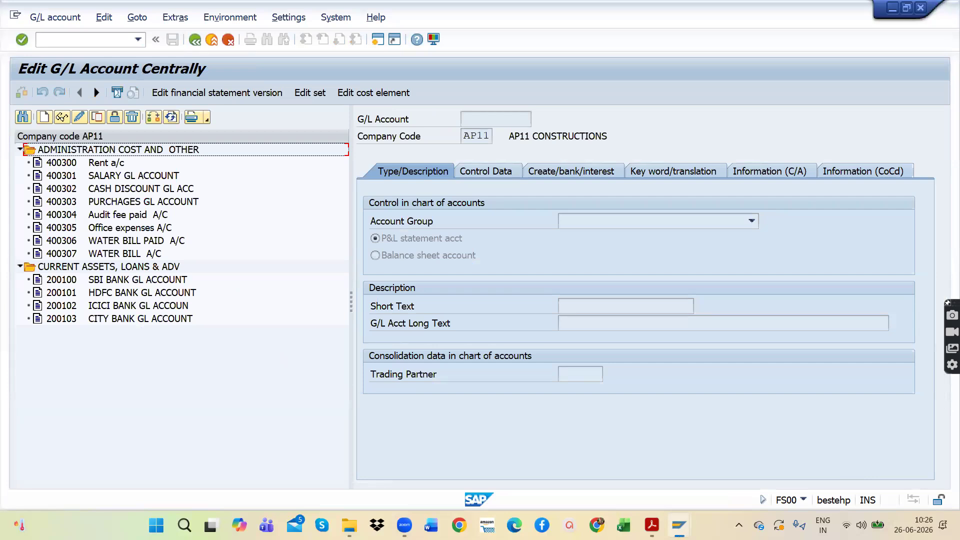
mouse_move(679, 525)
left_click(696, 461)
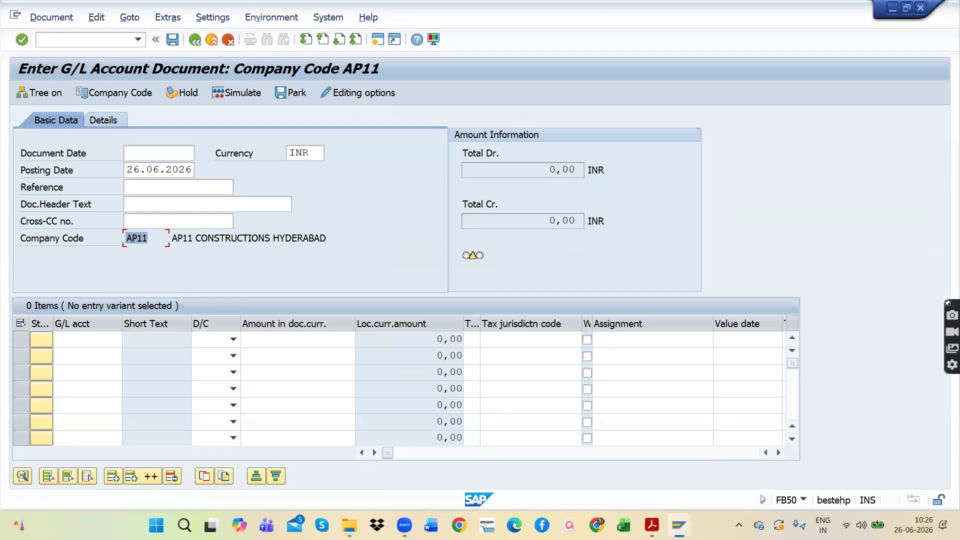
Step: Switch to the SAP Easy Access session and start transaction SE16N with table BSEG
mouse_move(679, 525)
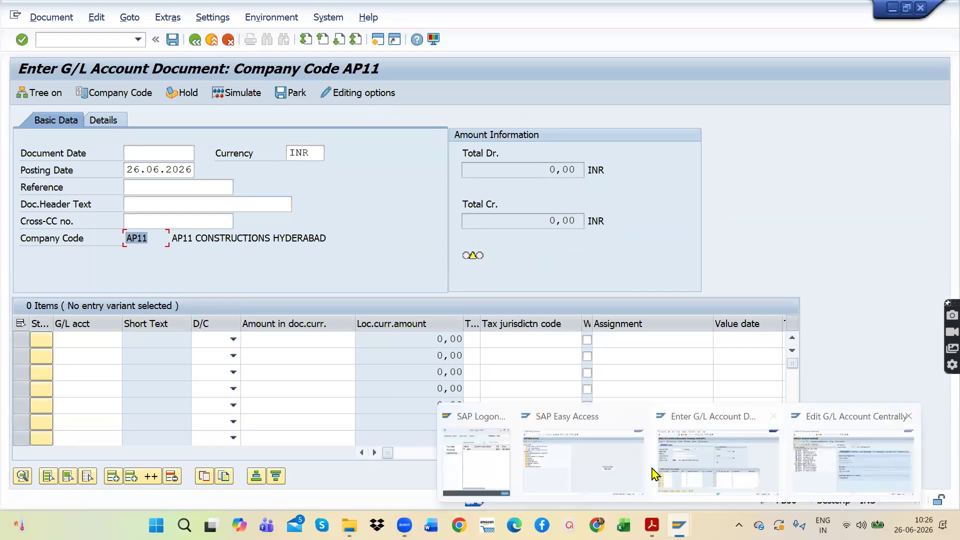
left_click(138, 39)
left_click(88, 55)
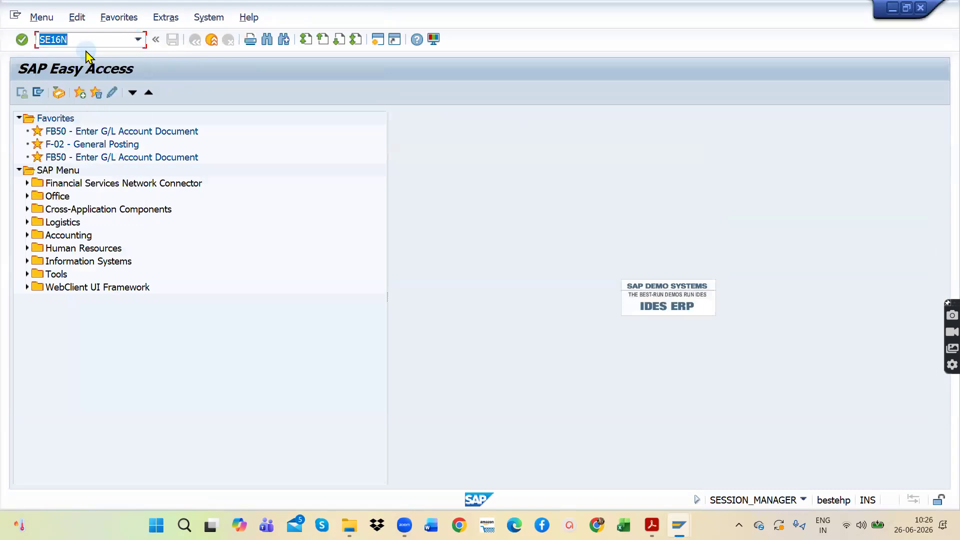
key("Return")
left_click(204, 119)
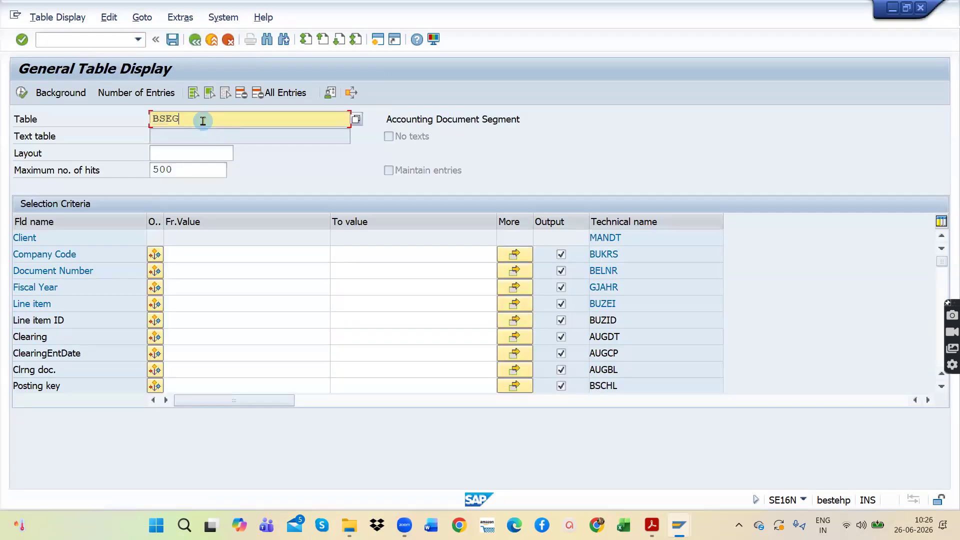
Step: Display the BSEG entries for company code AP11 and look through the line items
left_click(178, 270)
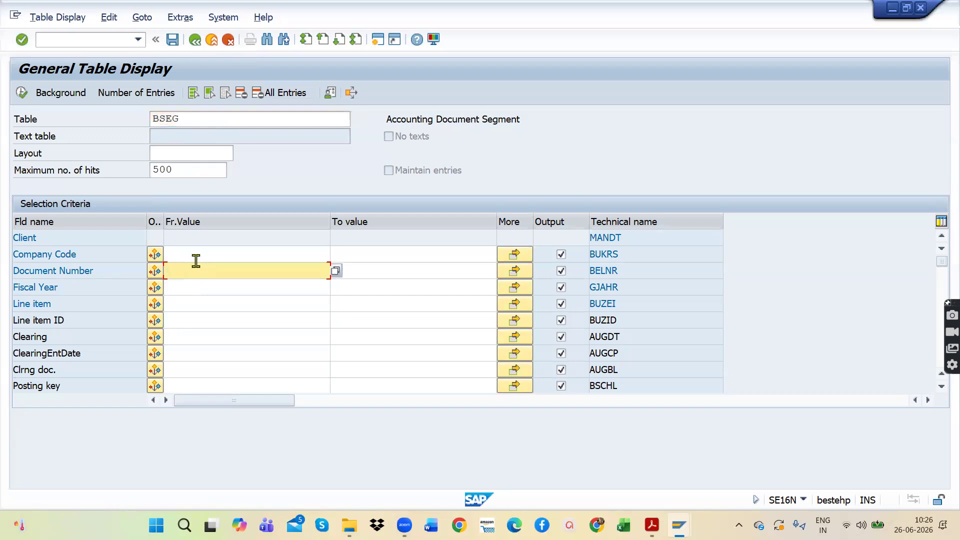
left_click(196, 259)
type("AP11")
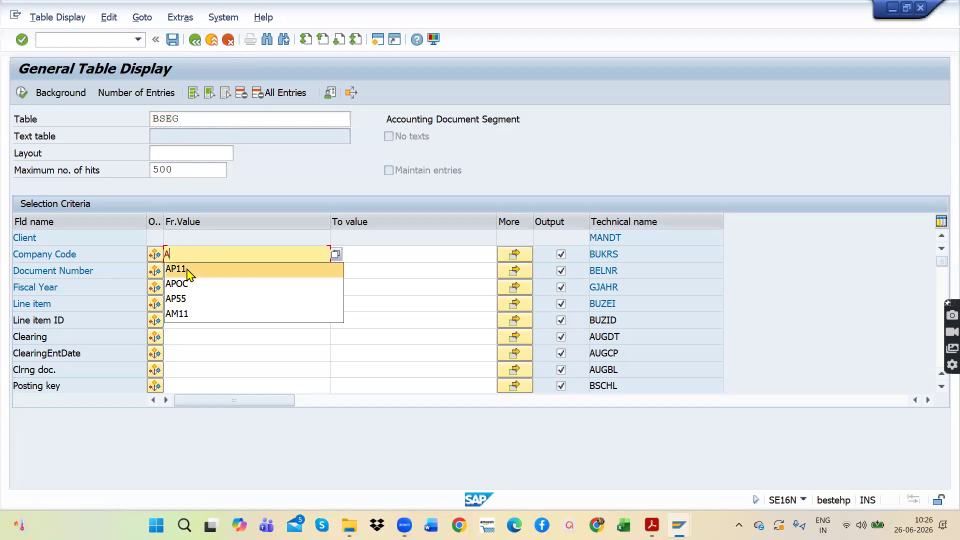
left_click(189, 270)
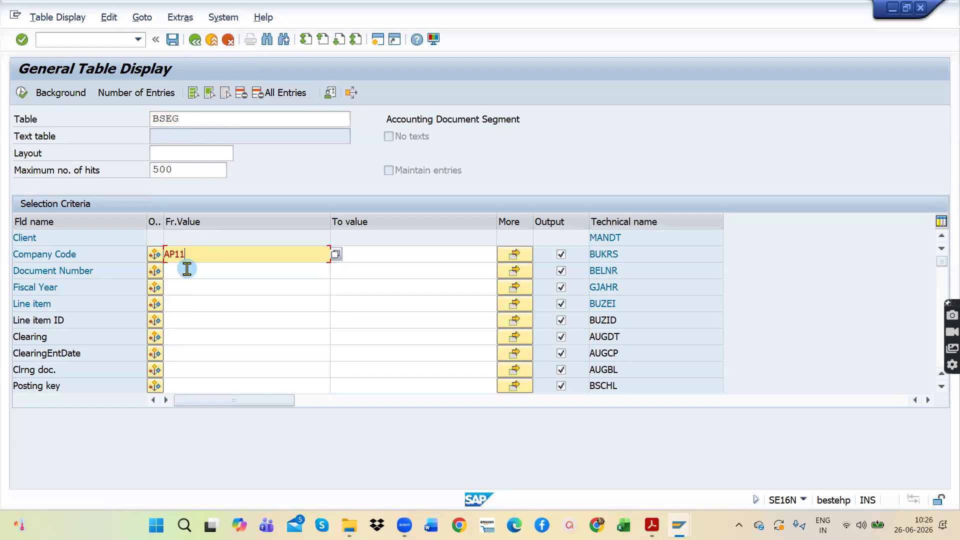
left_click(21, 93)
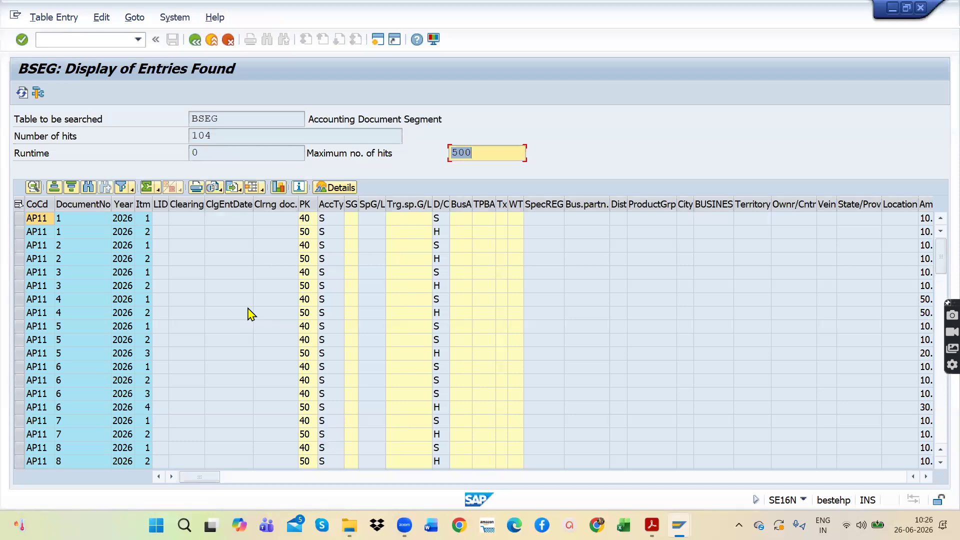
scroll(307, 300, "down", 1)
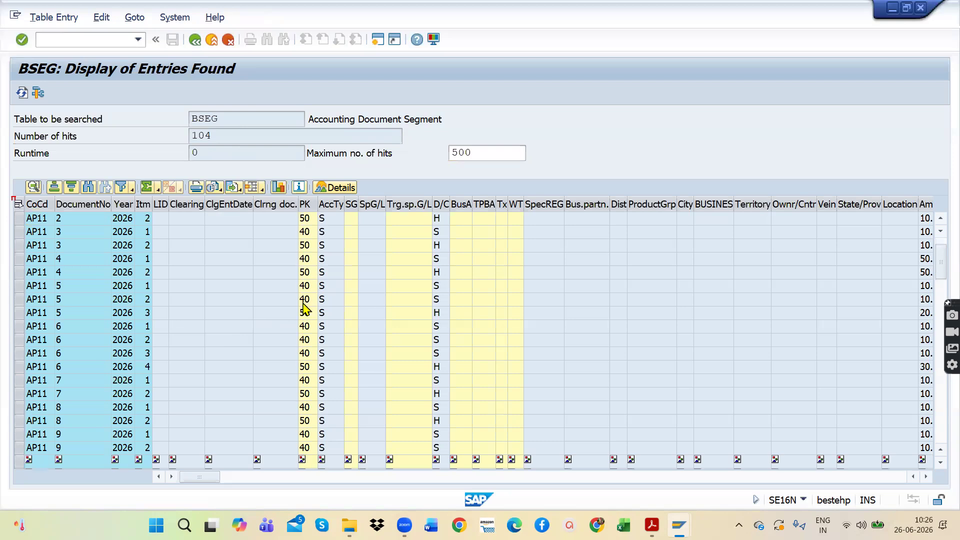
scroll(305, 309, "down", 10)
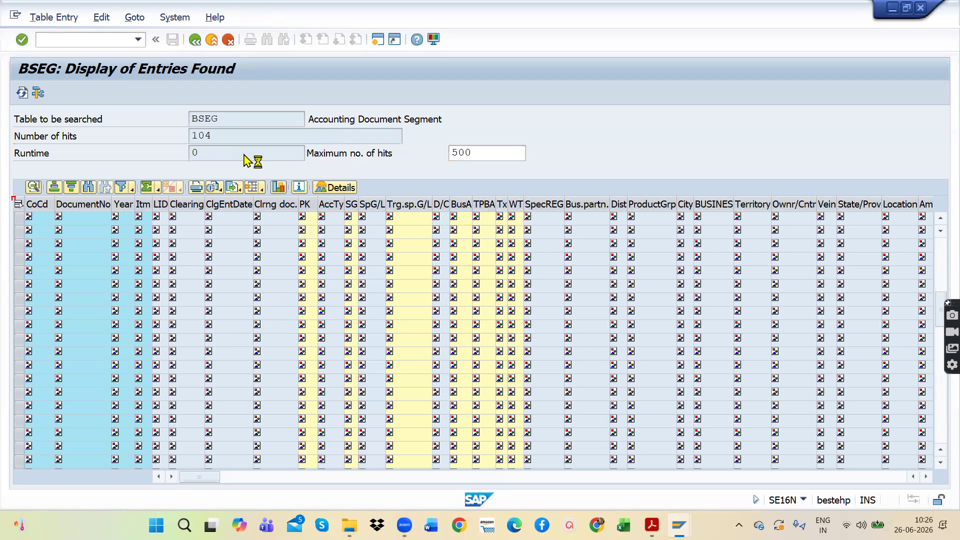
Step: Export the BSEG entries as a spreadsheet in Office 2007 XLSX format, always using that format, and save it to the Desktop as export
left_click(233, 188)
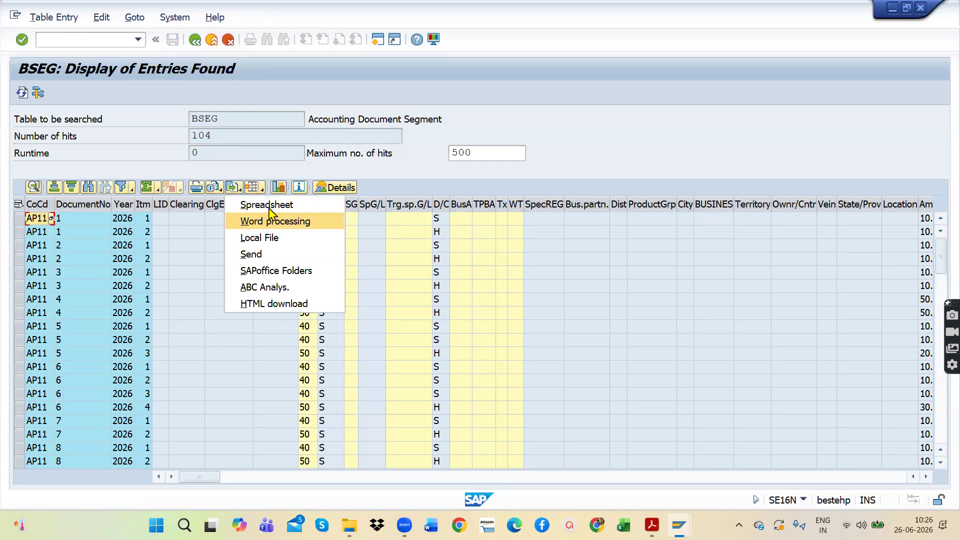
left_click(271, 206)
left_click(70, 314)
left_click(339, 358)
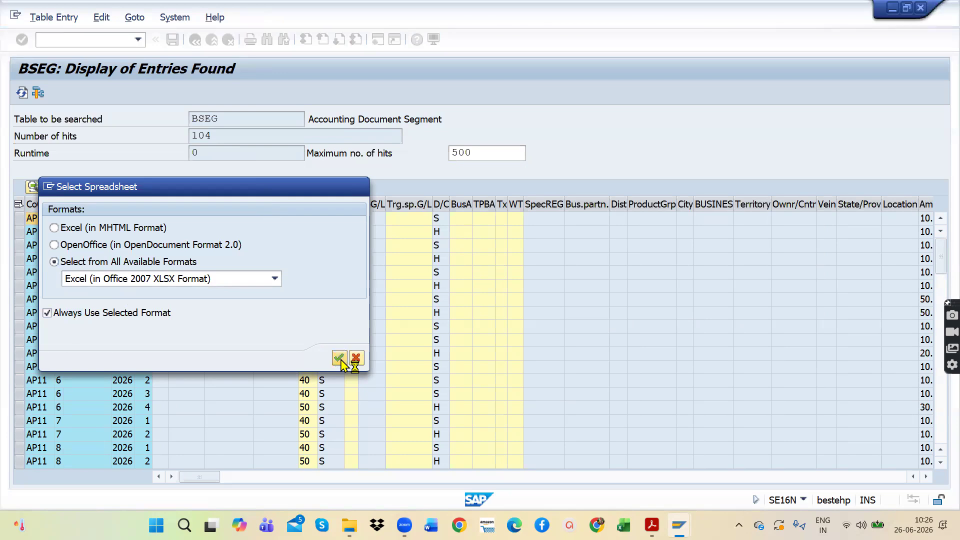
left_click(71, 288)
left_click(380, 419)
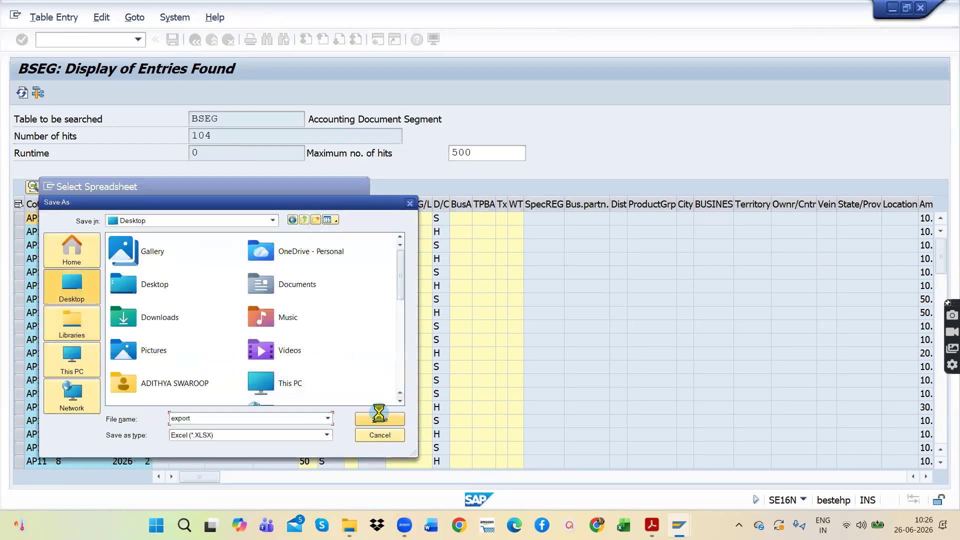
left_click(509, 263)
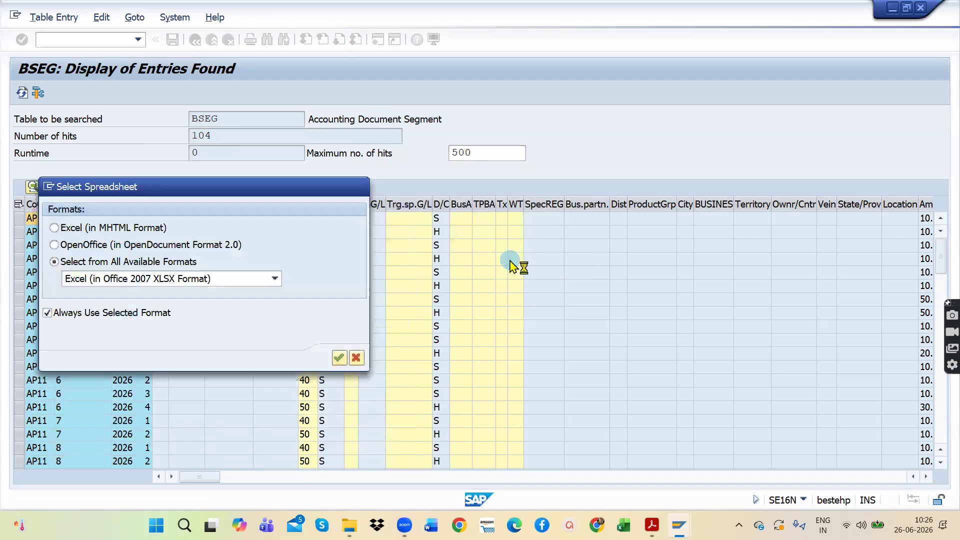
left_click(54, 329)
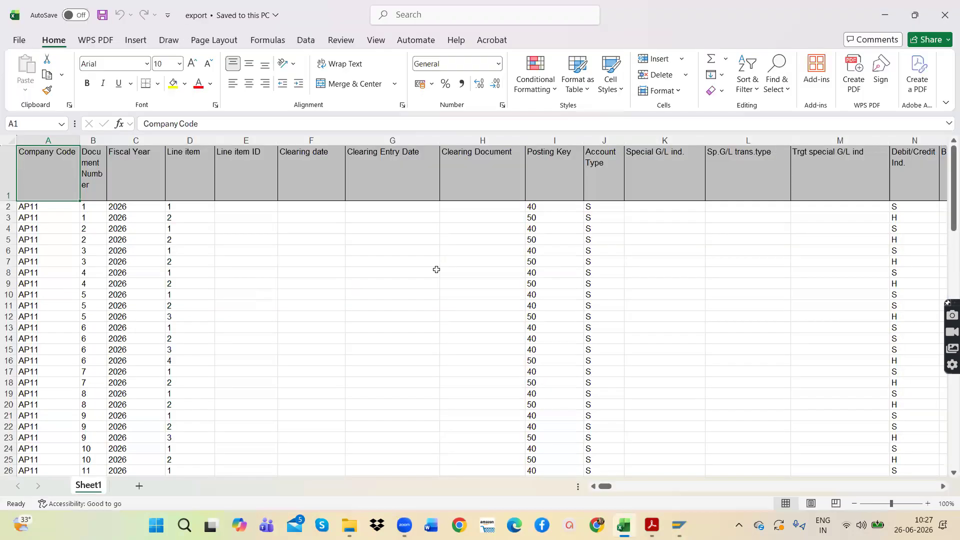
Step: Look through the exported BSEG rows in Excel from first to last and close the workbook
scroll(224, 304, "down", 9)
scroll(228, 311, "down", 20)
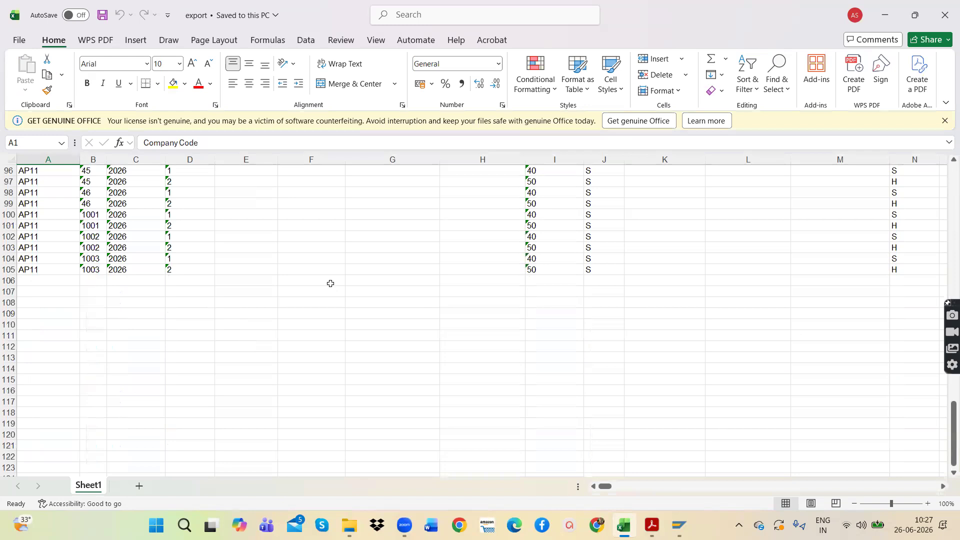
scroll(250, 263, "up", 20)
scroll(250, 264, "up", 10)
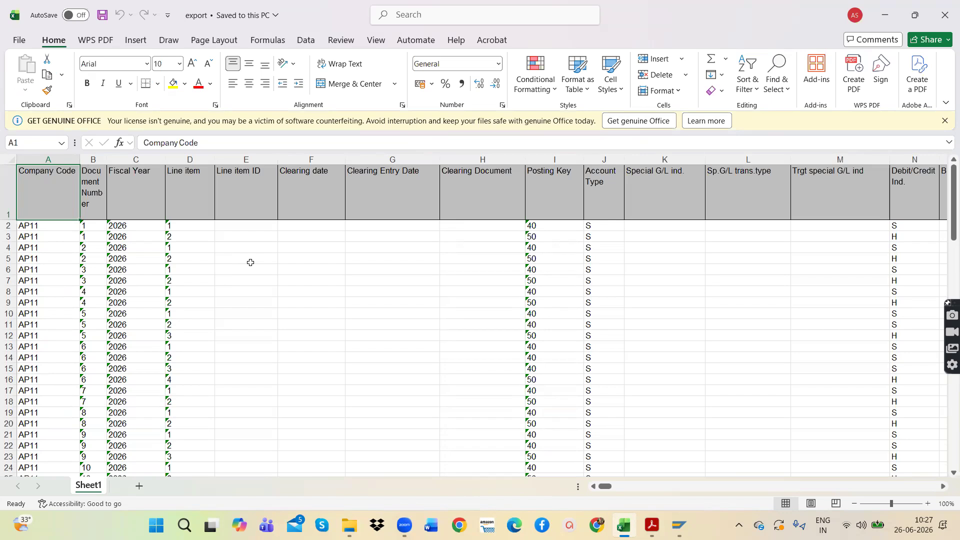
left_click(945, 15)
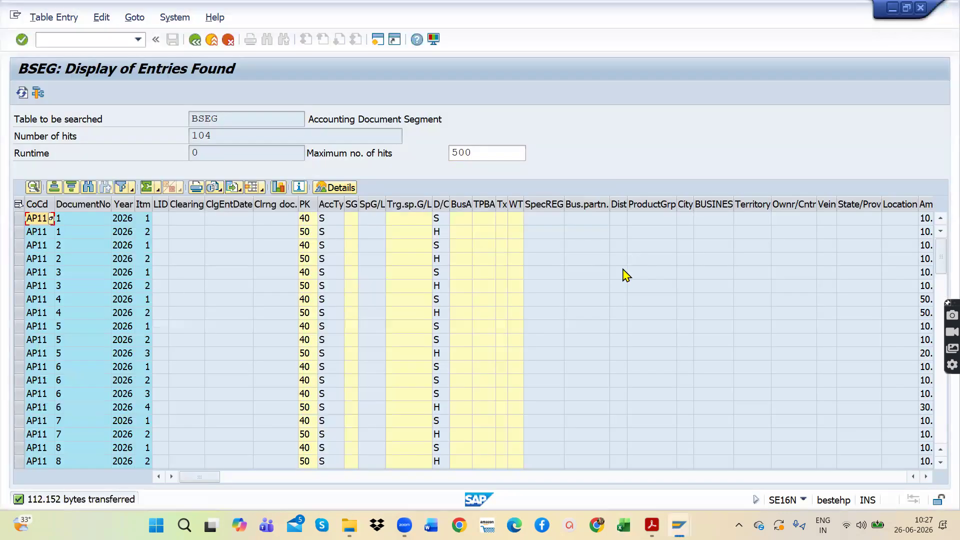
Step: Minimize the open SAP sessions and find the list of SE16N tables in the types of data PDF in Acrobat
left_click(892, 9)
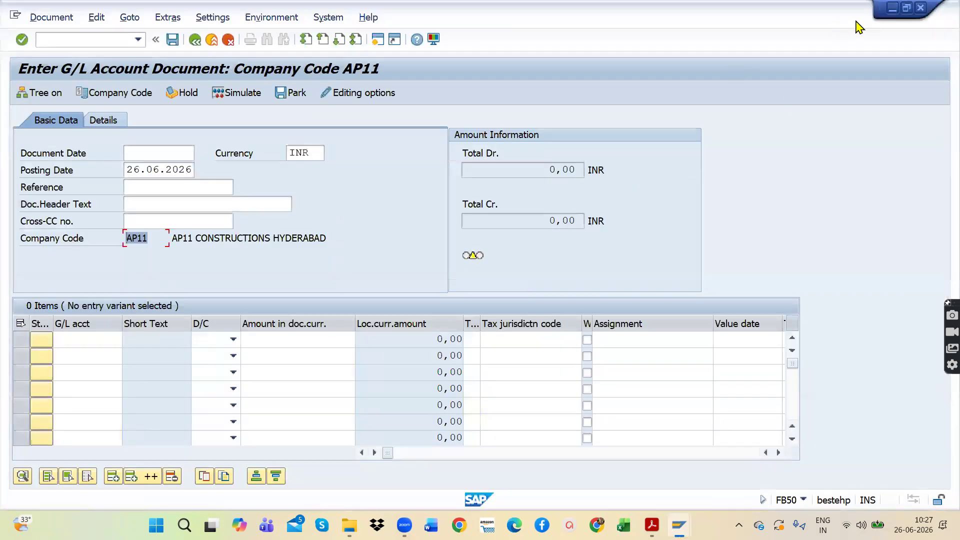
left_click(893, 10)
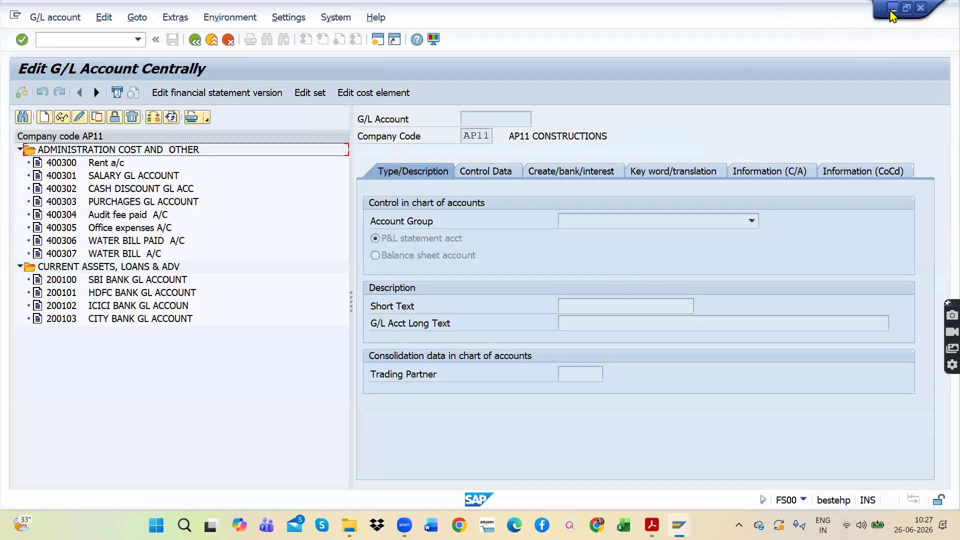
left_click(891, 10)
left_click(511, 320)
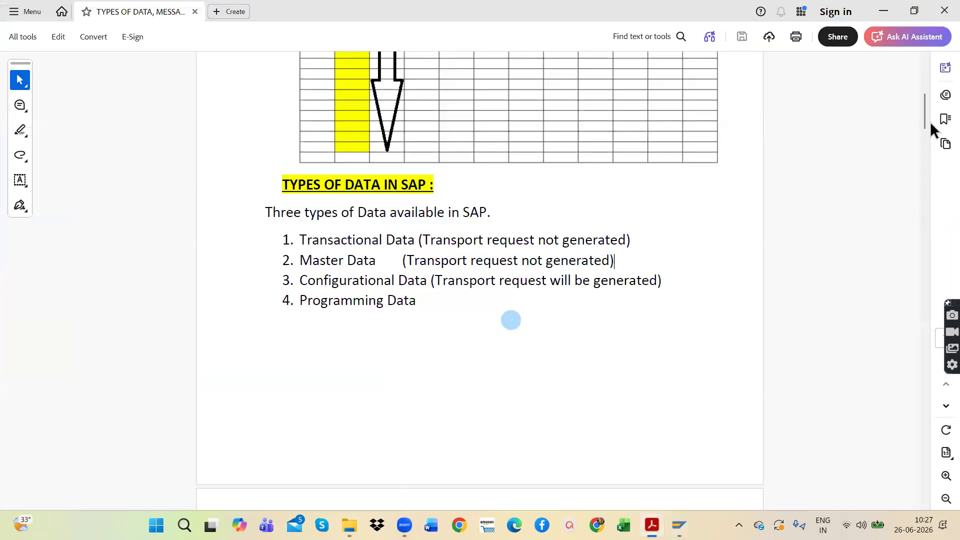
left_click_drag(925, 112, 911, 456)
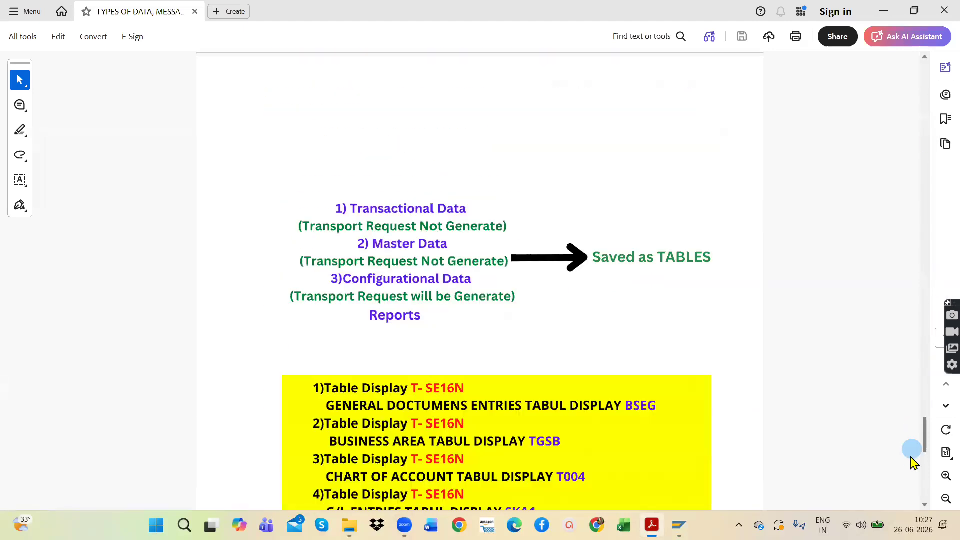
scroll(601, 350, "up", 5)
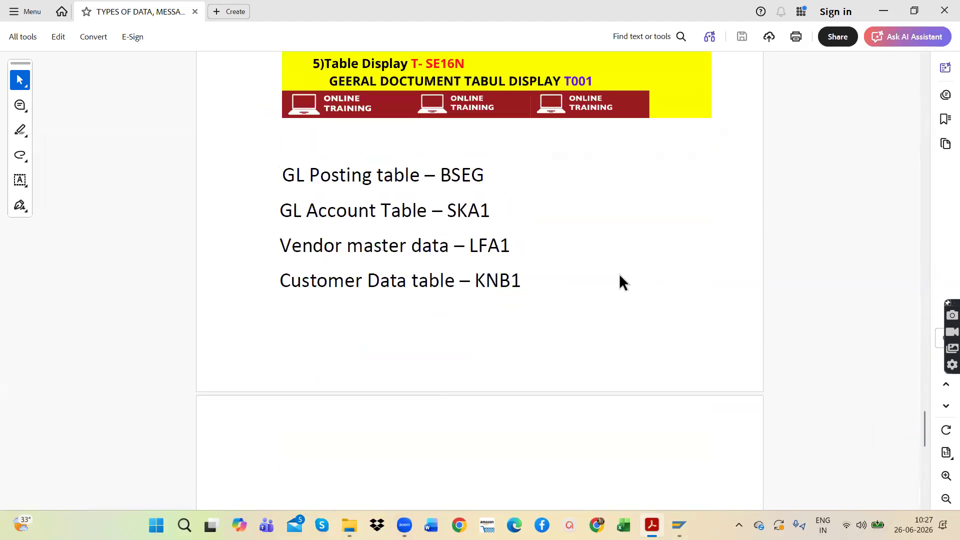
scroll(620, 276, "up", 3)
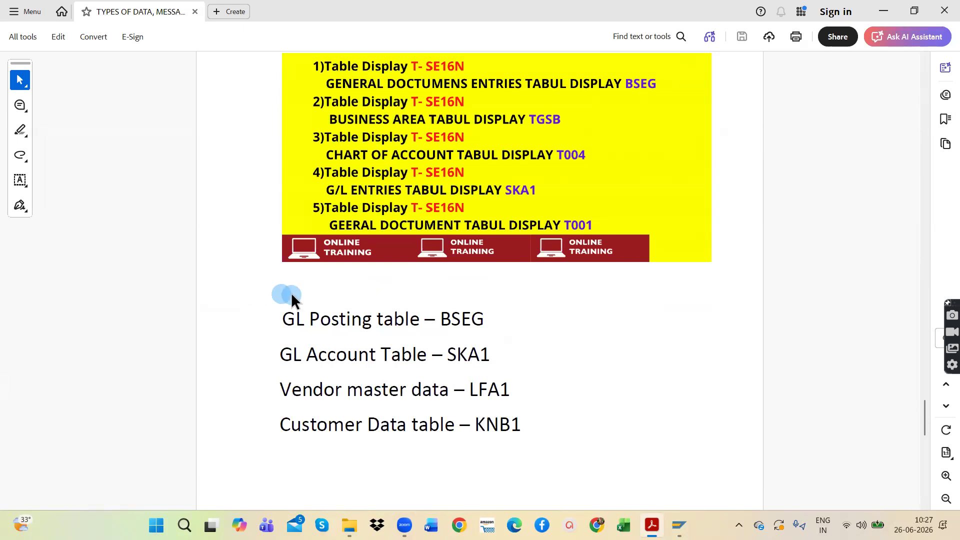
Step: Point out the GL Posting table line and its table name BSEG in the PDF
left_click(293, 318)
left_click(283, 320)
left_click_drag(489, 315, 441, 315)
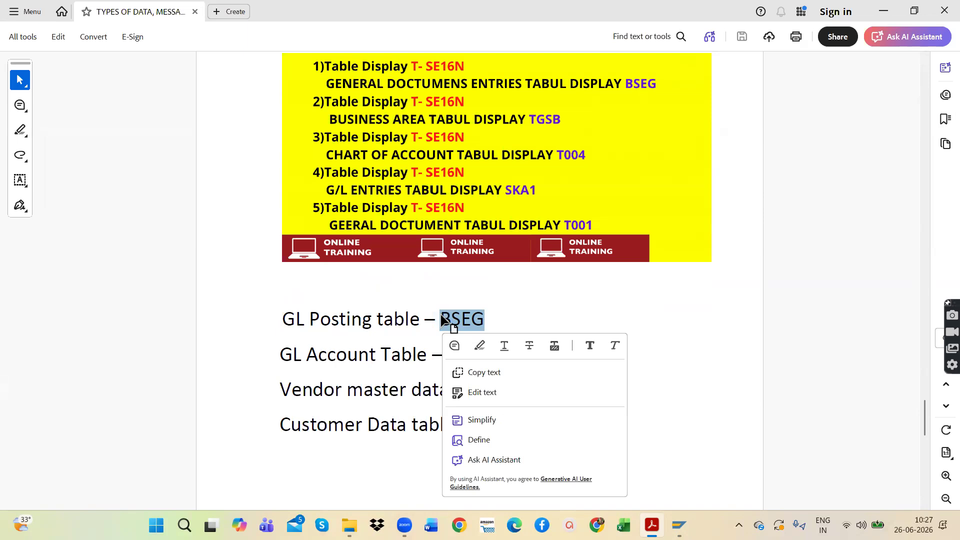
left_click(511, 314)
left_click_drag(510, 313, 437, 315)
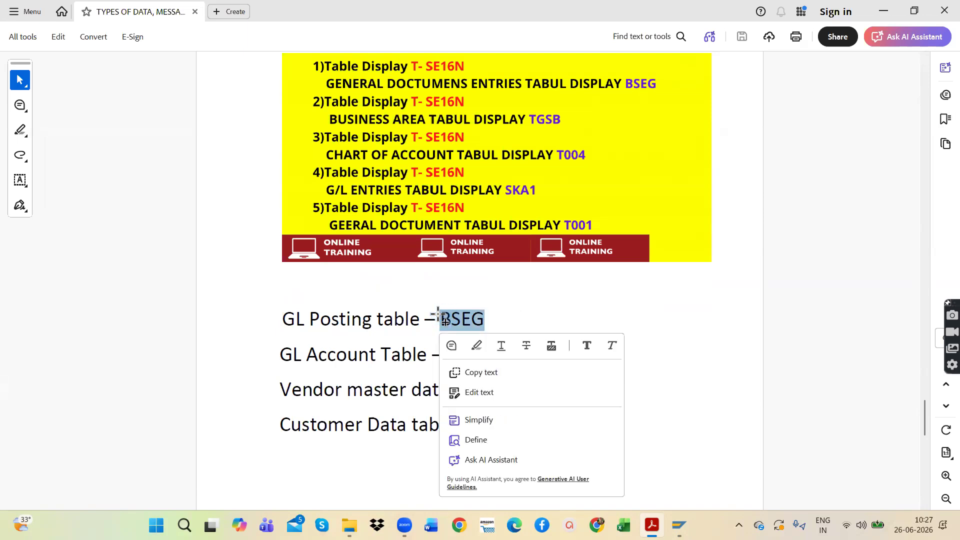
left_click(492, 309)
left_click(439, 314)
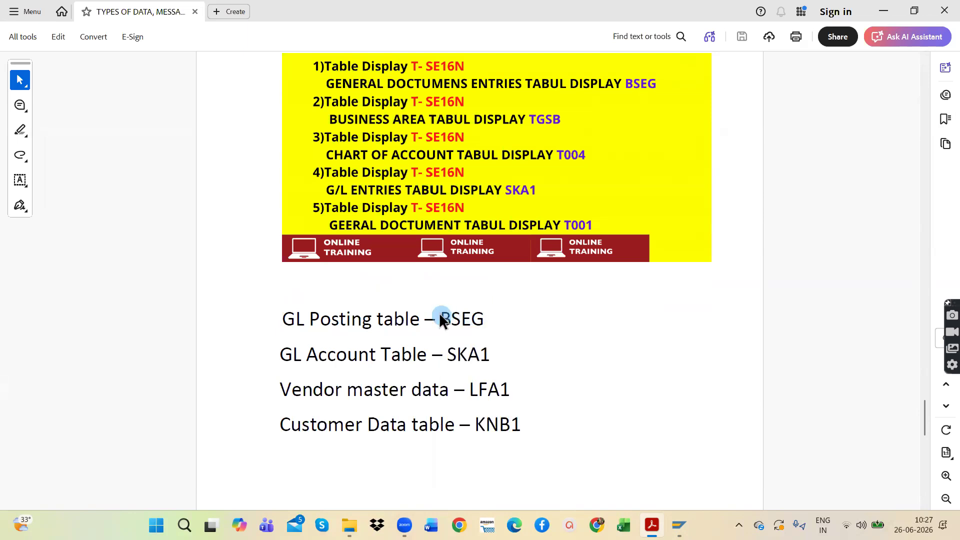
left_click(491, 316)
Step: Point out the table name SKA1 on the GL Account Table line
left_click(490, 357)
left_click(453, 355)
left_click(499, 352)
left_click(458, 351)
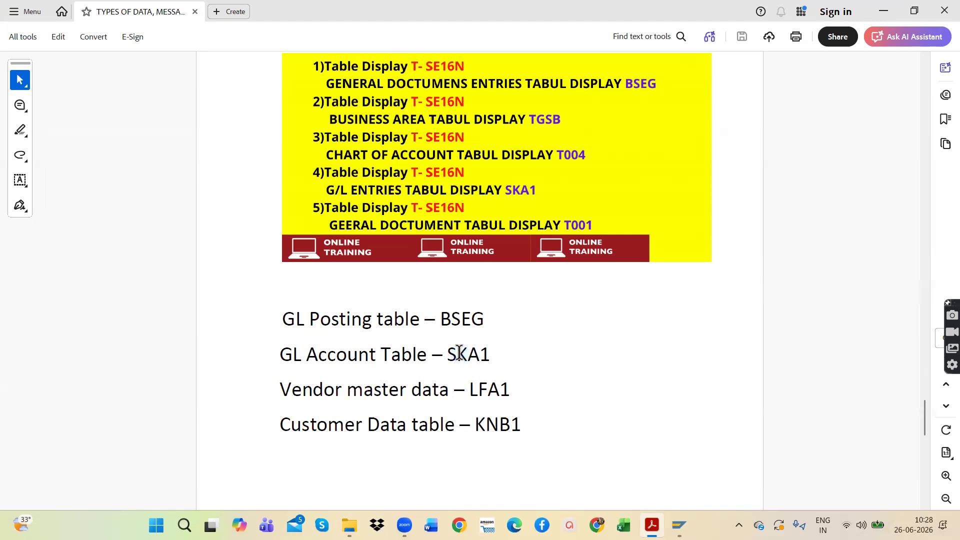
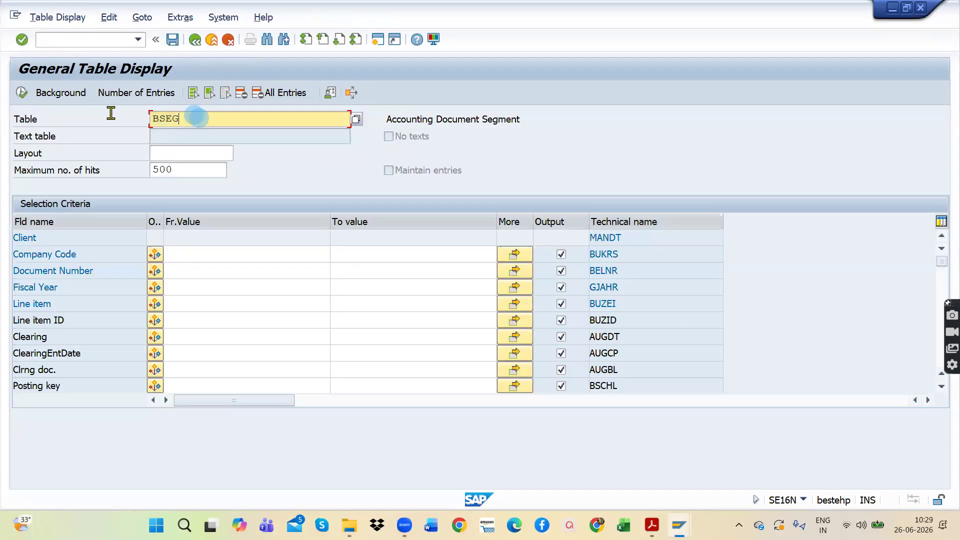
Step: Replace the table name with TGSB in General Table Display and run it to list the business area entries
key("BackSpace")
type("T")
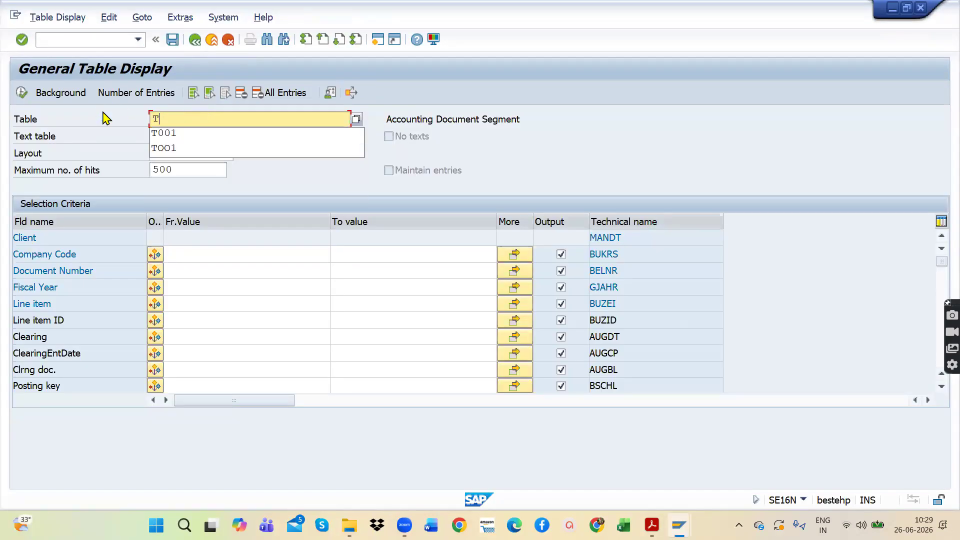
type("GSB")
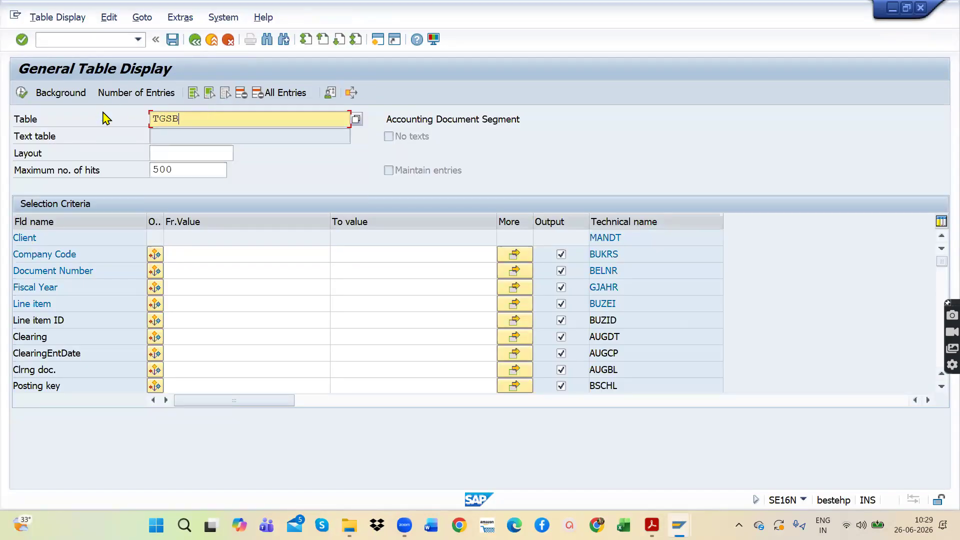
key("Return")
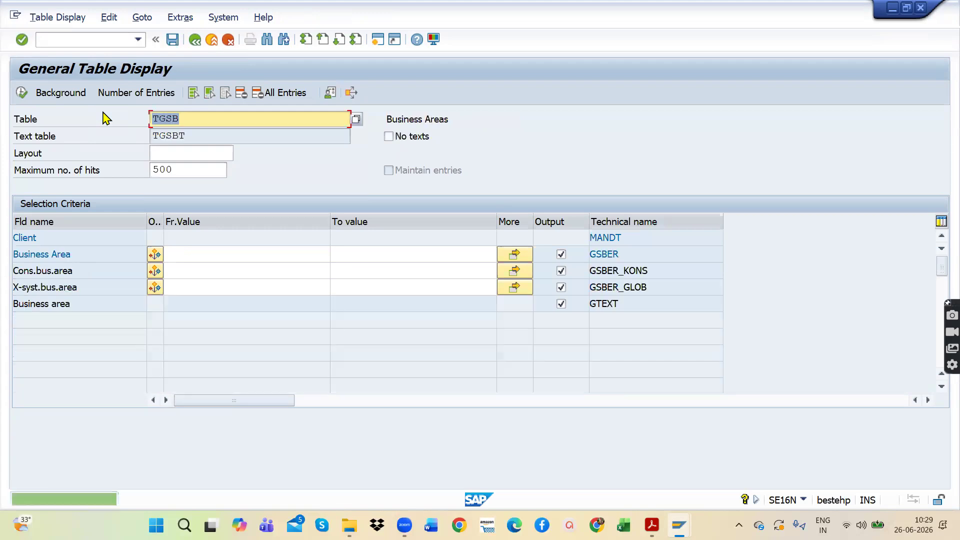
left_click(21, 93)
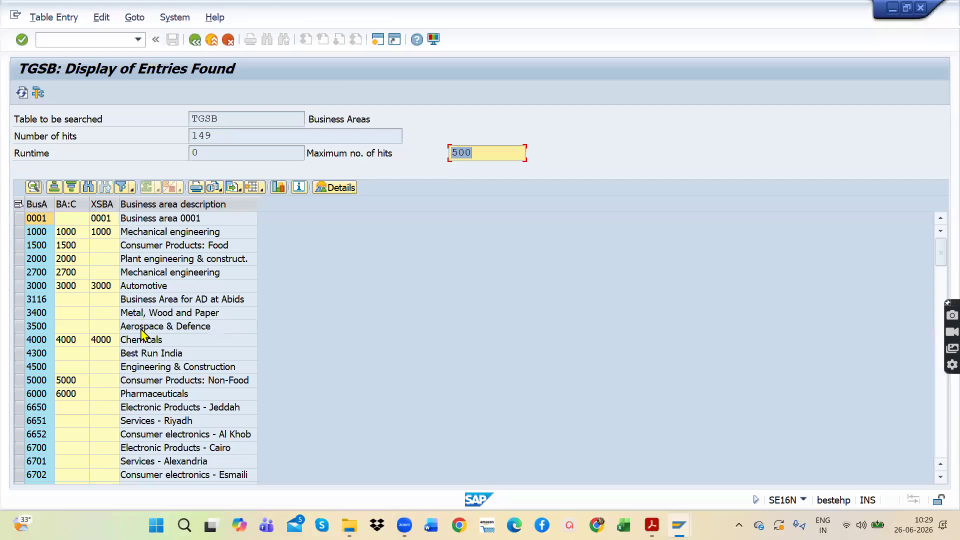
Step: Look through the TGSB business area codes and descriptions towards the end of the list and return to the first entry
scroll(141, 335, "down", 9)
scroll(141, 335, "down", 15)
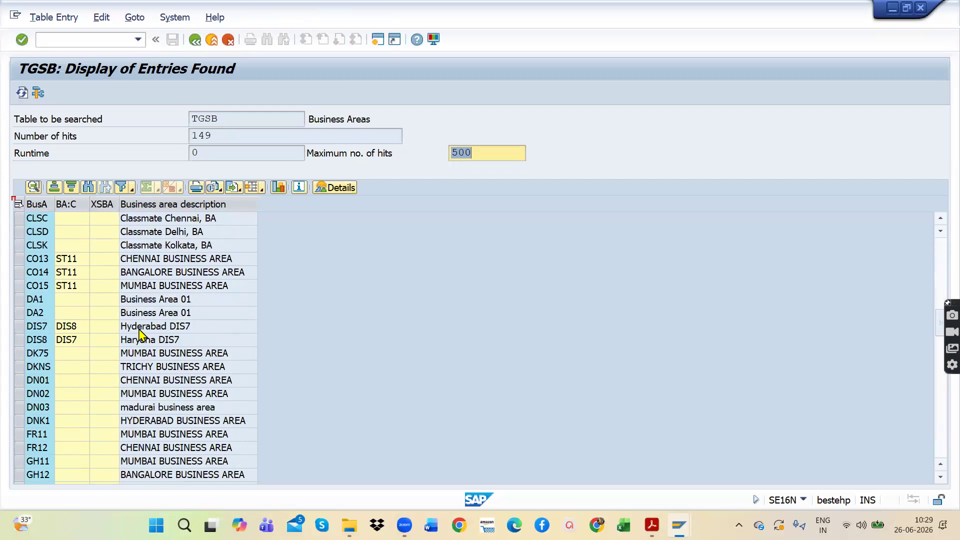
scroll(141, 335, "down", 15)
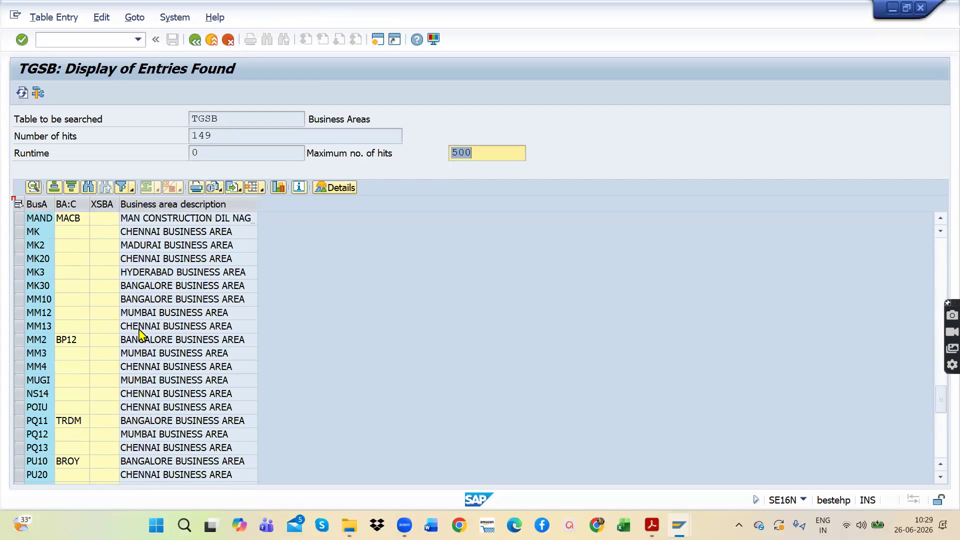
scroll(142, 335, "down", 1)
scroll(141, 335, "up", 15)
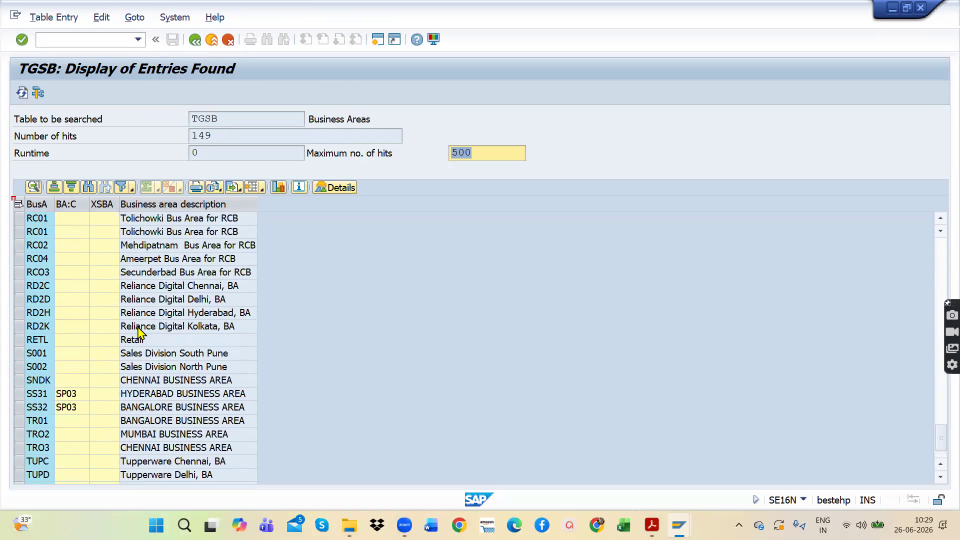
scroll(141, 335, "up", 20)
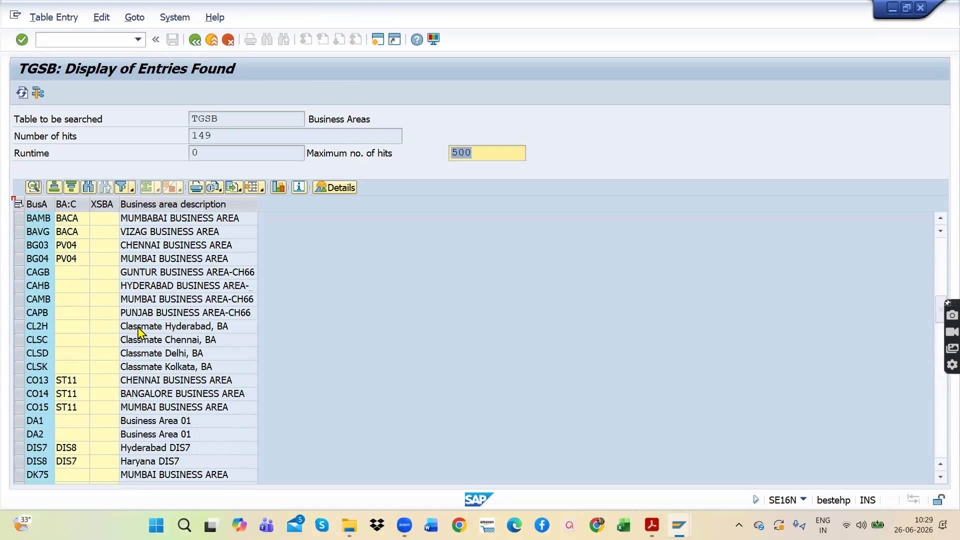
scroll(141, 332, "up", 2)
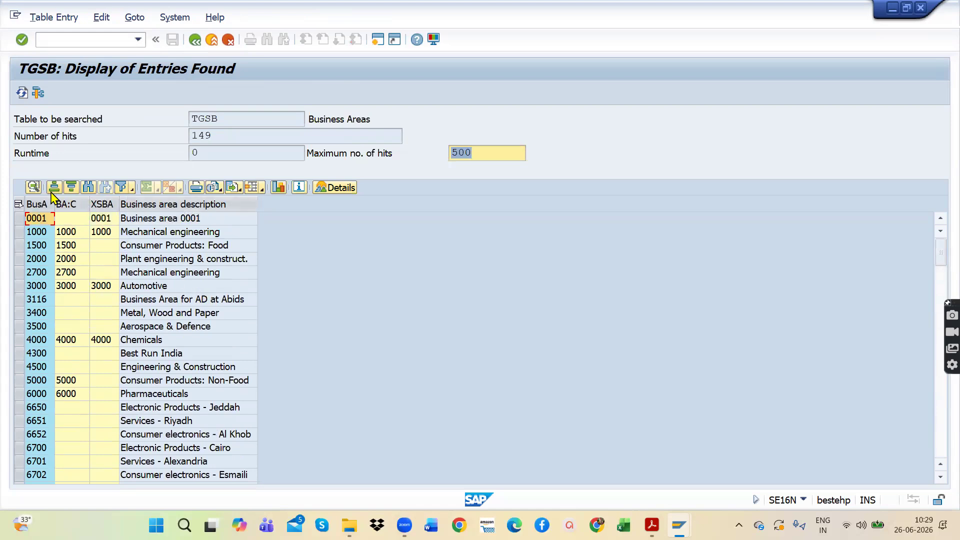
Step: Try to filter the TGSB entries on the Business Area column with the pattern TA**
left_click(121, 187)
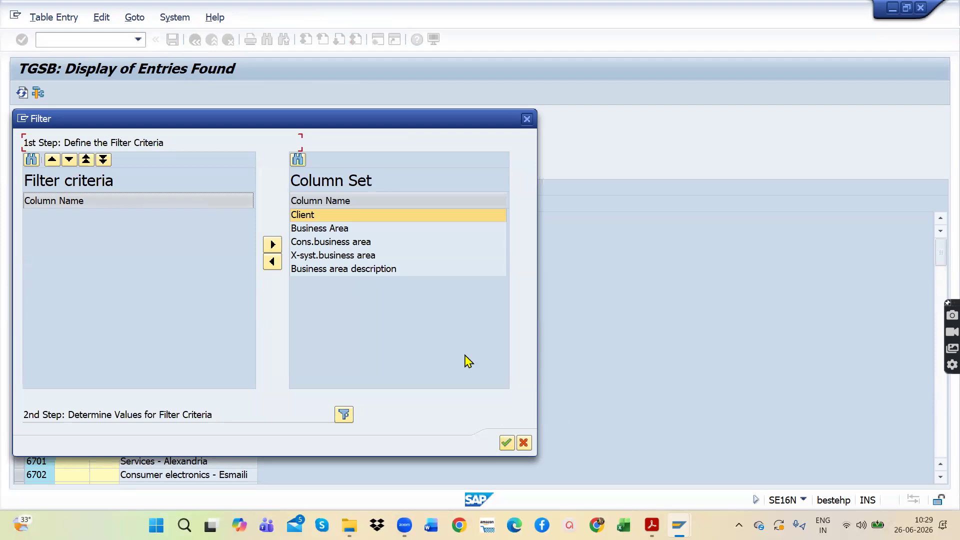
left_click(523, 443)
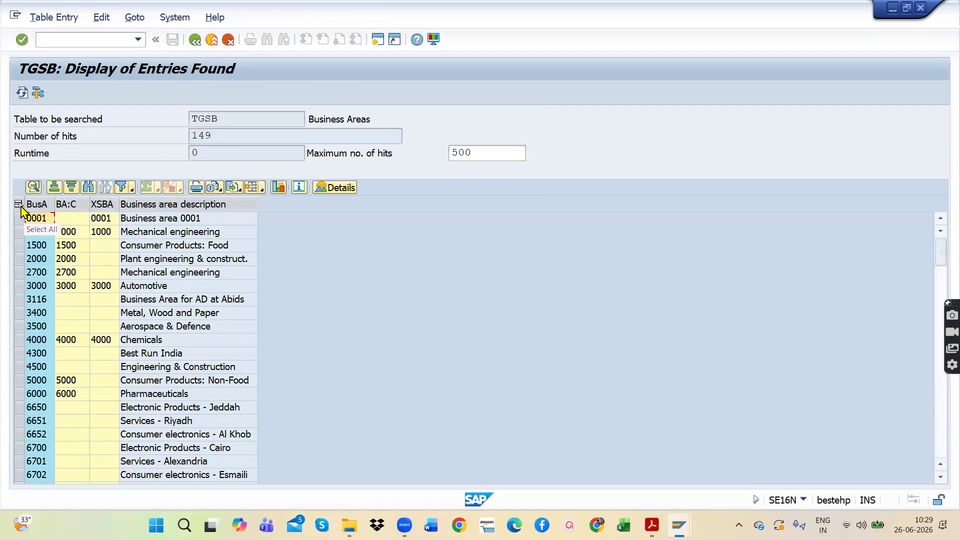
left_click(37, 205)
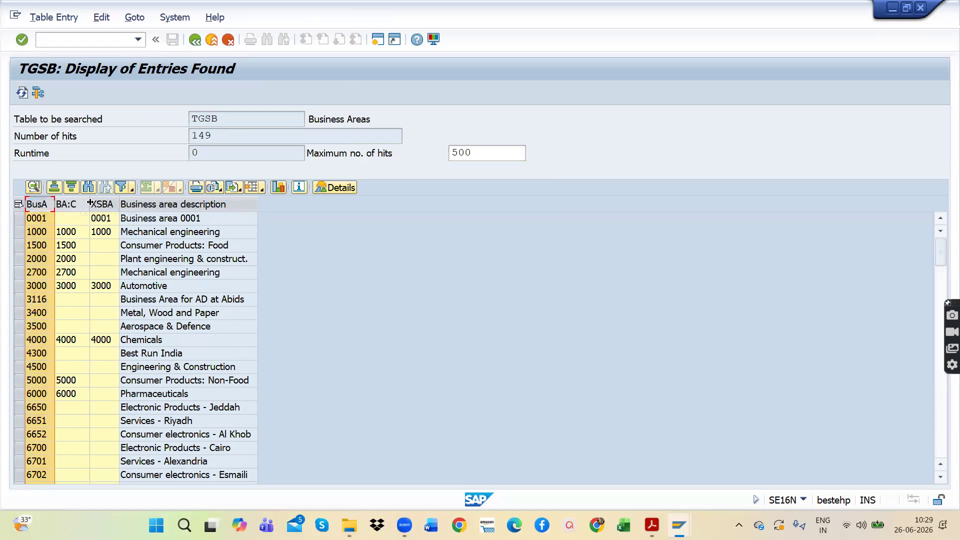
left_click(124, 188)
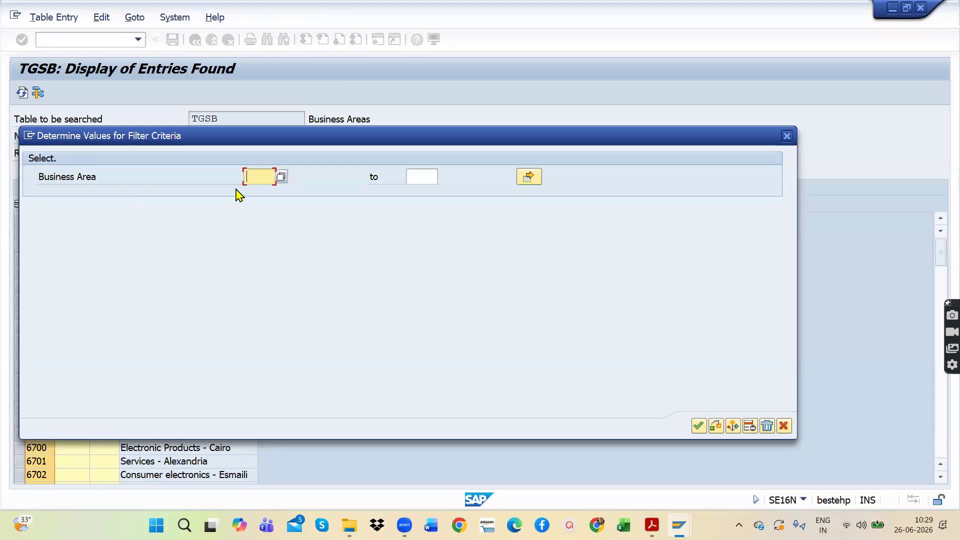
type("TA")
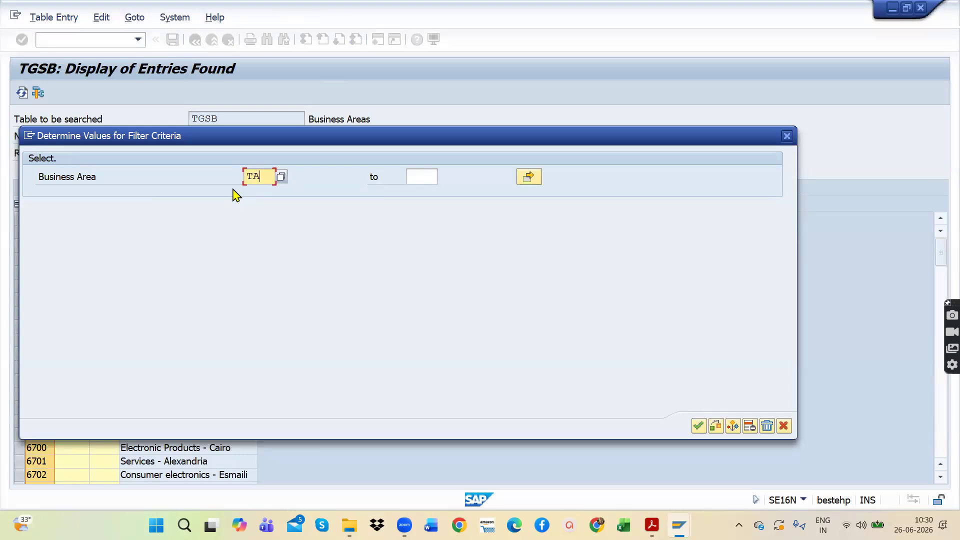
type("**")
left_click(698, 426)
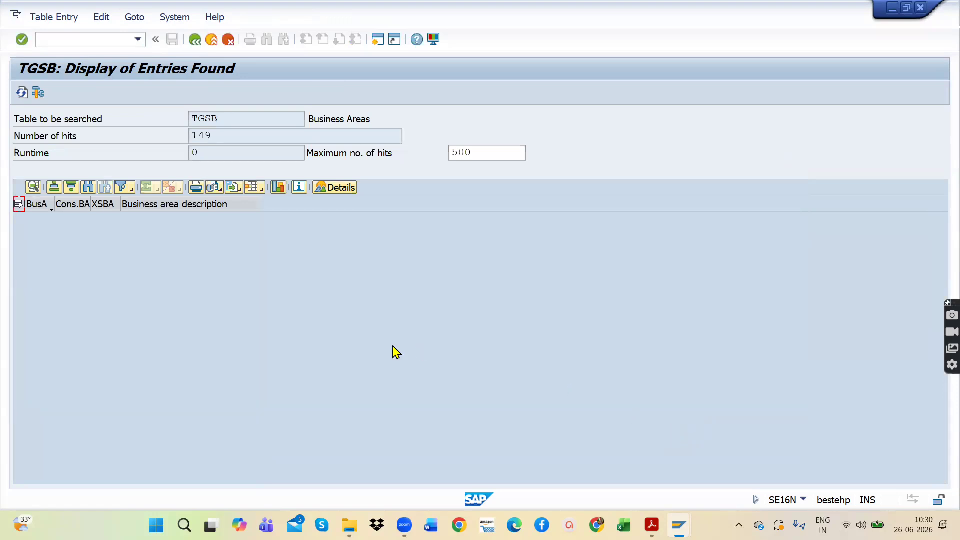
Step: Return to the selection screen, run the TGSB display again without a filter and look through its business areas
left_click(195, 40)
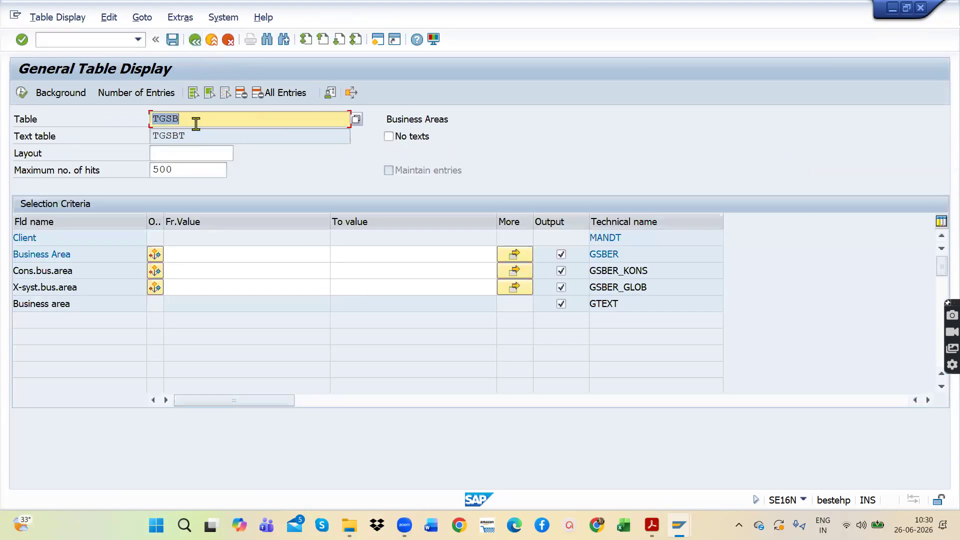
left_click_drag(213, 119, 123, 120)
left_click(22, 92)
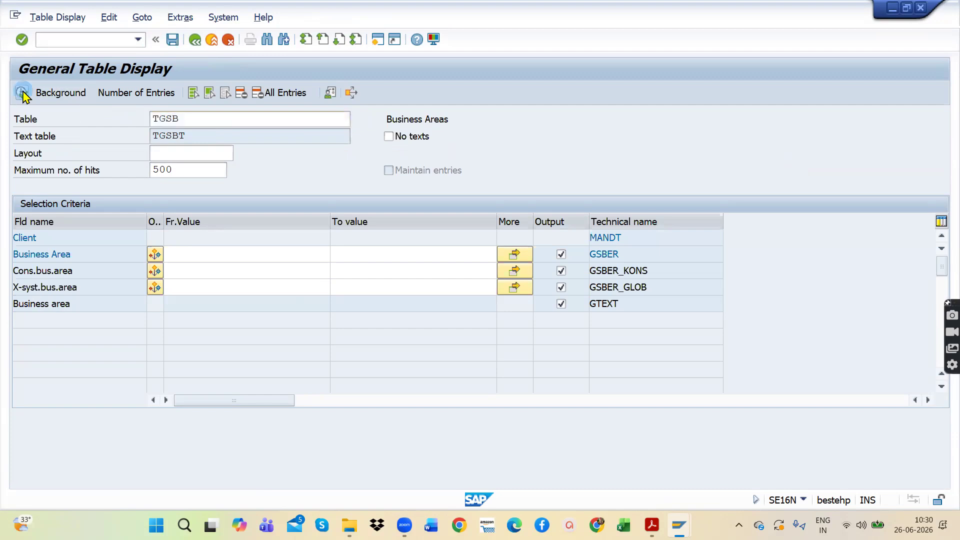
scroll(142, 371, "down", 20)
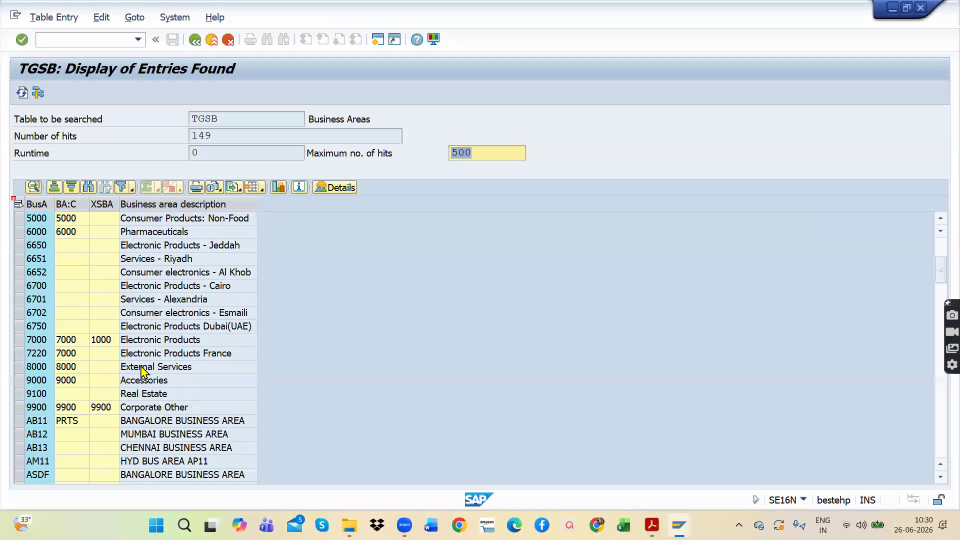
scroll(148, 387, "down", 6)
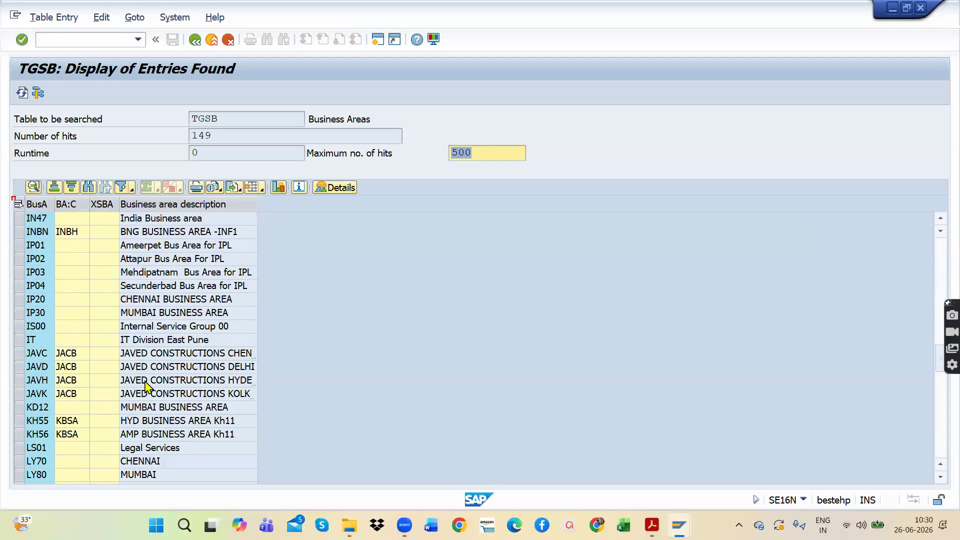
scroll(145, 387, "down", 16)
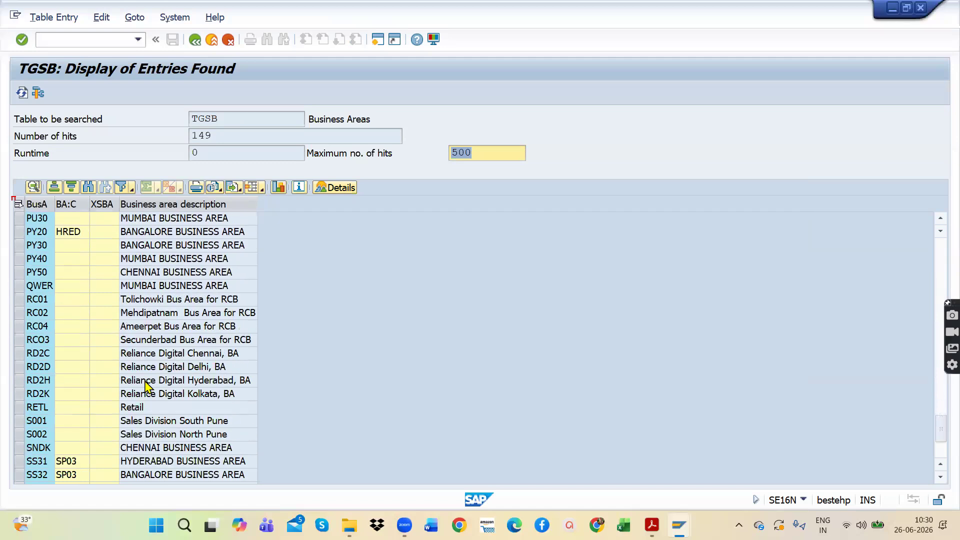
scroll(145, 387, "down", 3)
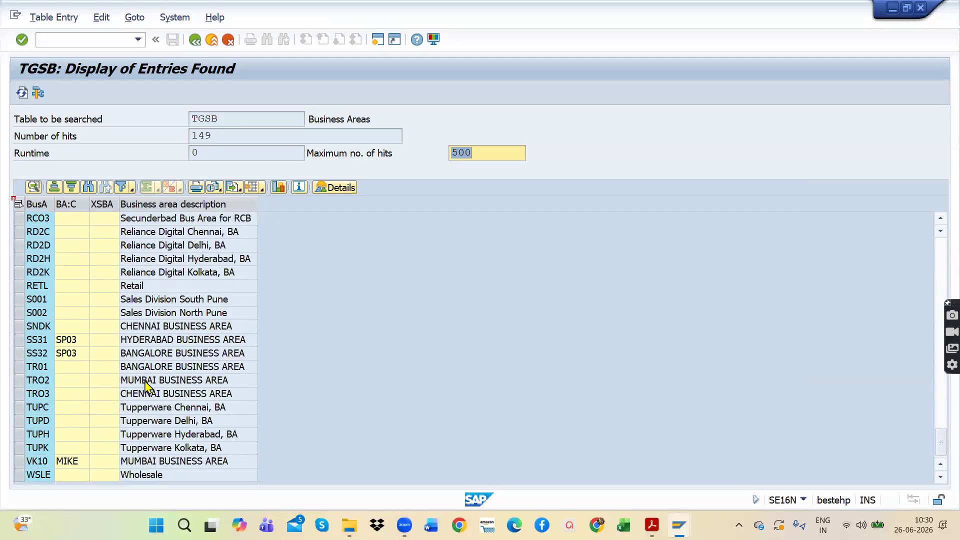
scroll(146, 386, "up", 20)
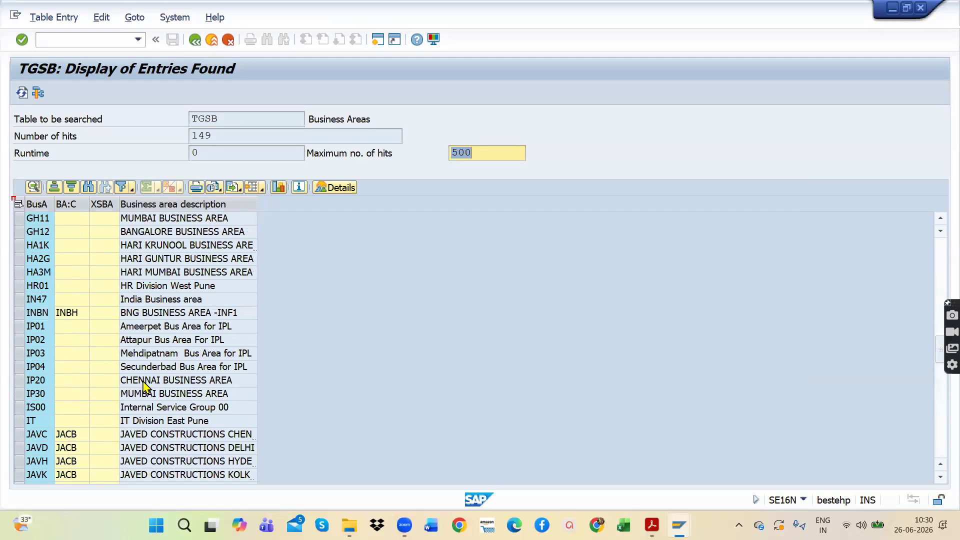
Step: Show the available export formats for the TGSB list, then leave SE16N for the SAP Easy Access screen
left_click(234, 188)
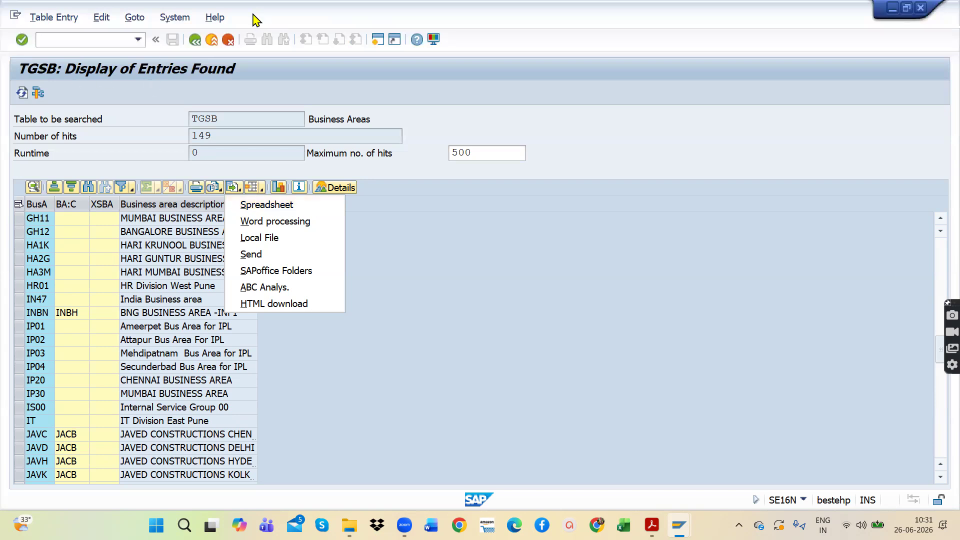
left_click(197, 41)
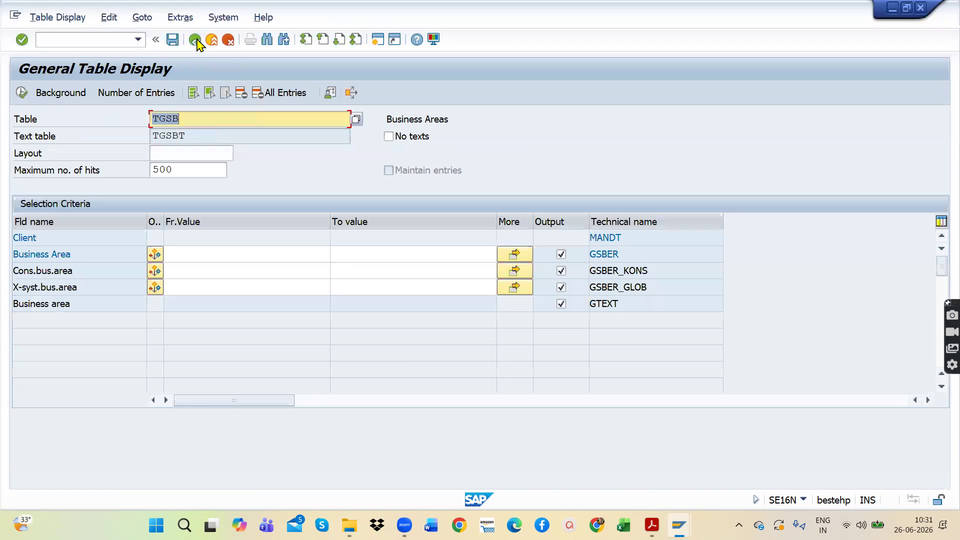
left_click(195, 40)
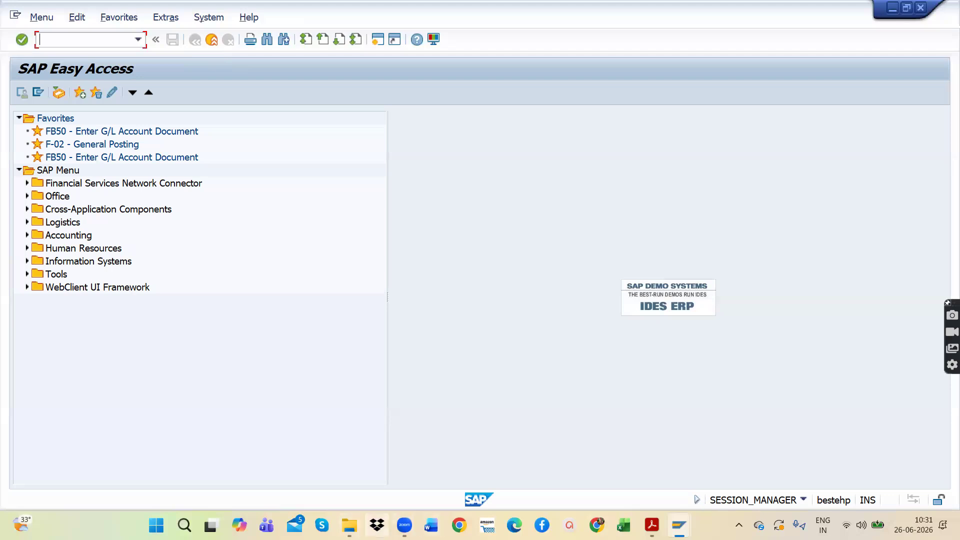
Step: Open the PDF TYPES OF DATA, MESSAGES & CONSULTANTS IN SAP from the CLASS 6 folder at its list of tables
left_click(349, 525)
double_click(637, 255)
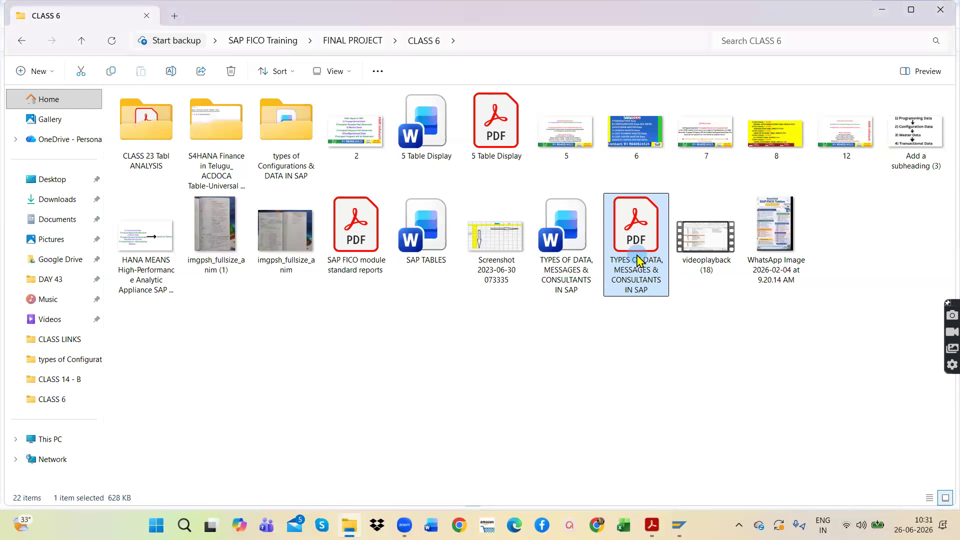
scroll(544, 330, "down", 2)
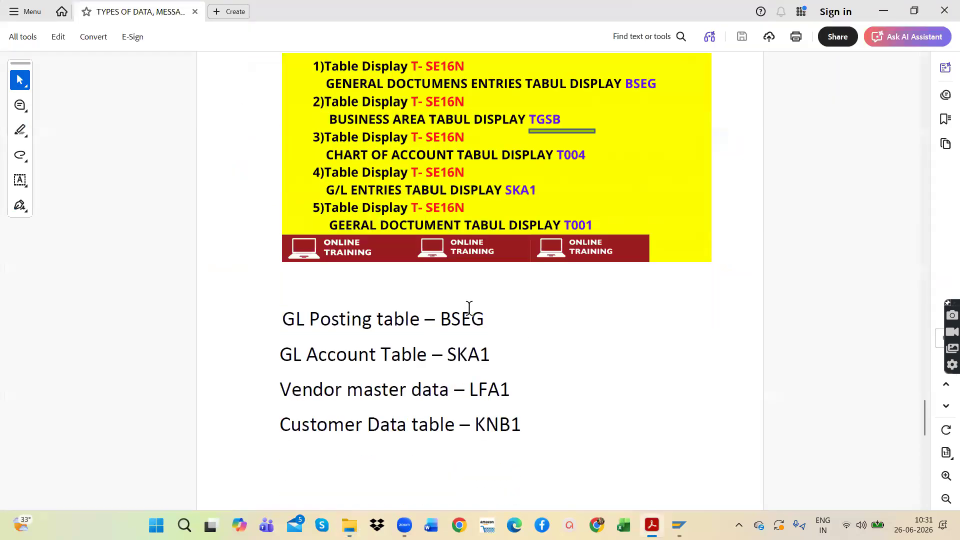
Step: Point out the GL Posting table – BSEG line and the GL Account Table – SKA1 line in the PDF
left_click_drag(479, 318, 270, 320)
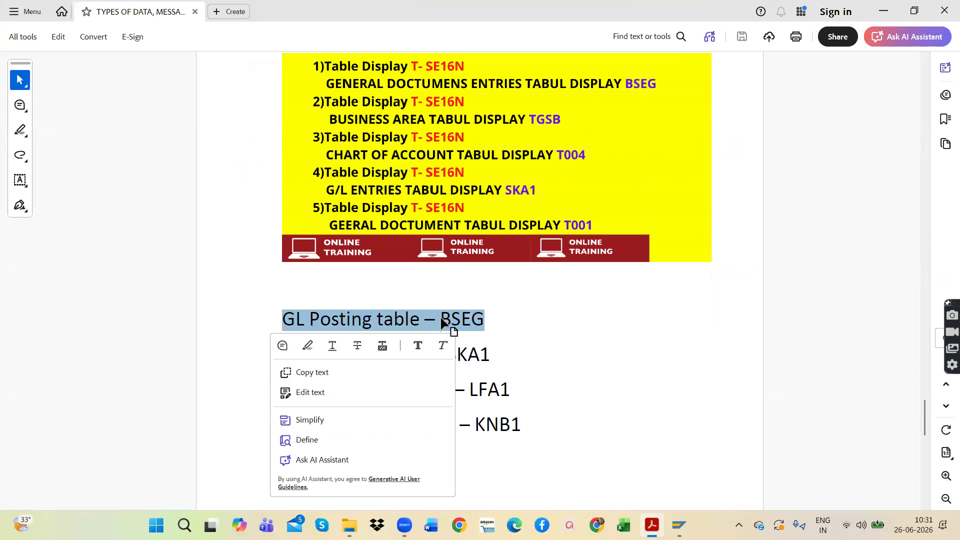
left_click(494, 300)
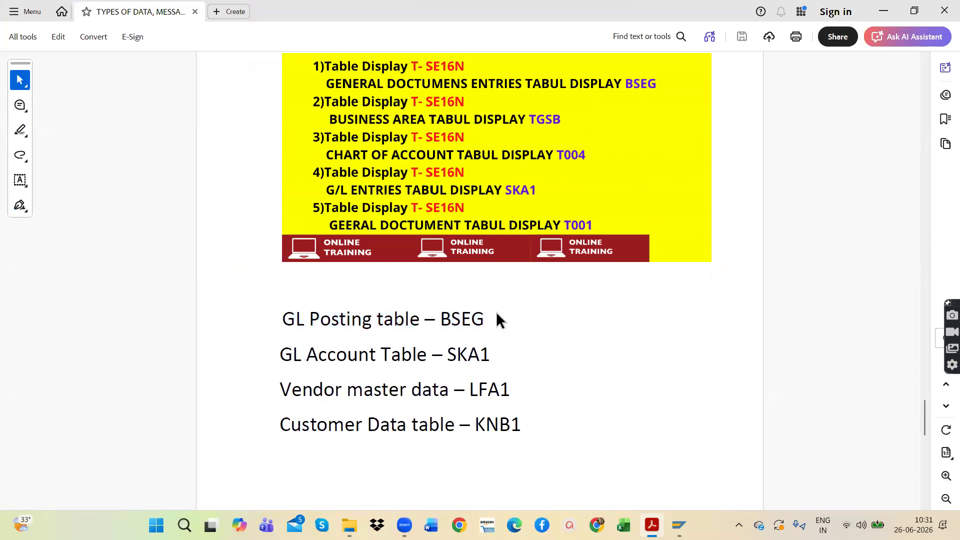
left_click(460, 313)
left_click(443, 352)
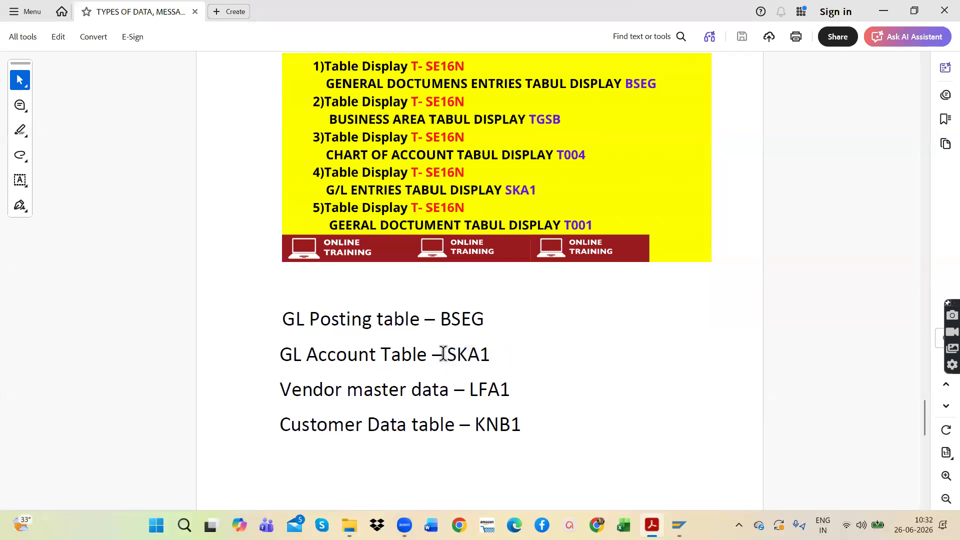
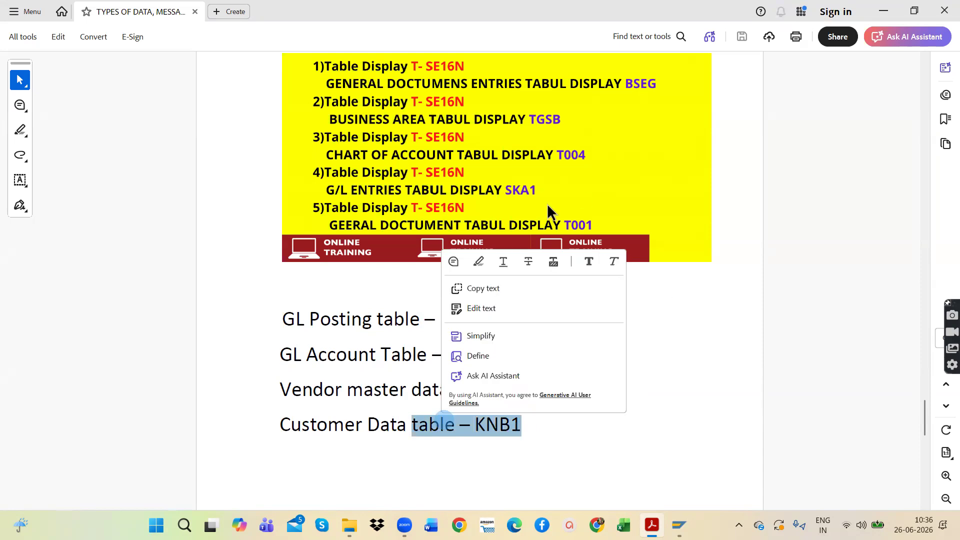
Step: Clear the selected text in the PDF and review its data types section and list of tables
left_click(706, 230)
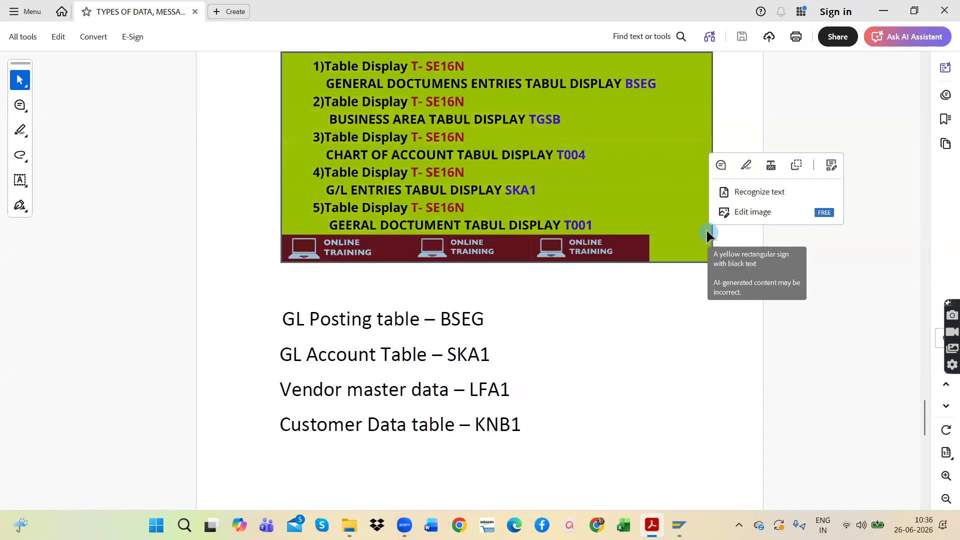
left_click(589, 314)
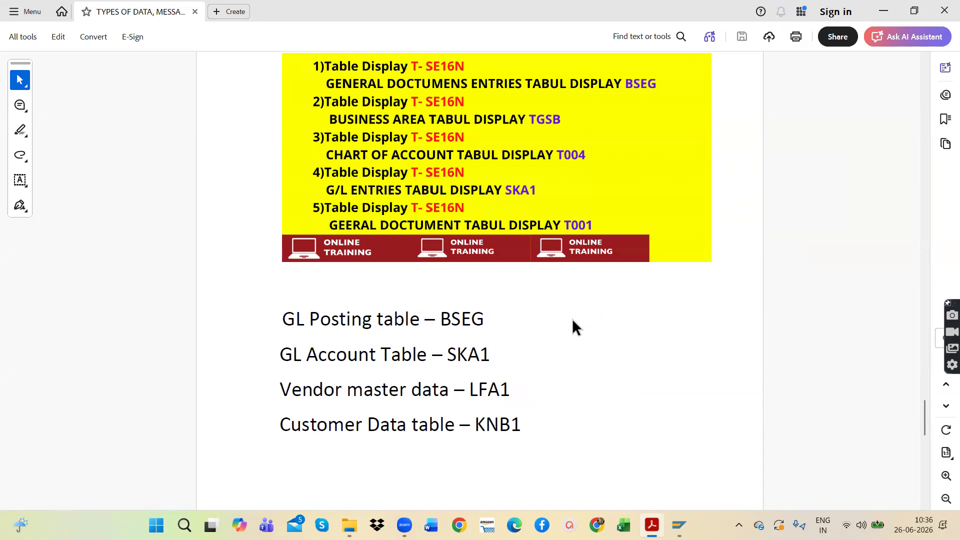
scroll(573, 319, "up", 8)
scroll(571, 318, "up", 2)
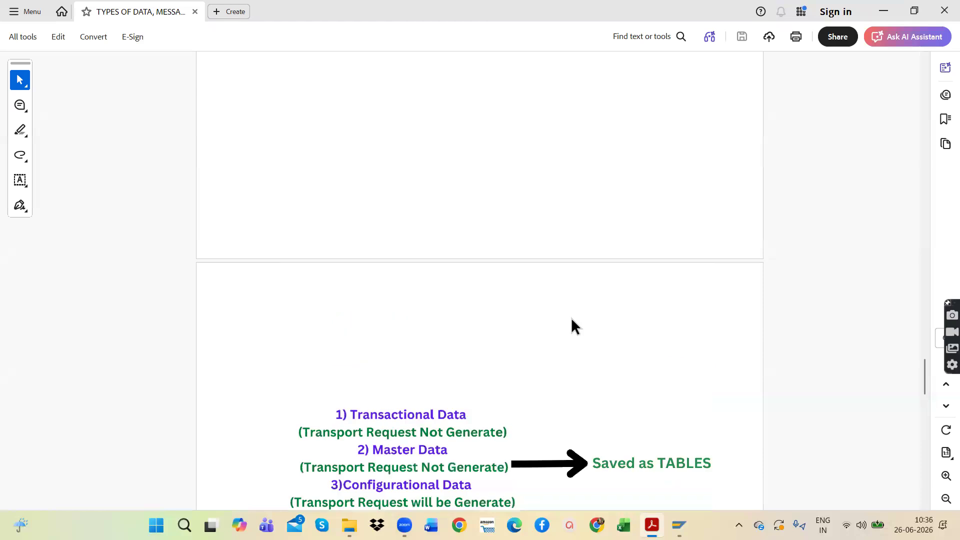
scroll(573, 325, "down", 10)
scroll(553, 324, "down", 8)
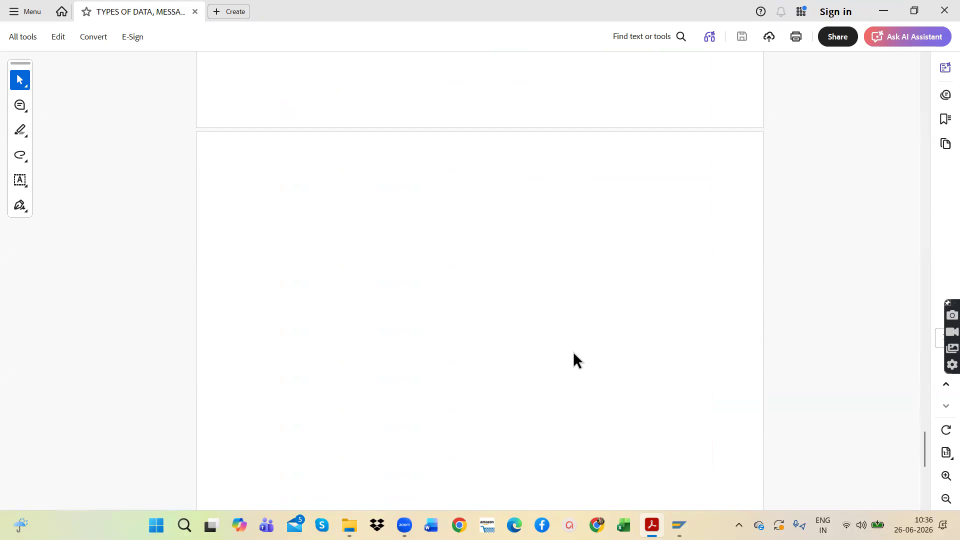
Step: Switch to the SAP window and leave the G/L account document entry for the SAP Easy Access screen
mouse_move(680, 525)
left_click(721, 459)
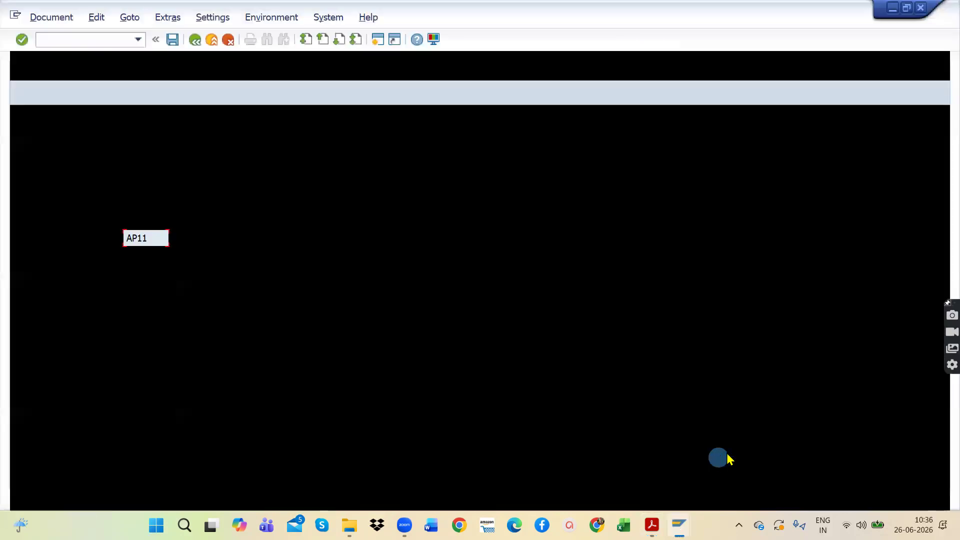
left_click(97, 39)
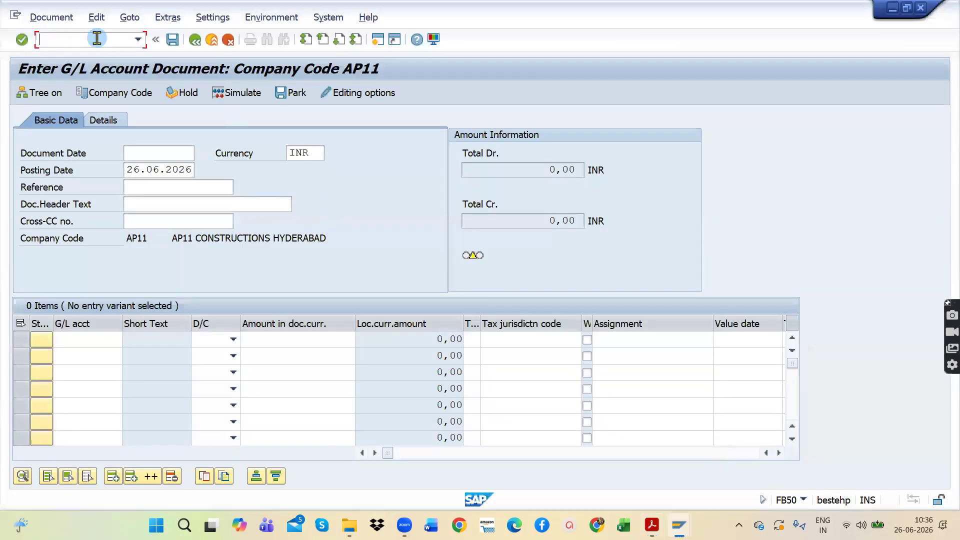
left_click(138, 39)
left_click(86, 79)
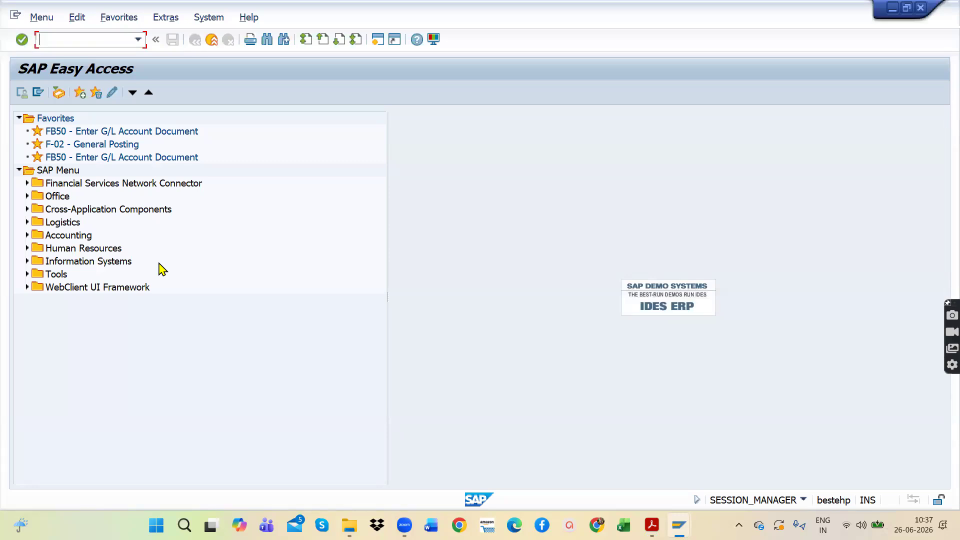
Step: Expand Accounting, Financial Accounting, General Ledger, Information System and General Ledger Reports in the SAP Menu
left_click(27, 235)
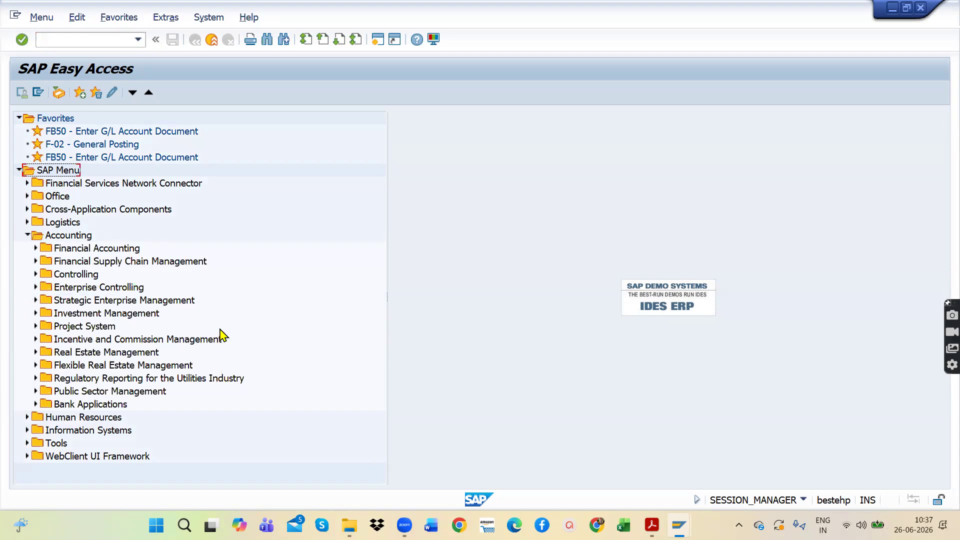
left_click(28, 234)
left_click(27, 235)
left_click(35, 249)
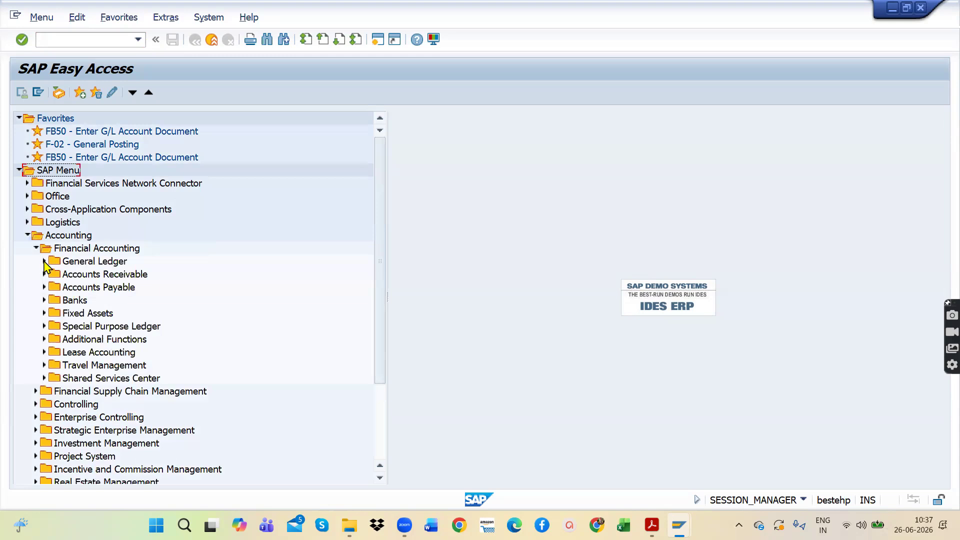
left_click(45, 262)
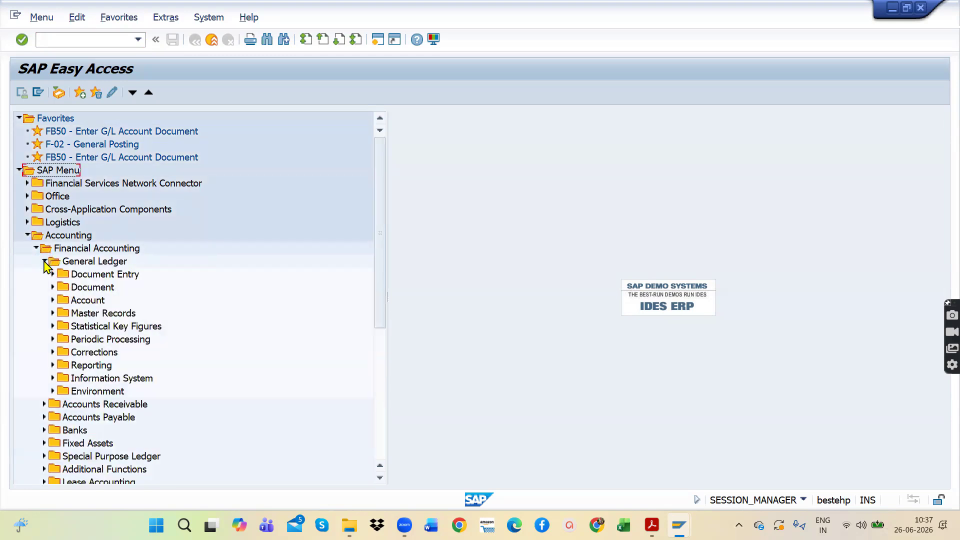
left_click(53, 379)
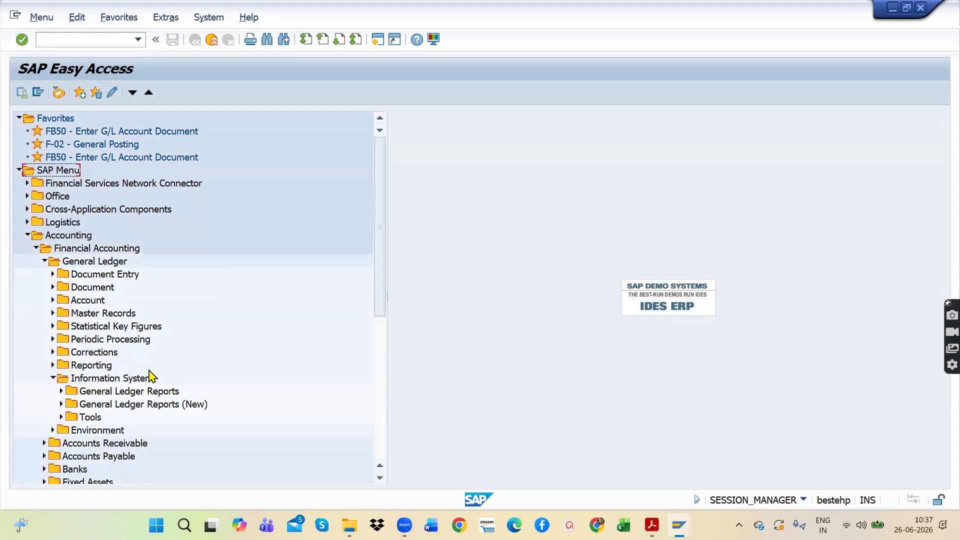
left_click(61, 391)
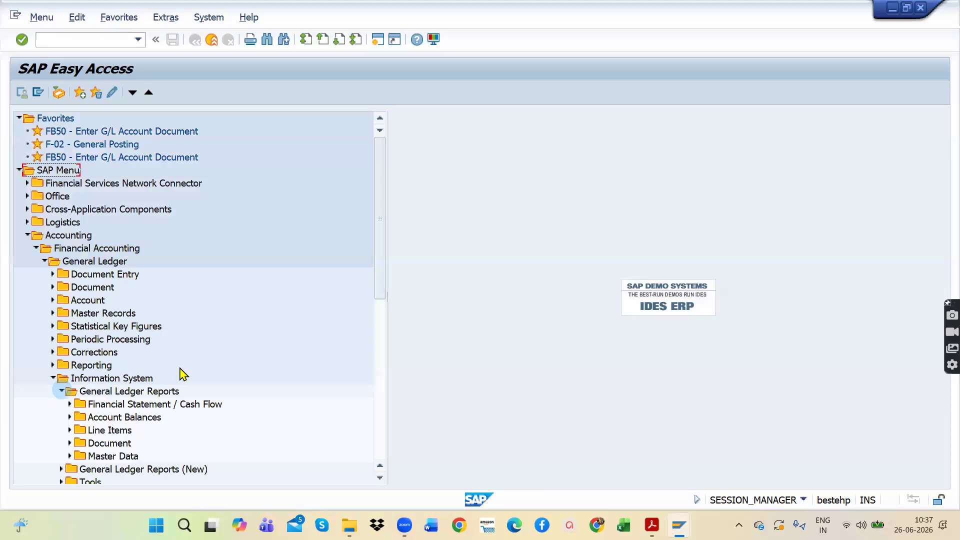
Step: Expand Master Data and Chart of Accounts under General Ledger Reports and open the report S_ALR_87012326 - Chart of Accounts
scroll(181, 374, "down", 5)
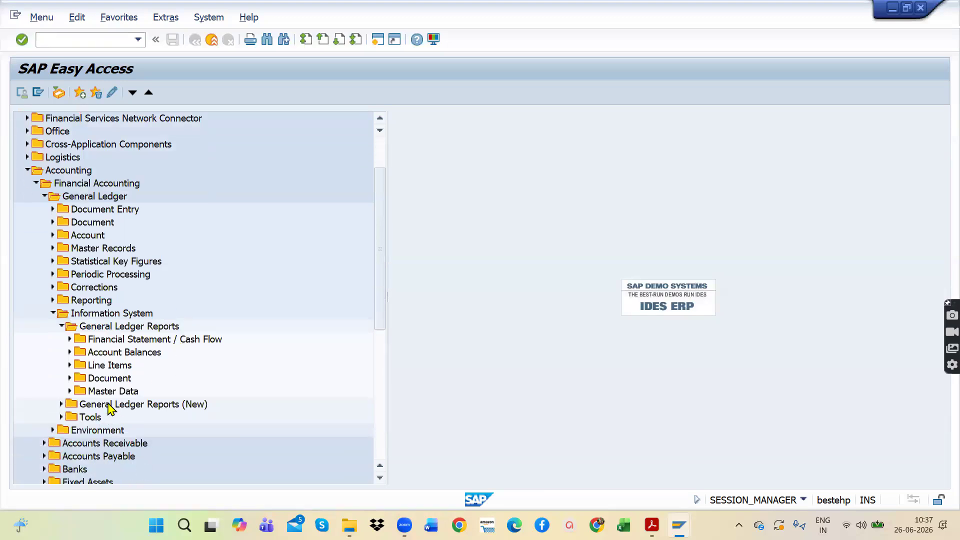
left_click(70, 391)
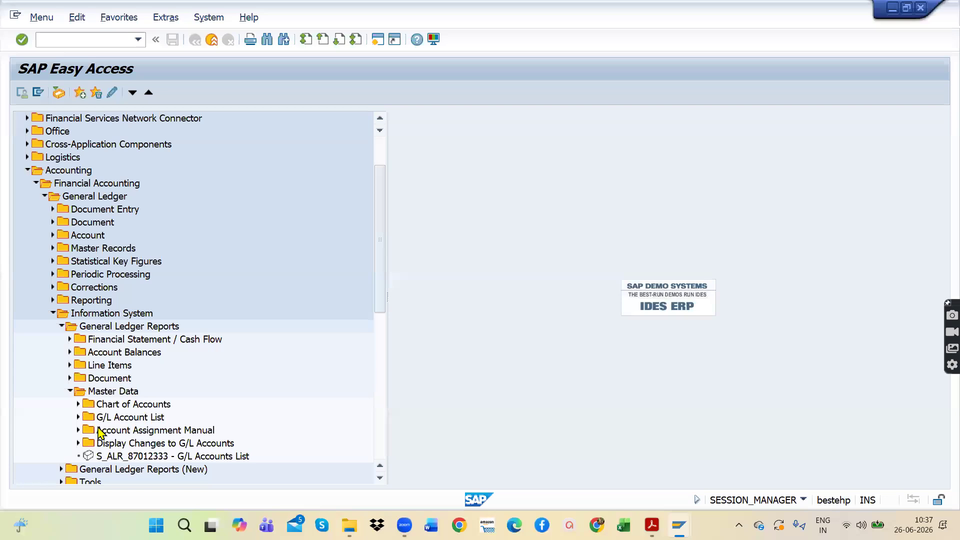
left_click(78, 405)
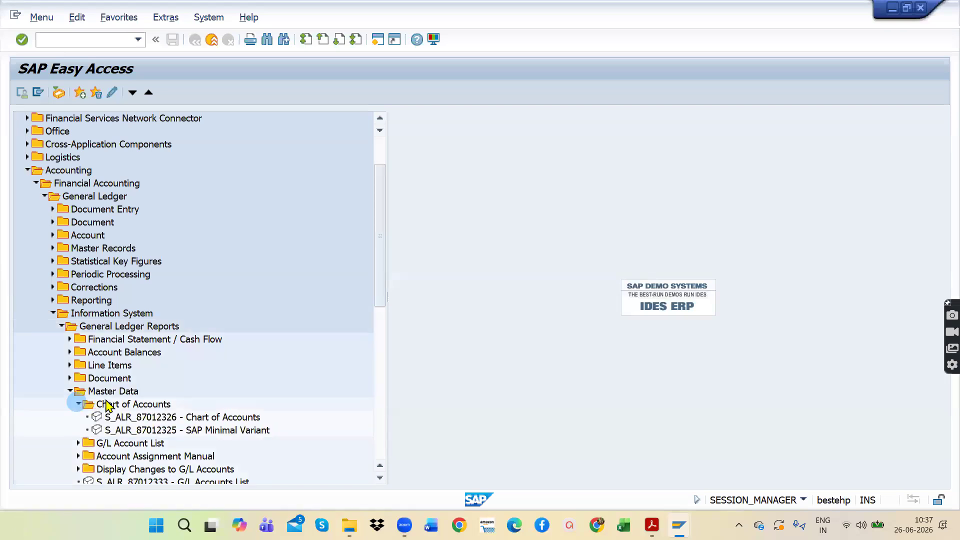
left_click(153, 396)
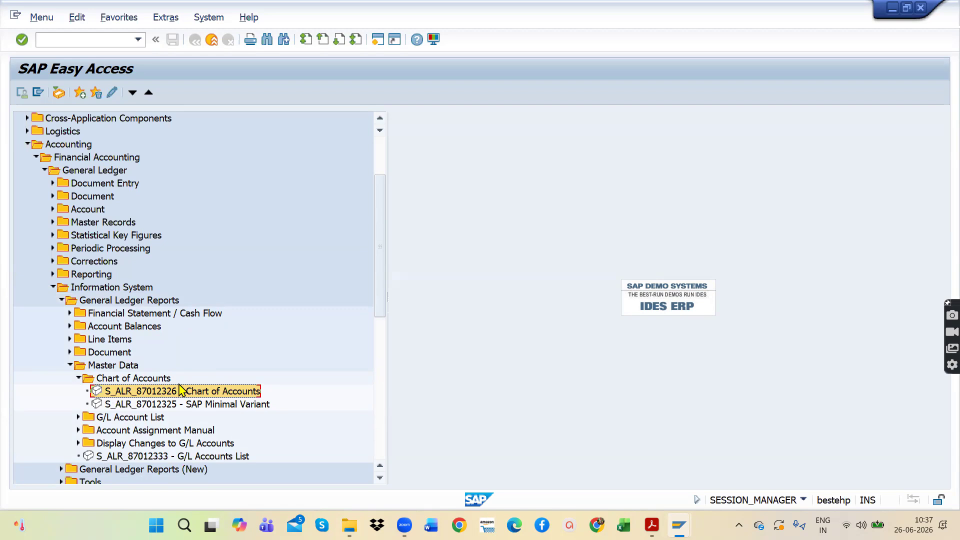
double_click(149, 391)
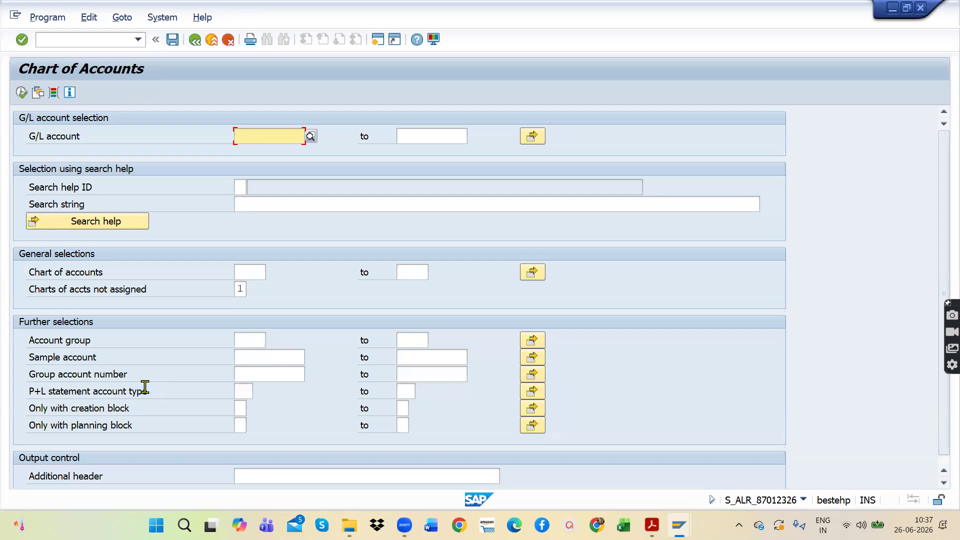
Step: Try TAOC as the chart of accounts and look at the list of available charts of accounts
left_click(249, 272)
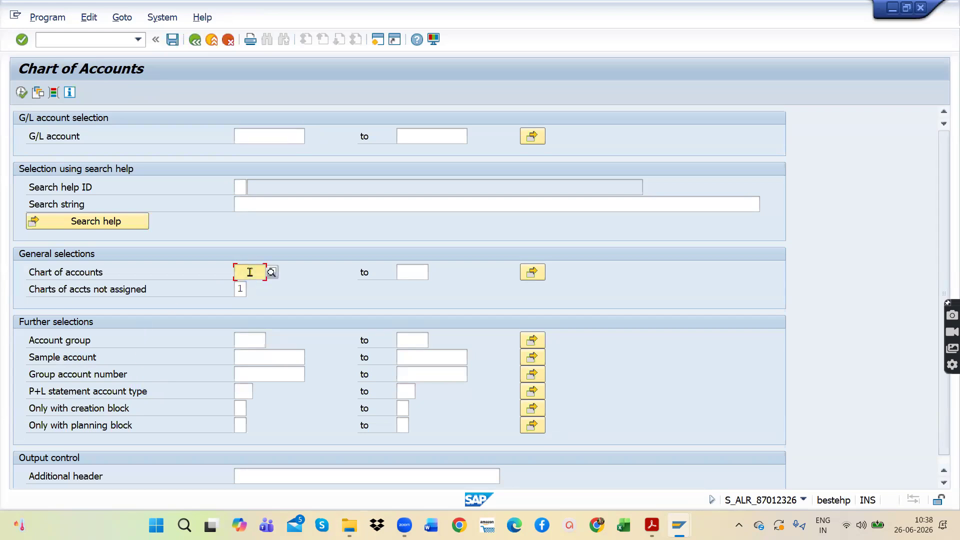
type("TA")
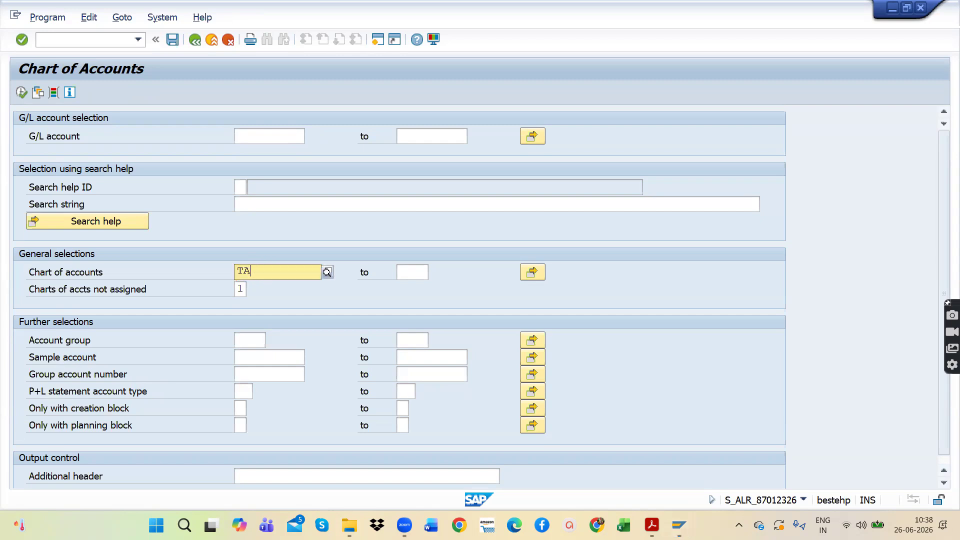
type("CC")
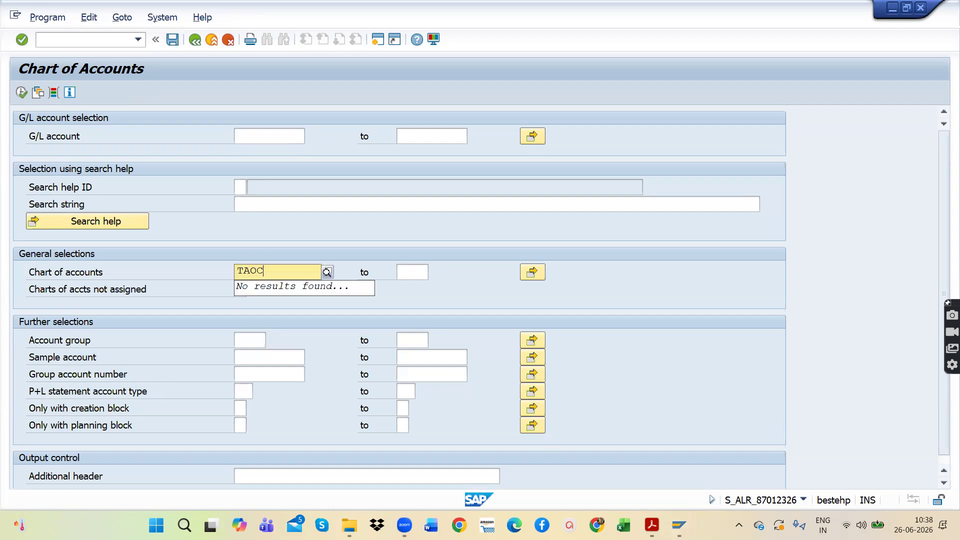
left_click(327, 272)
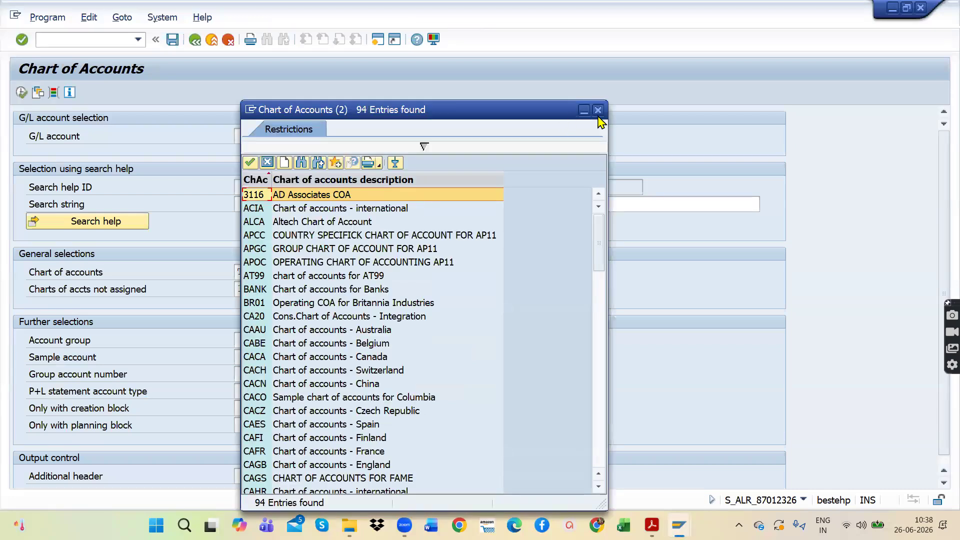
left_click(597, 105)
Step: Set the chart of accounts to APOC, OPERATING CHART OF ACCOUNTING AP11, and run the report
left_click(260, 271)
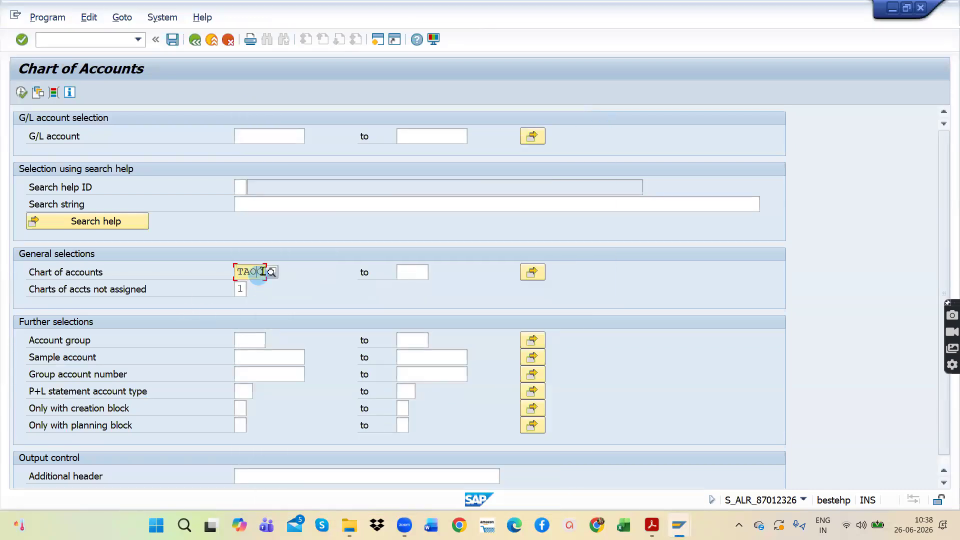
key("BackSpace")
key("BackSpace")
key("BackSpace")
key("BackSpace")
type("A")
type("O")
key("BackSpace")
type("POC")
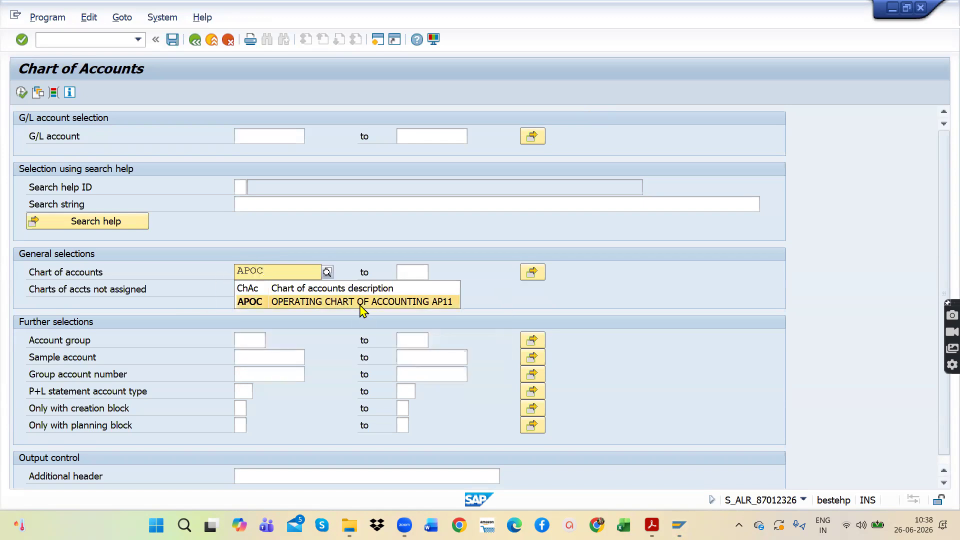
left_click(361, 303)
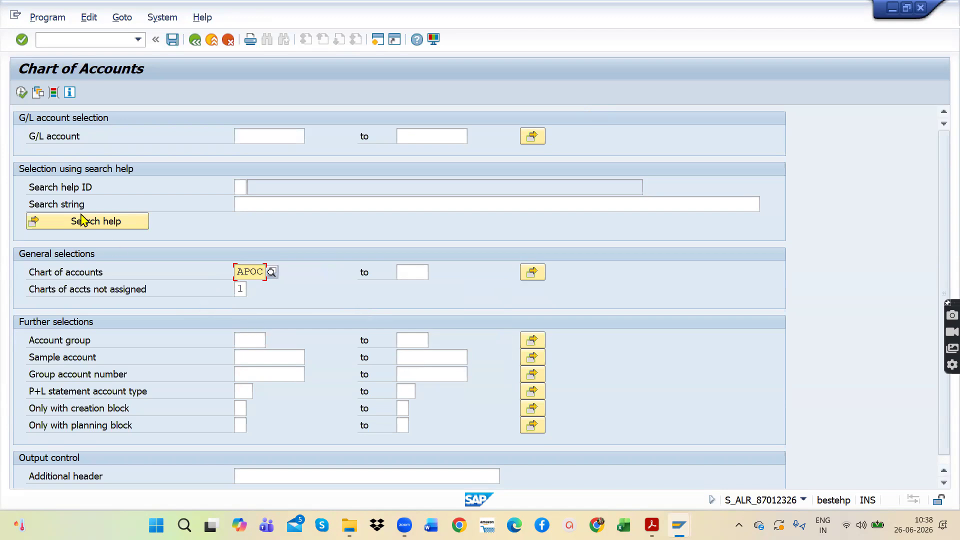
left_click(22, 93)
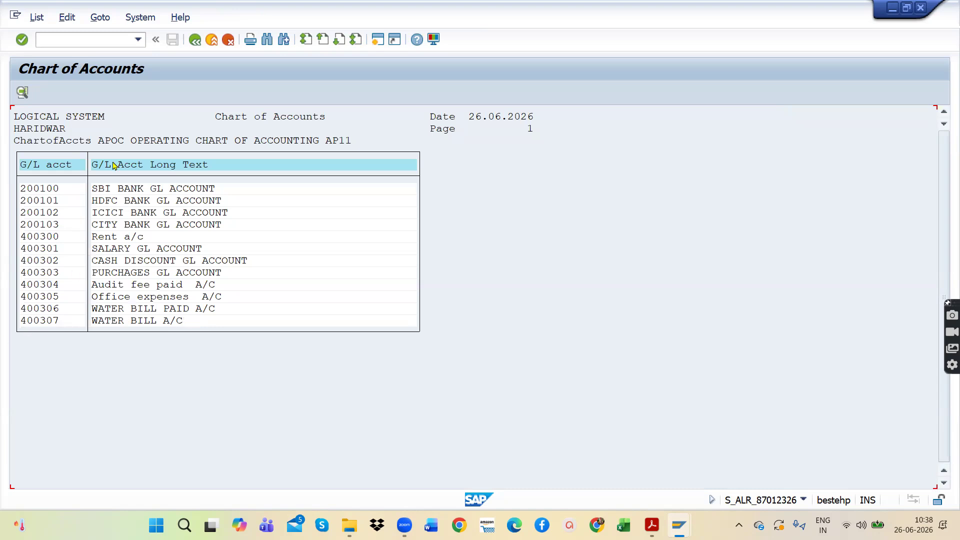
Step: Leave the Chart of Accounts report and open S_ALR_87012328 - G/L Account List from the G/L Account List folder
left_click(197, 43)
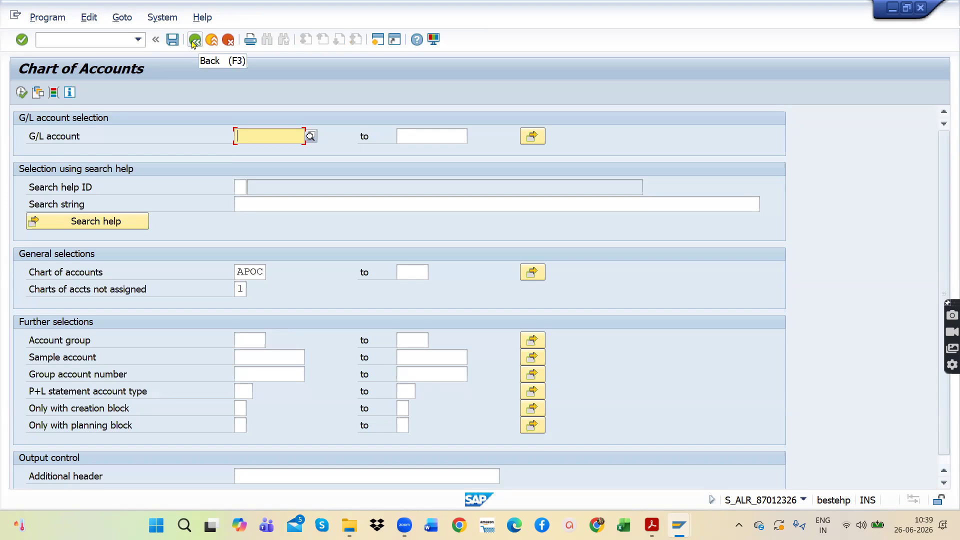
left_click(195, 42)
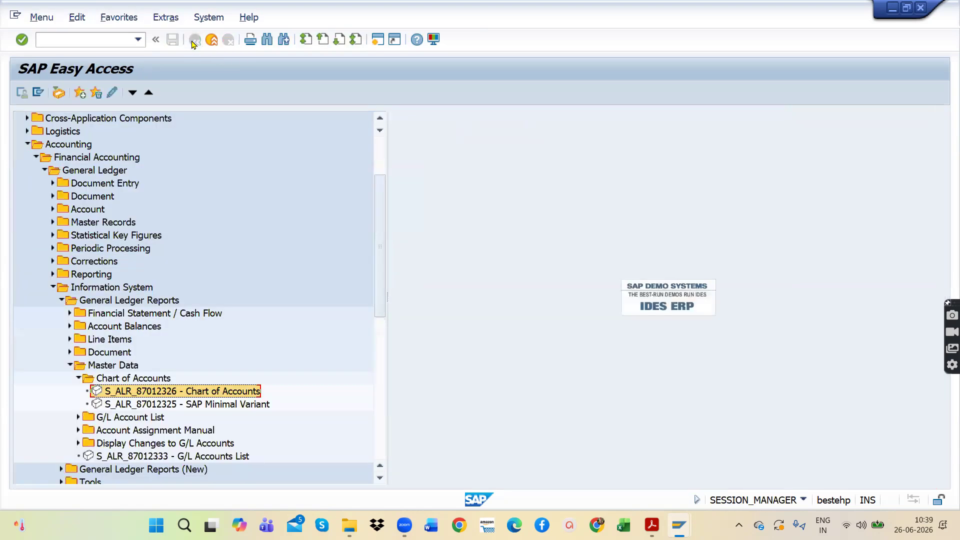
left_click(77, 417)
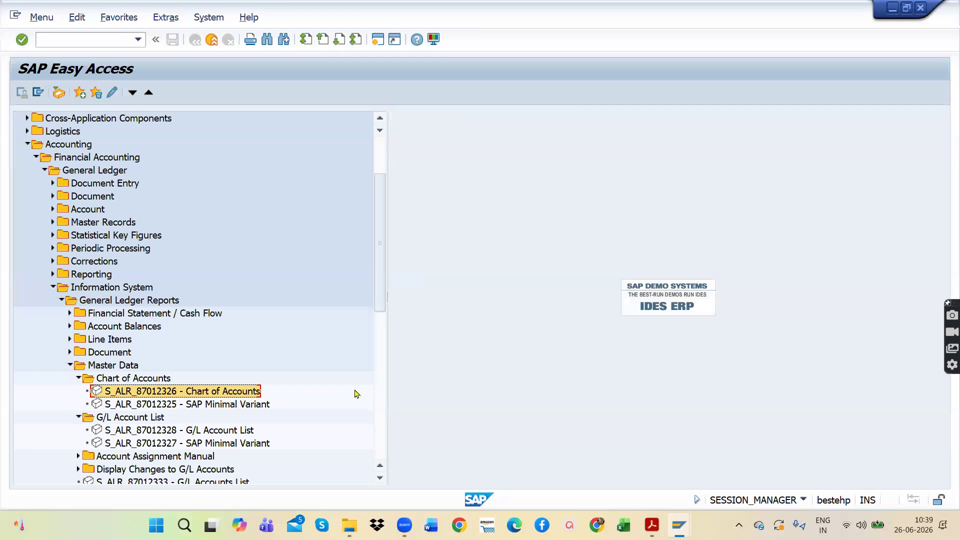
left_click(150, 431)
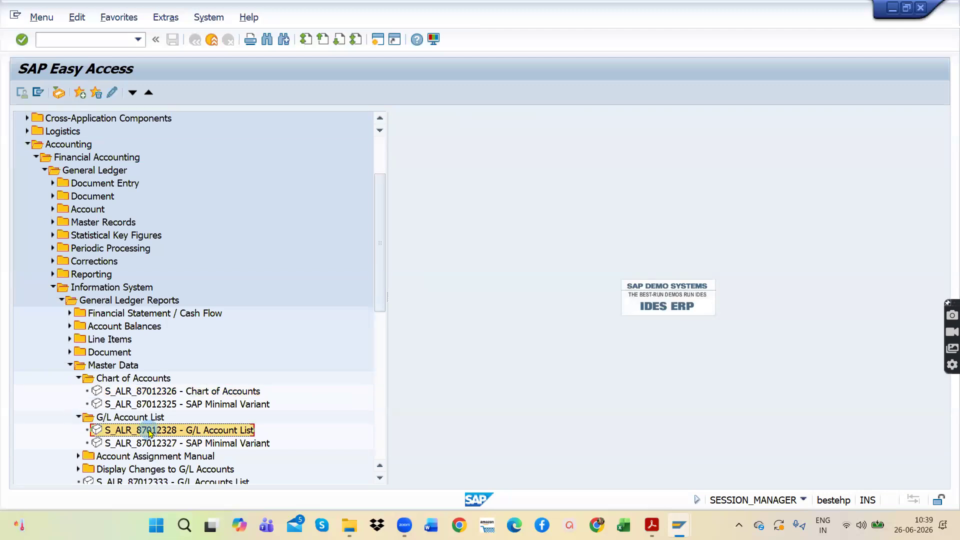
double_click(149, 431)
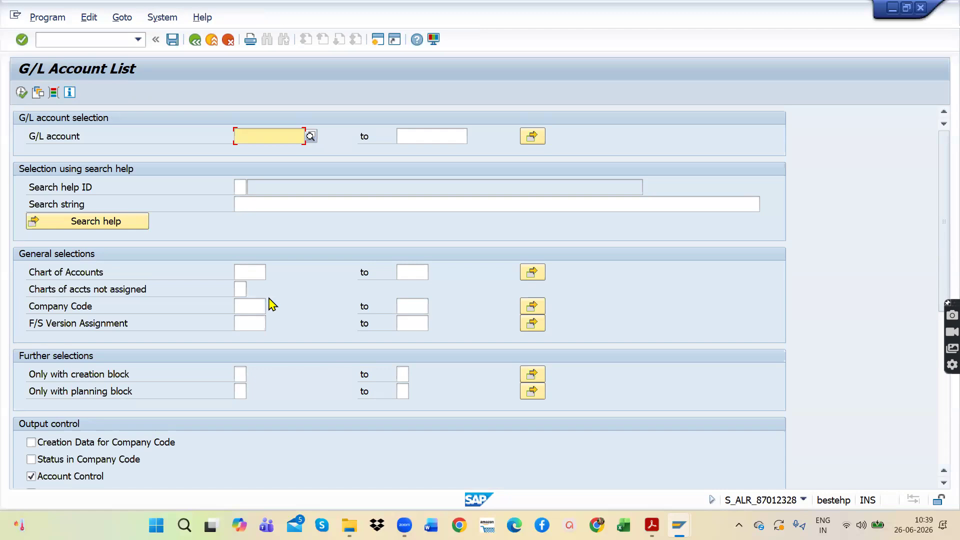
Step: Restrict the G/L Account List to company code AP11, AP11 CONSTRUCTIONS
left_click(248, 273)
left_click(248, 303)
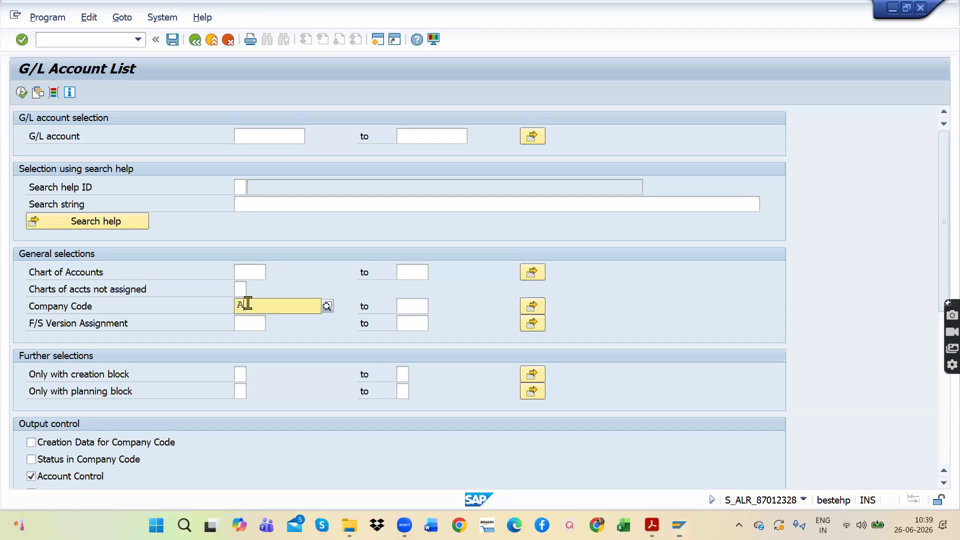
type("AP11")
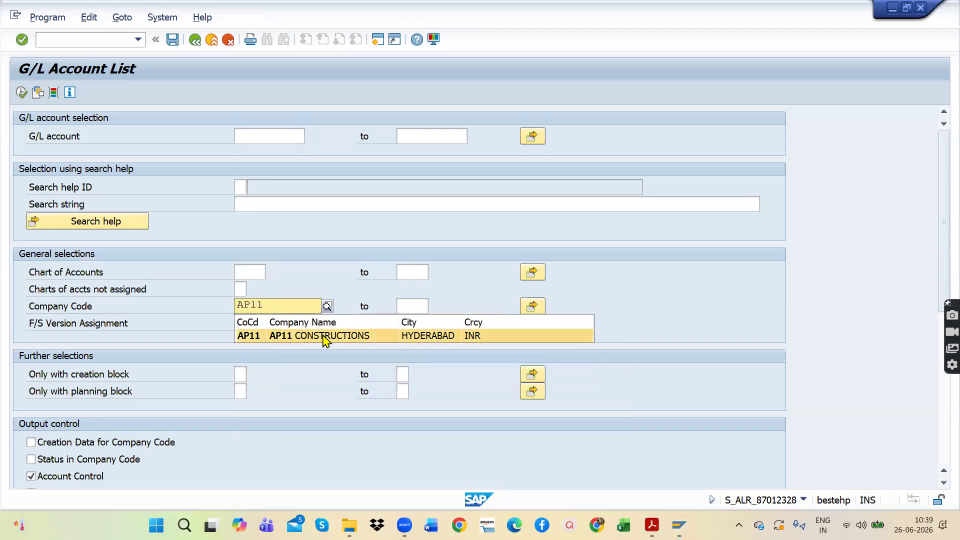
left_click(325, 336)
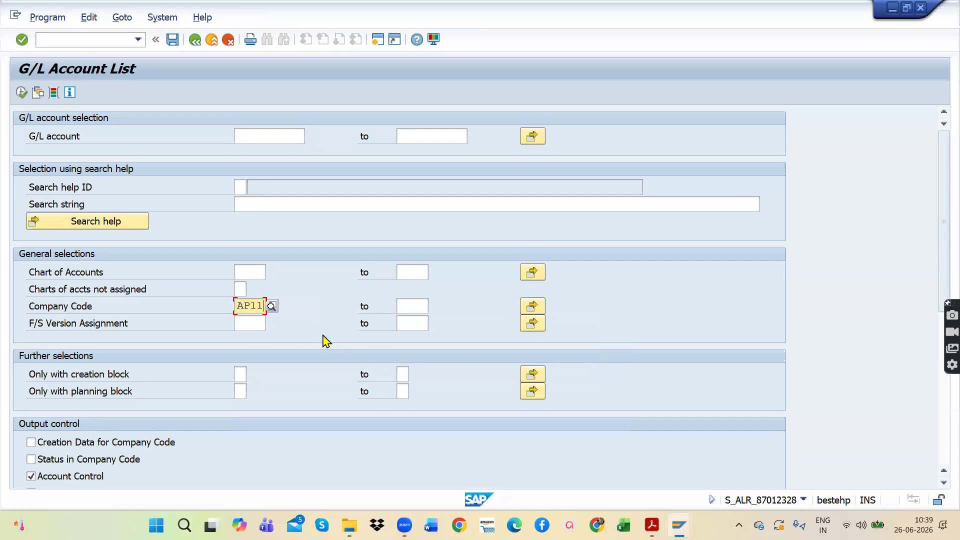
Step: Turn off Account Control, Account Management and Document Entry Control in the report's output control
scroll(128, 393, "down", 3)
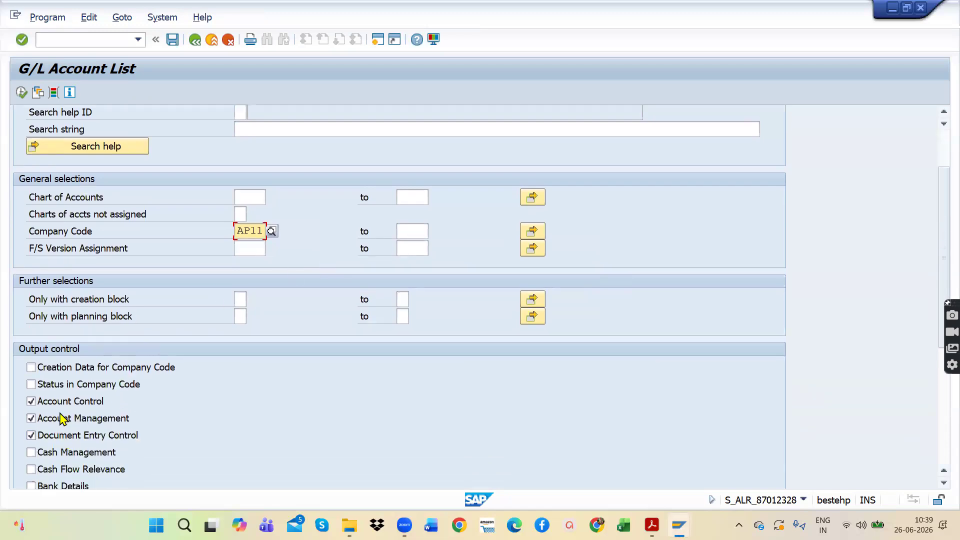
left_click(60, 401)
left_click(60, 418)
left_click(60, 435)
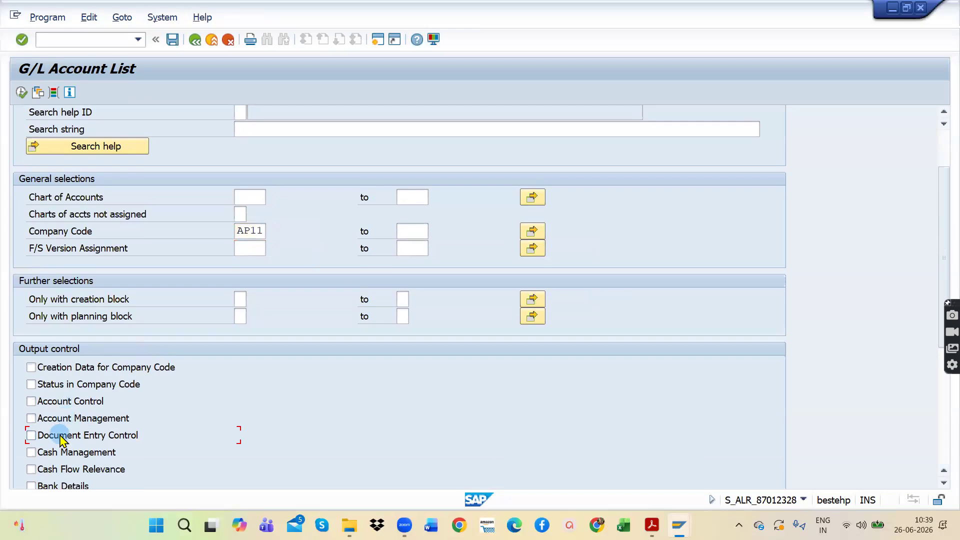
Step: Turn Account Control, Account Management and Document Entry Control back on in the output control, run the report and review the listed accounts
left_click(60, 435)
left_click(59, 409)
left_click(59, 425)
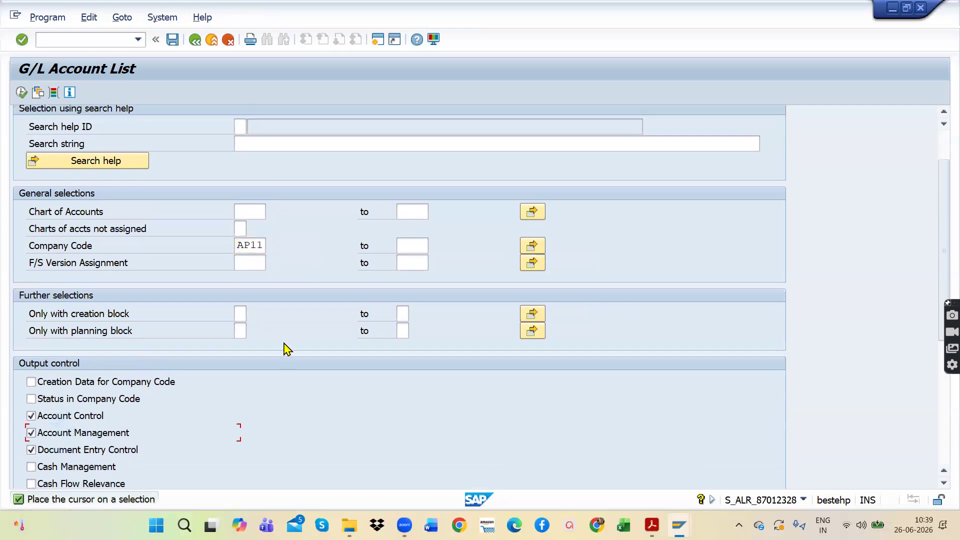
scroll(288, 349, "up", 3)
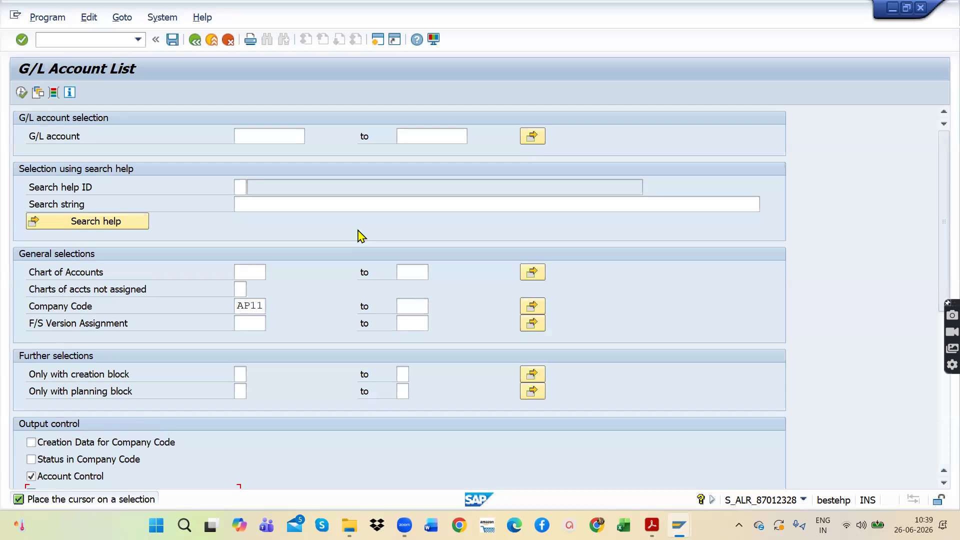
left_click(21, 93)
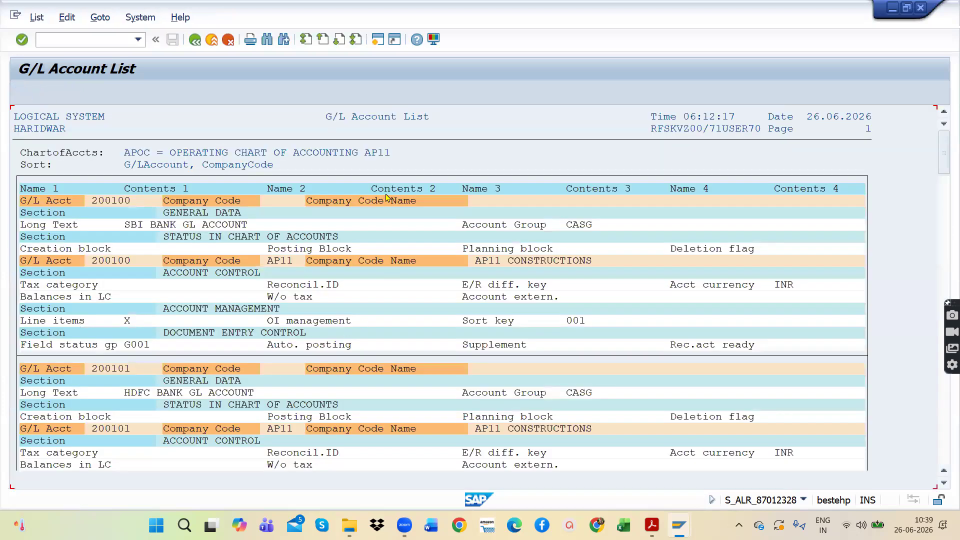
scroll(490, 242, "down", 2)
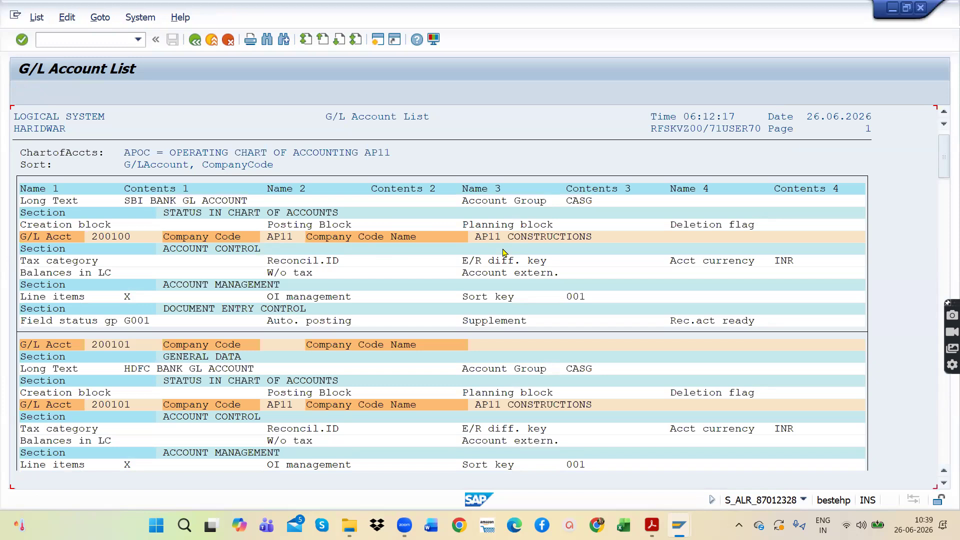
scroll(504, 253, "down", 4)
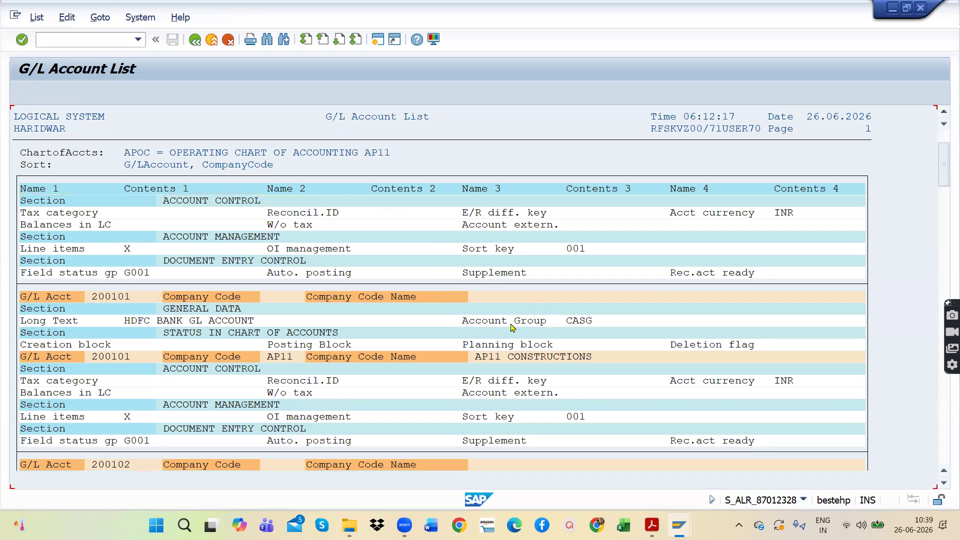
scroll(512, 327, "down", 8)
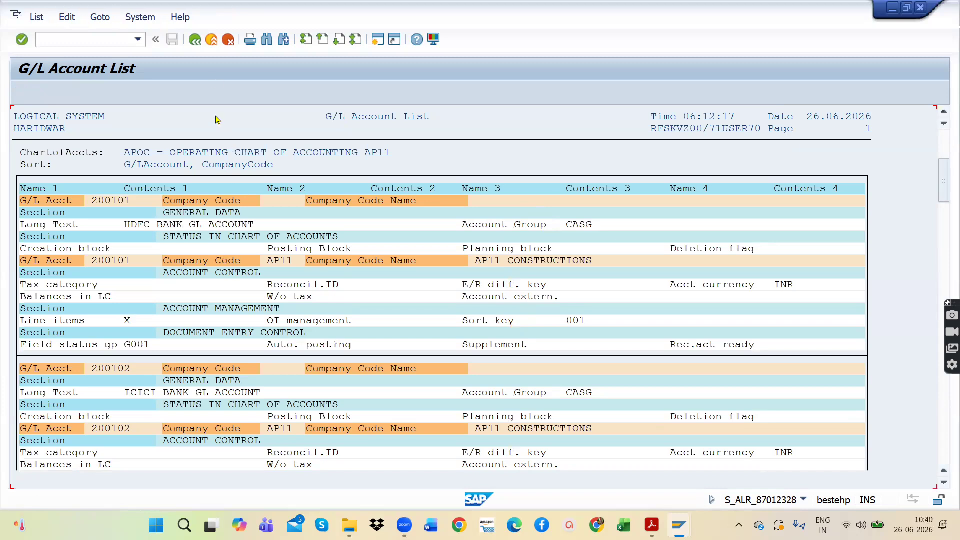
Step: Leave the G/L Account List report and open S_ALR_87012327 - SAP Minimal Variant from the G/L Account List folder
left_click(194, 40)
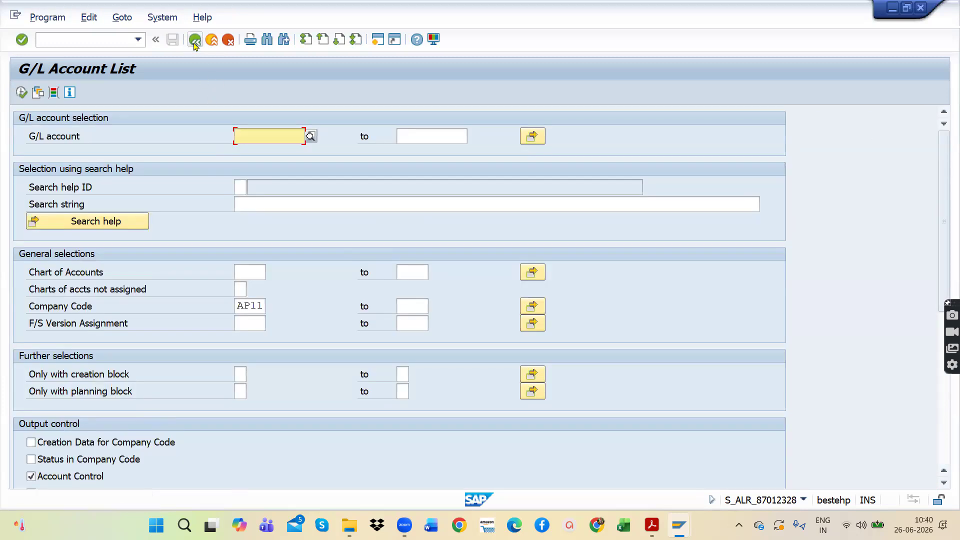
left_click(194, 44)
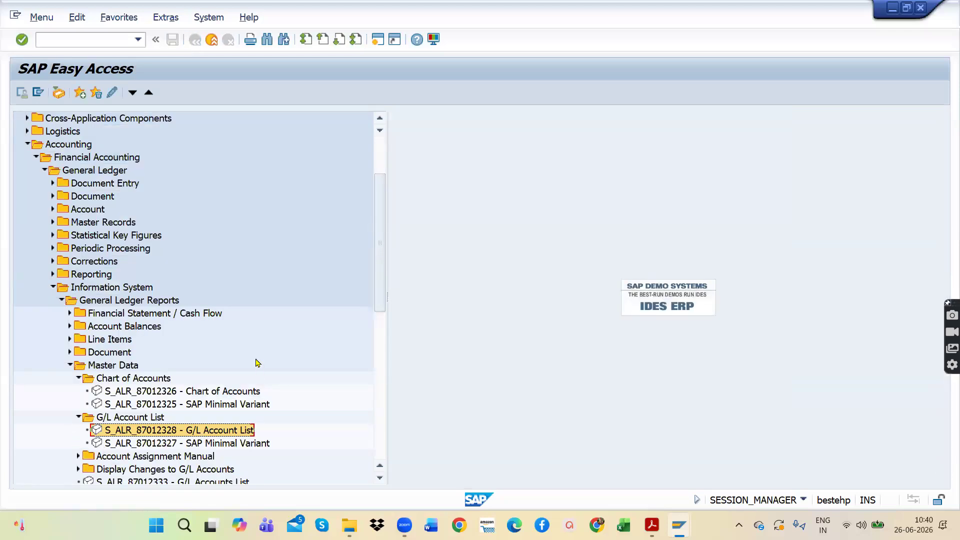
scroll(196, 385, "down", 1)
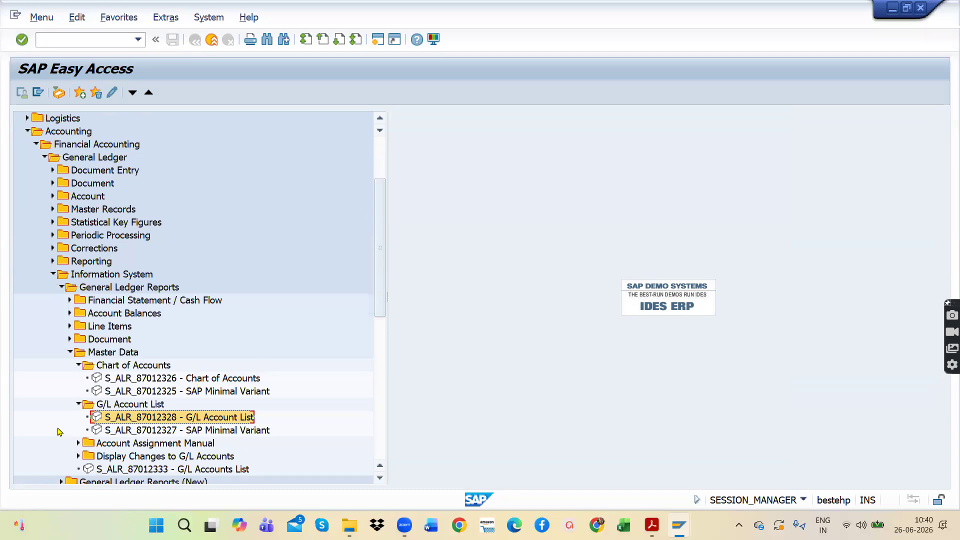
scroll(98, 435, "down", 3)
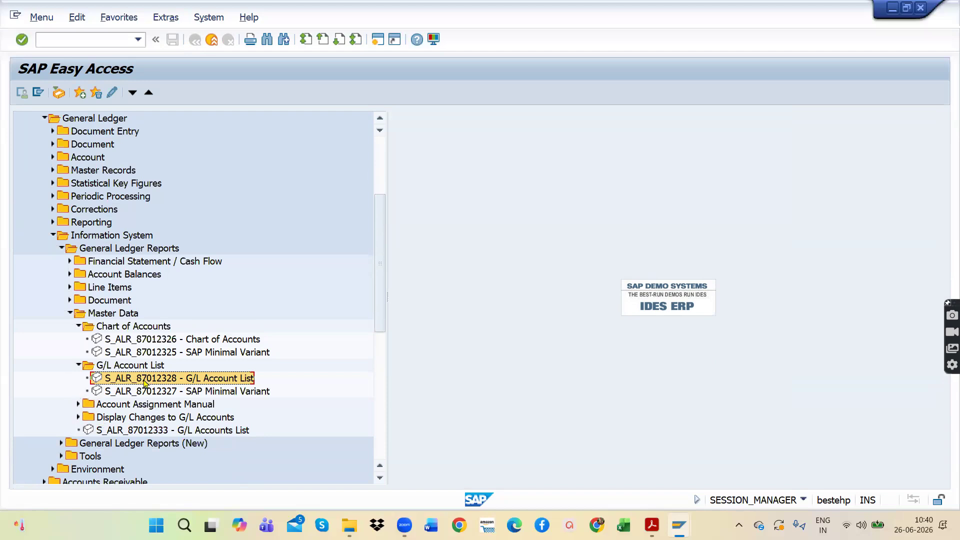
scroll(144, 383, "down", 2)
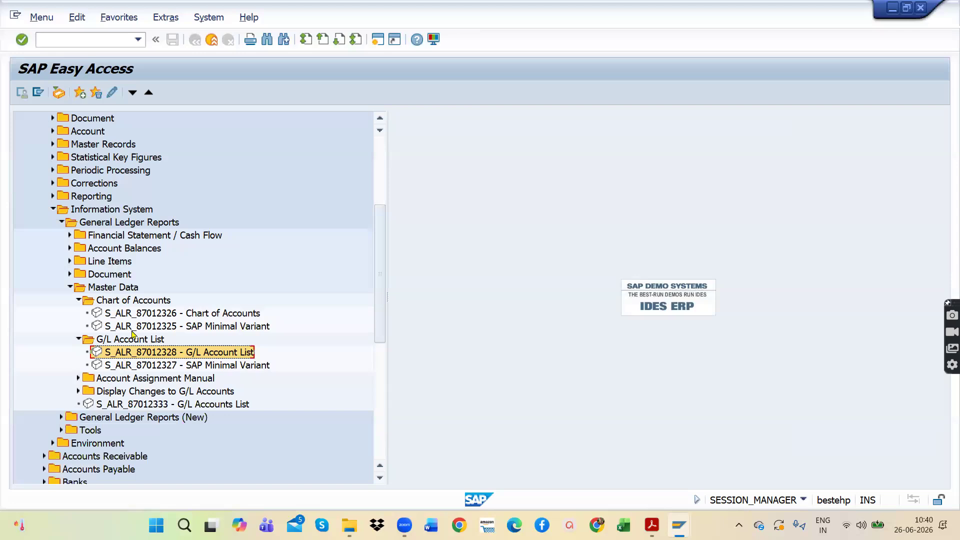
left_click(128, 367)
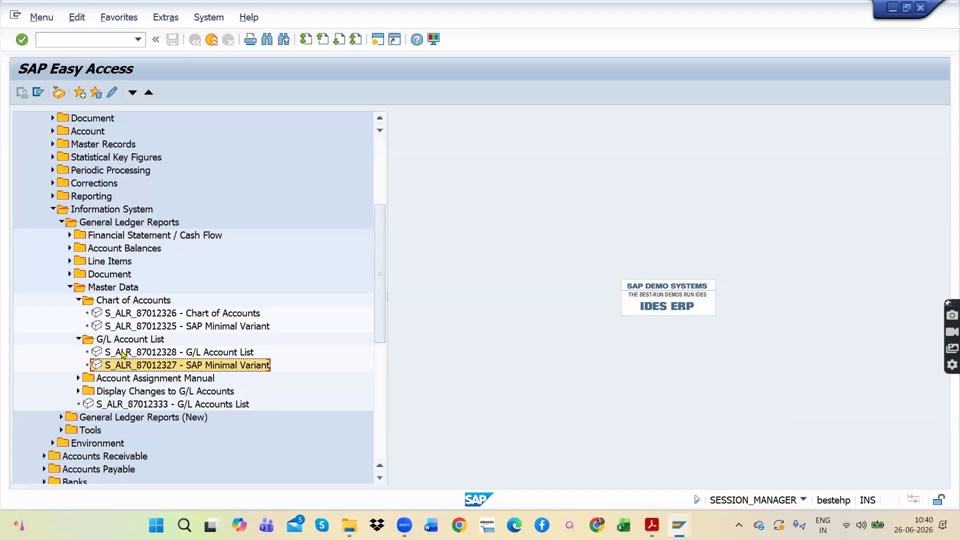
left_click(122, 353)
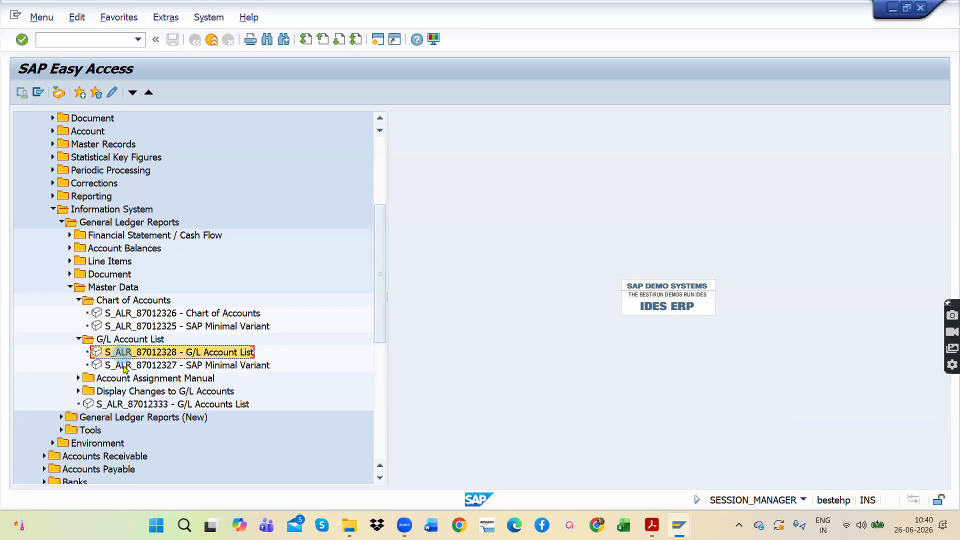
double_click(125, 368)
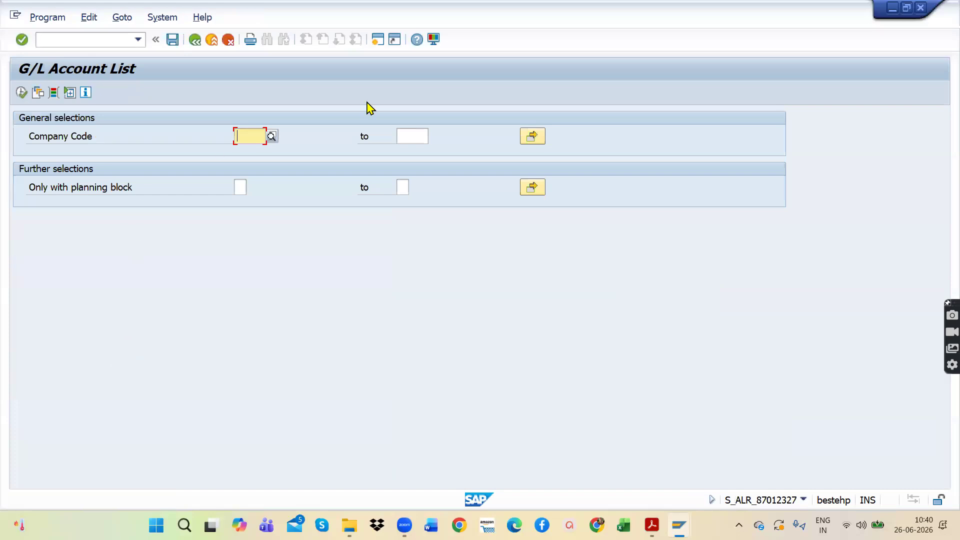
Step: Set the company code to AP11, AP11 CONSTRUCTIONS, run the minimal variant report and review its output
type("AP")
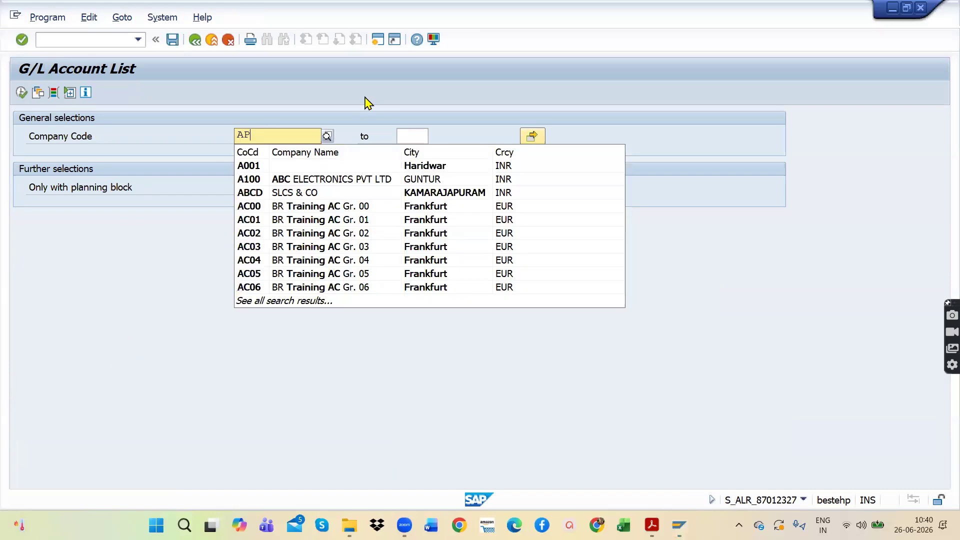
type("11")
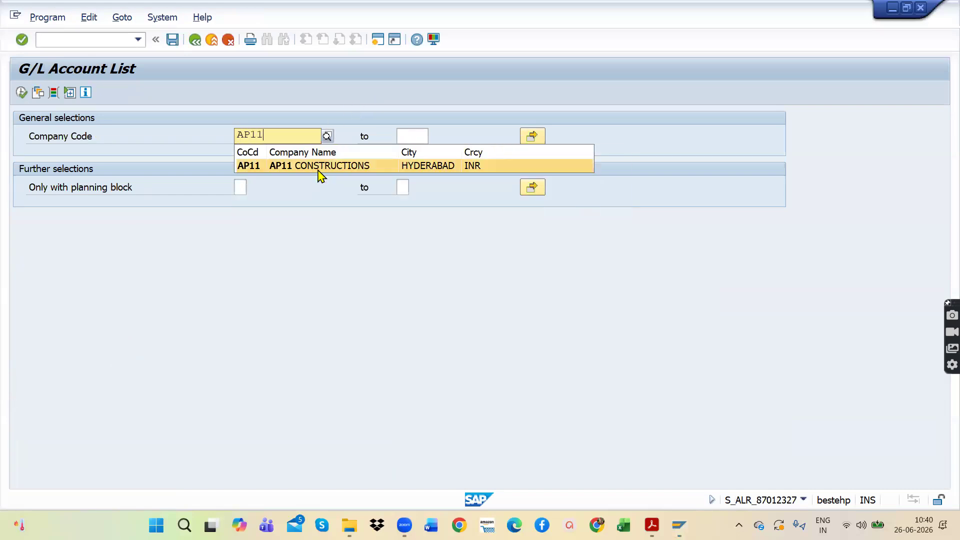
left_click(320, 173)
left_click(21, 93)
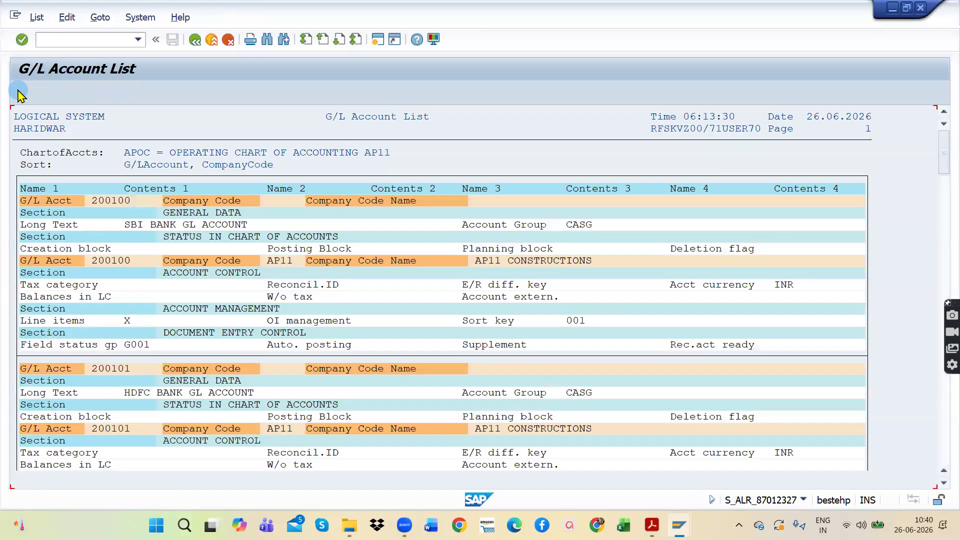
scroll(393, 306, "down", 1)
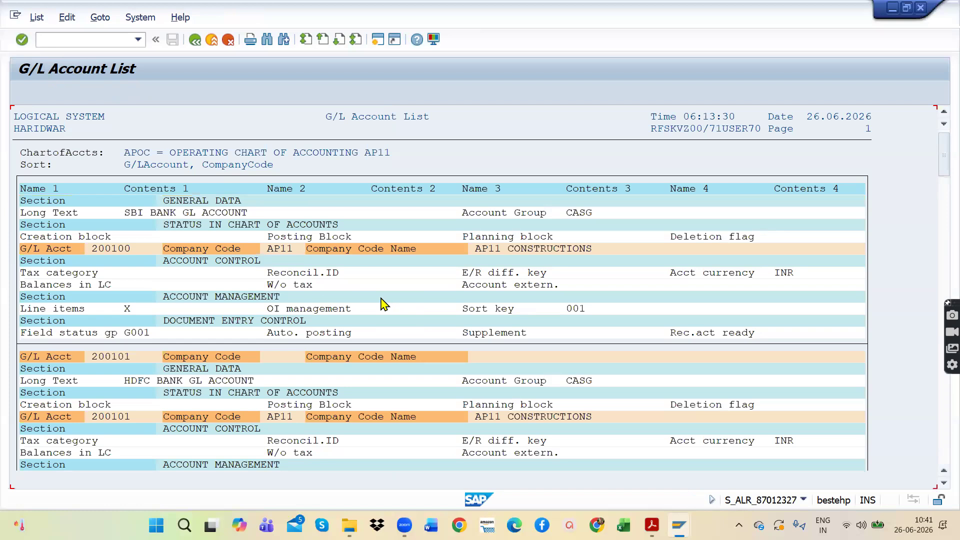
Step: Leave the minimal variant report, expand General Ledger Reports (New) and collapse its Financial Statement / Cash Flow folder
left_click(196, 40)
left_click(199, 41)
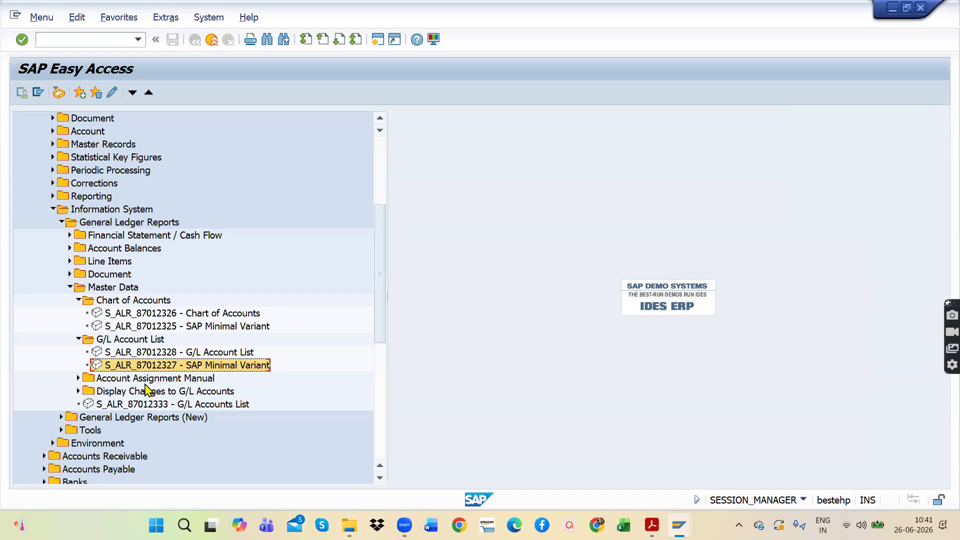
left_click(61, 417)
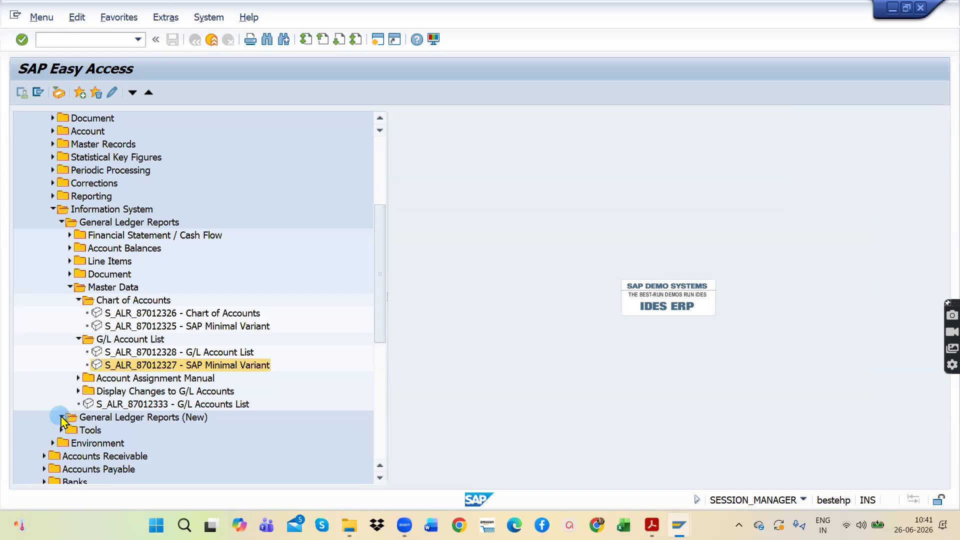
left_click(70, 431)
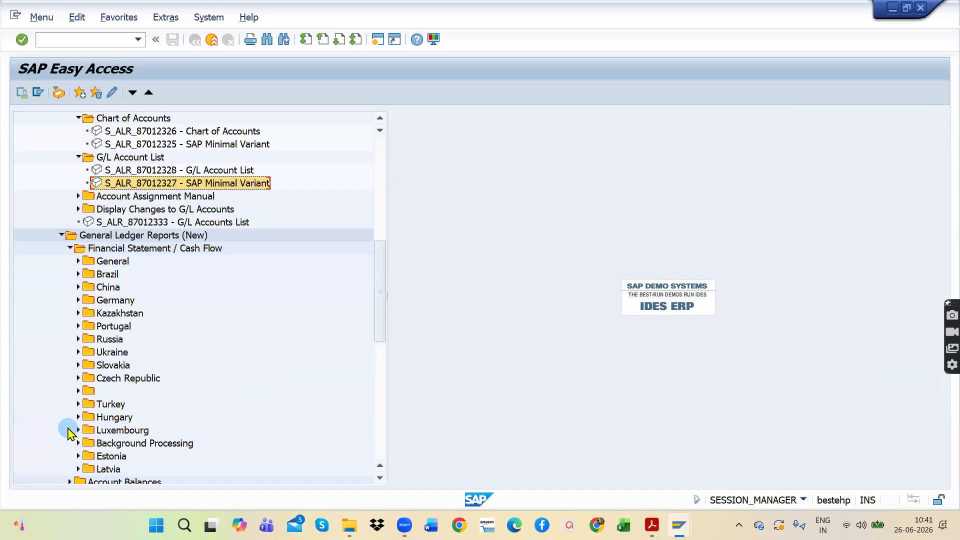
scroll(186, 300, "up", 1)
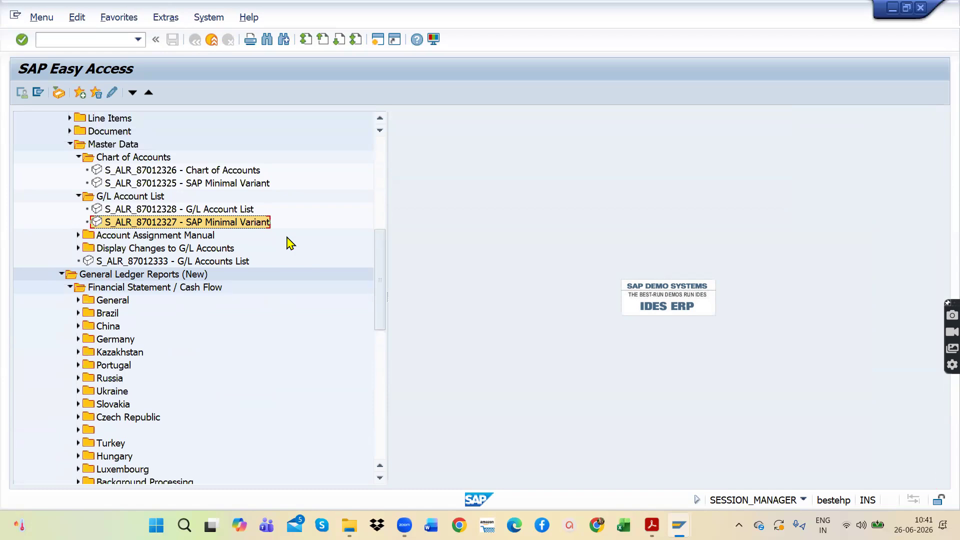
left_click(69, 288)
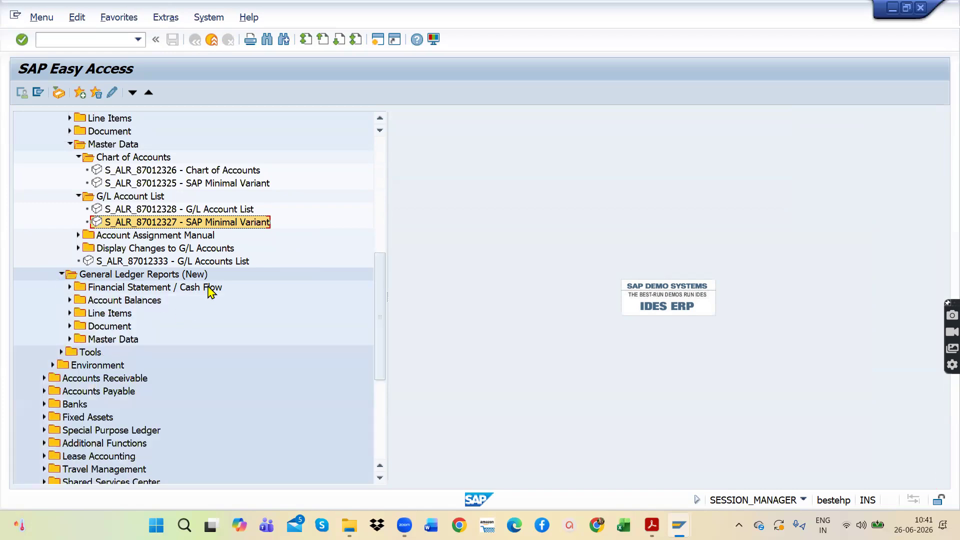
Step: Collapse the Chart of Accounts and G/L Account List folders under Master Data in General Ledger Reports
scroll(237, 279, "up", 1)
scroll(236, 279, "up", 1)
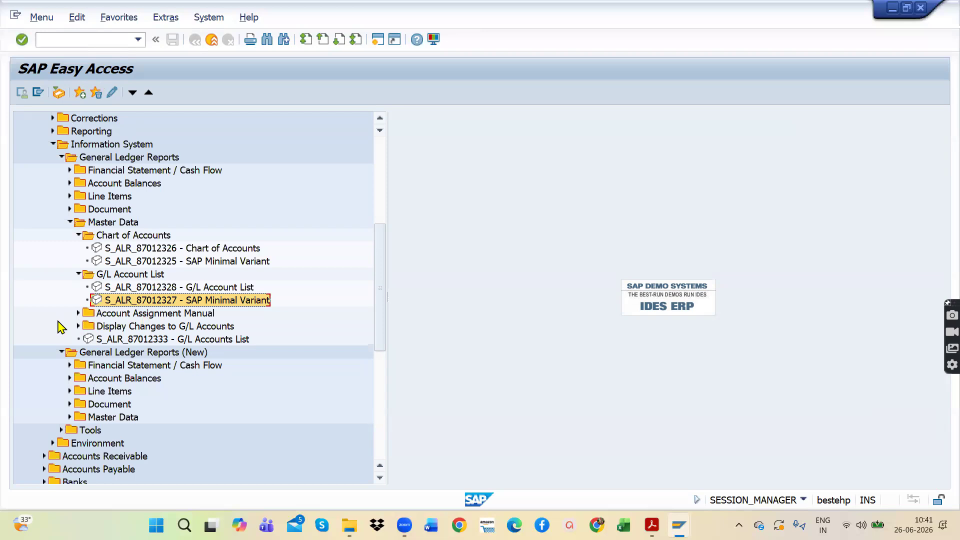
scroll(181, 300, "down", 3)
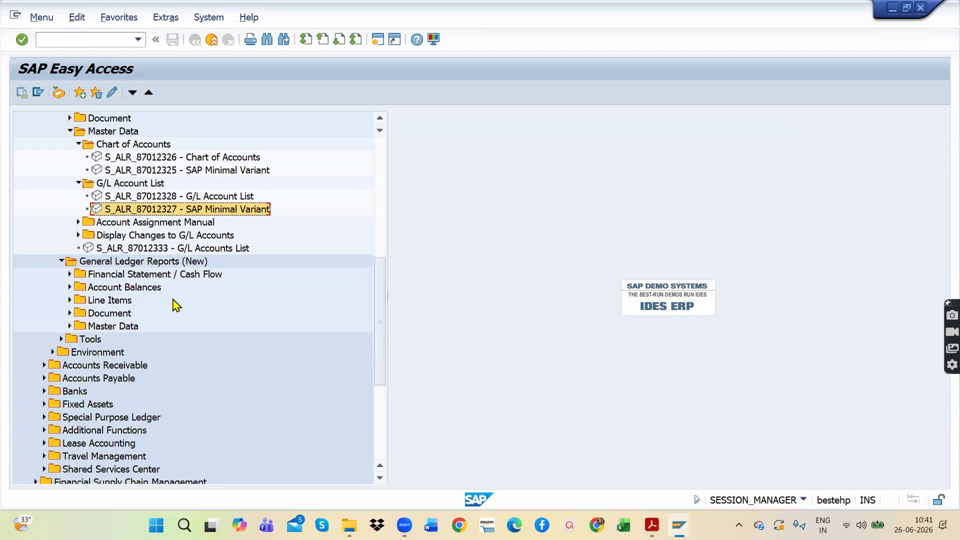
scroll(148, 300, "up", 3)
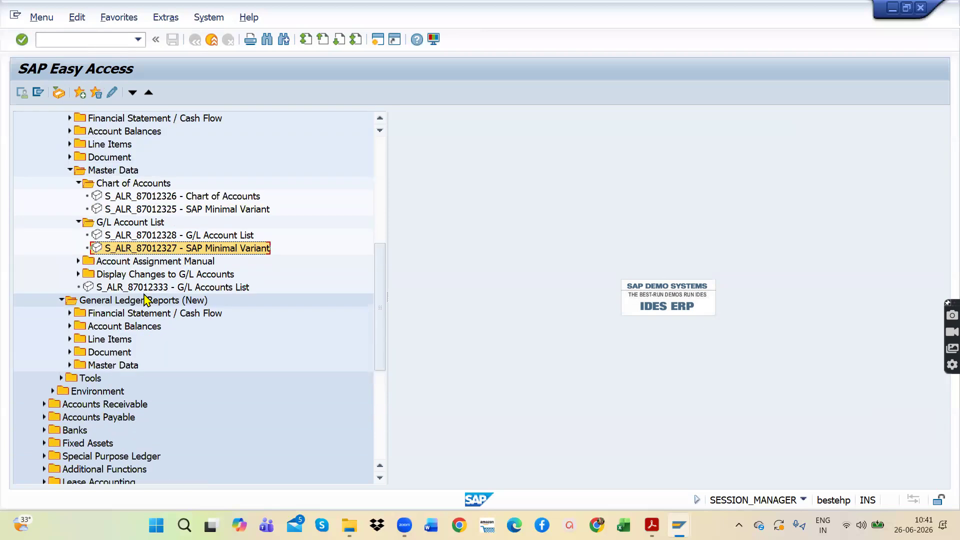
scroll(150, 245, "up", 2)
scroll(160, 263, "up", 1)
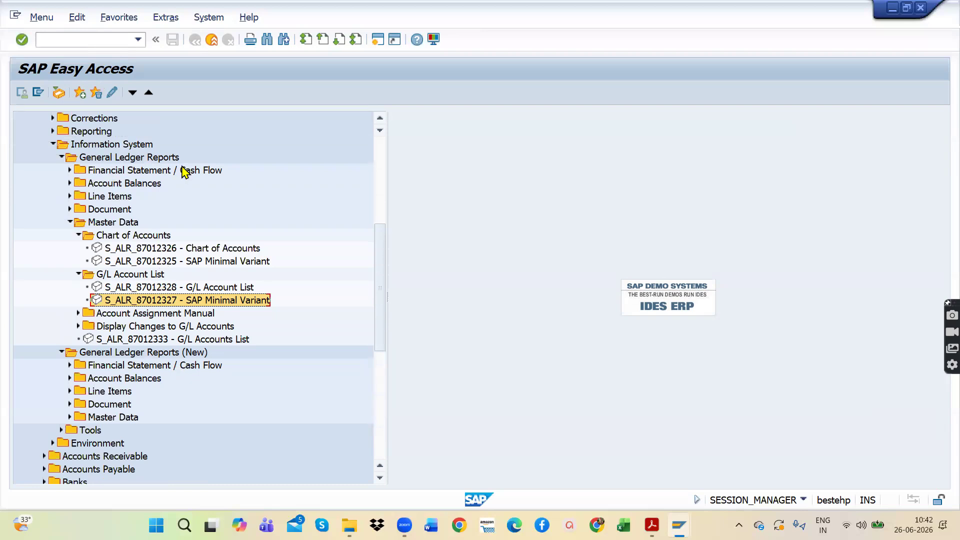
left_click(79, 235)
left_click(78, 248)
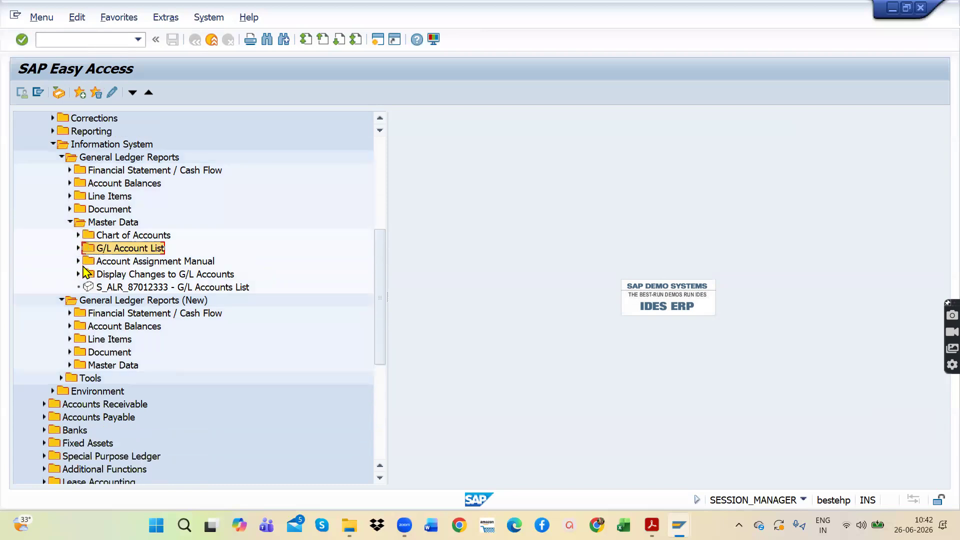
Step: Open S_ALR_87012277 - G/L Account Balances from the general Account Balances reports under General Ledger Reports (New)
left_click(70, 326)
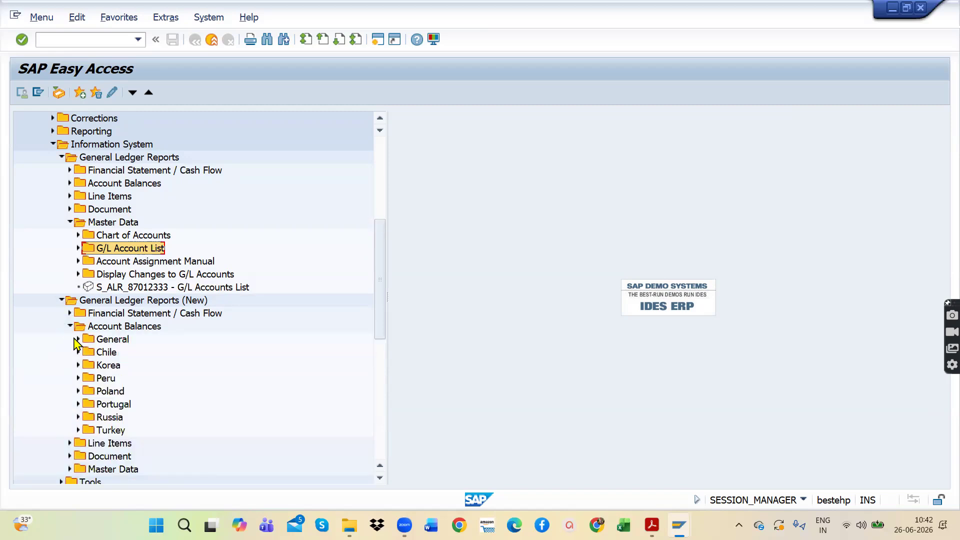
left_click(78, 340)
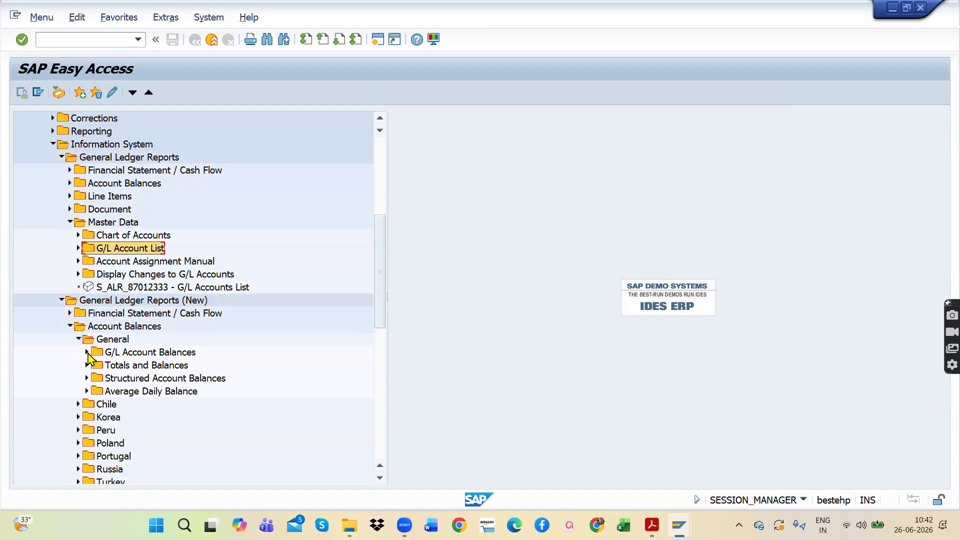
left_click(87, 353)
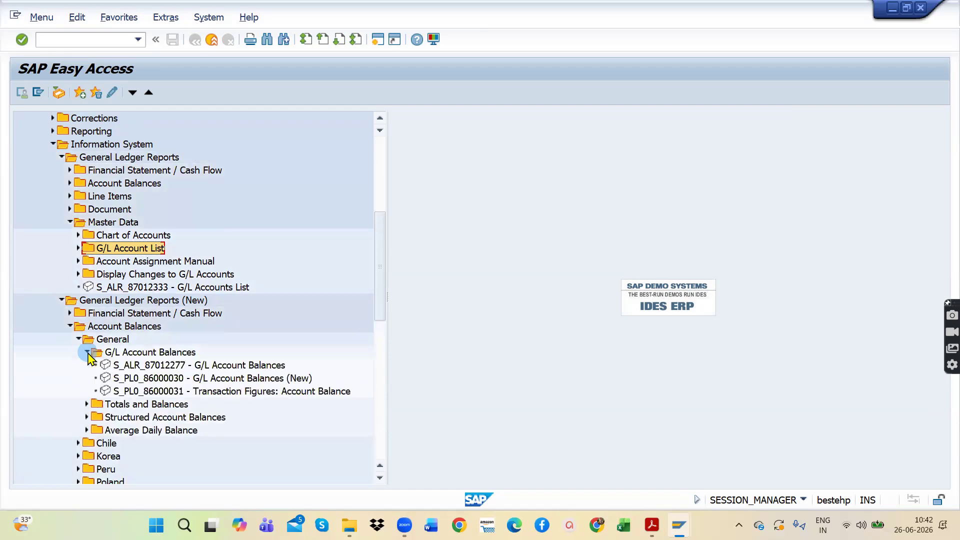
left_click(176, 367)
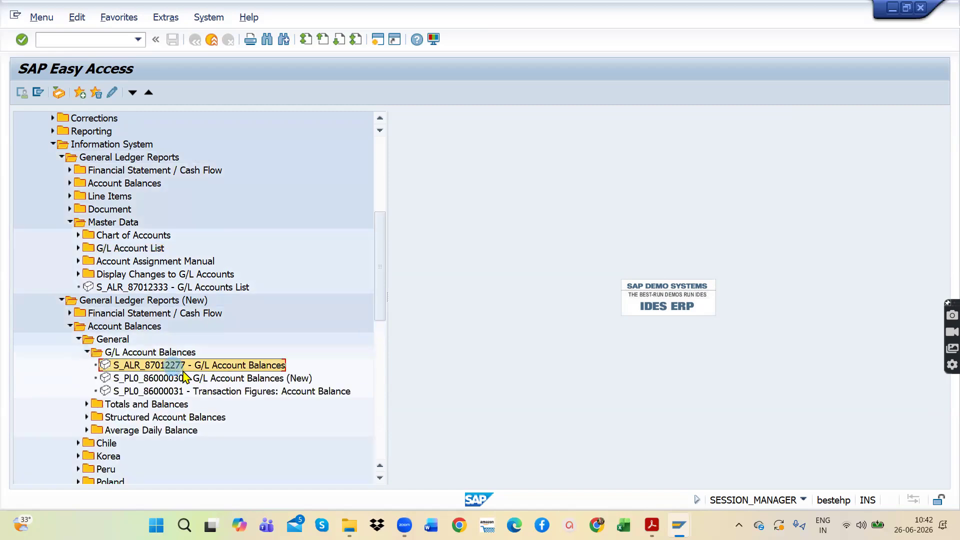
double_click(232, 370)
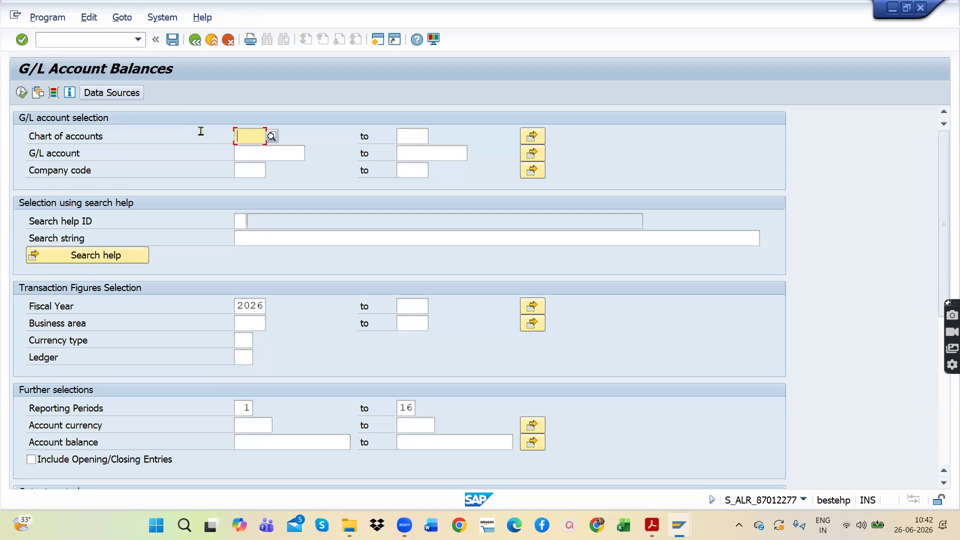
Step: Set the company code to AP11, AP11 CONSTRUCTIONS, run the G/L Account Balances report and review its columns through the accumulated balance
left_click(247, 170)
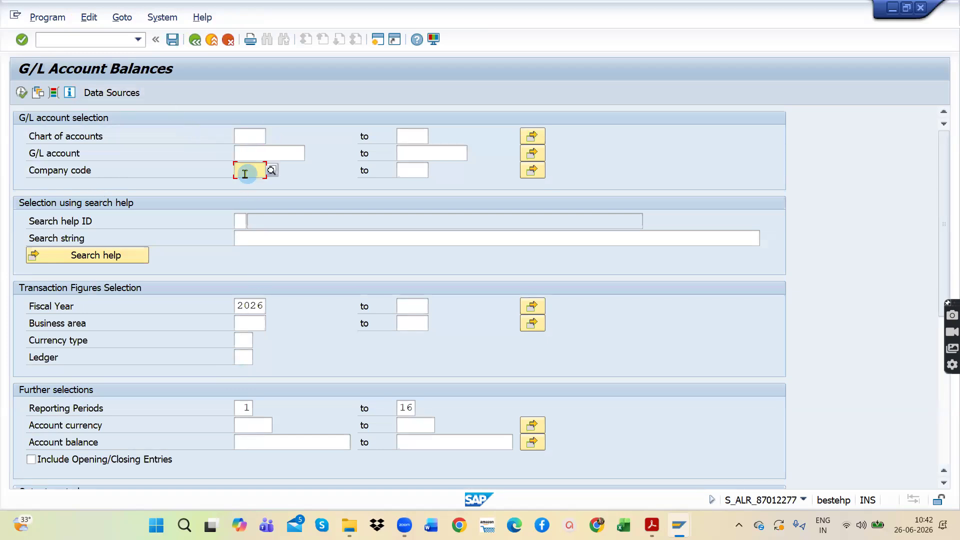
type("AP11")
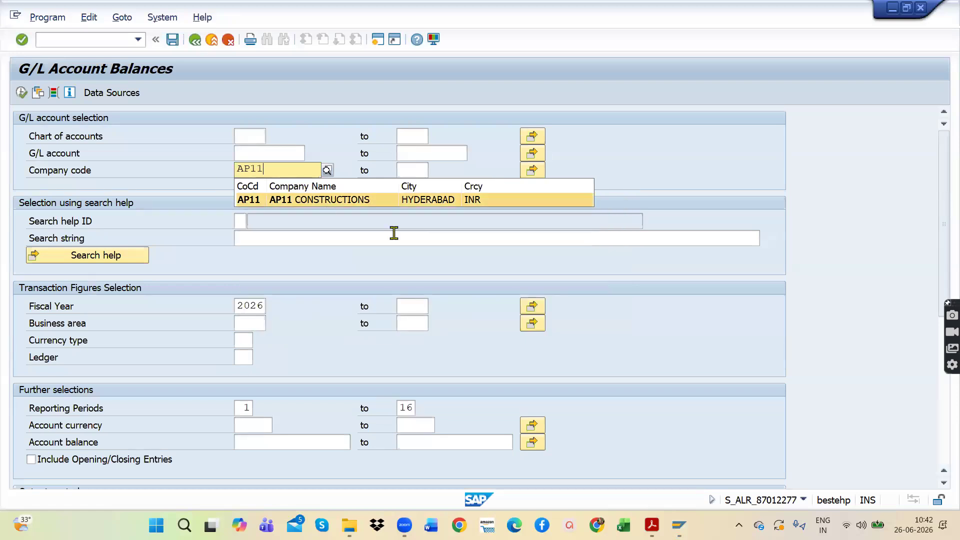
left_click(342, 204)
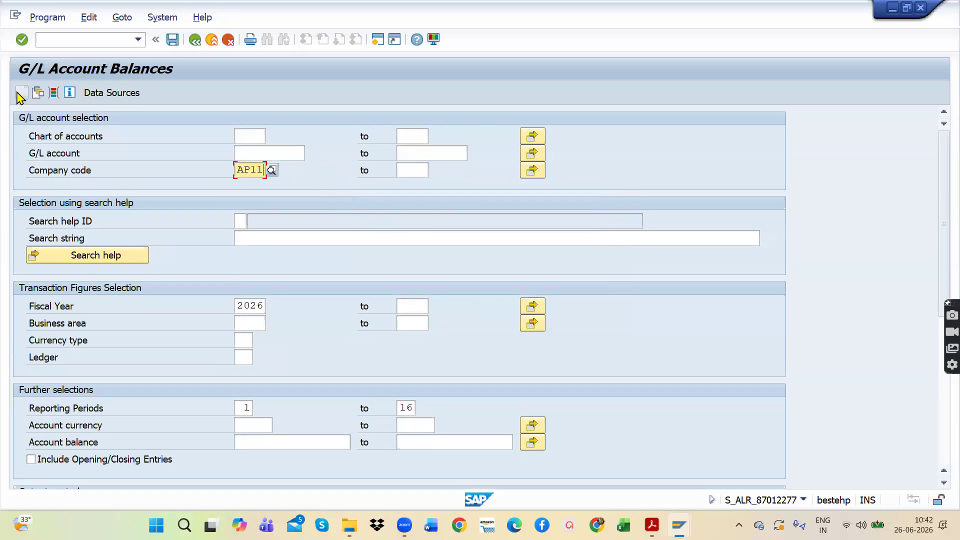
left_click(20, 94)
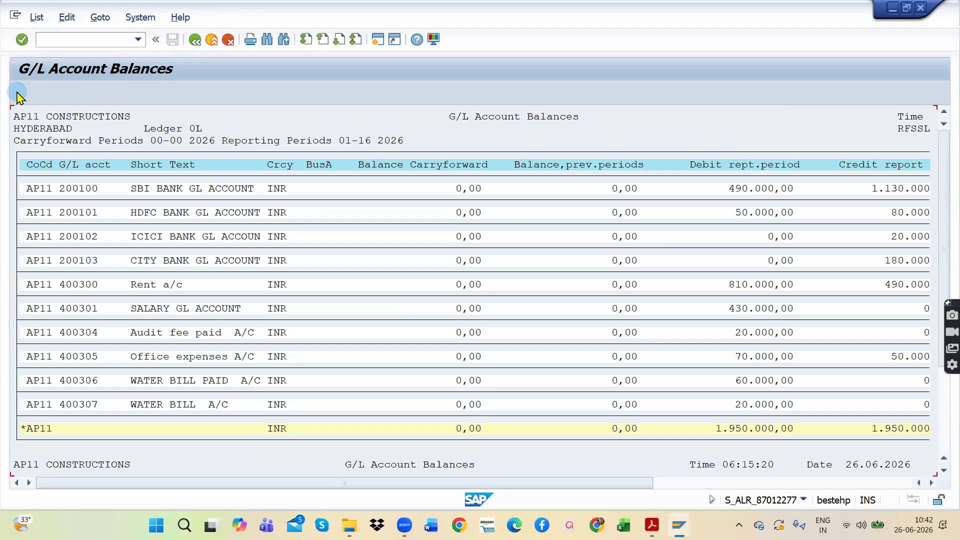
left_click_drag(648, 483, 908, 485)
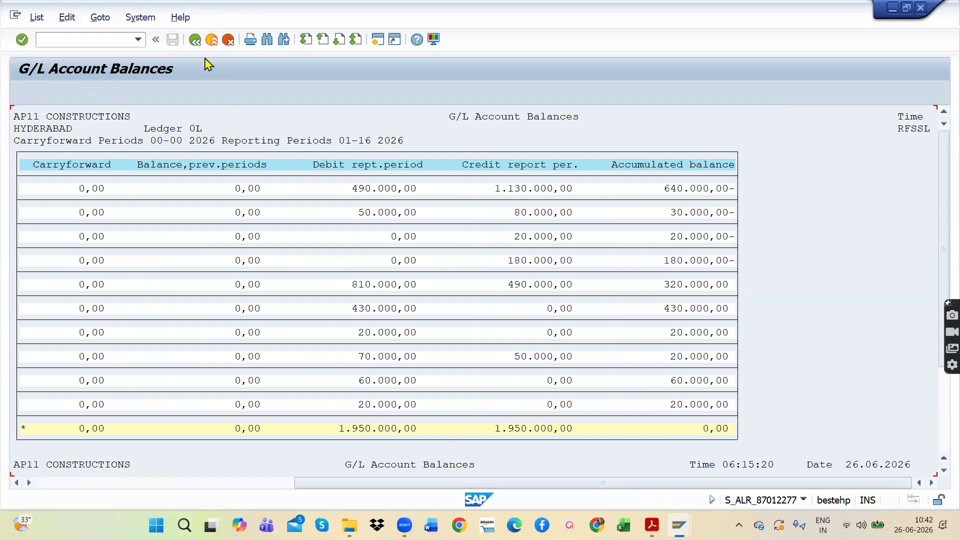
Step: Leave the G/L Account Balances report and open S_PL0_86000031 - Transaction Figures: Account Balance
left_click(196, 41)
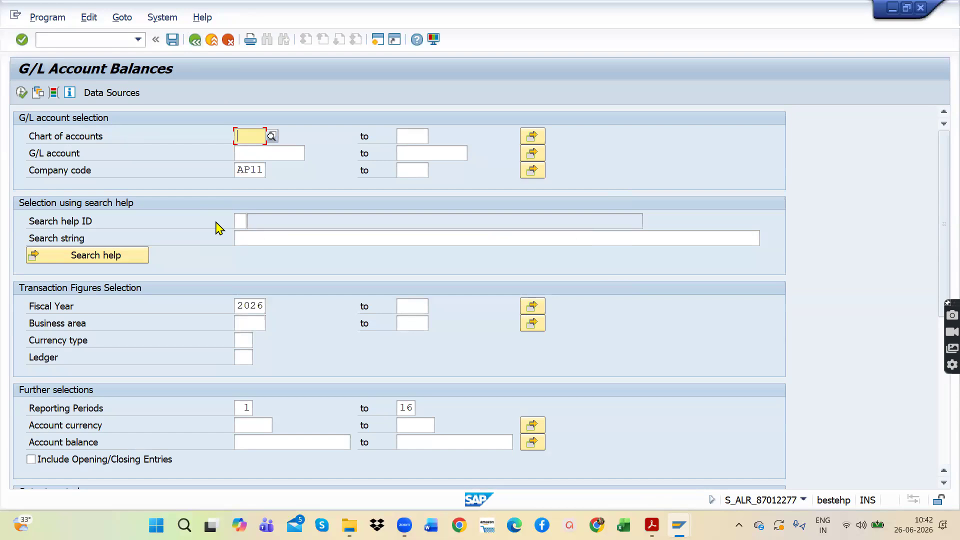
left_click(195, 39)
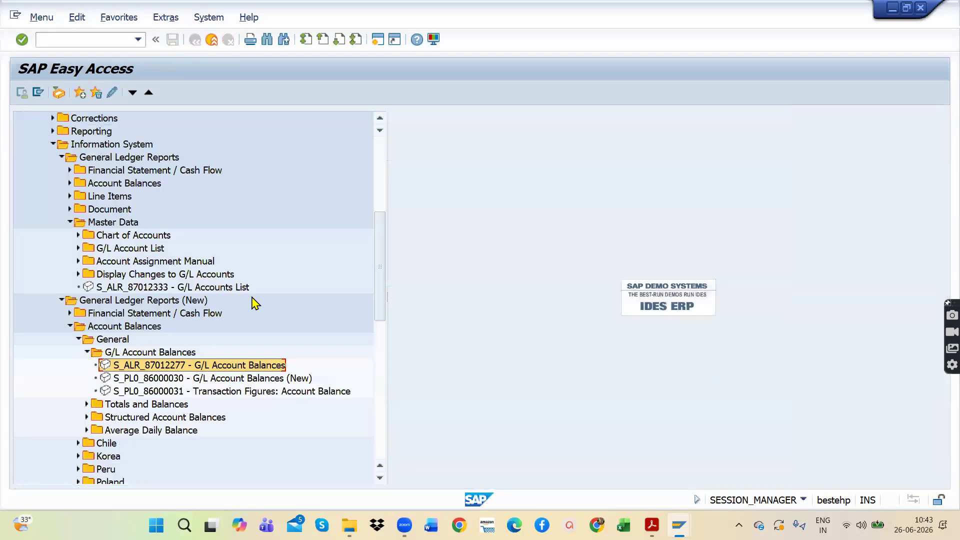
left_click(183, 394)
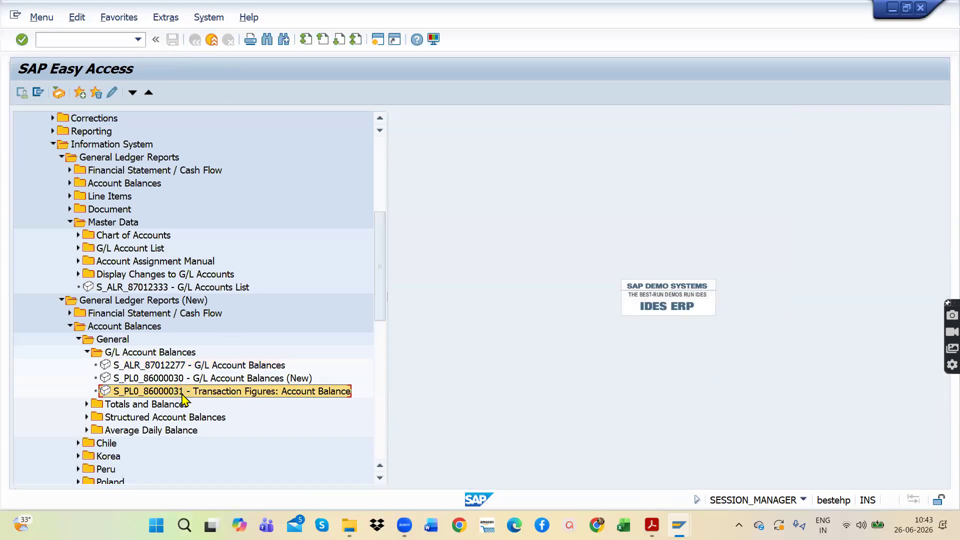
double_click(182, 394)
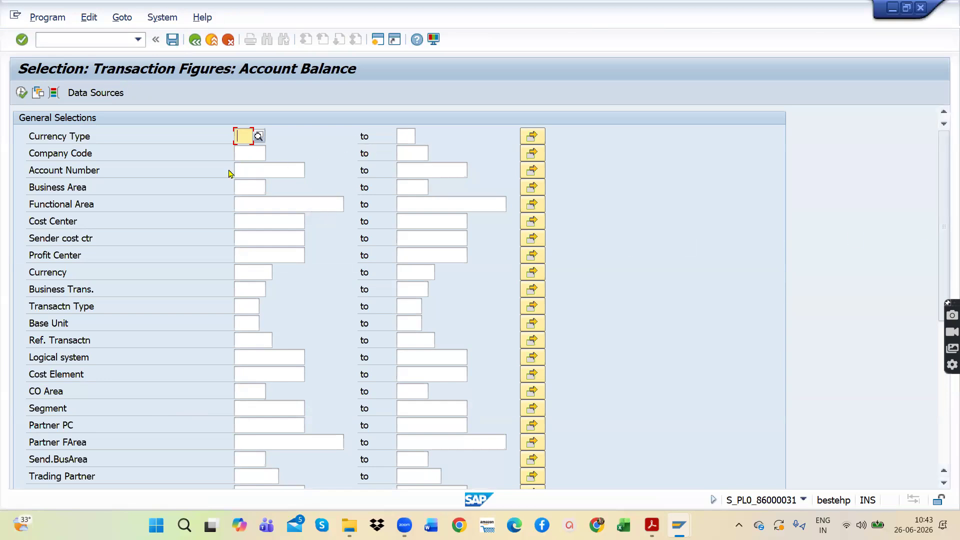
Step: Set the company code to AP11 and the currency type to 10, Company code currency, for the Transaction Figures report
left_click(247, 153)
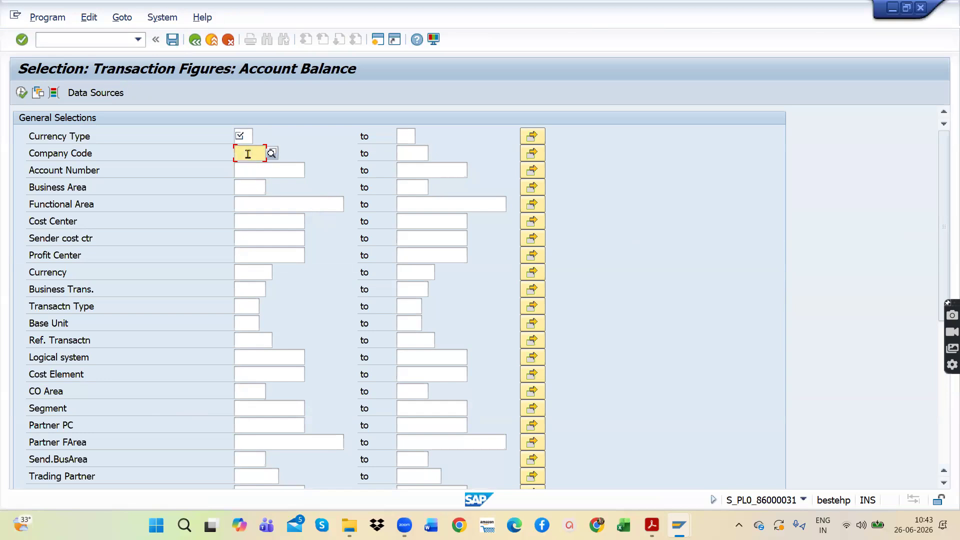
type("AP11")
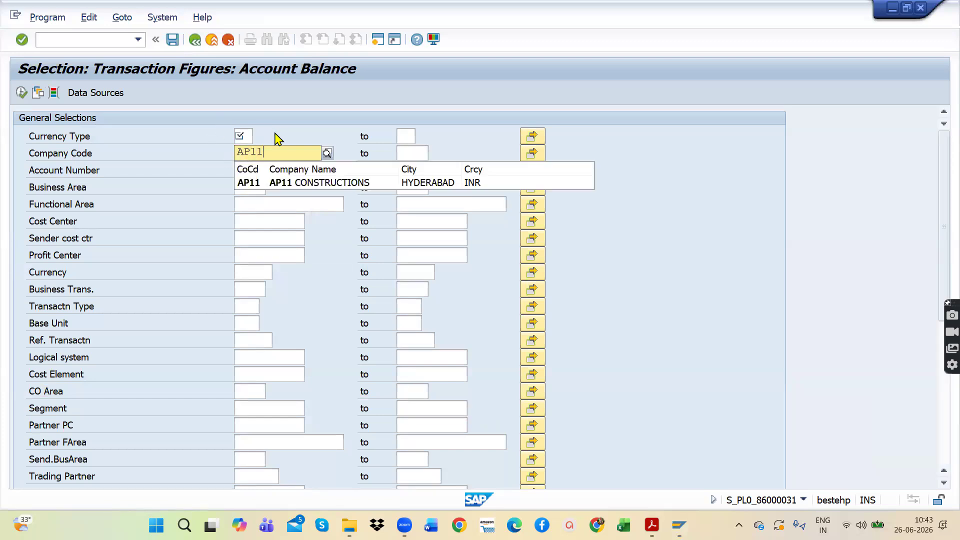
left_click(244, 135)
left_click(257, 137)
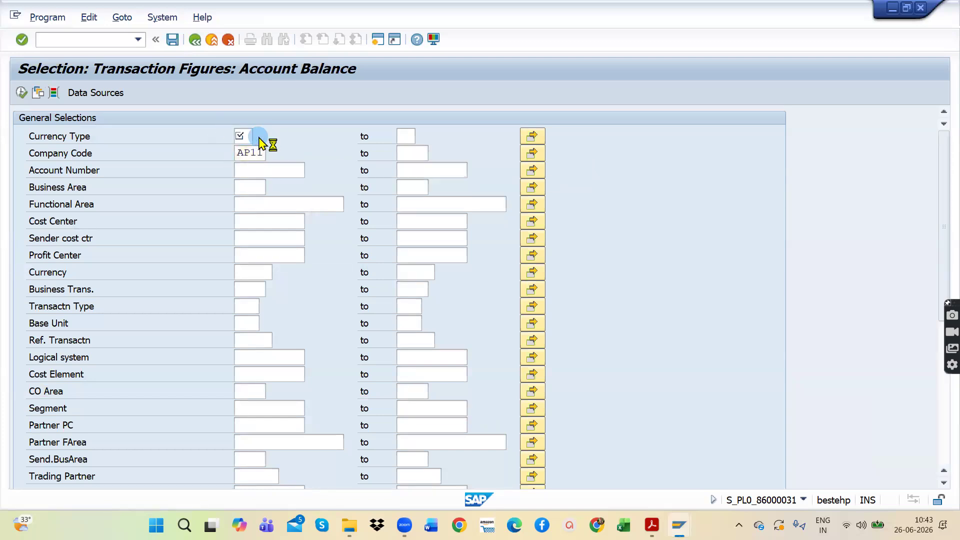
scroll(67, 261, "down", 2)
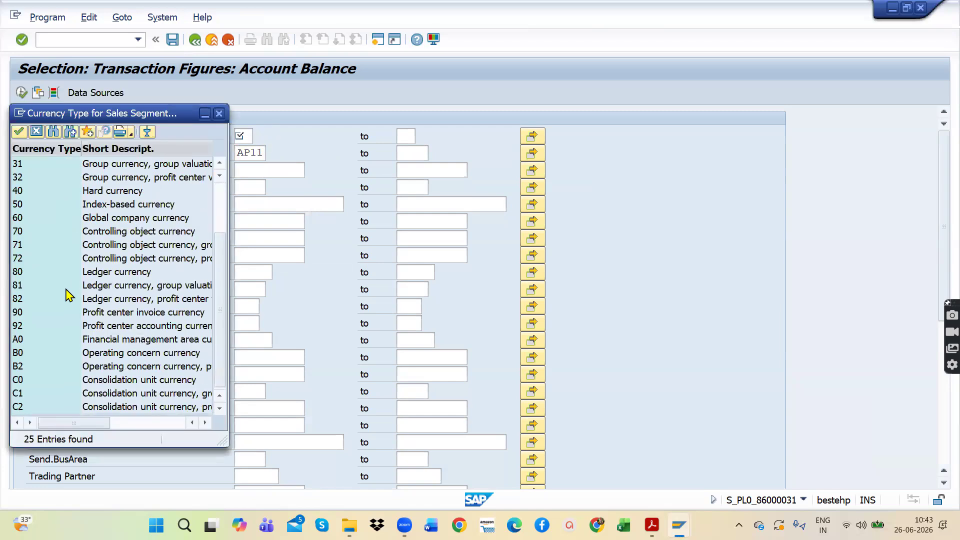
scroll(67, 220, "up", 2)
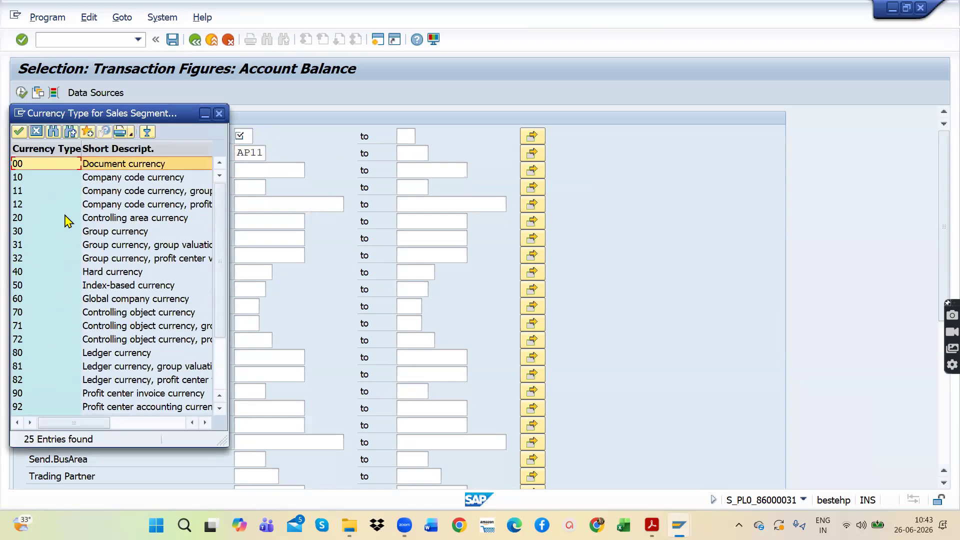
double_click(155, 178)
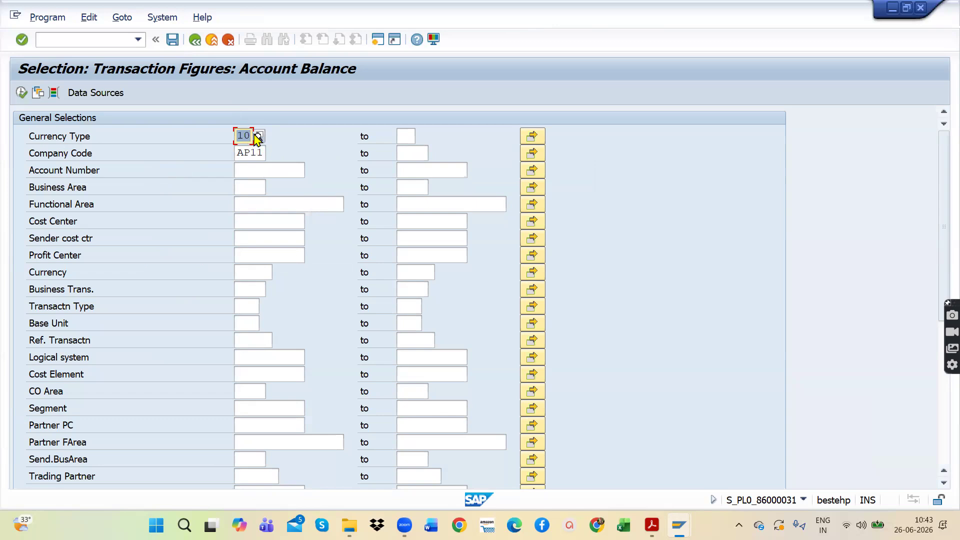
Step: Try to run the Transaction Figures report with ledger LL and fiscal year 2026, and leave its selection screen
scroll(258, 386, "down", 4)
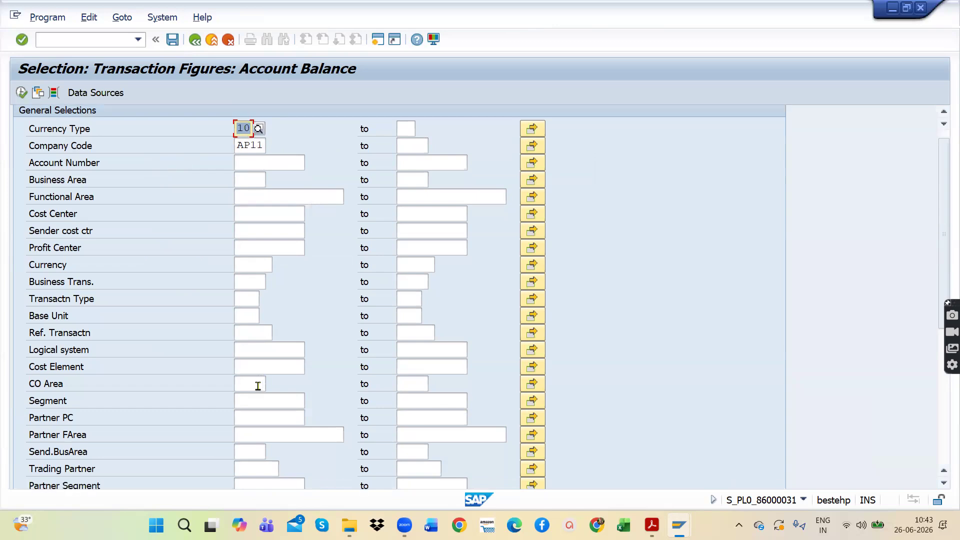
scroll(258, 386, "down", 6)
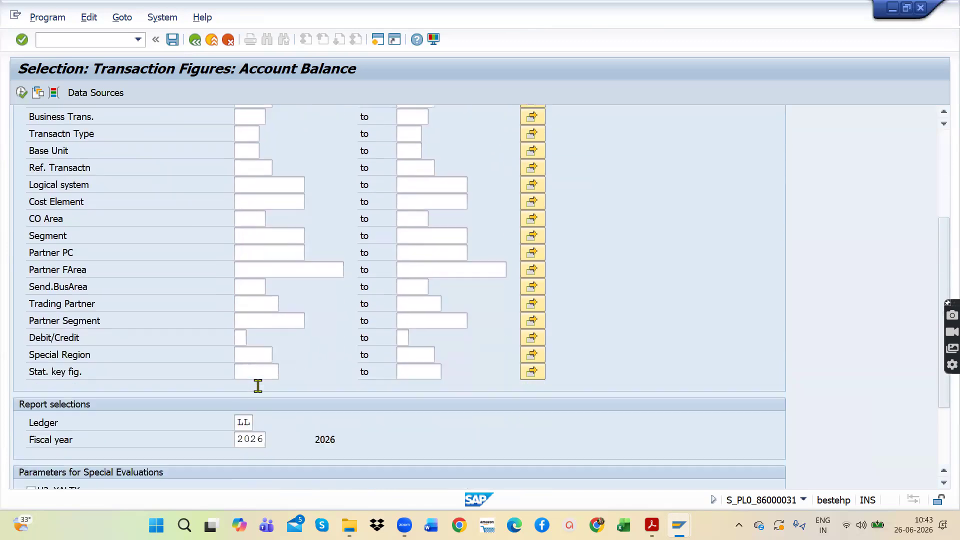
scroll(328, 397, "down", 3)
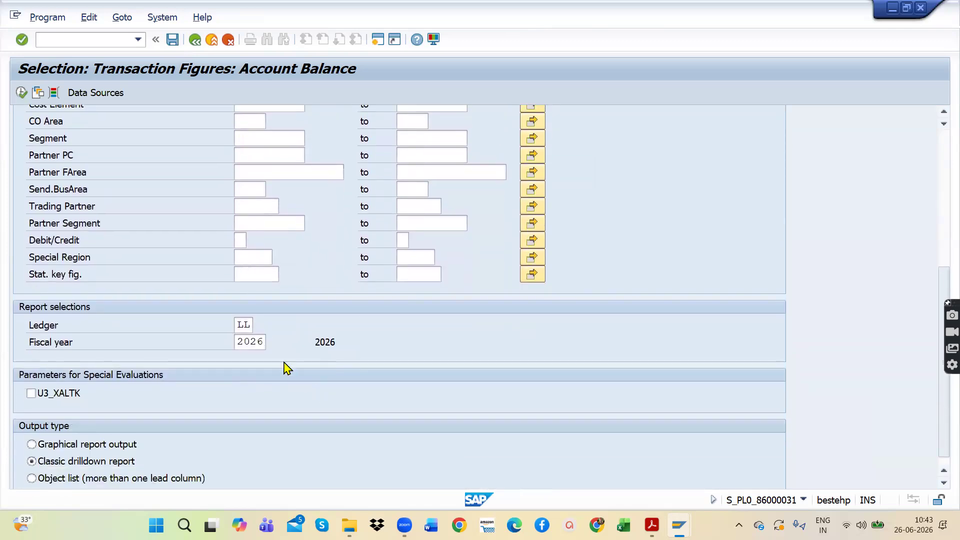
left_click(248, 342)
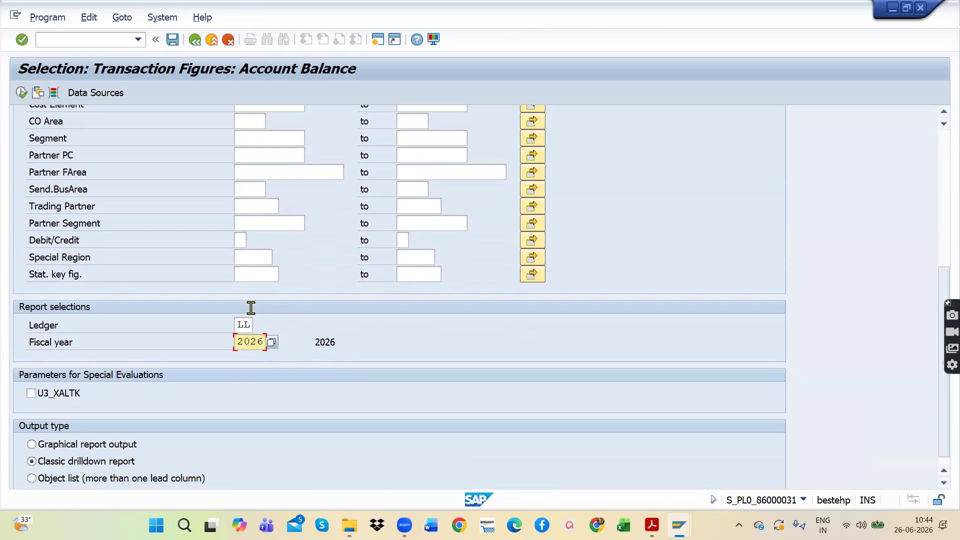
left_click(21, 93)
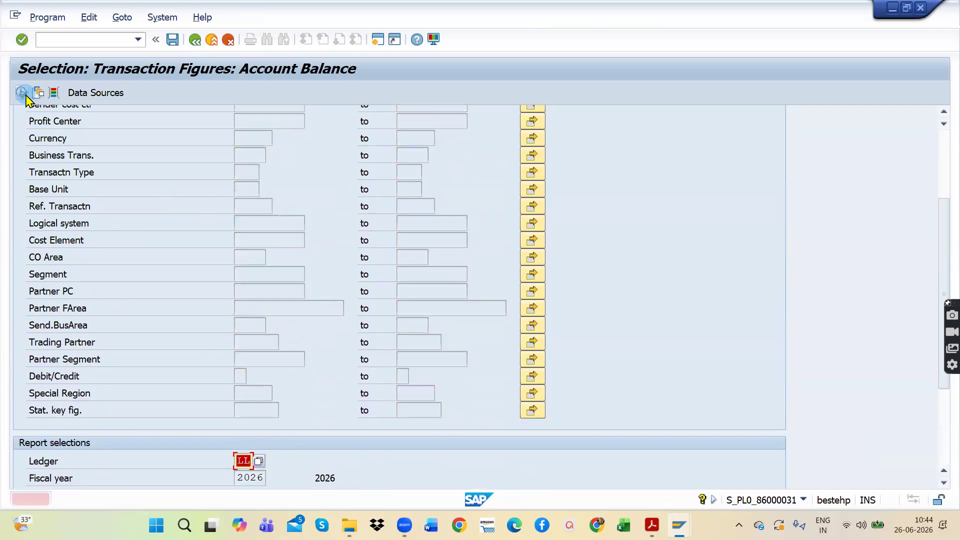
left_click(196, 41)
double_click(150, 393)
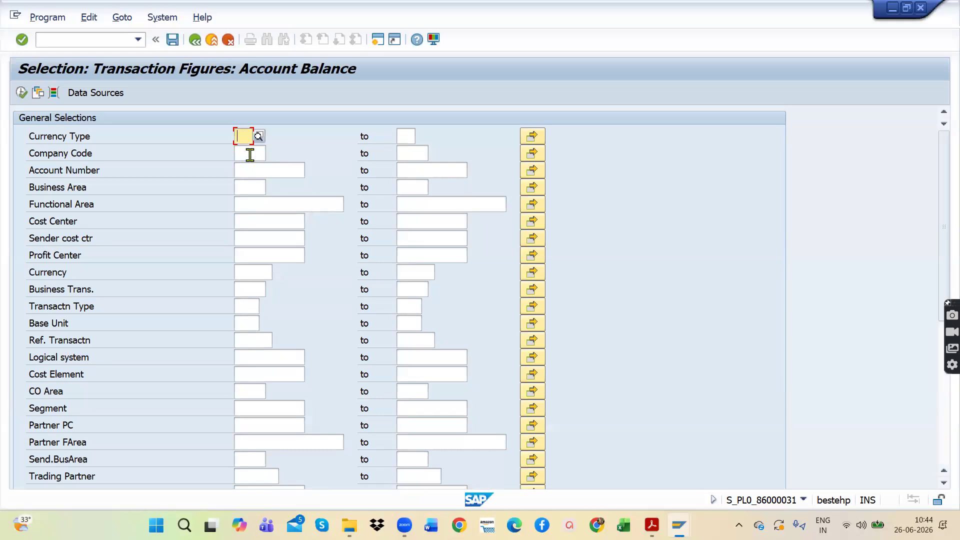
left_click(252, 153)
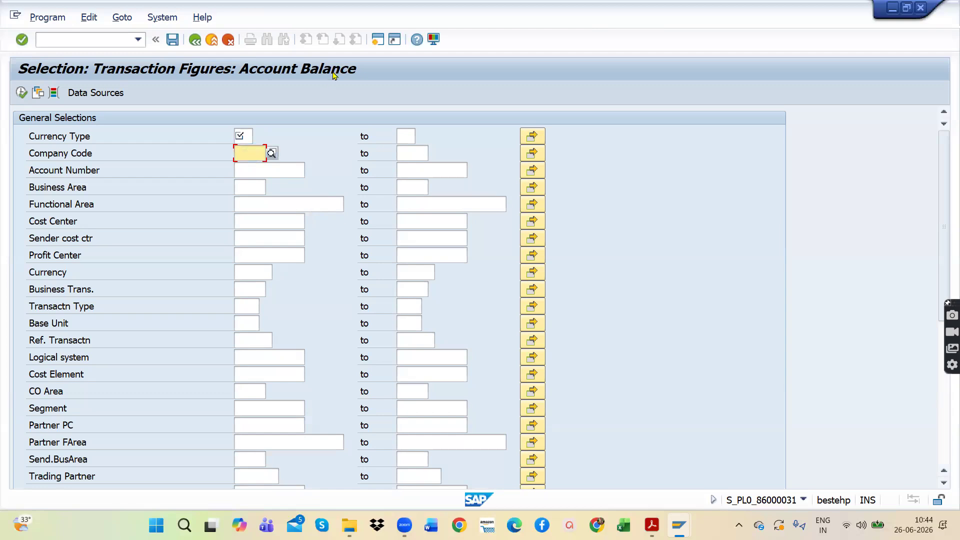
left_click(197, 43)
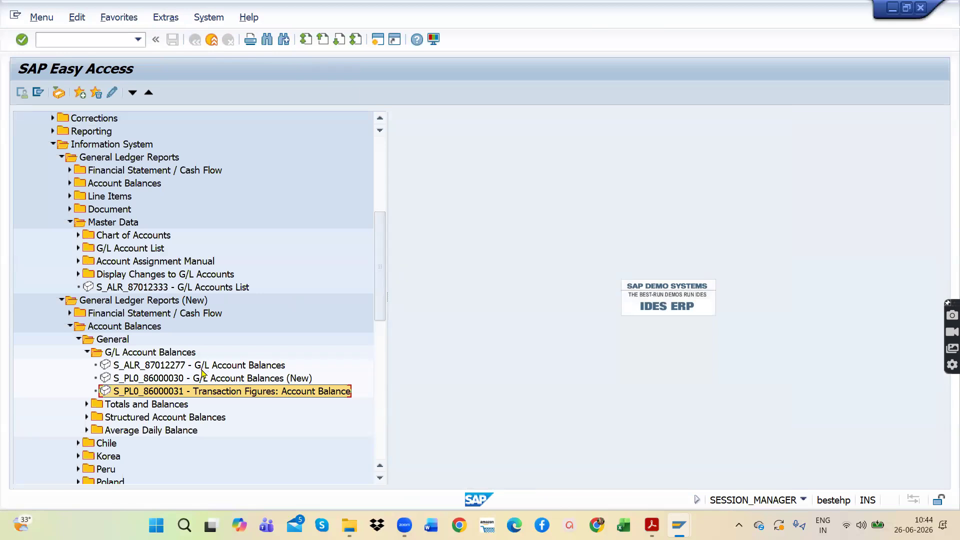
Step: Expand the Totals and Balances folder under General account balances and open S_ALR_87012301 - Totals and Balances
left_click(86, 404)
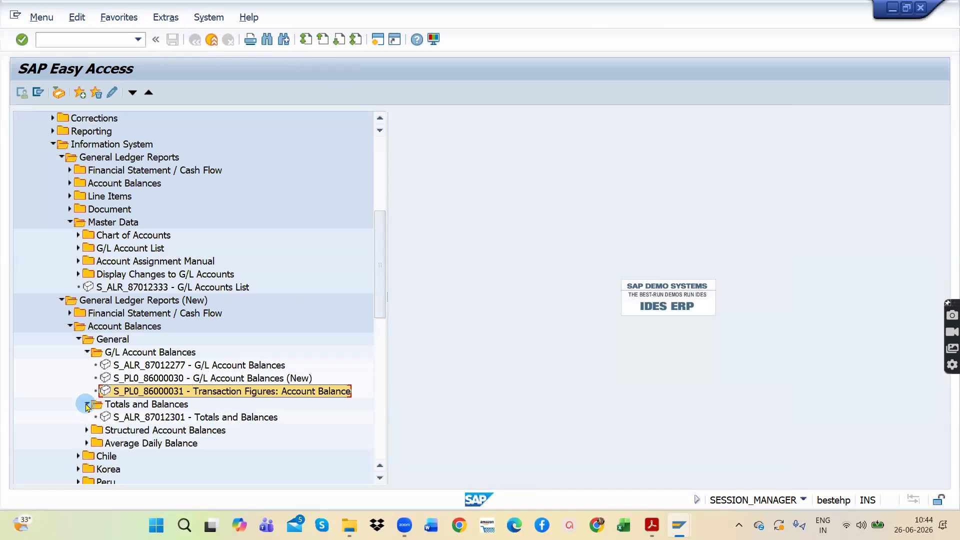
left_click(190, 418)
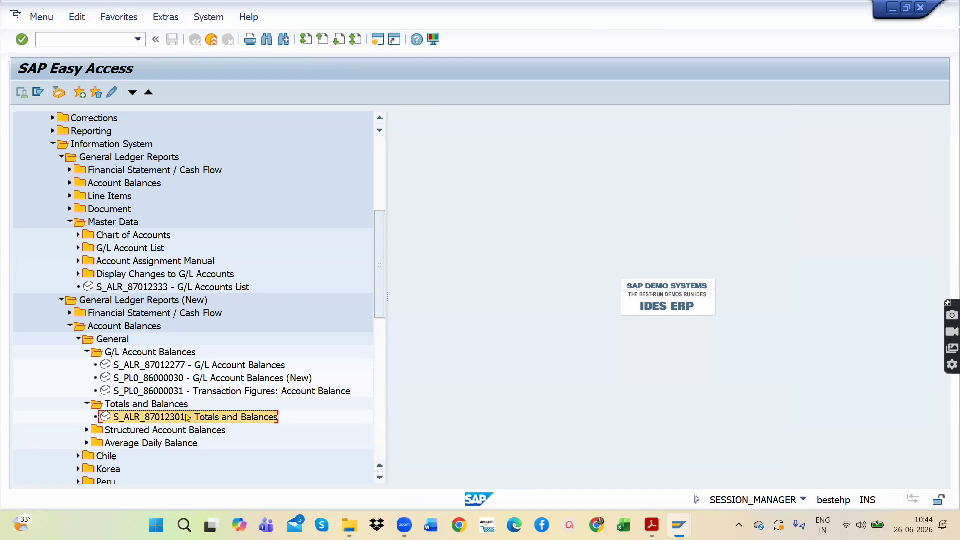
double_click(187, 418)
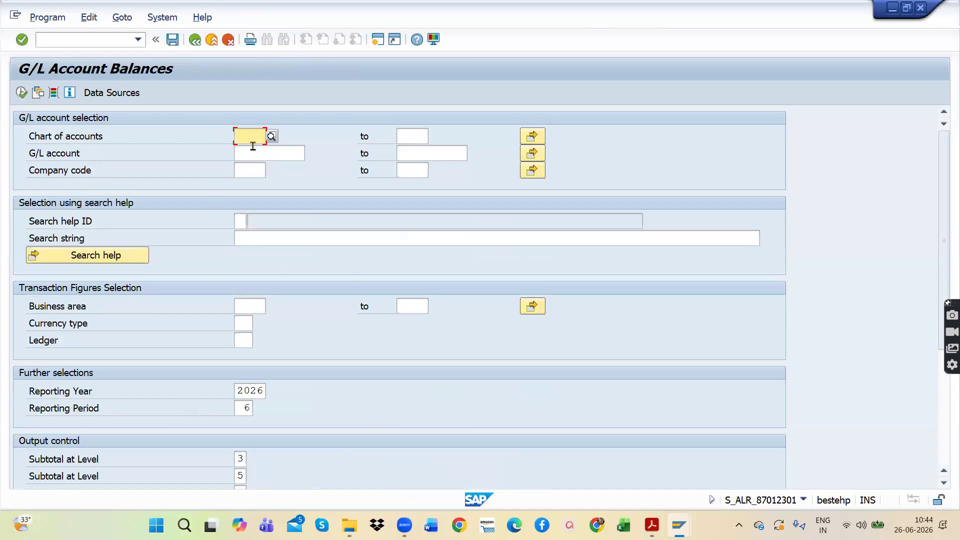
Step: Set the chart of accounts to APOC and the company code to AP11, and check the remaining selection and output settings
type("AP")
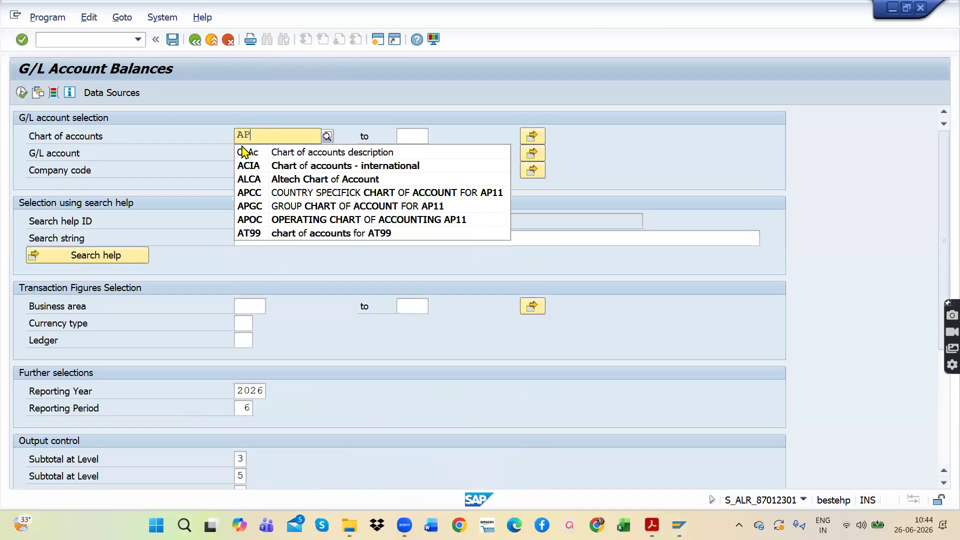
type("C")
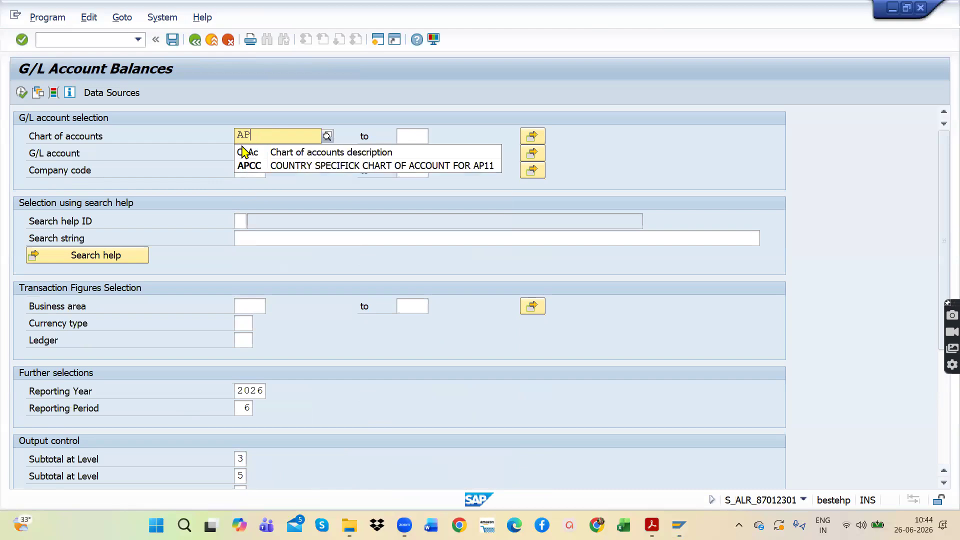
type("O")
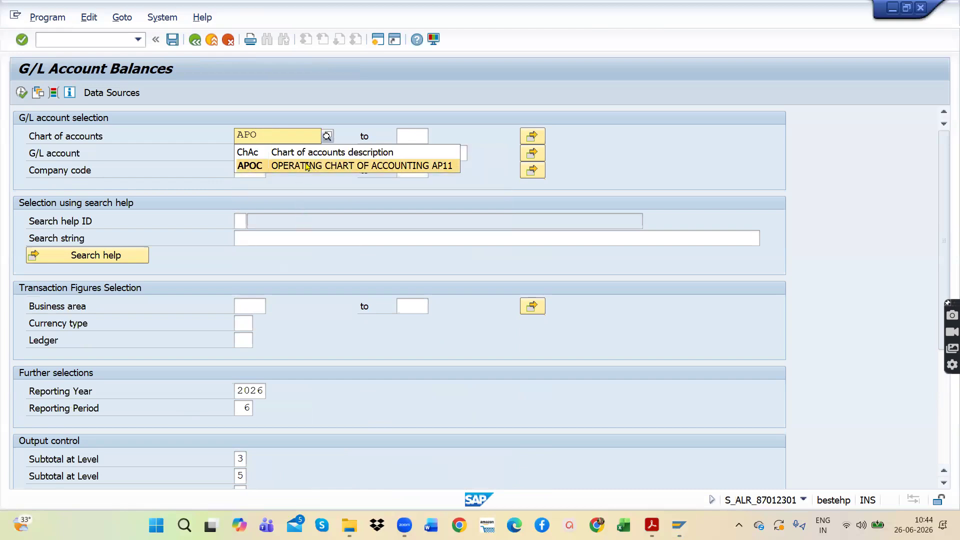
left_click(307, 166)
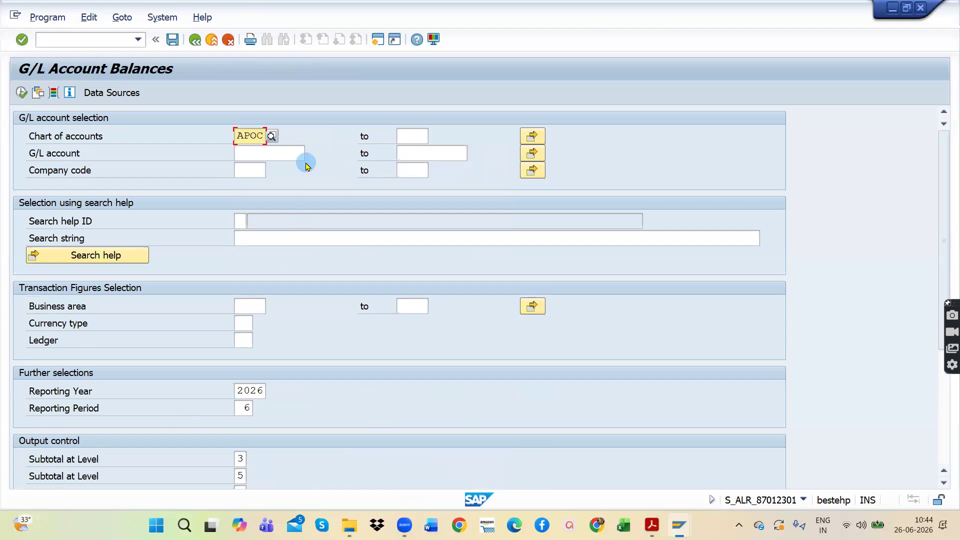
left_click(241, 171)
type("AP0")
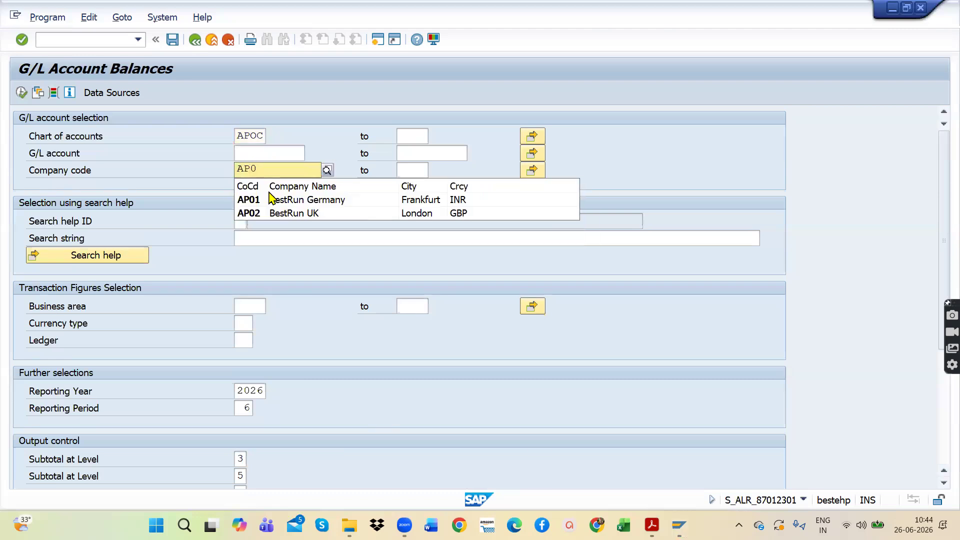
key("BackSpace")
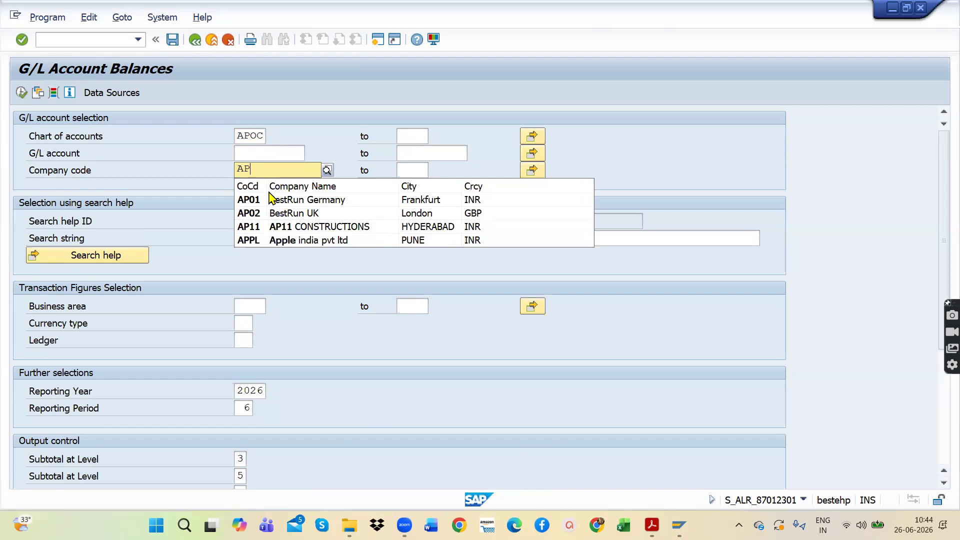
left_click(278, 230)
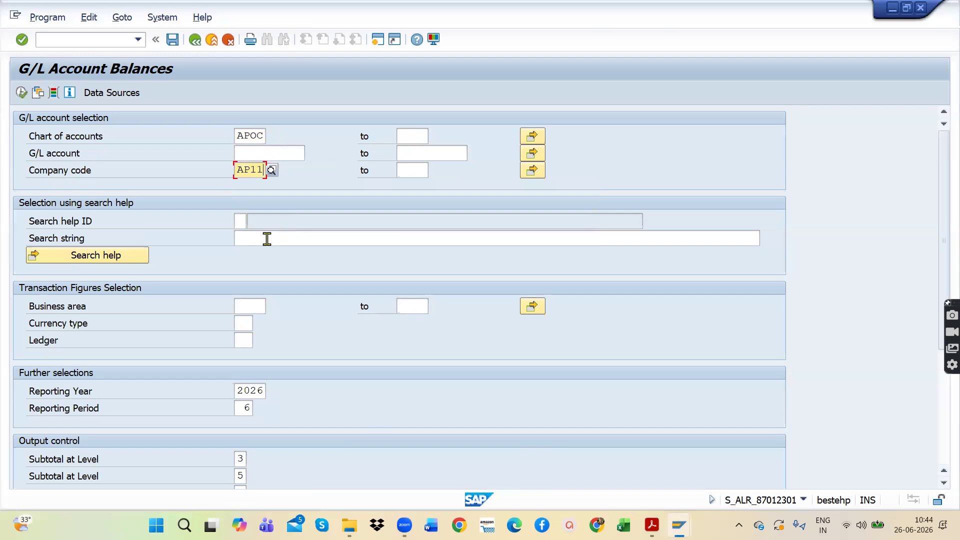
scroll(398, 403, "down", 6)
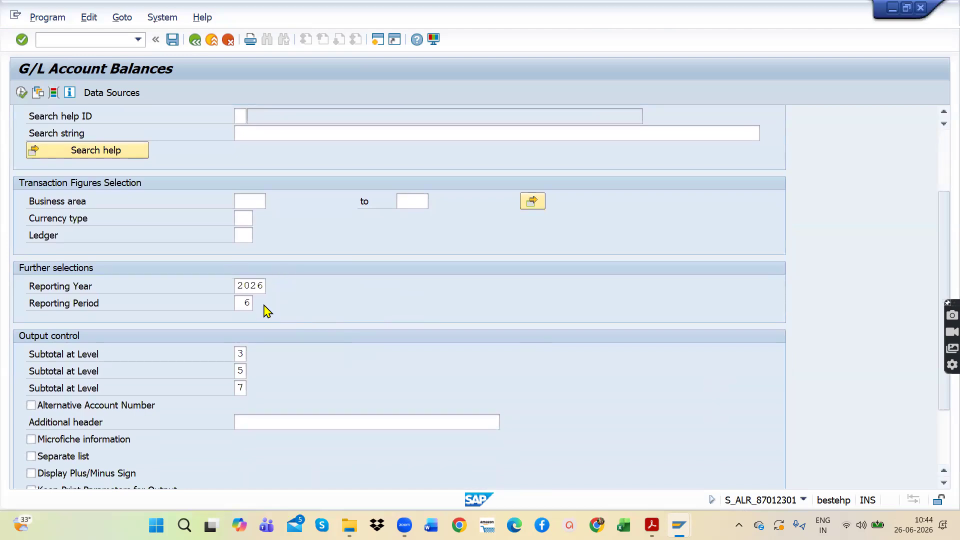
scroll(268, 311, "down", 1)
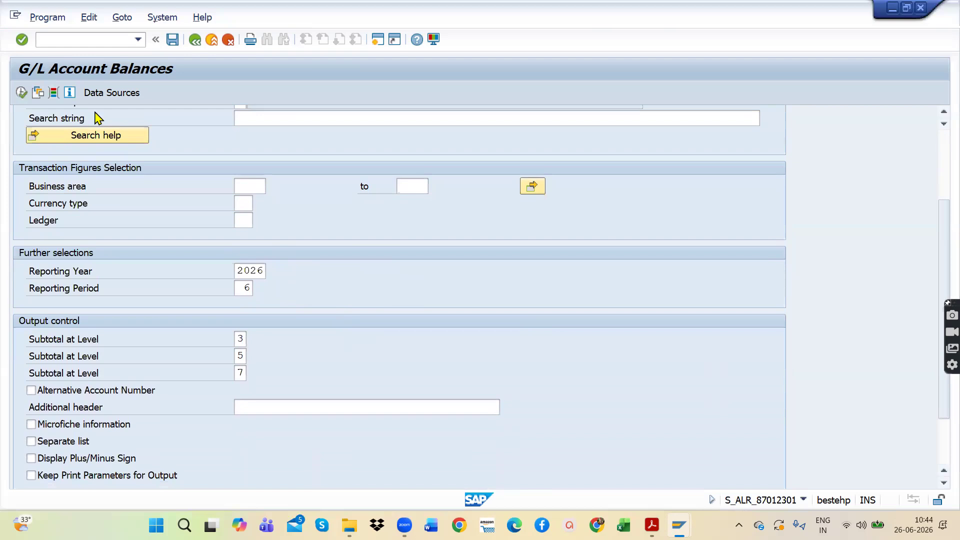
Step: Run the Totals and Balances report for company code AP11, look through its account figures, and return to the SAP menu
left_click(21, 93)
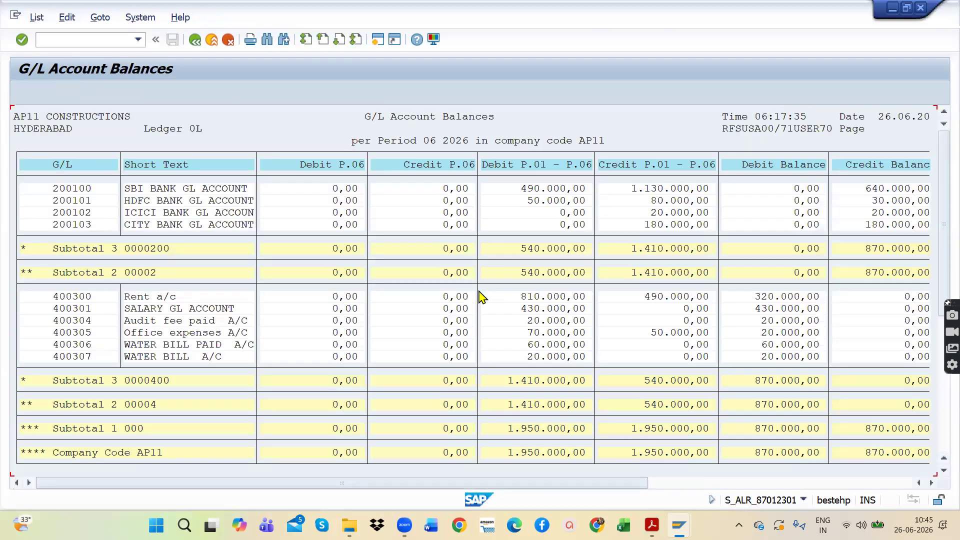
scroll(453, 315, "down", 1)
scroll(457, 320, "up", 1)
left_click(195, 39)
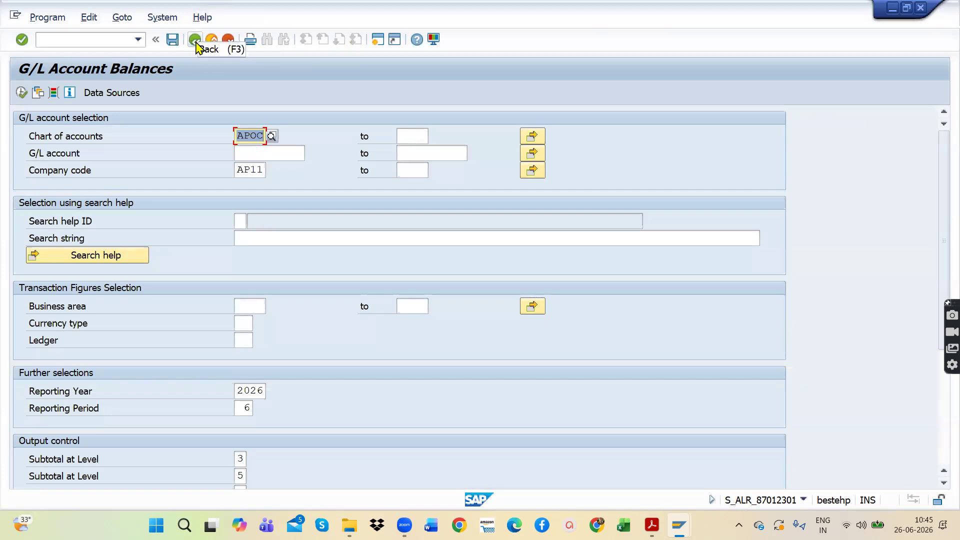
left_click(196, 43)
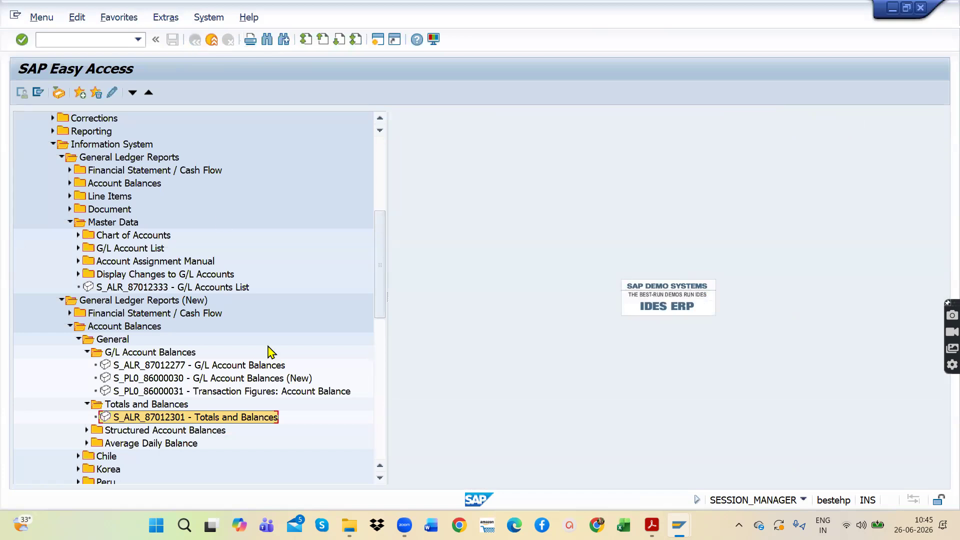
Step: Examine the report folders under Information System, covering both General Ledger Reports and General Ledger Reports (New)
scroll(208, 356, "down", 1)
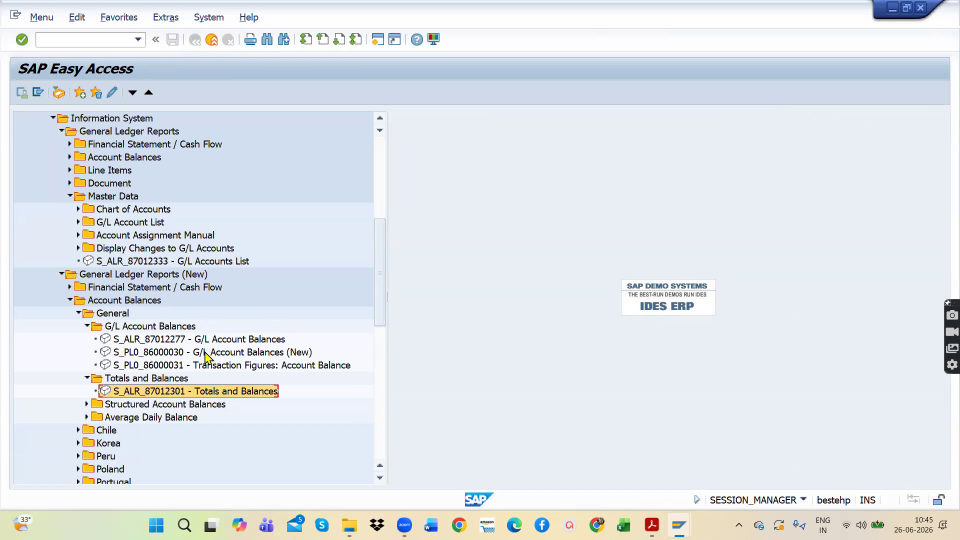
scroll(207, 356, "down", 1)
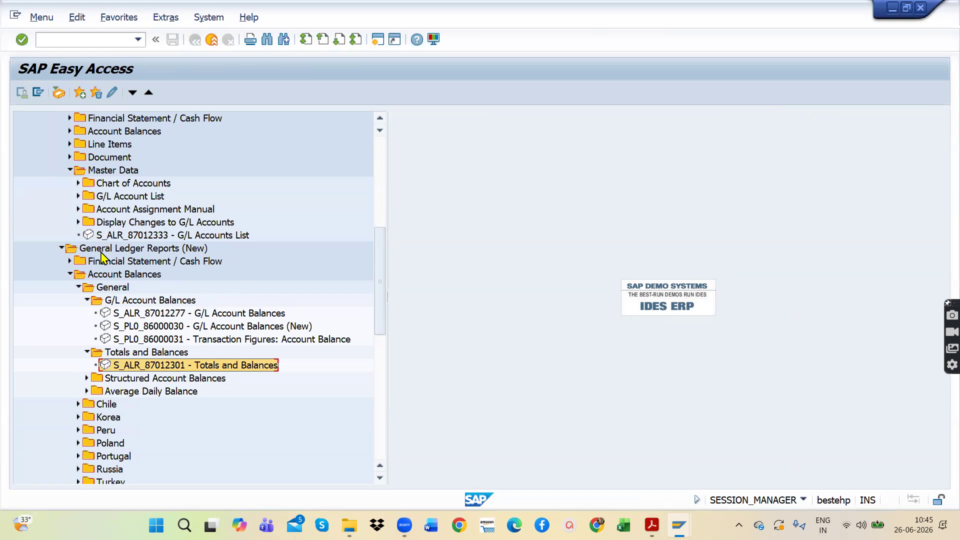
scroll(204, 286, "up", 2)
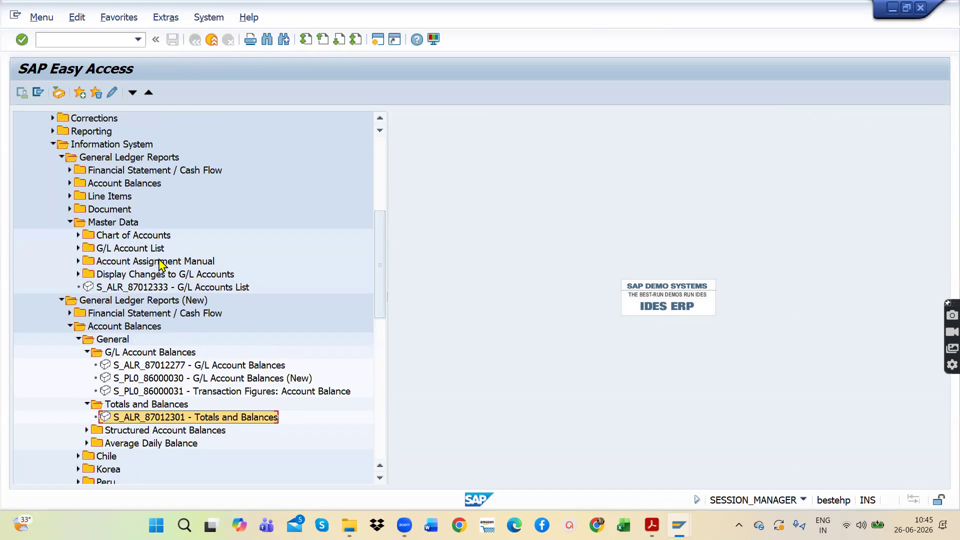
scroll(161, 265, "up", 1)
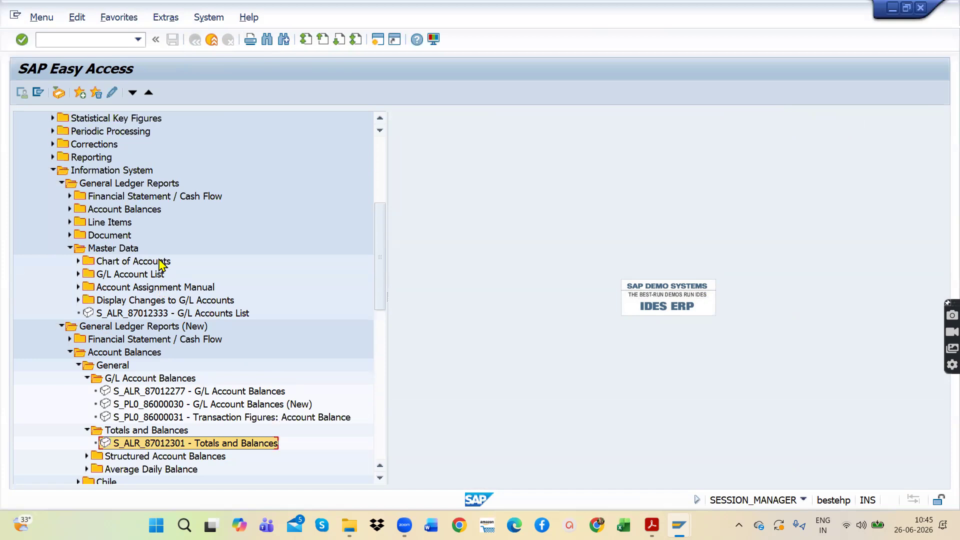
scroll(161, 265, "down", 3)
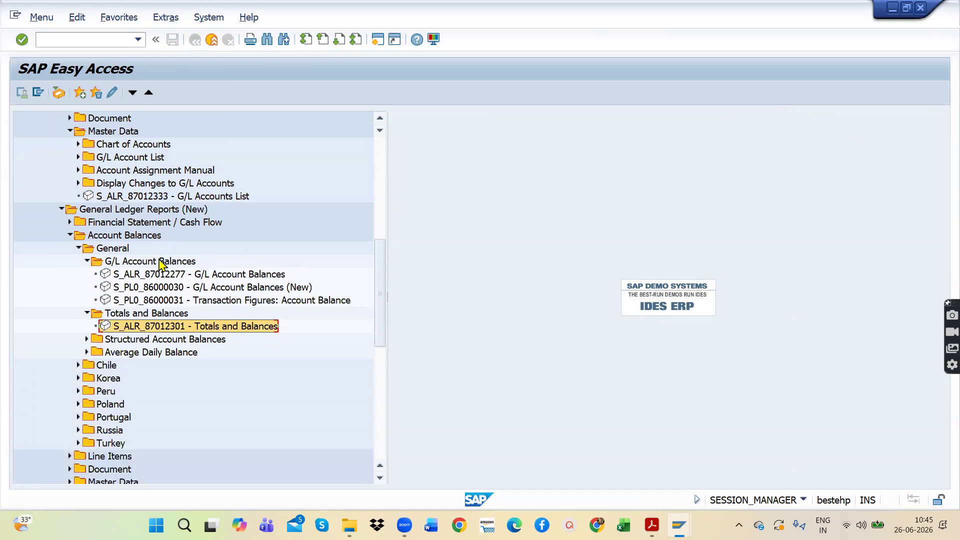
scroll(161, 266, "down", 3)
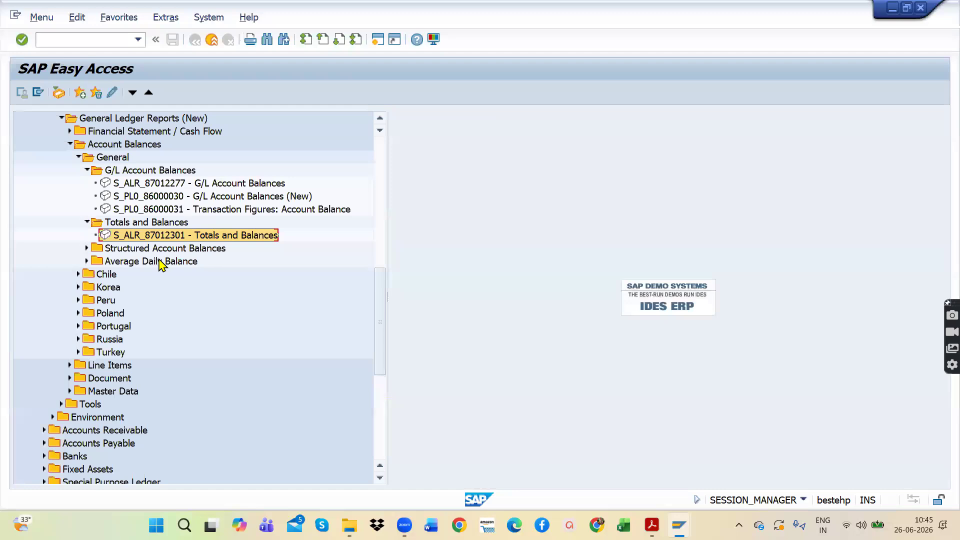
left_click(79, 42)
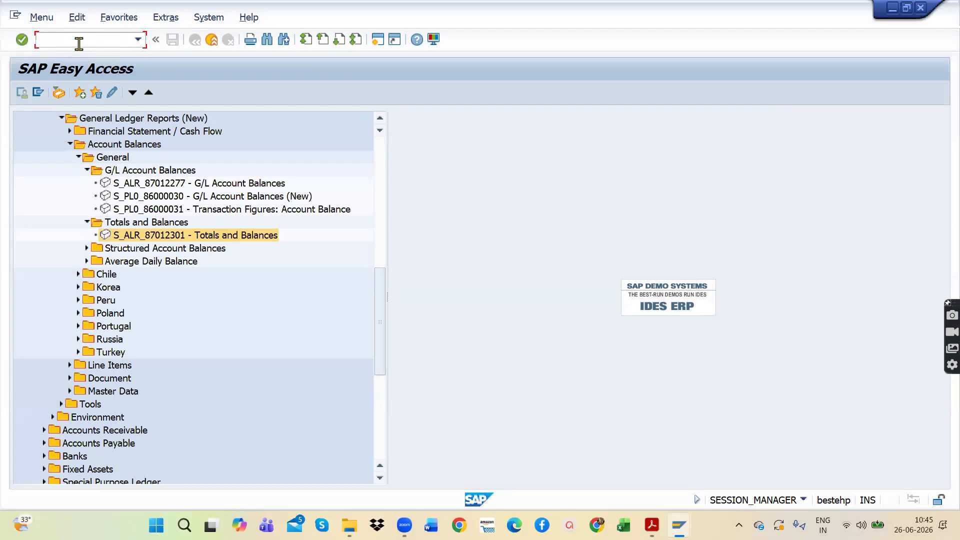
scroll(176, 263, "up", 1)
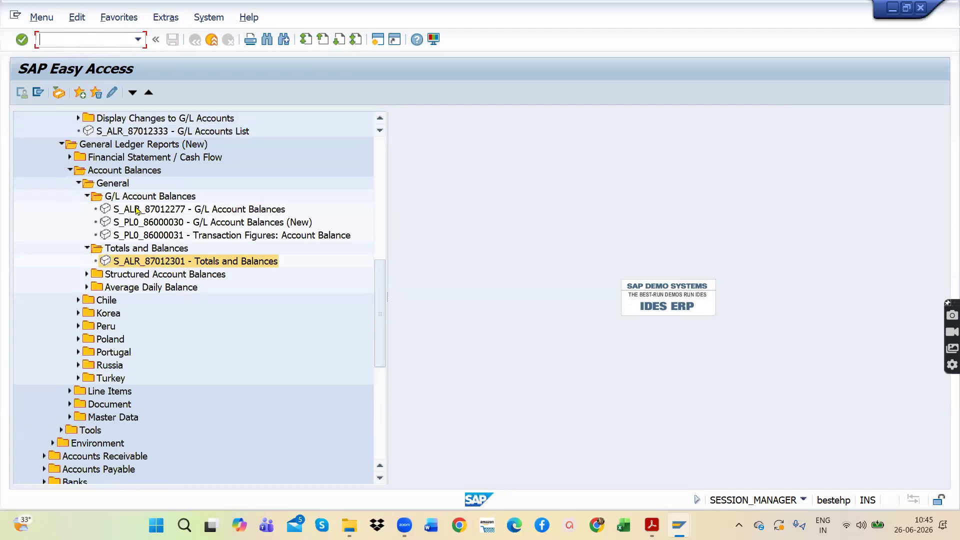
scroll(136, 210, "up", 3)
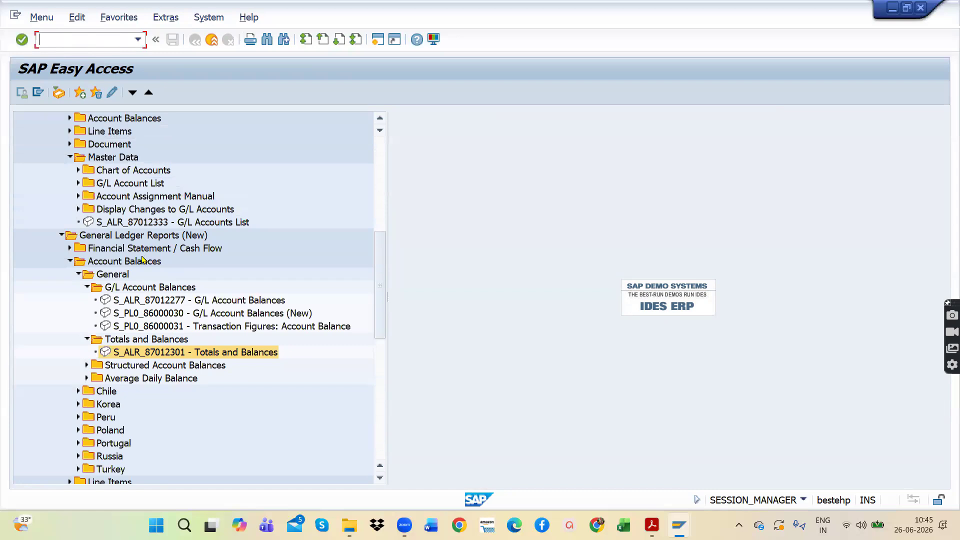
scroll(130, 240, "up", 4)
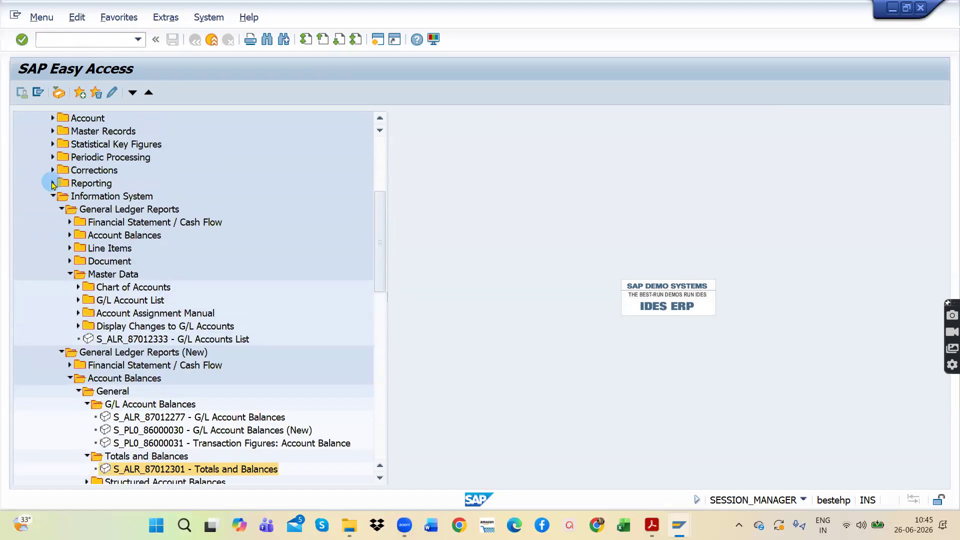
Step: Expand the Reporting folder, and collapse and re-expand the General Ledger Reports folder under Information System
left_click(52, 183)
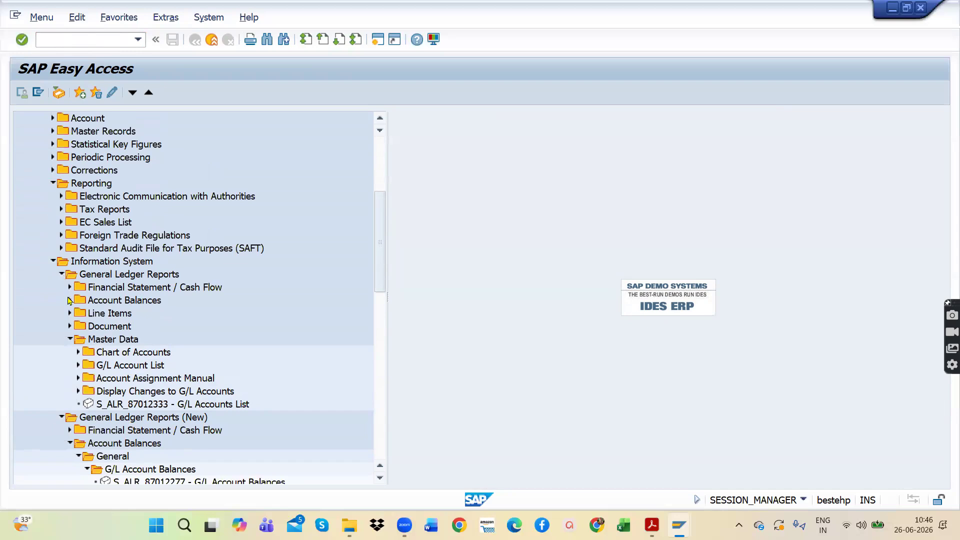
left_click(62, 275)
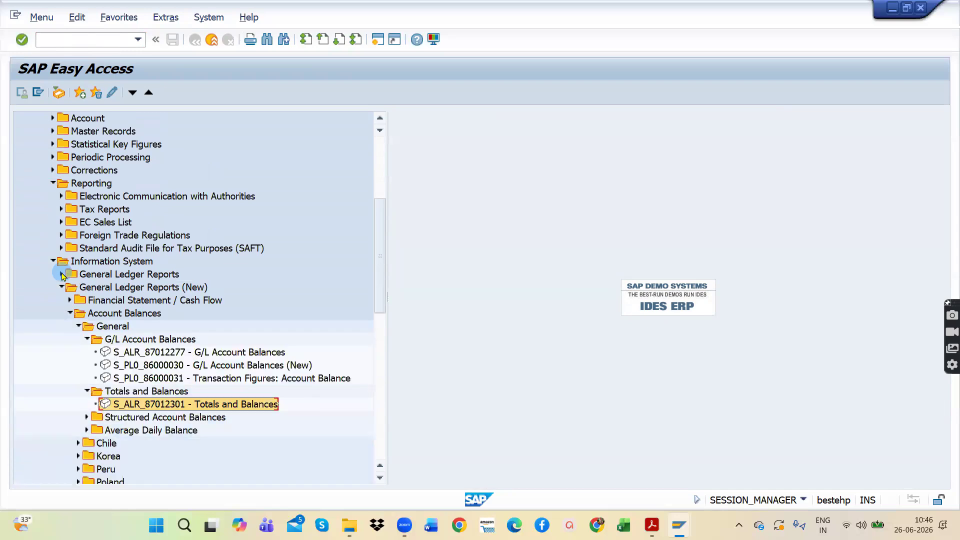
left_click(62, 275)
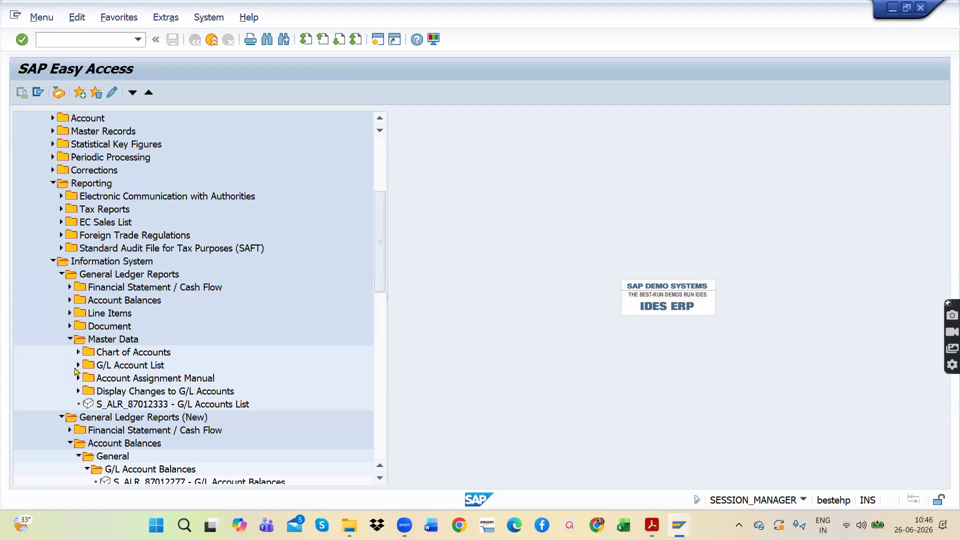
Step: Open S_ALR_87012333 - G/L Accounts List to view its chart of accounts and company code selections, and leave it without running
left_click(140, 405)
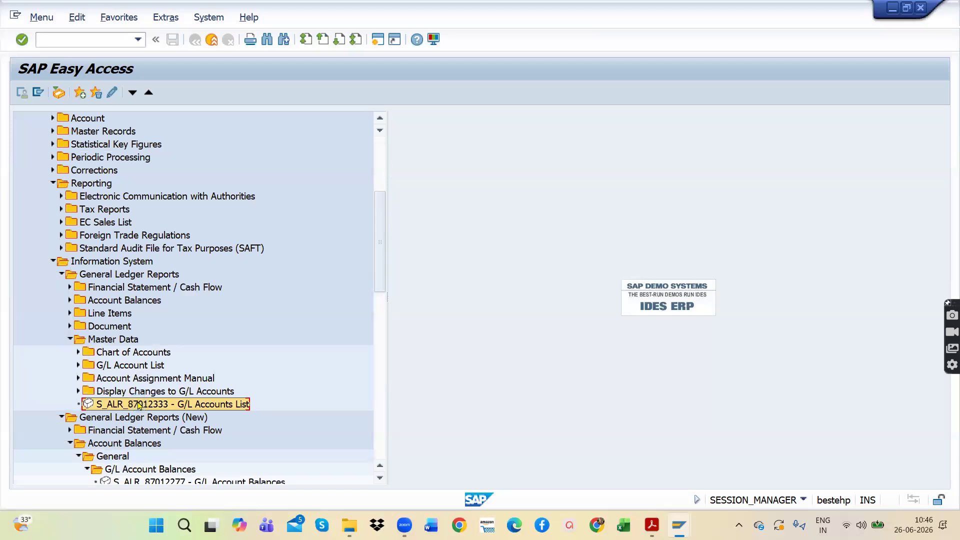
double_click(140, 405)
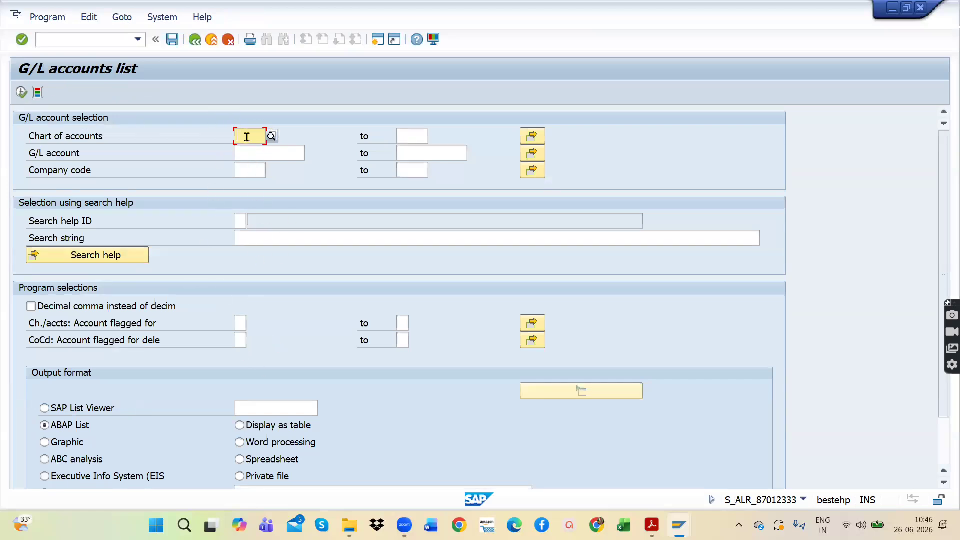
left_click(249, 172)
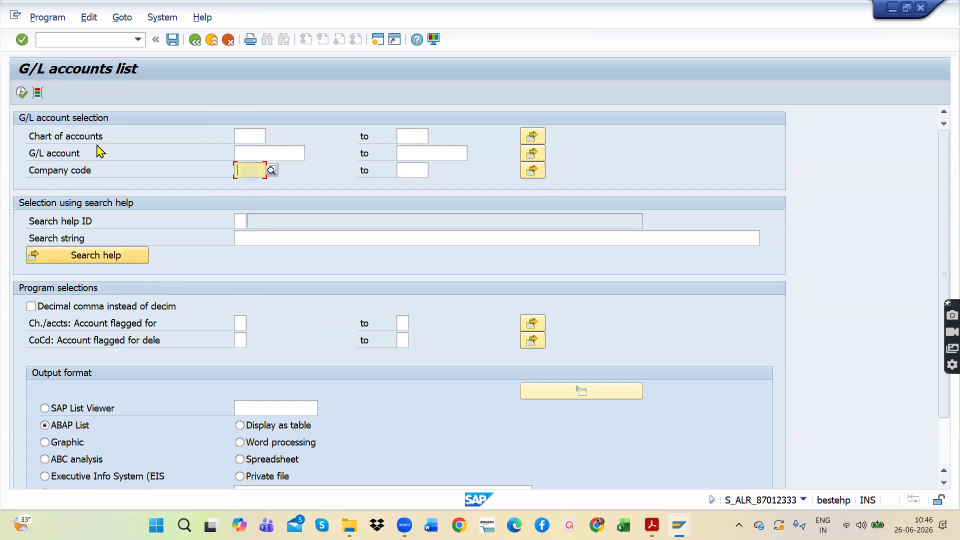
left_click(195, 40)
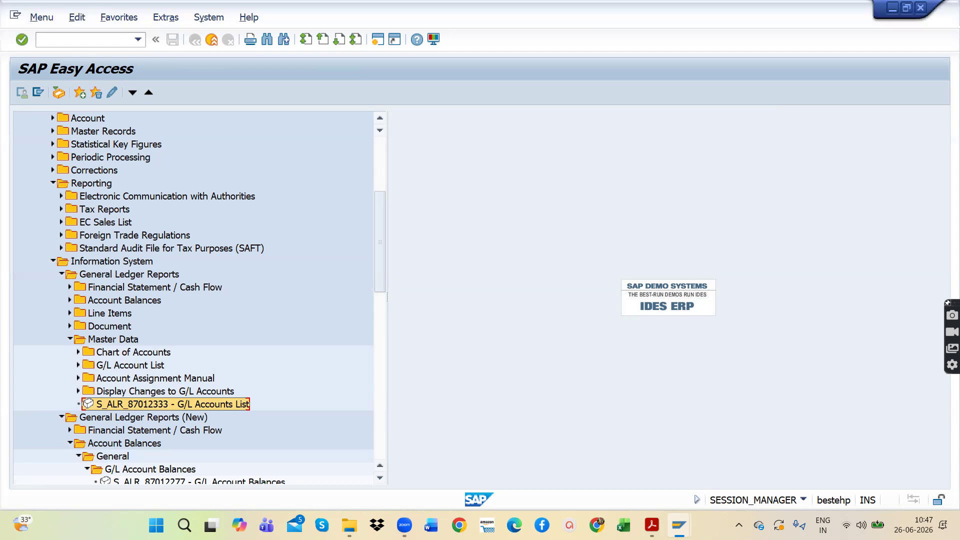
Step: Switch to the PDF notes in Adobe Acrobat and review the list of SAP tables, pointing out GL posting table BSEG
mouse_move(404, 526)
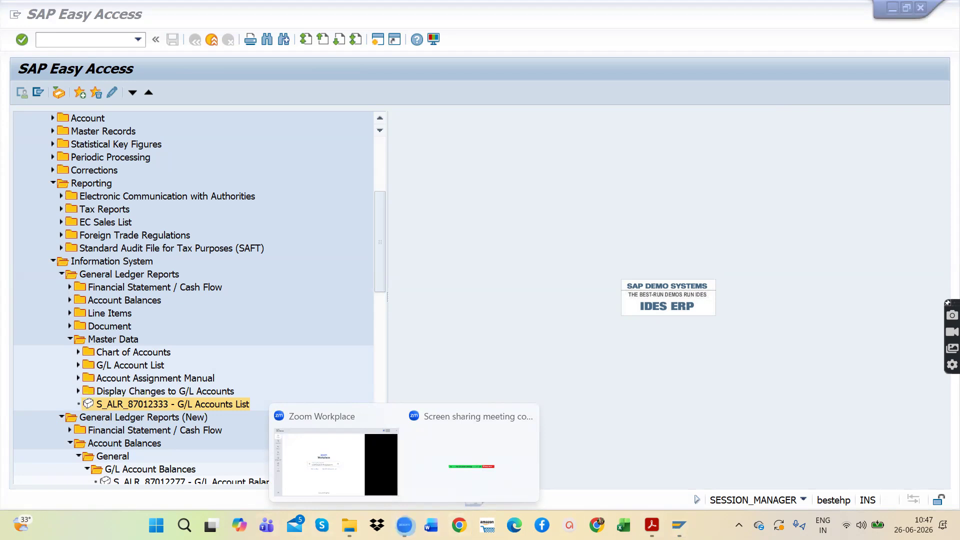
left_click(652, 526)
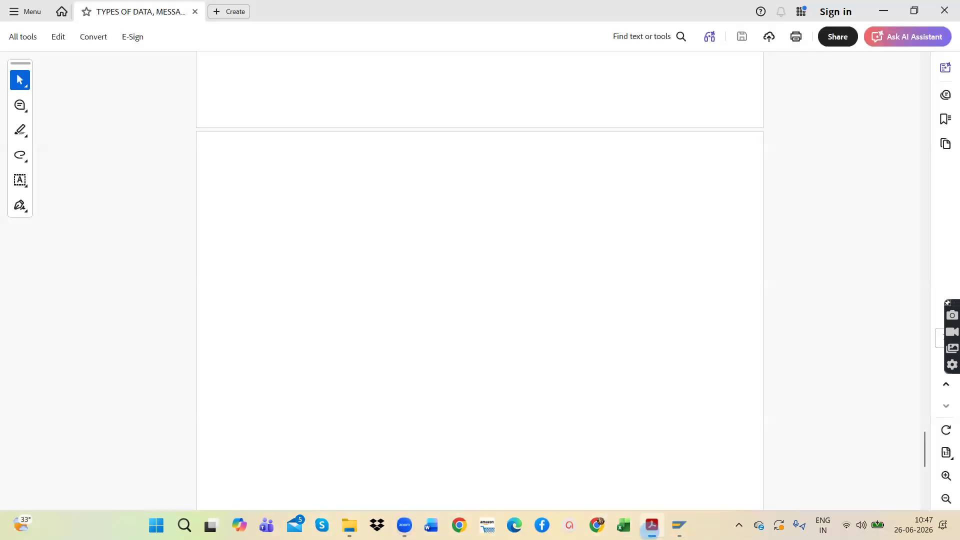
scroll(484, 285, "up", 3)
scroll(485, 284, "up", 3)
scroll(549, 278, "down", 1)
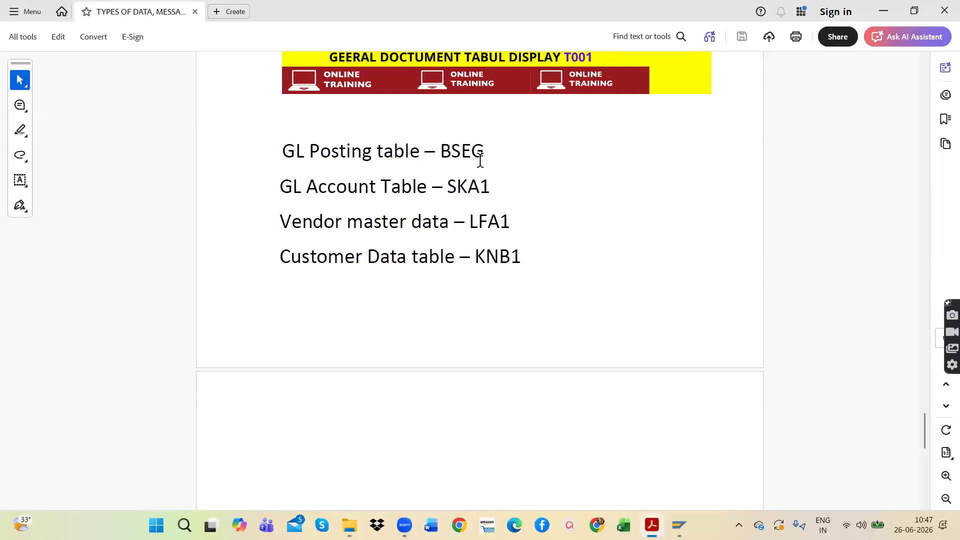
left_click_drag(493, 150, 431, 151)
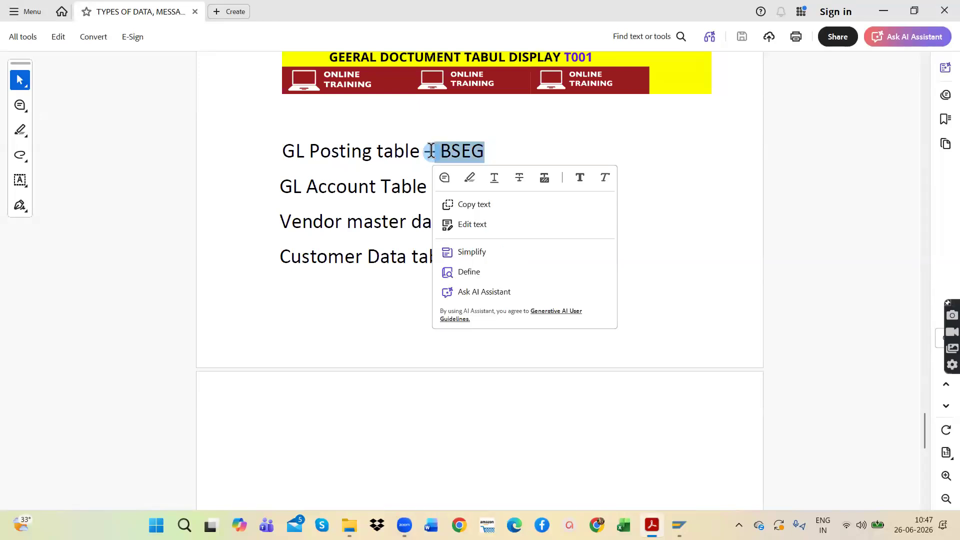
left_click(520, 149)
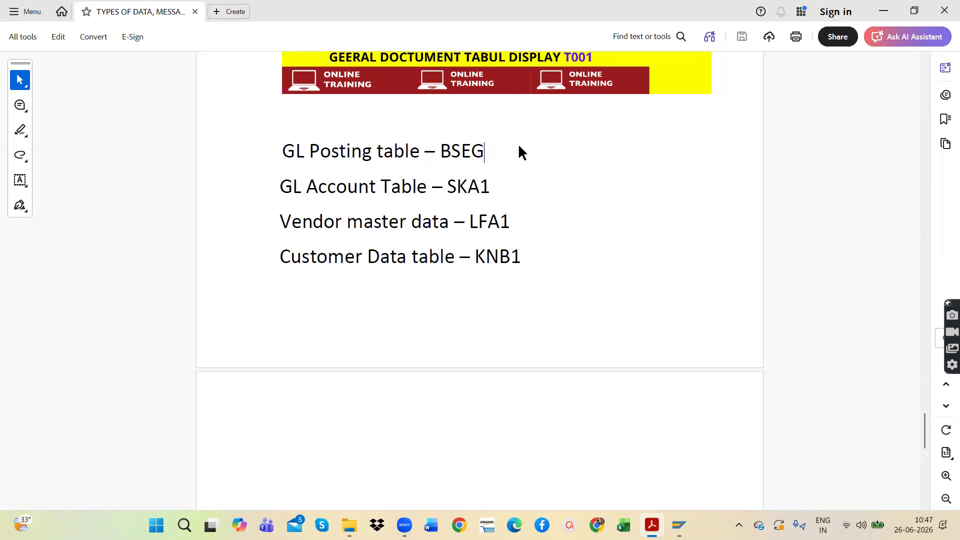
left_click(444, 150)
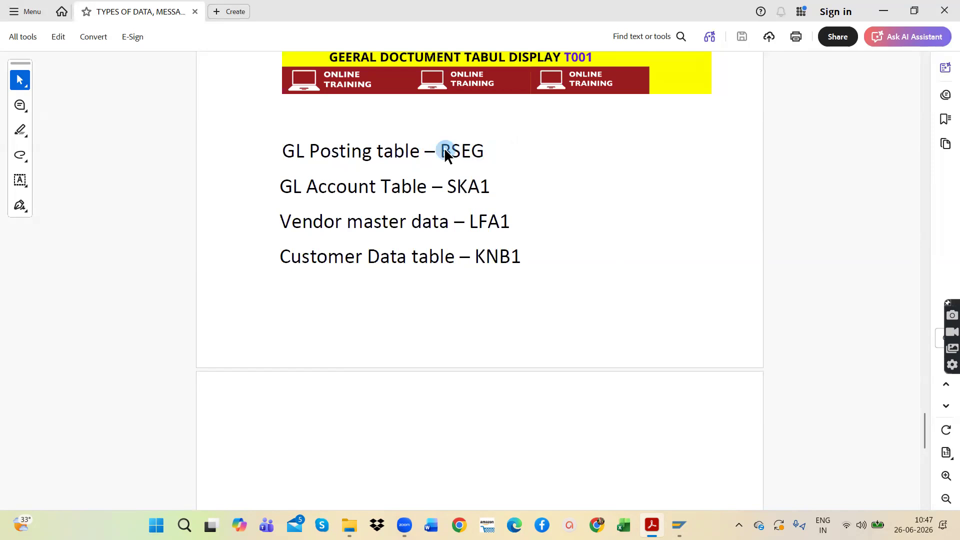
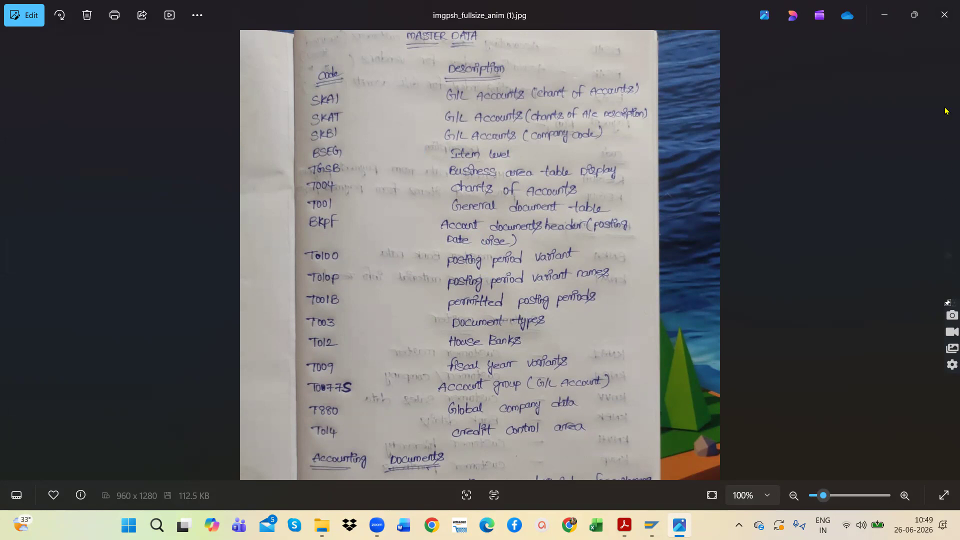
Step: Close the handwritten notes image, open the SAP TABLES Word document, and highlight BSEG, the GL master data tables SKA1 to SKAT, and BKPF
left_click(944, 15)
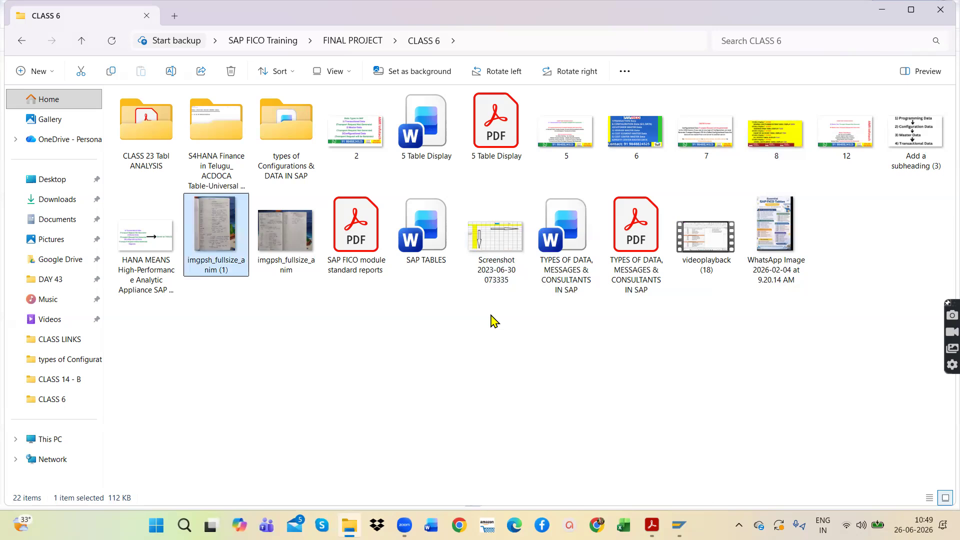
double_click(437, 228)
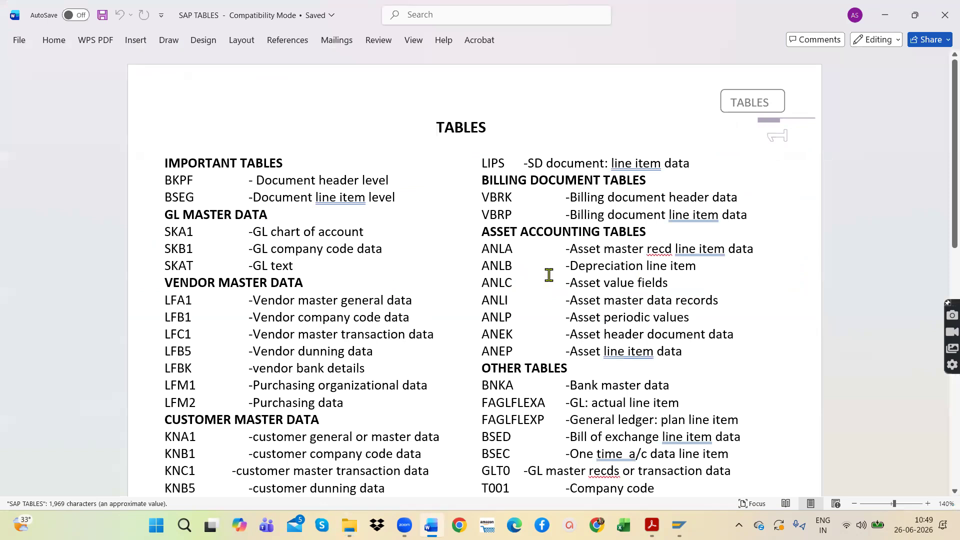
left_click_drag(404, 216, 156, 220)
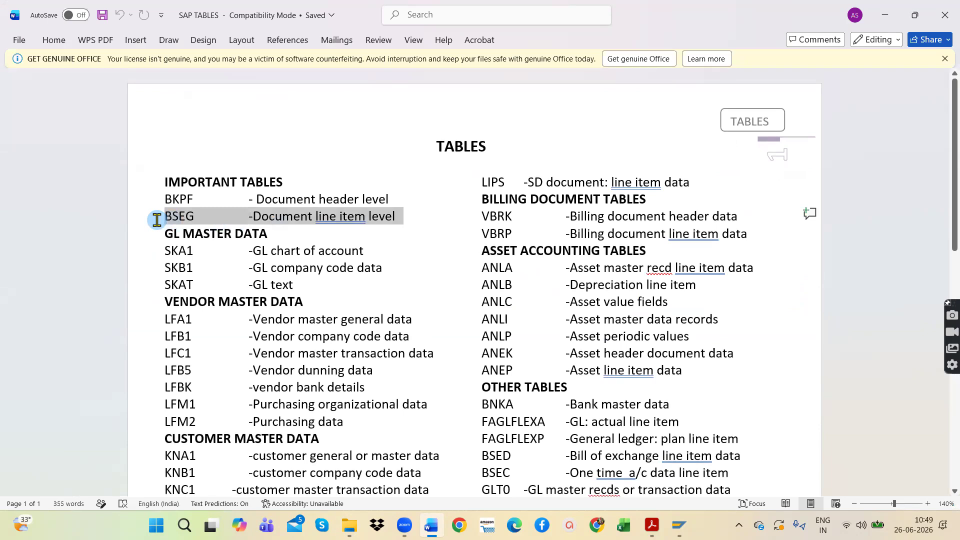
left_click_drag(378, 251, 155, 250)
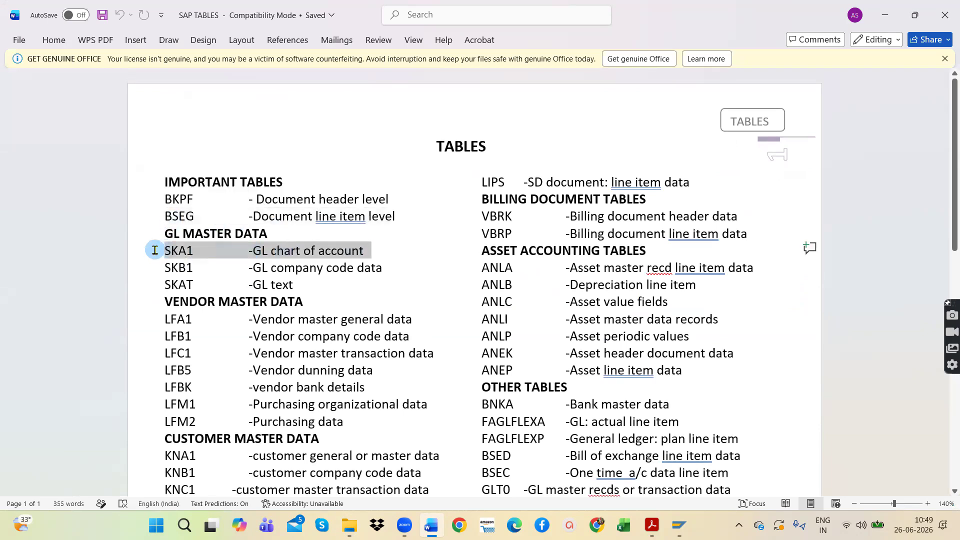
left_click_drag(300, 285, 155, 249)
left_click_drag(394, 216, 128, 219)
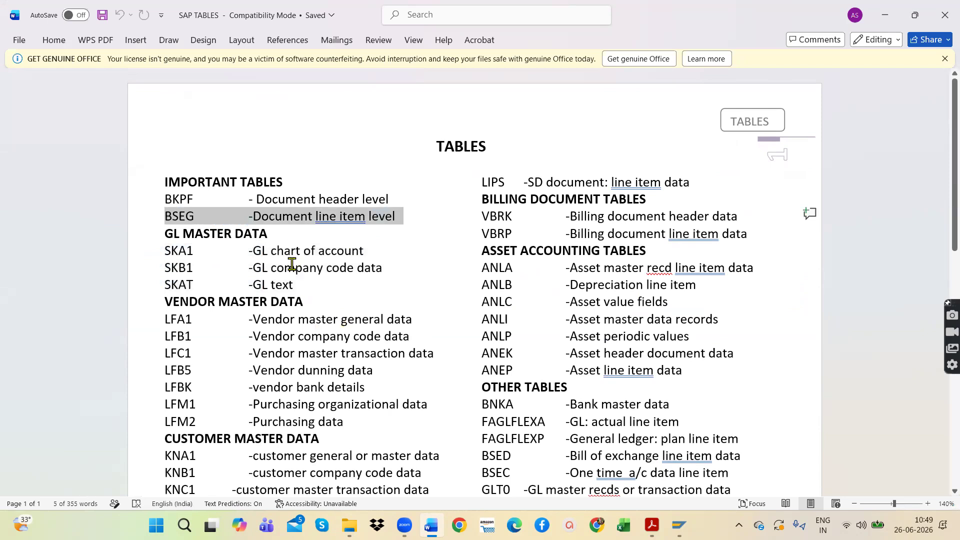
left_click_drag(301, 284, 140, 187)
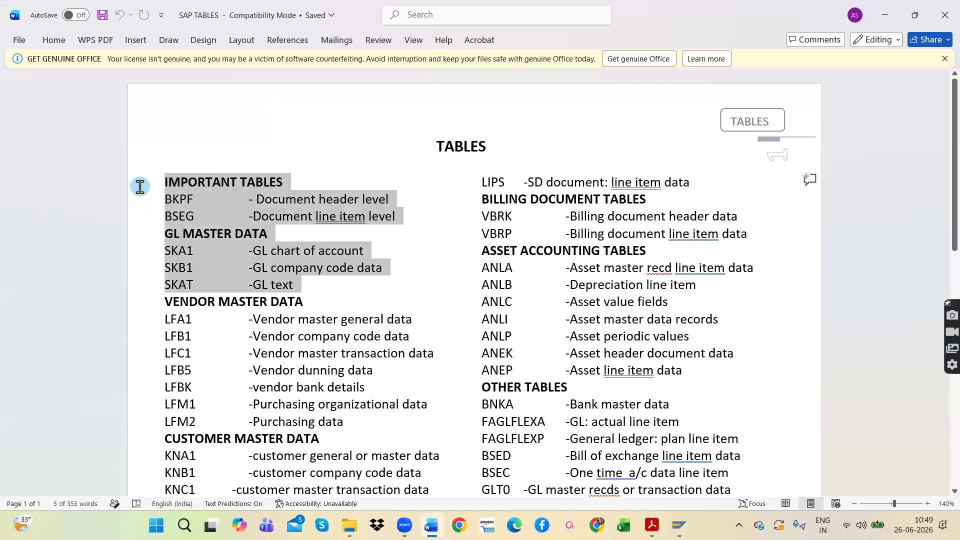
left_click(225, 214)
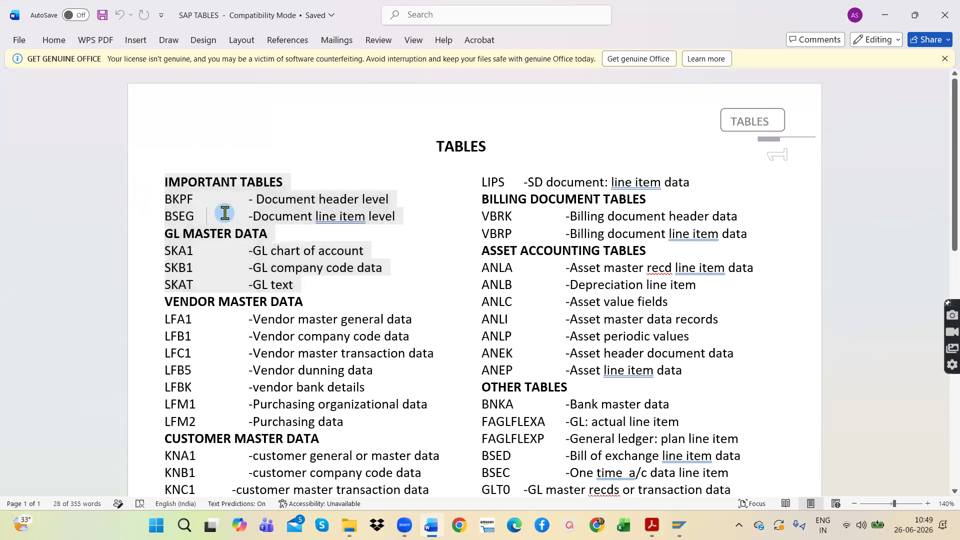
left_click_drag(194, 198, 163, 194)
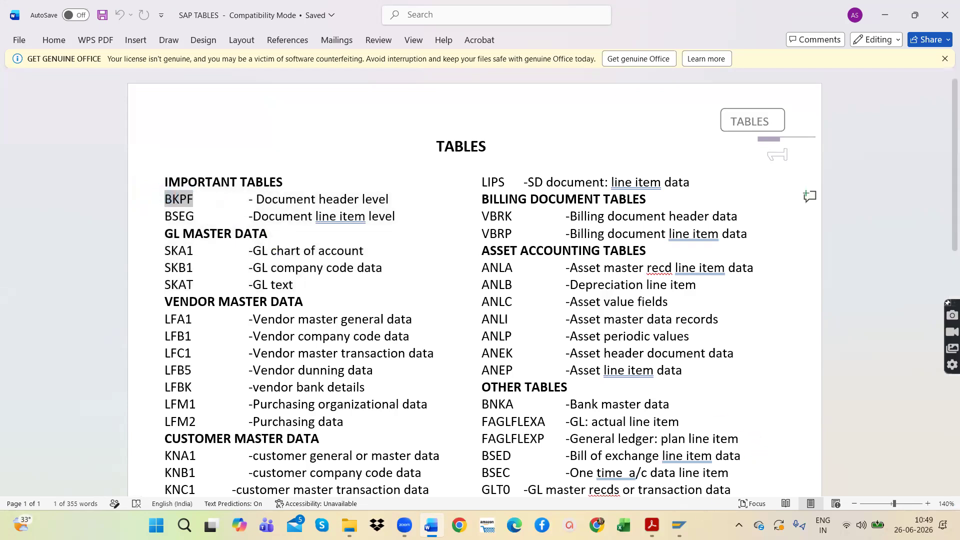
Step: Switch to the SAP General Table Display session, leave the KNB1 screen, and restart transaction SE16N
left_click(679, 525)
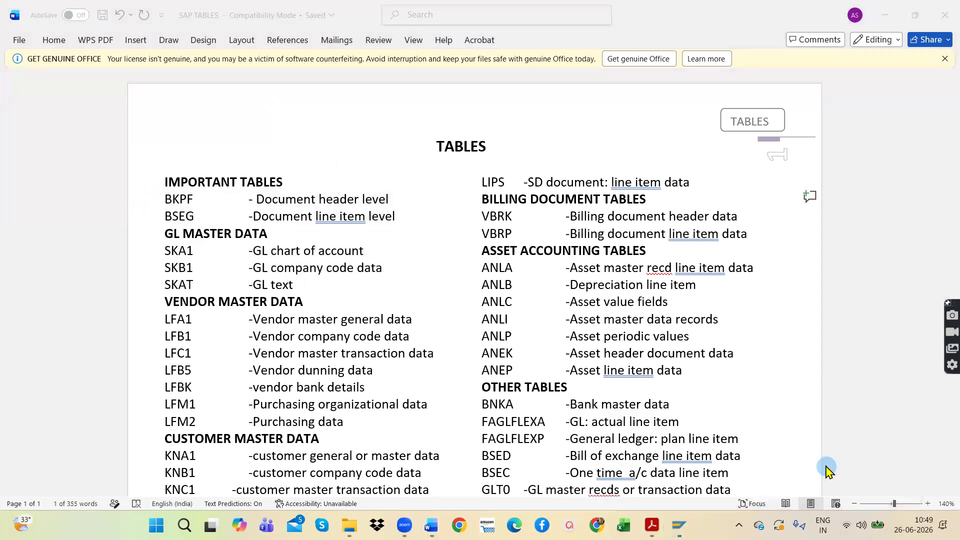
left_click(828, 469)
left_click(196, 41)
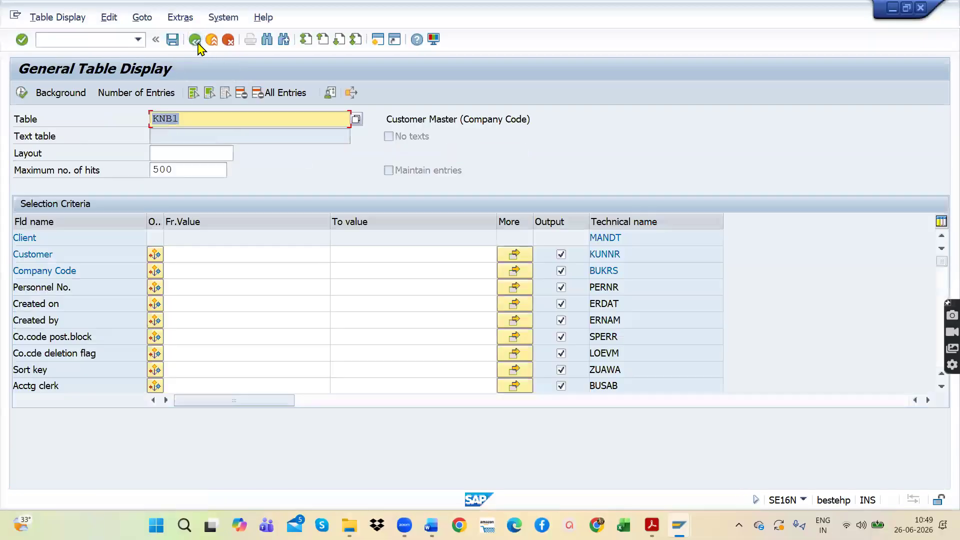
left_click(196, 41)
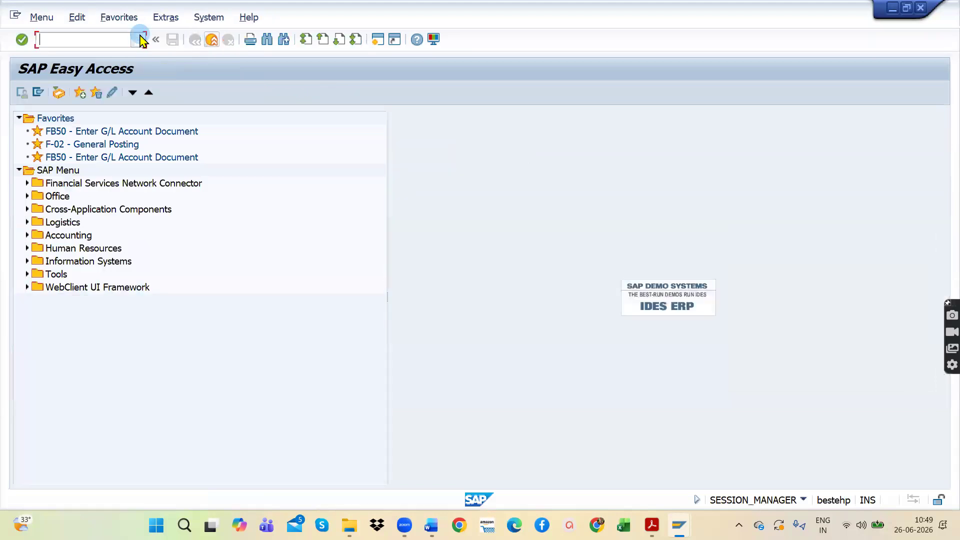
left_click(138, 39)
left_click(109, 78)
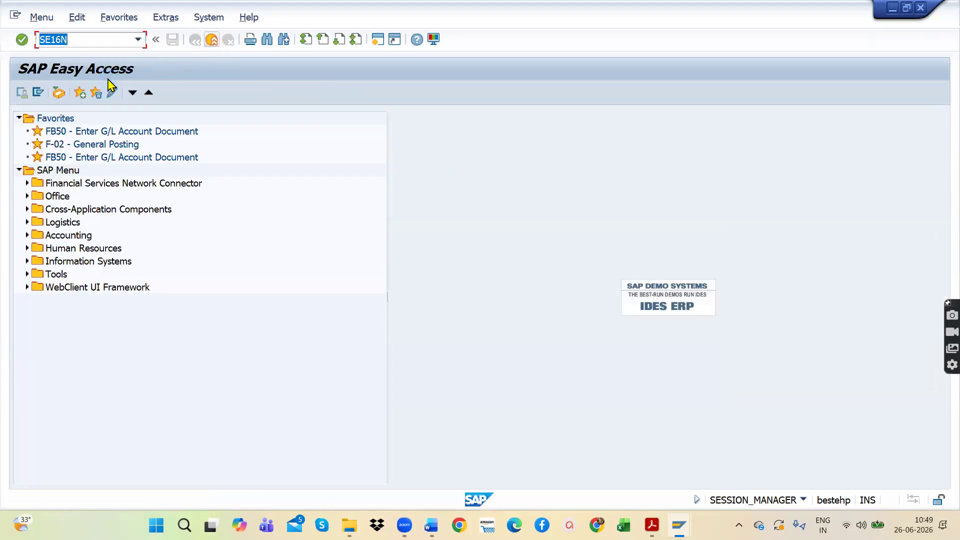
key("Return")
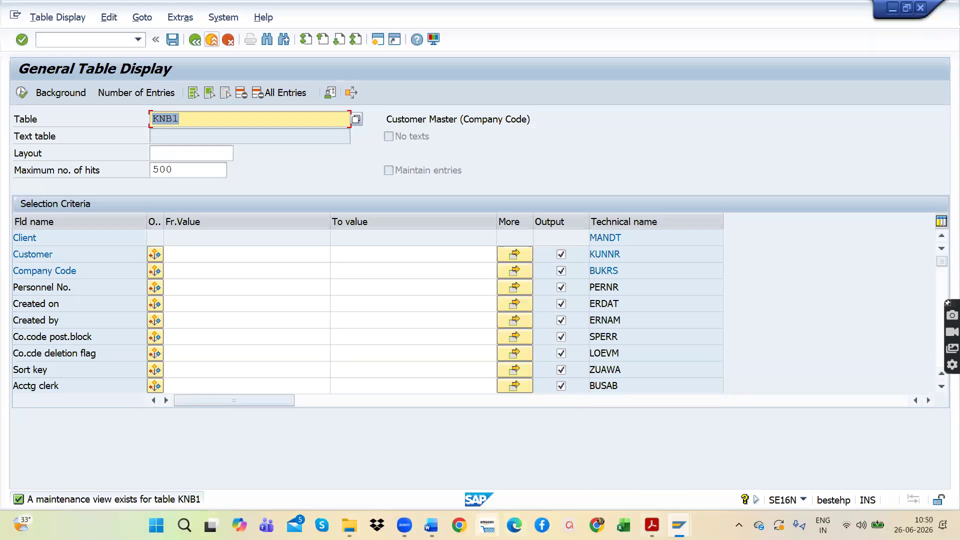
Step: Highlight the BKPF document header level entry in the Word table list, and load table BKPF in SAP's General Table Display
left_click(433, 526)
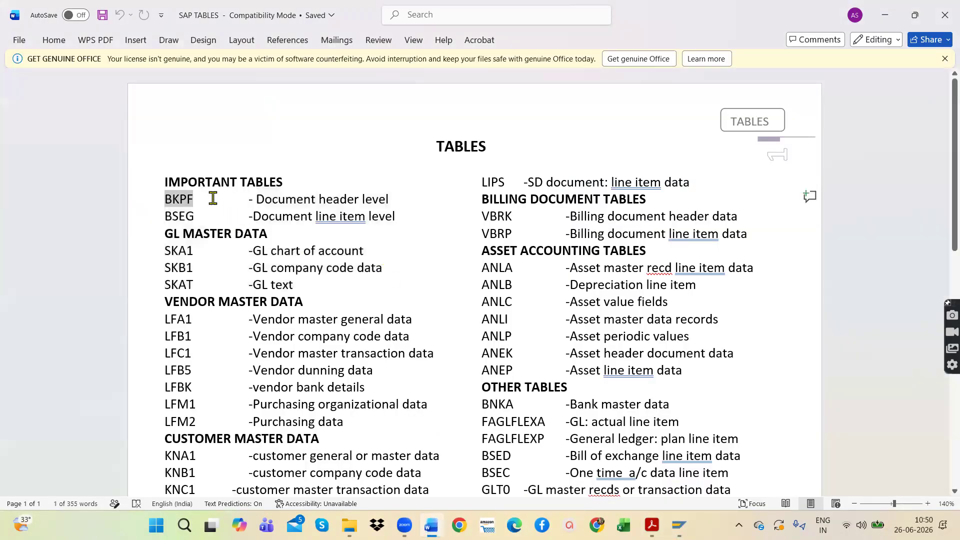
left_click_drag(398, 199, 161, 200)
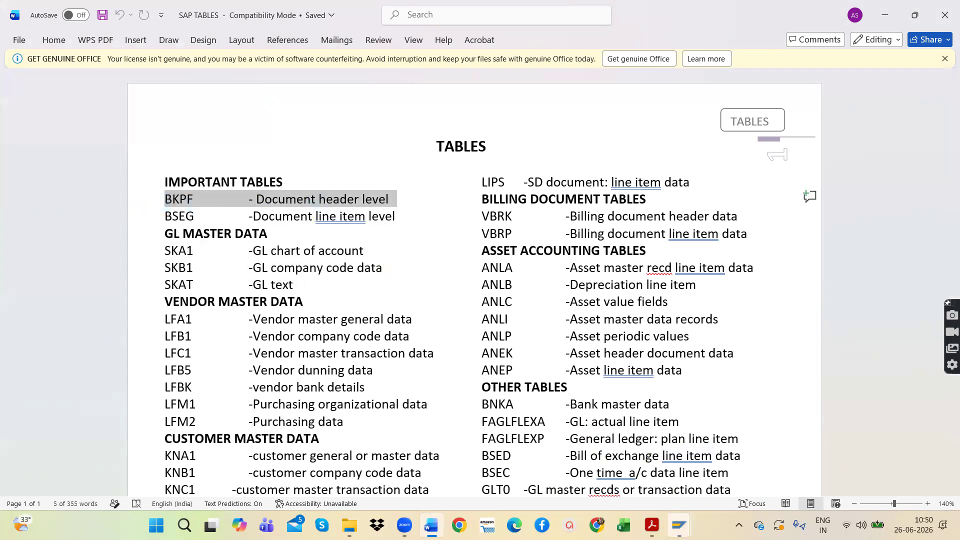
mouse_move(681, 525)
left_click(852, 467)
left_click(208, 126)
double_click(208, 120)
key("BackSpace")
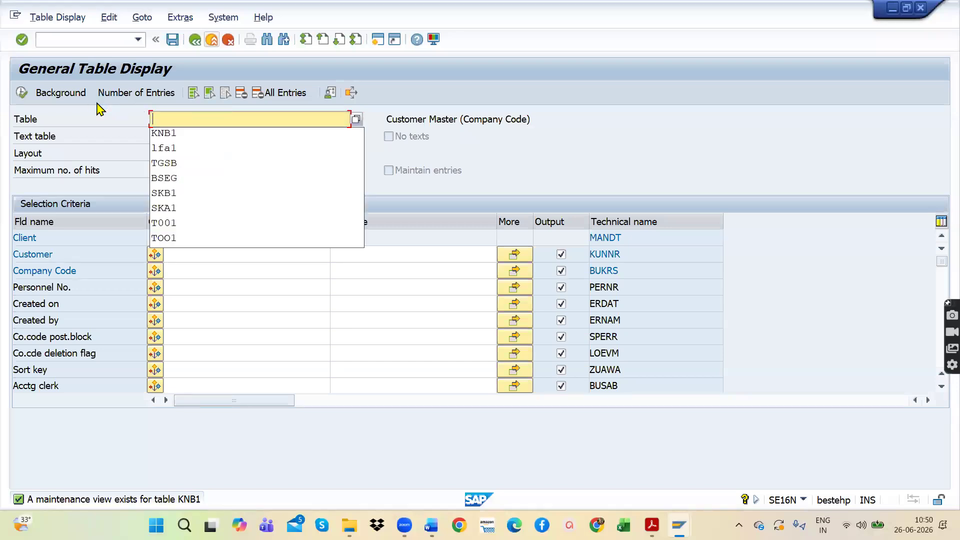
type("BKPF")
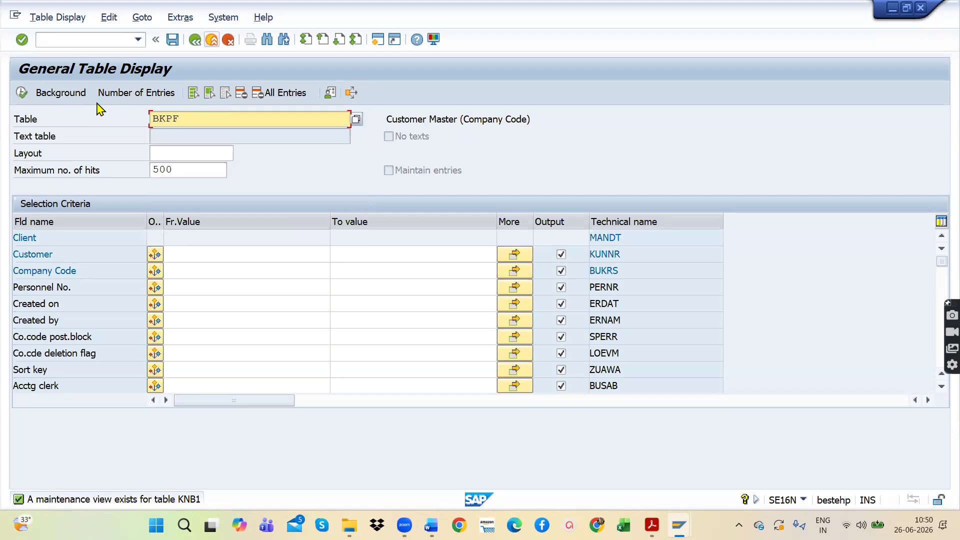
key("Return")
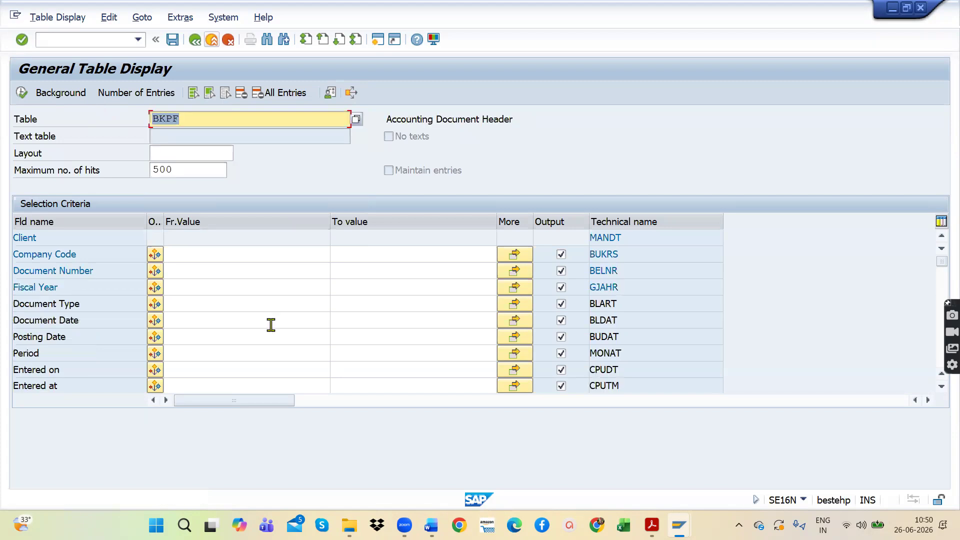
Step: Display the BKPF entries for company code AP11 and look through the list of document headers
left_click(214, 258)
type("AP")
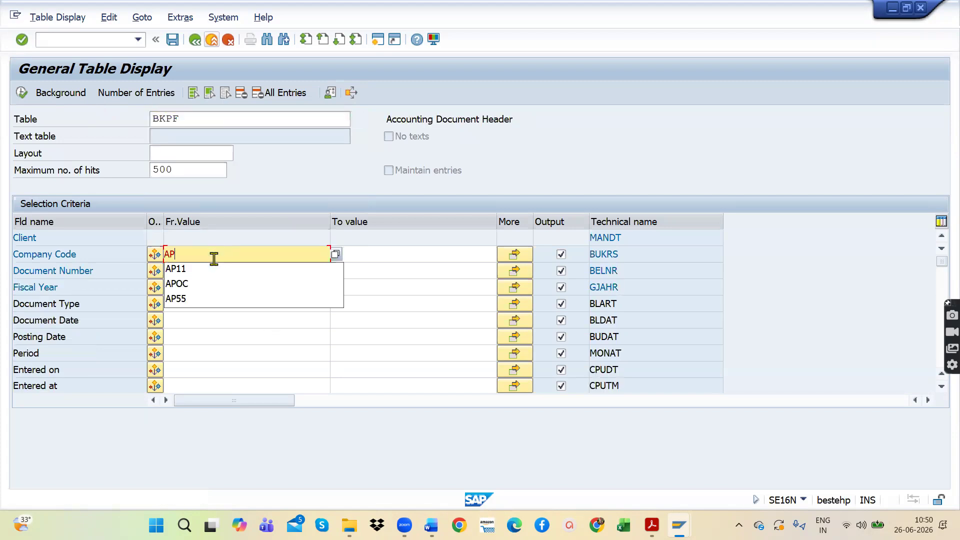
type("11")
key("Return")
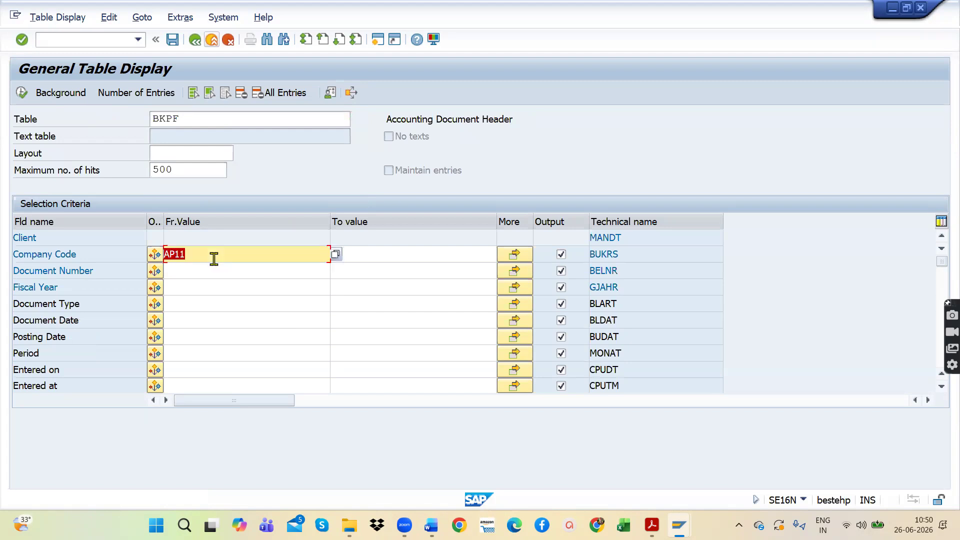
left_click(22, 93)
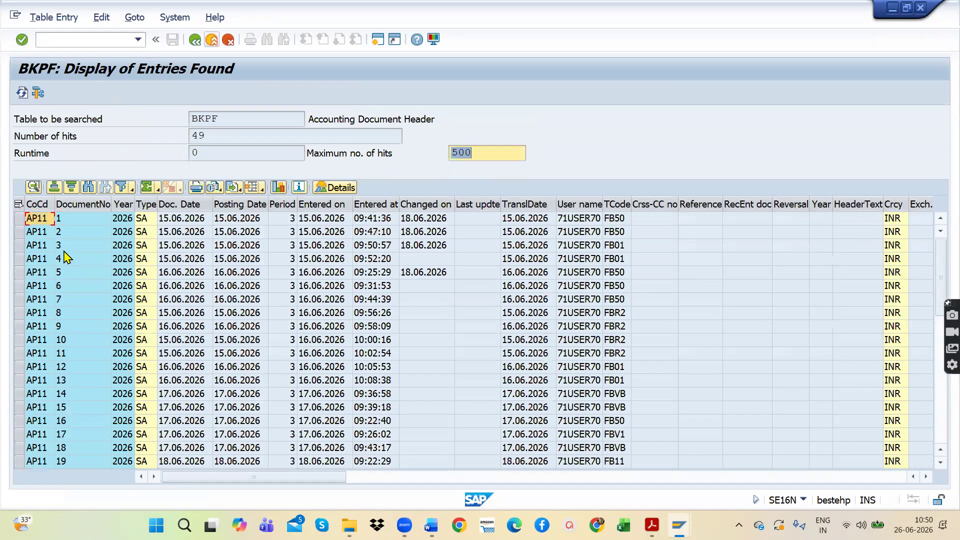
left_click(71, 220)
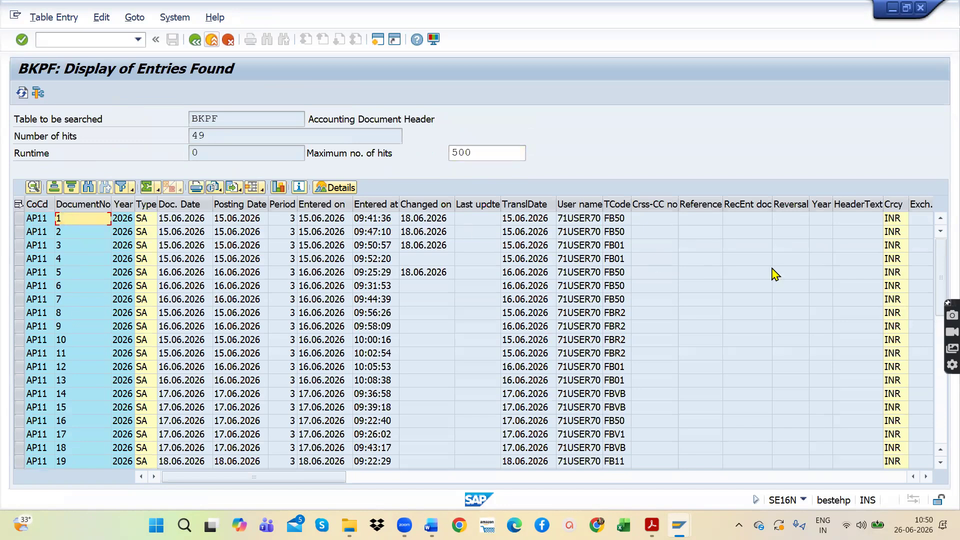
scroll(832, 296, "down", 6)
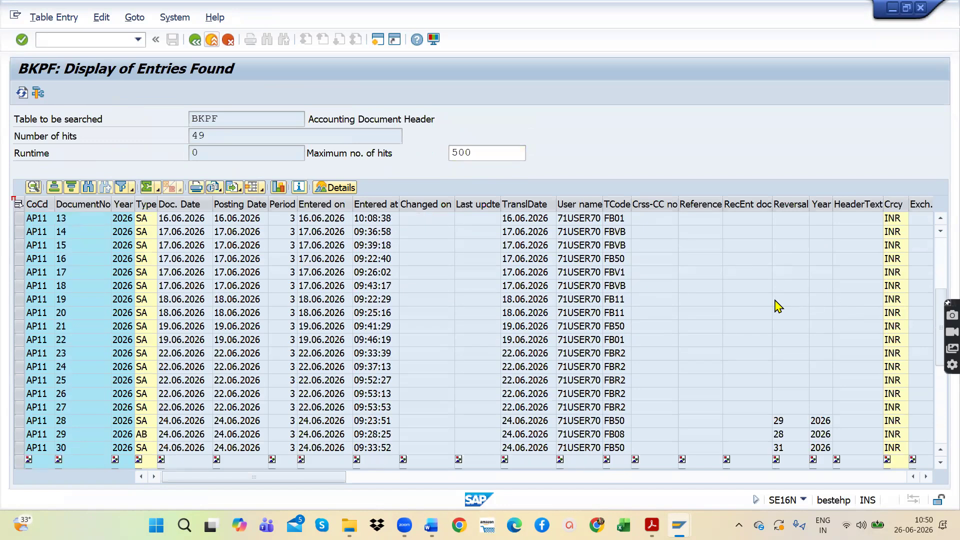
scroll(774, 305, "up", 6)
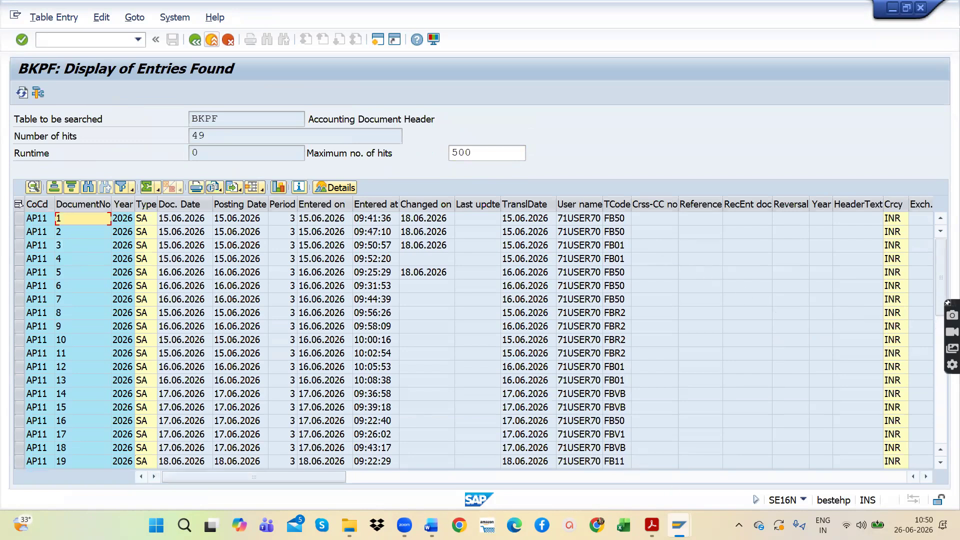
Step: Switch to the SAP Easy Access session with the expanded Information System tree and show its transaction history
left_click(679, 525)
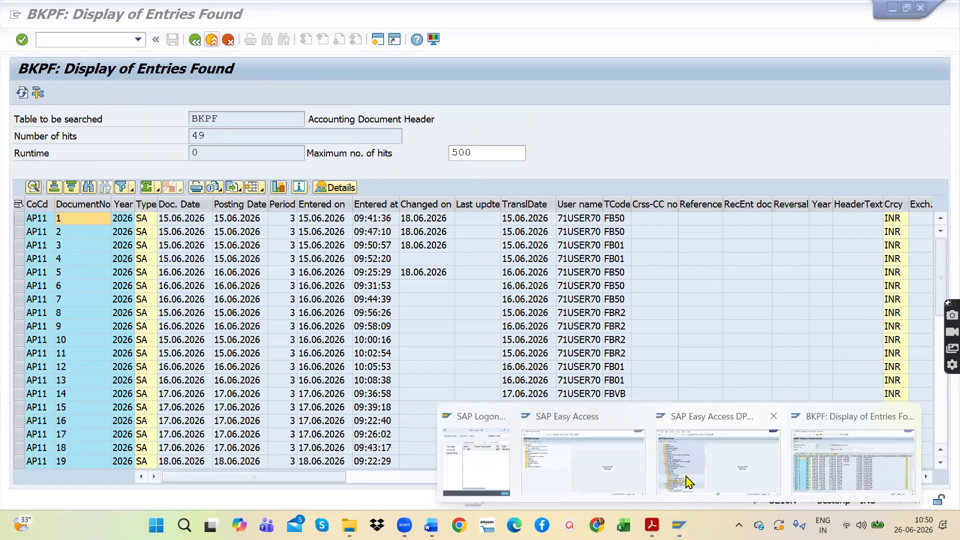
left_click(689, 482)
left_click(139, 40)
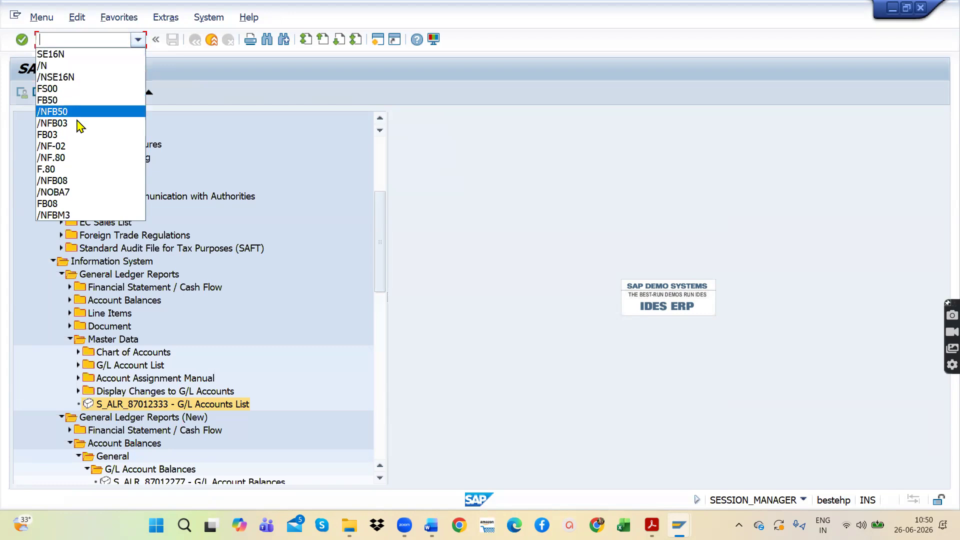
left_click(70, 38)
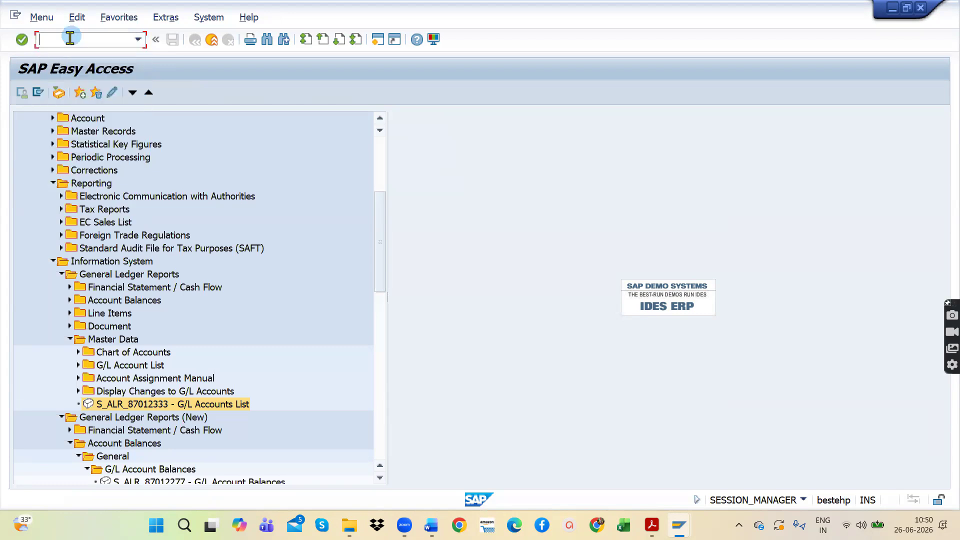
type("S")
key("Num_Lock")
key("Insert")
key("Return")
left_click(69, 38)
Step: Start transaction FB50 from the transaction history to enter a G/L account document
left_click(138, 40)
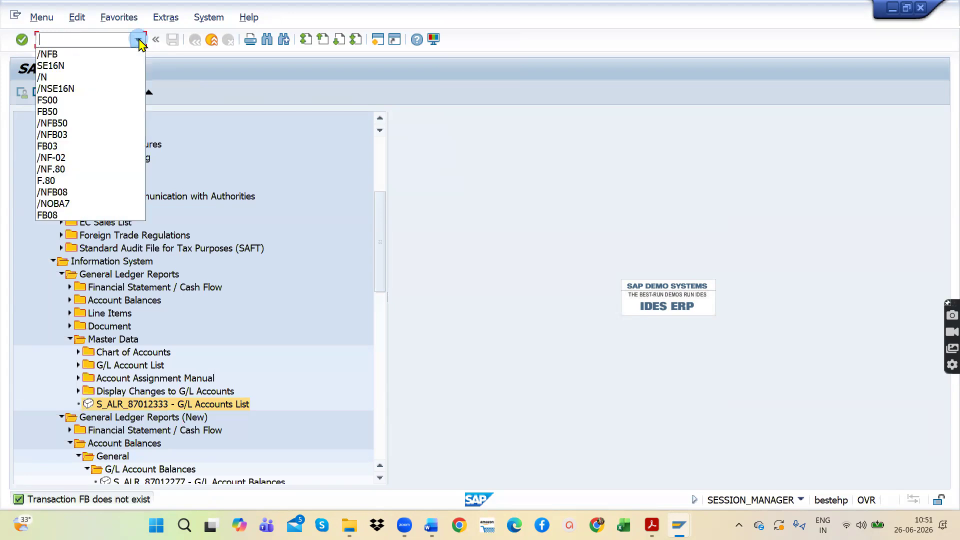
left_click(100, 111)
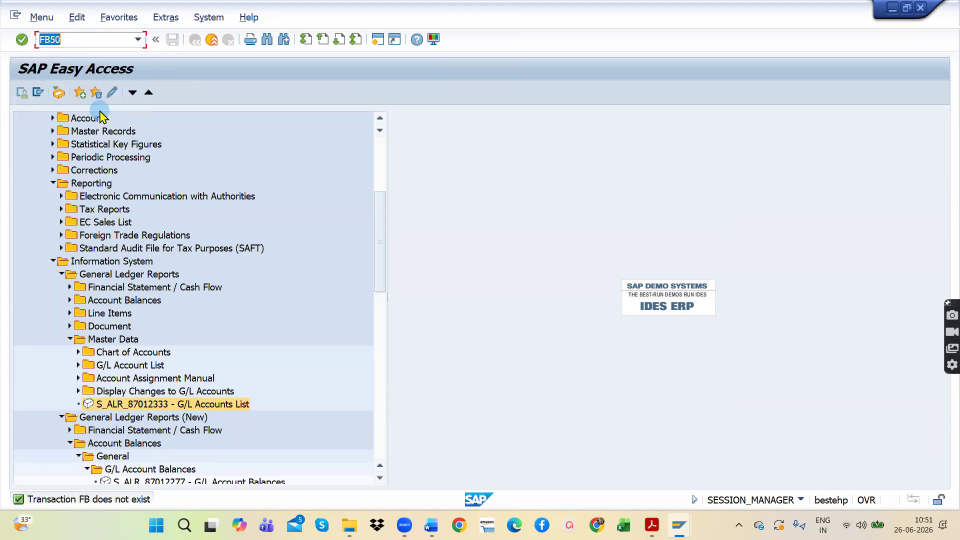
key("Return")
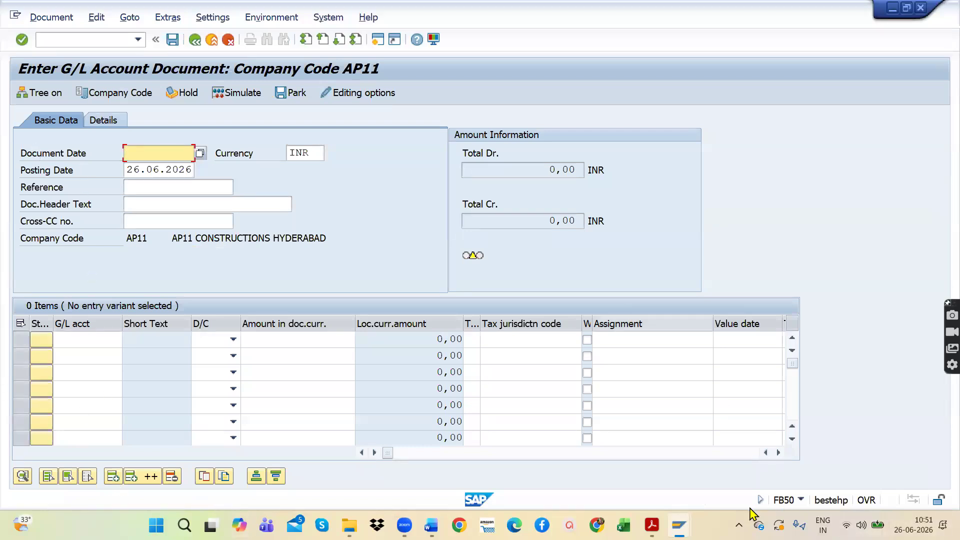
Step: Bring up the BKPF entries list, and return to the FB50 document entry screen for company code AP11
left_click(892, 9)
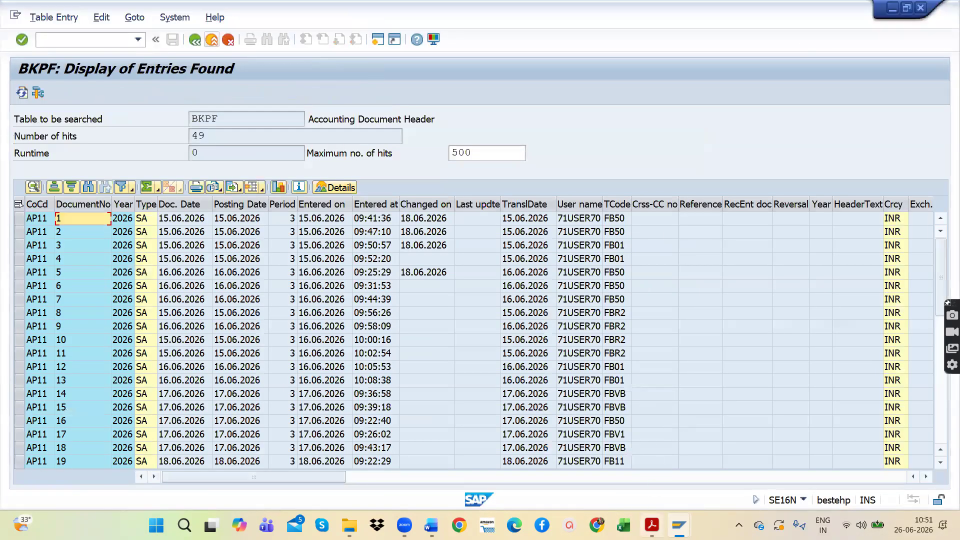
left_click(404, 525)
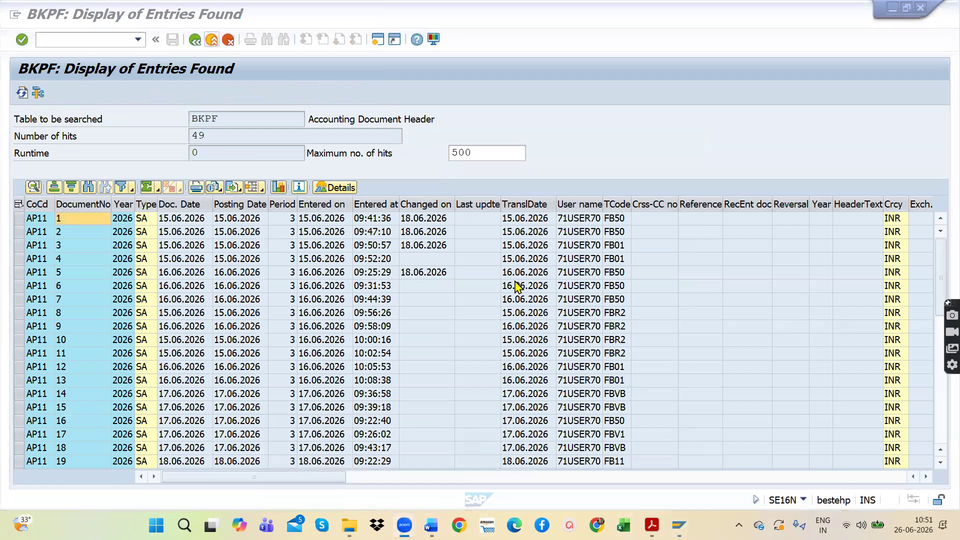
mouse_move(679, 526)
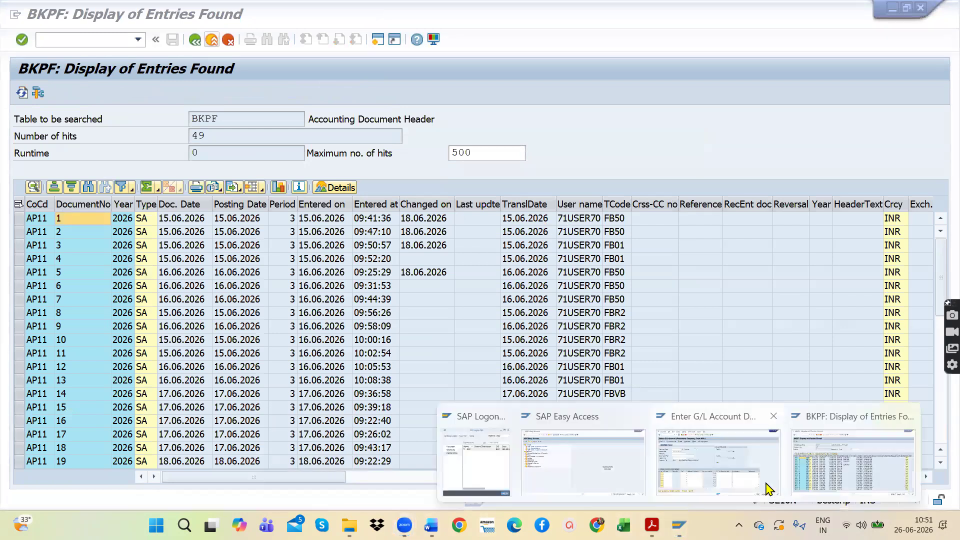
left_click(720, 473)
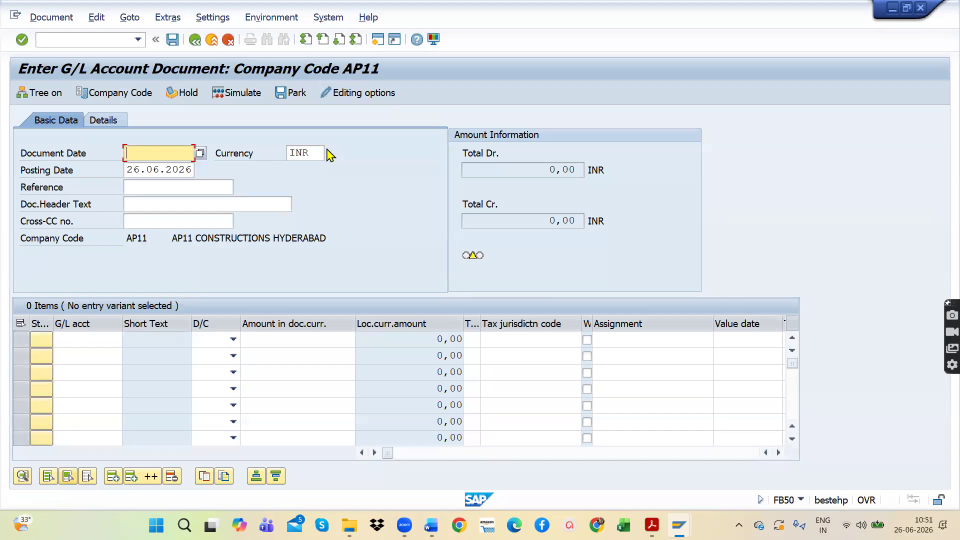
key("alt+Tab")
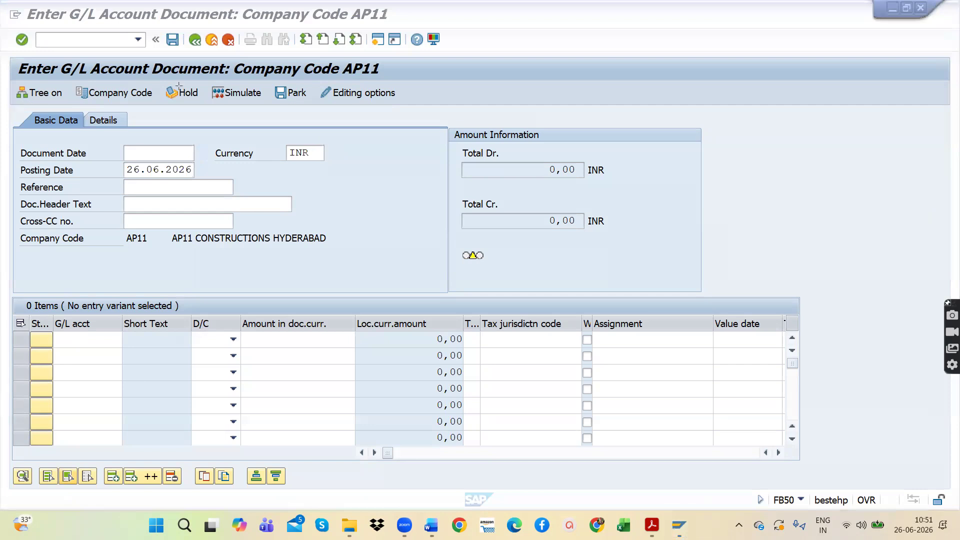
Step: Examine the FB50 header area, including its date, currency, reference and text fields, and the line item table beneath it
mouse_move(10, 58)
left_mouse_down()
mouse_move(606, 217)
mouse_move(735, 282)
mouse_move(735, 292)
left_mouse_up()
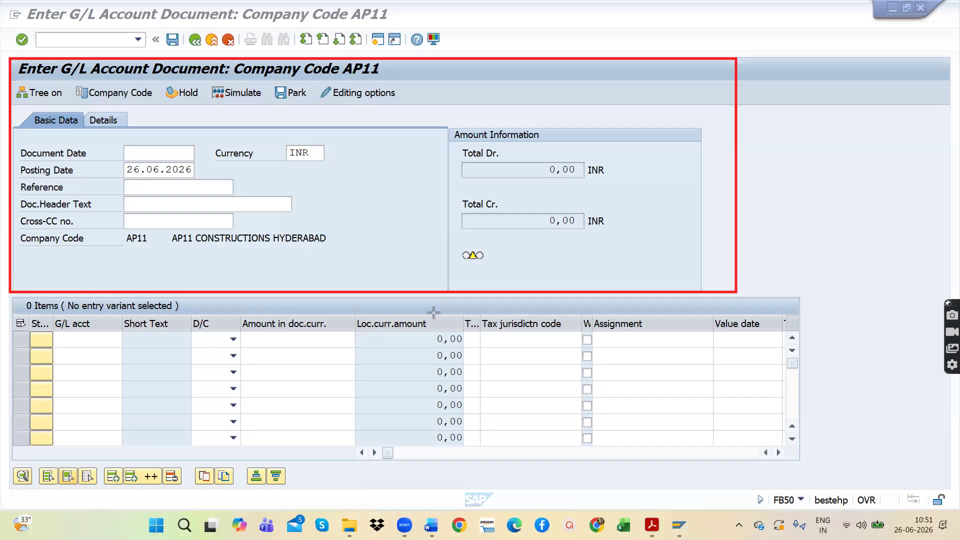
mouse_move(202, 147)
left_mouse_down()
mouse_move(234, 146)
mouse_move(223, 171)
left_mouse_up()
left_click_drag(339, 160, 364, 160)
left_click_drag(243, 188, 247, 188)
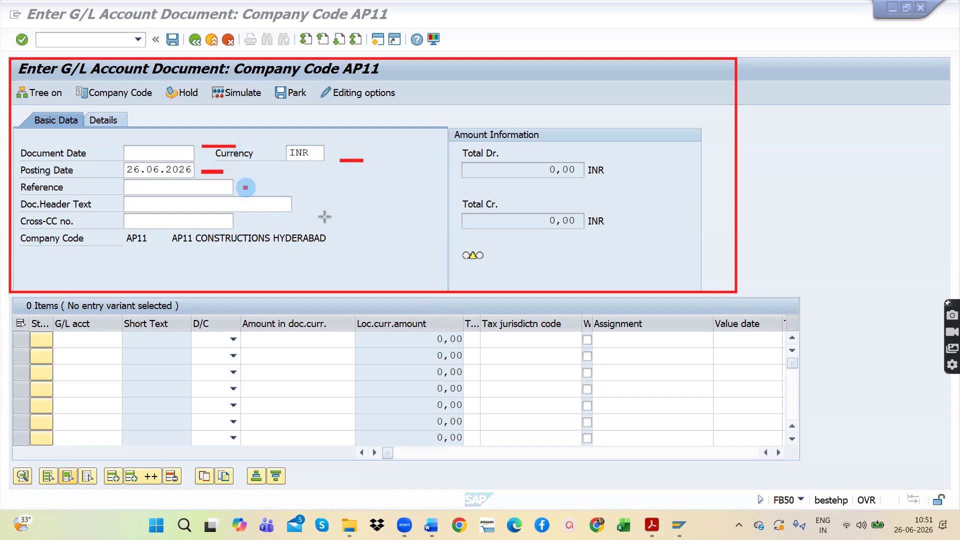
left_click_drag(313, 204, 338, 205)
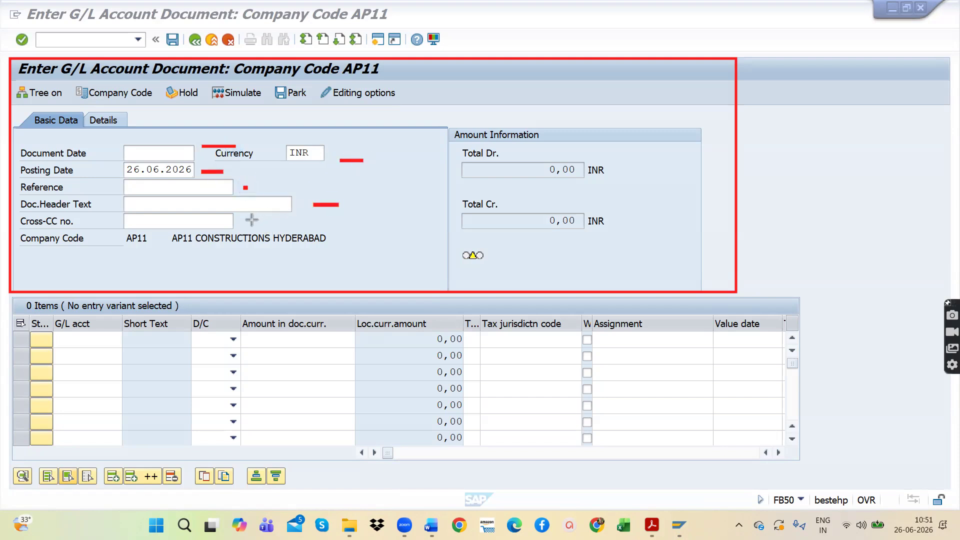
left_click_drag(242, 222, 255, 221)
mouse_move(11, 299)
left_mouse_down()
mouse_move(159, 384)
mouse_move(673, 415)
mouse_move(784, 441)
left_mouse_up()
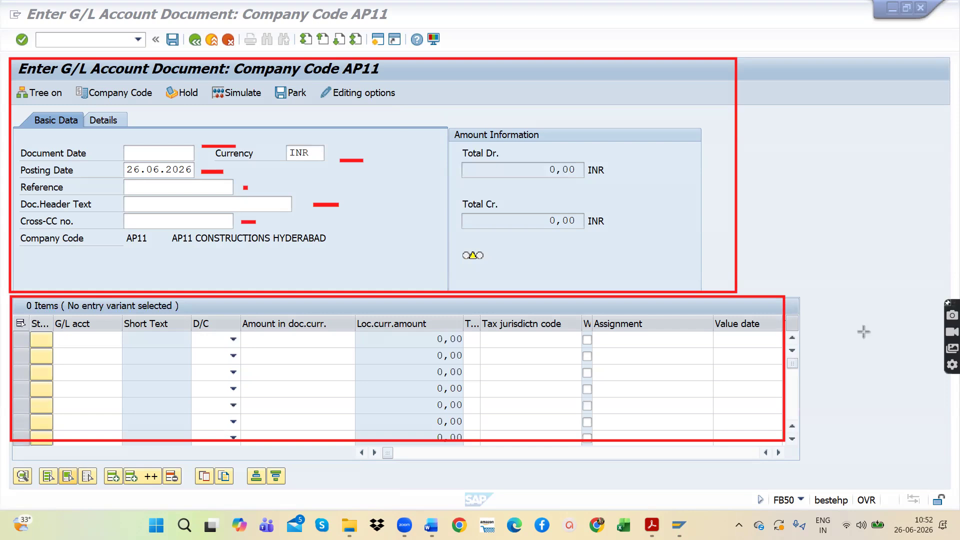
key("e")
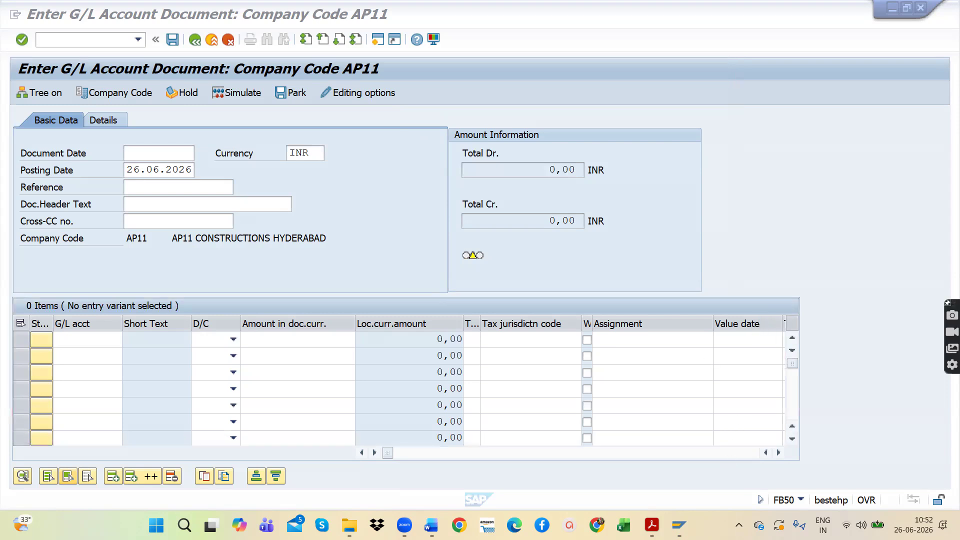
Step: Bring up the BKPF entries list and examine the first document's company code, document number, year, type and document date
mouse_move(672, 531)
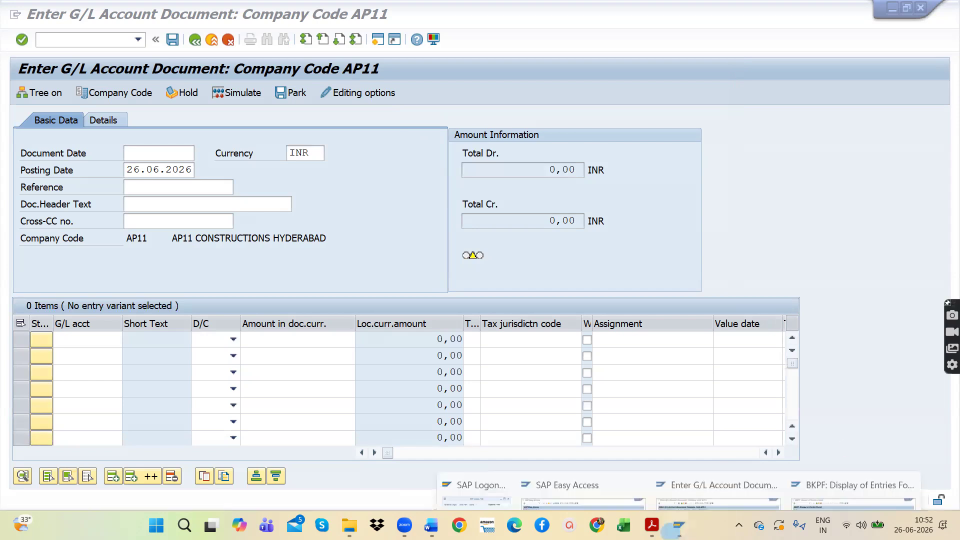
left_click(868, 473)
left_click_drag(231, 117, 162, 119)
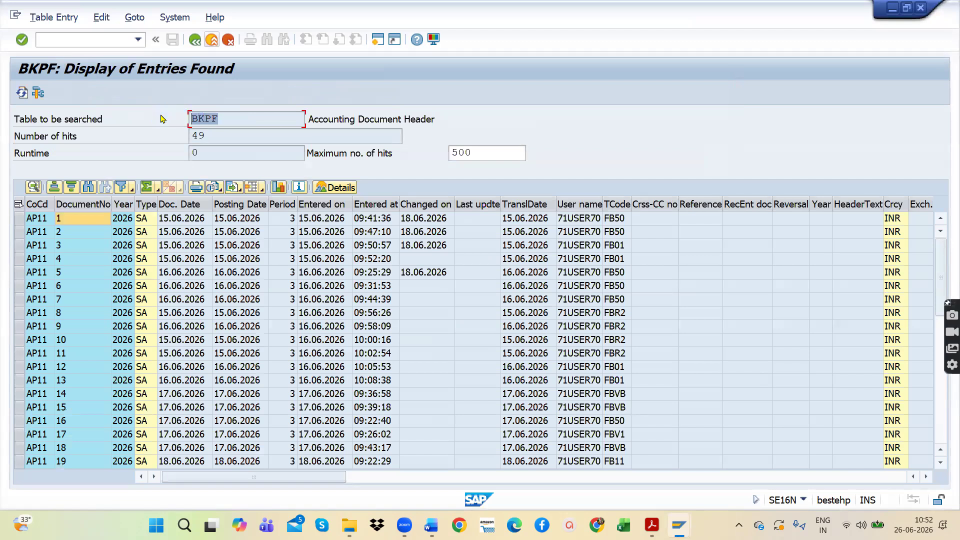
left_click(82, 221)
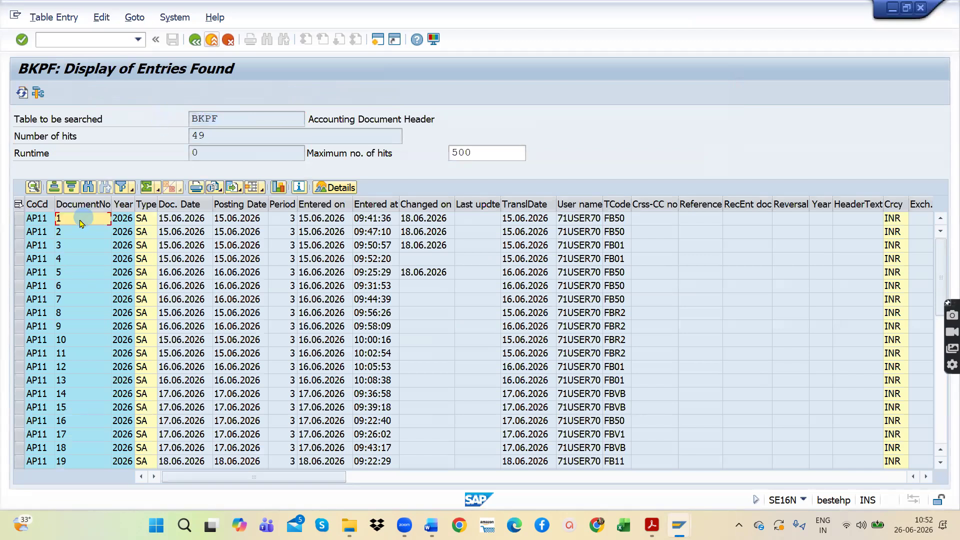
left_click(39, 222)
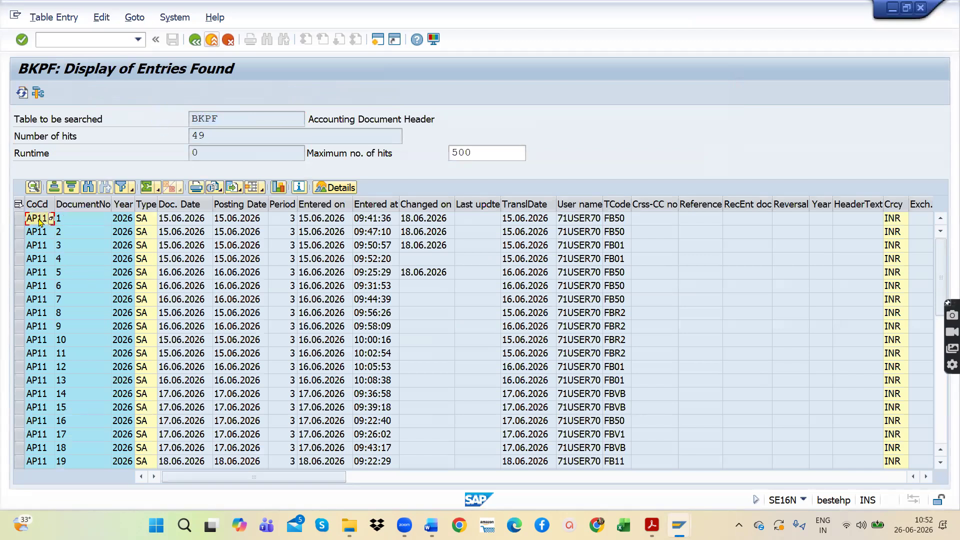
left_click(75, 221)
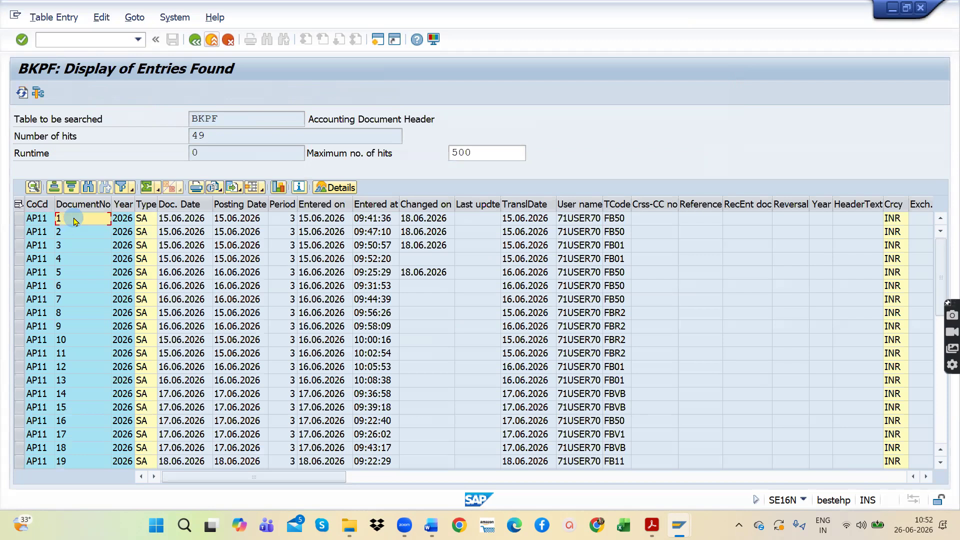
left_click(122, 222)
left_click(145, 220)
left_click(185, 220)
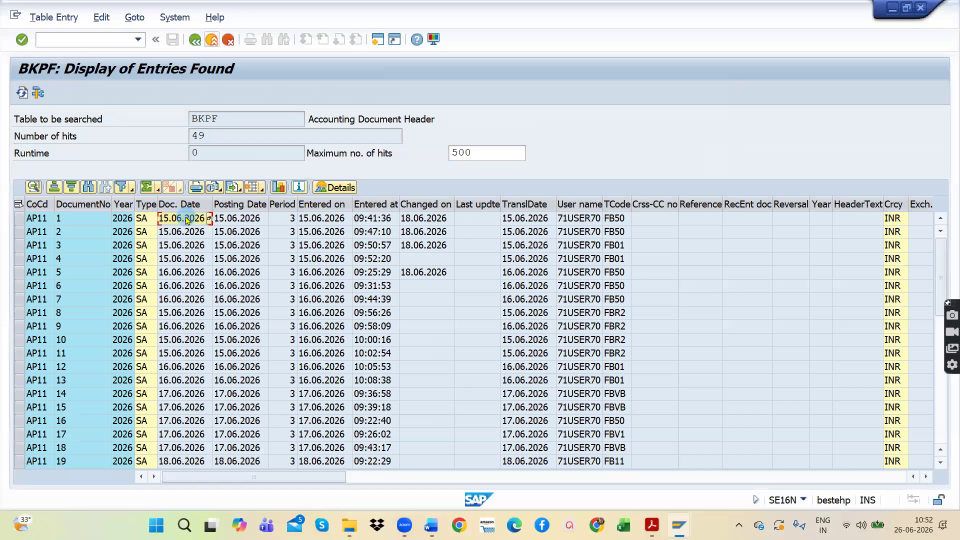
Step: Examine the first document's posting date, period, entry, change and translation dates, and user name, plus the record entry and reversal columns
left_click(239, 220)
left_click(292, 220)
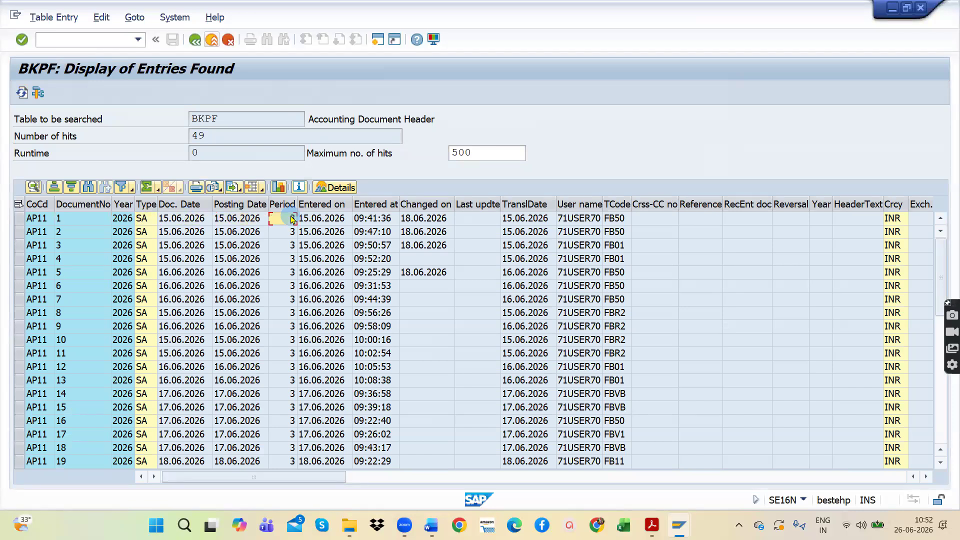
left_click(318, 220)
left_click(374, 220)
left_click(433, 219)
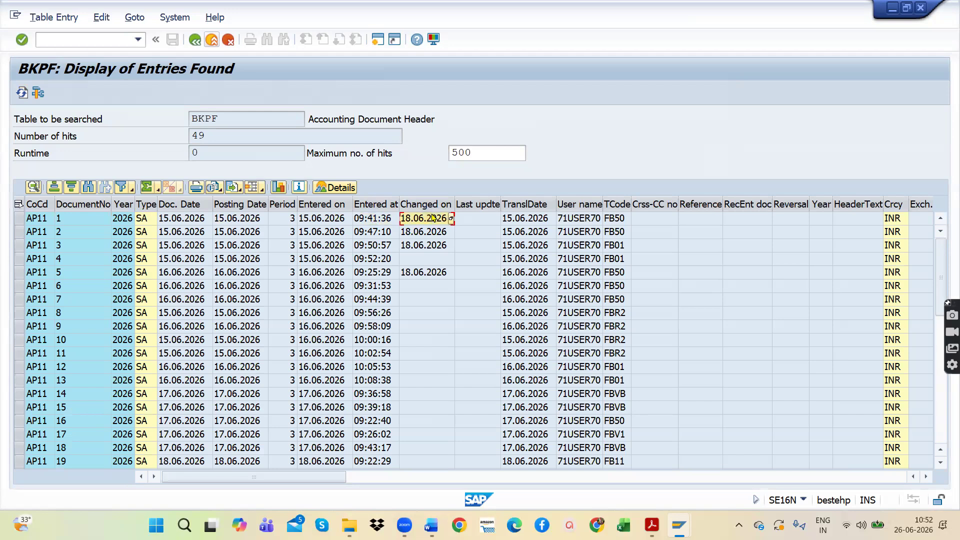
left_click(520, 220)
left_click(589, 223)
left_click(728, 234)
left_click(791, 232)
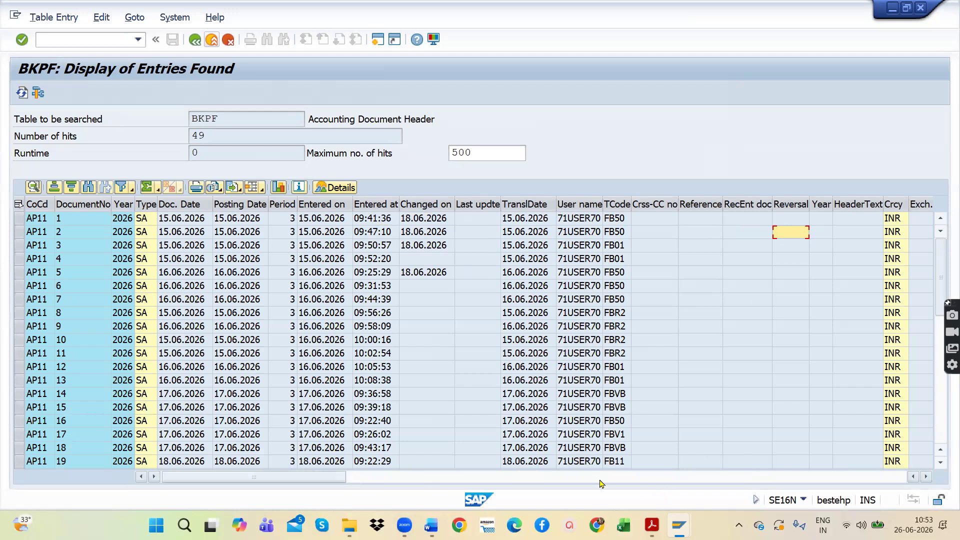
Step: Look through the remaining BKPF header columns and the further documents in the entries list
left_click(794, 480)
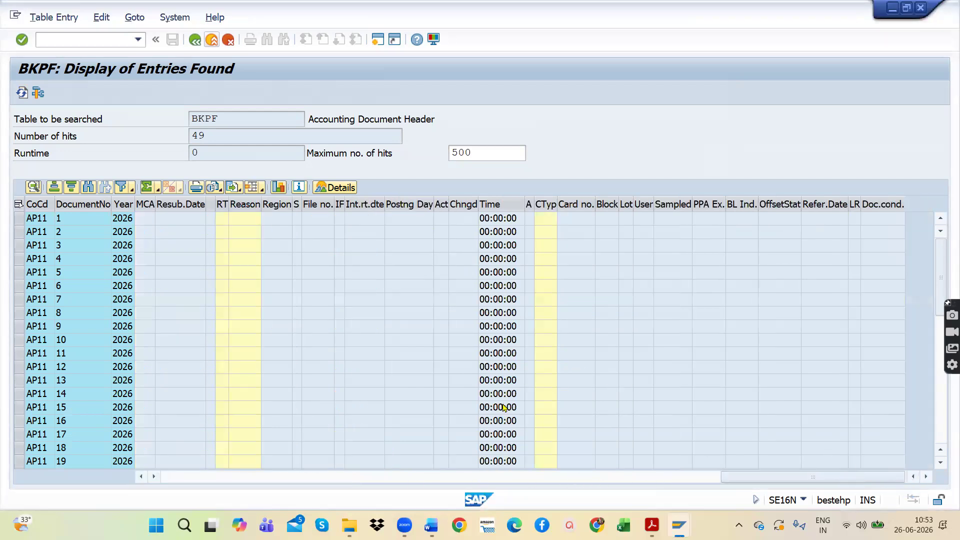
left_click_drag(828, 478, 665, 480)
left_click_drag(575, 477, 243, 477)
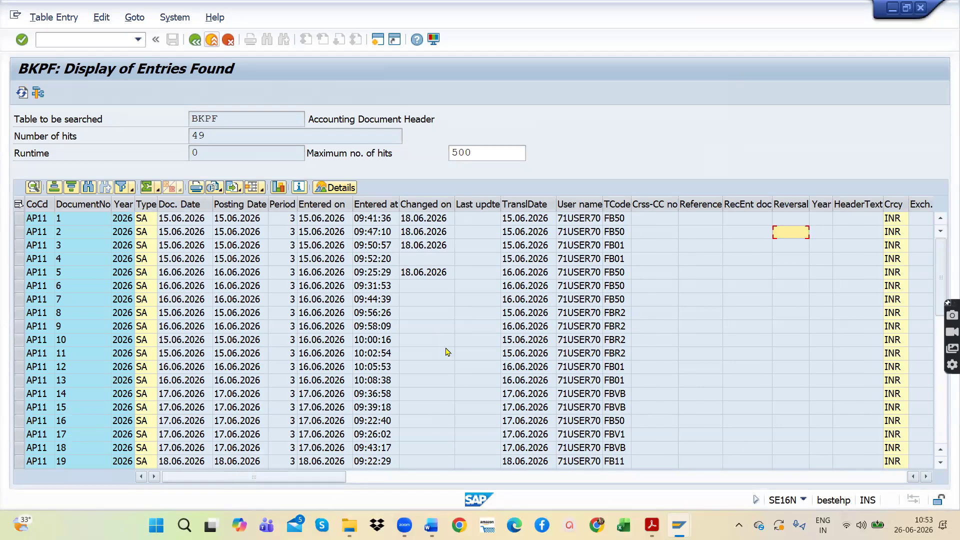
scroll(443, 351, "down", 7)
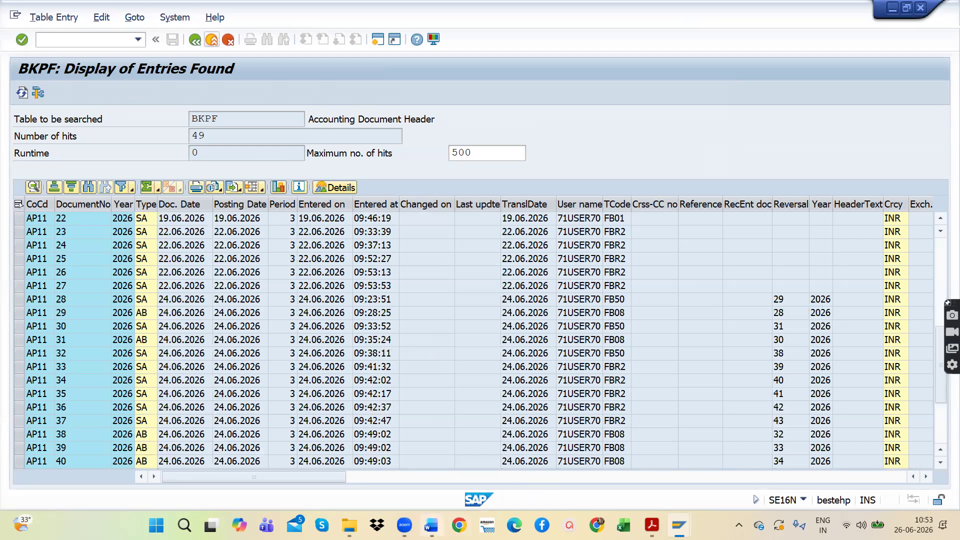
Step: Switch to the SAP TABLES document in Word and select the Important Tables and GL Master Data sections
mouse_move(431, 525)
left_click(443, 457)
left_click(345, 245)
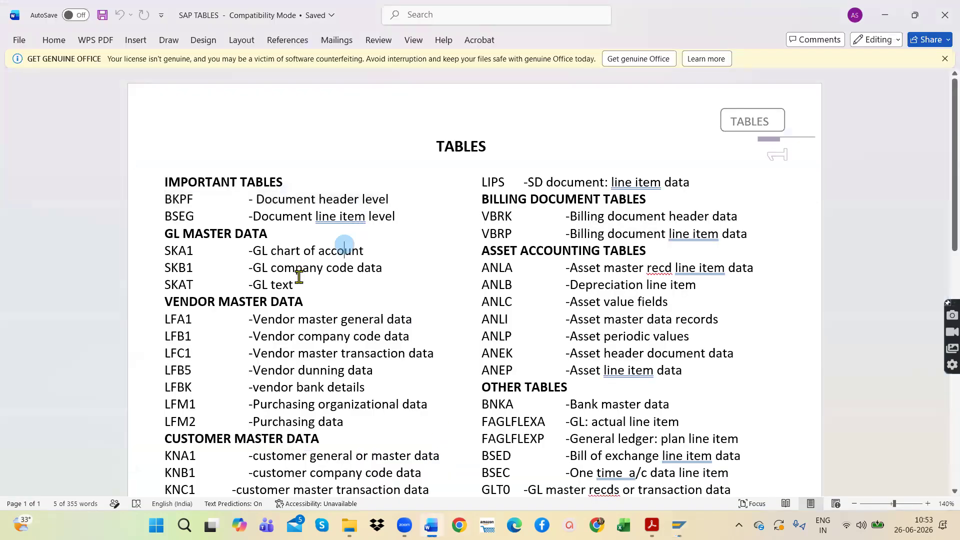
left_click_drag(295, 284, 149, 184)
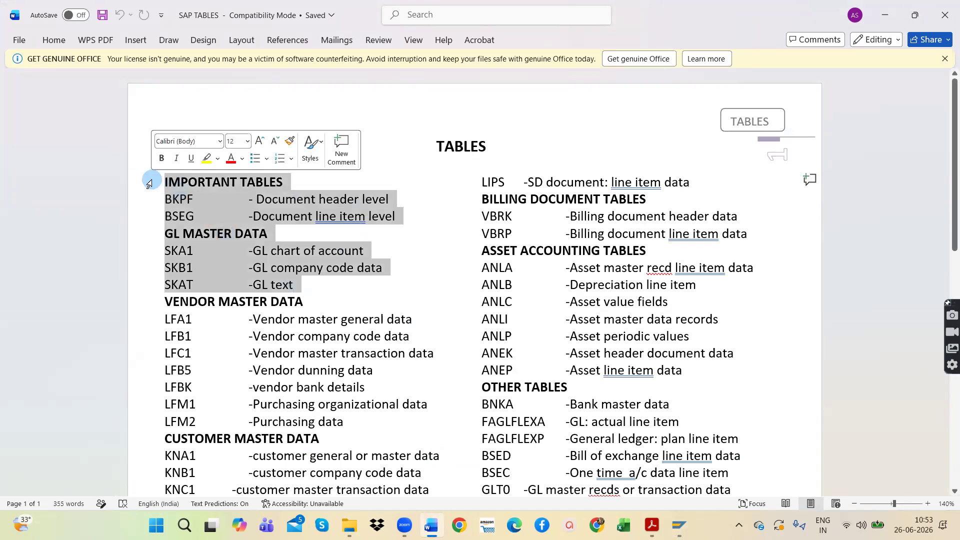
scroll(356, 327, "down", 5)
scroll(355, 327, "up", 4)
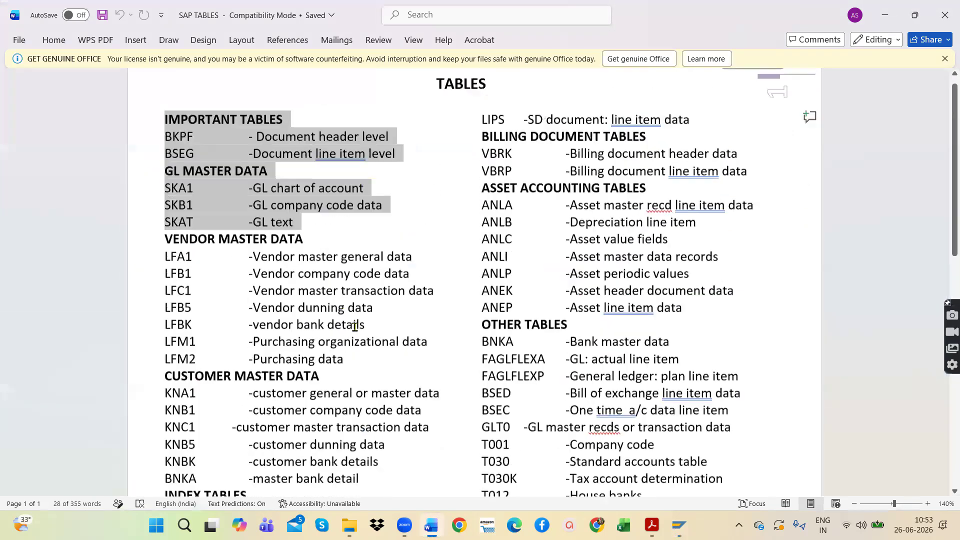
scroll(355, 328, "up", 2)
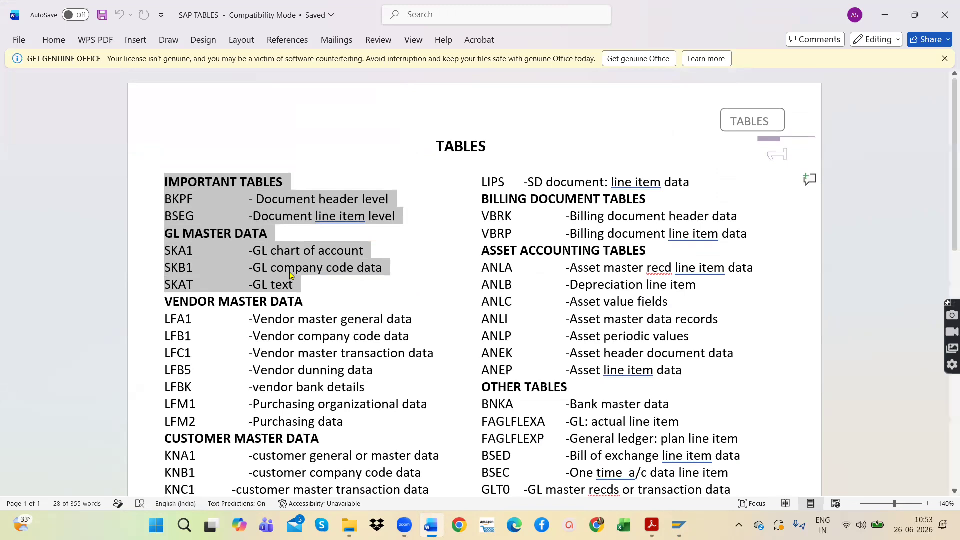
Step: Point out the BSEG line item entry and the BKPF document header entry under Important Tables by selecting each
left_click(306, 220)
left_click_drag(414, 217, 163, 217)
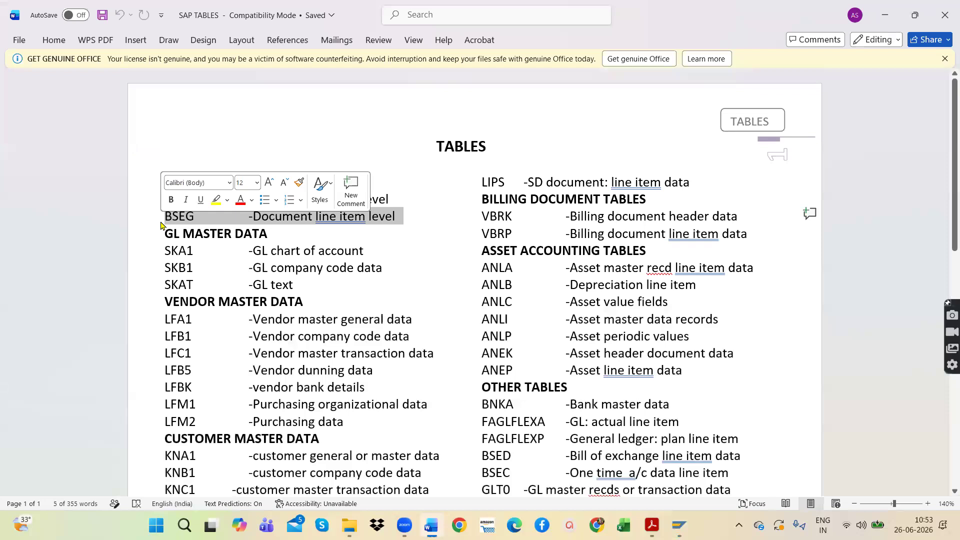
left_click(395, 187)
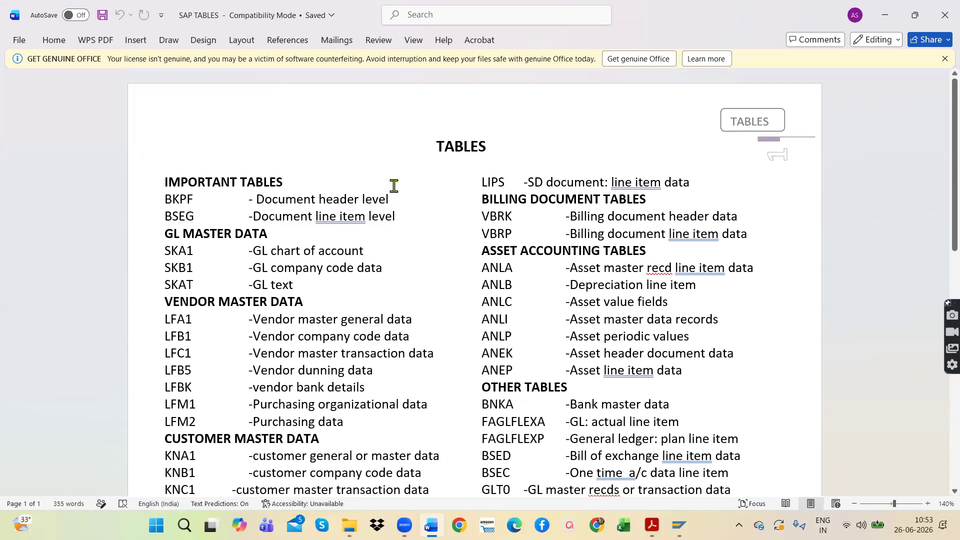
left_click(120, 201)
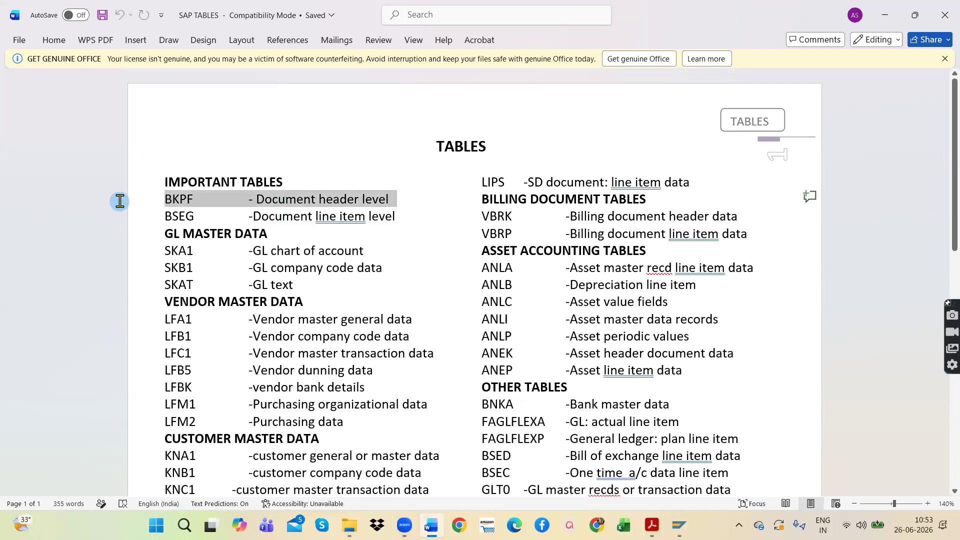
left_click(214, 208)
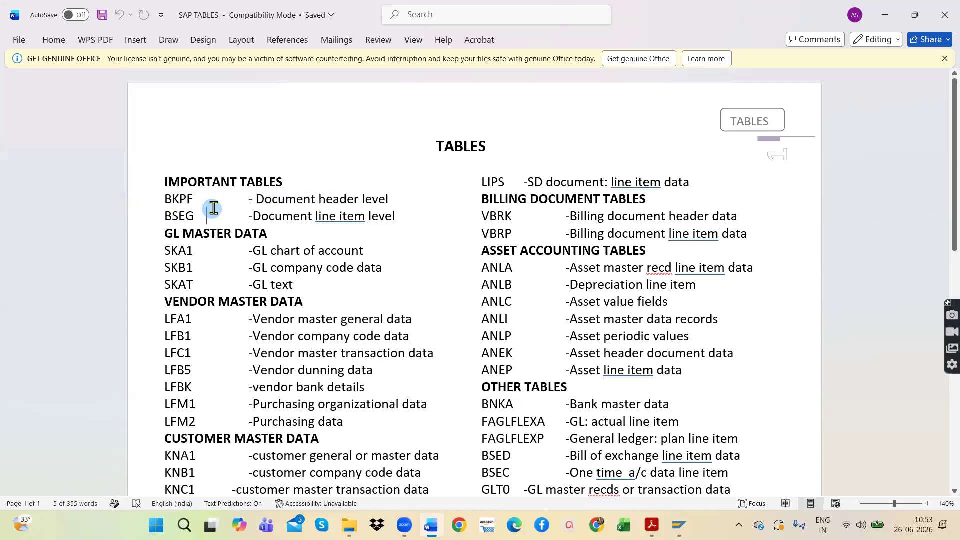
double_click(196, 200)
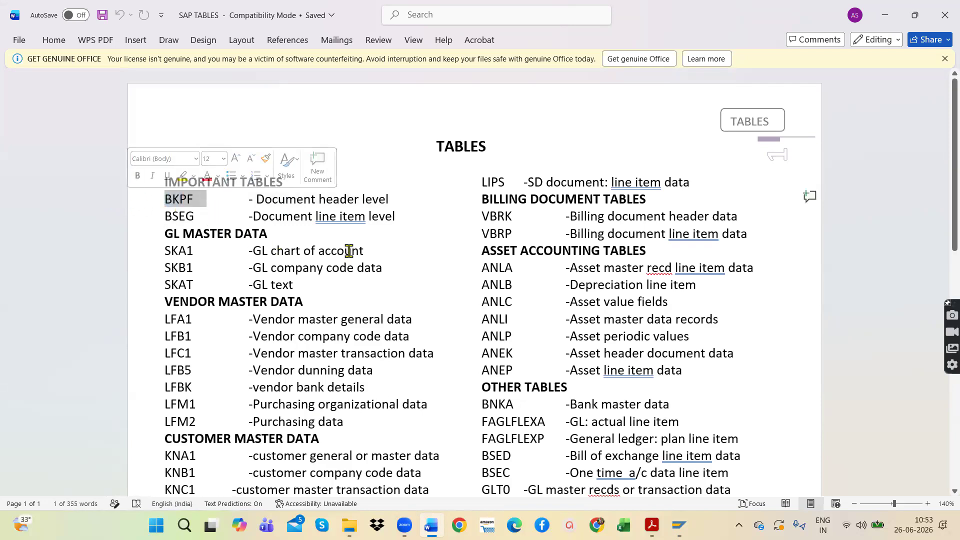
Step: Point out the SKA1, SKB1 and SKAT entries under GL Master Data by selecting each line
left_click(139, 250)
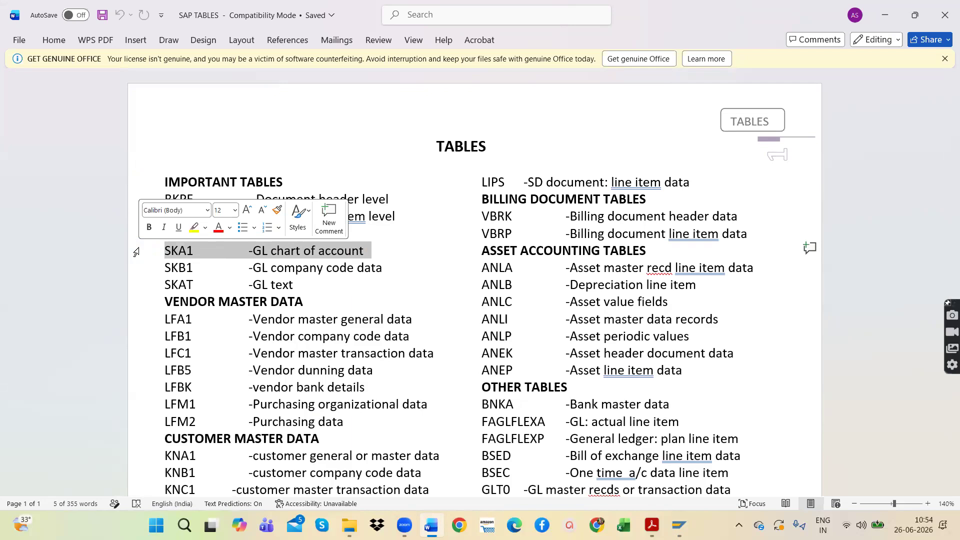
left_click_drag(397, 268, 130, 269)
left_click_drag(303, 285, 108, 281)
left_click(200, 285)
Step: Switch back to the BKPF entries list in SAP and return to its General Table Display selection screen
mouse_move(679, 526)
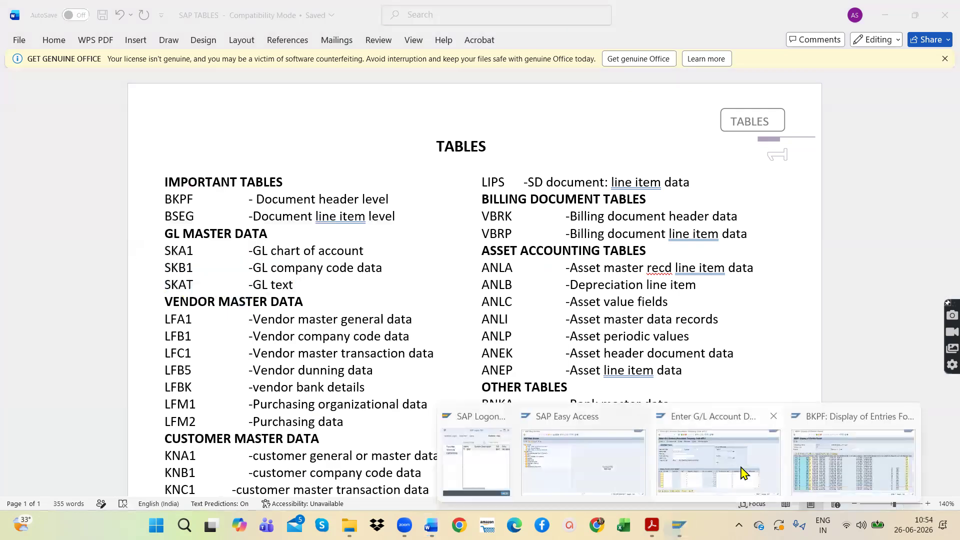
left_click(742, 472)
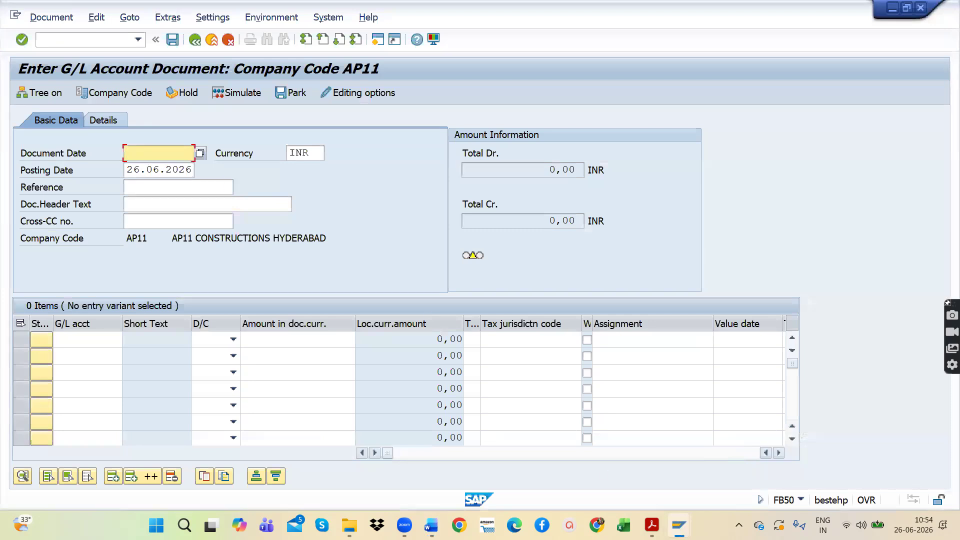
mouse_move(679, 525)
left_click(872, 457)
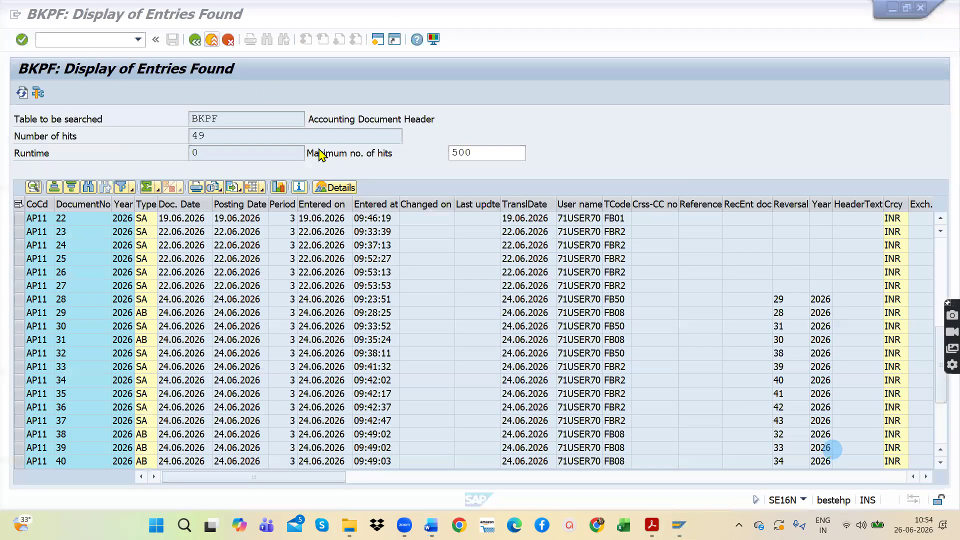
left_click(195, 39)
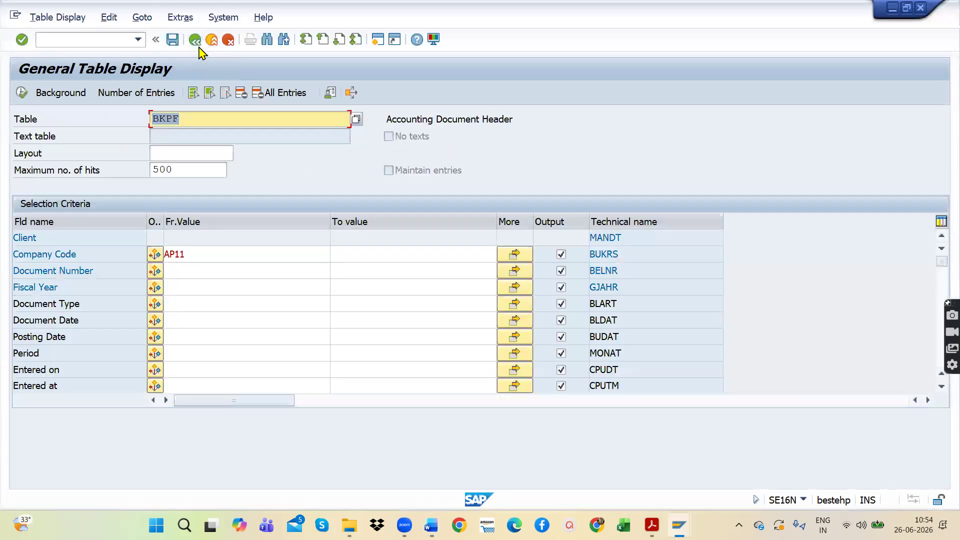
Step: Change the table in General Table Display to SKAT and load its selection fields
double_click(193, 119)
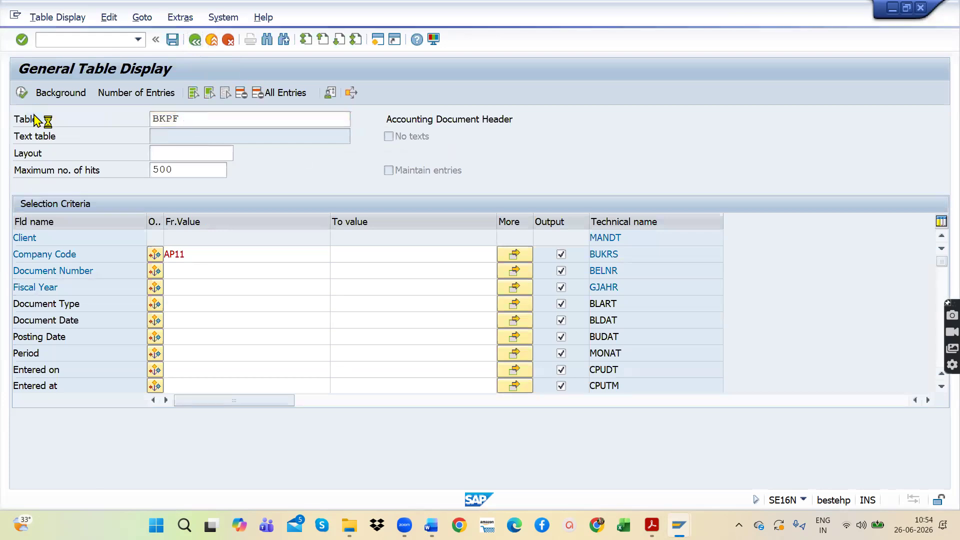
left_click(195, 39)
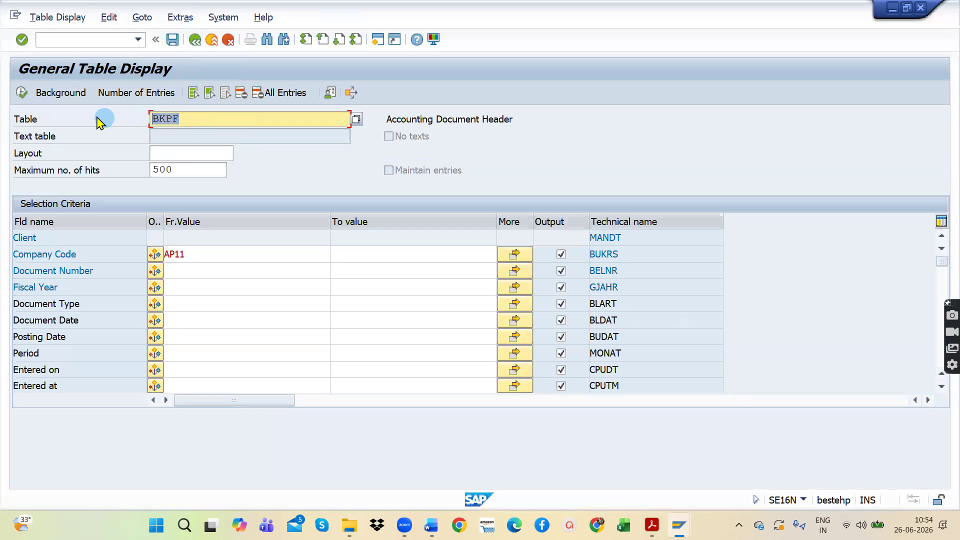
type("SKAT")
key("Return")
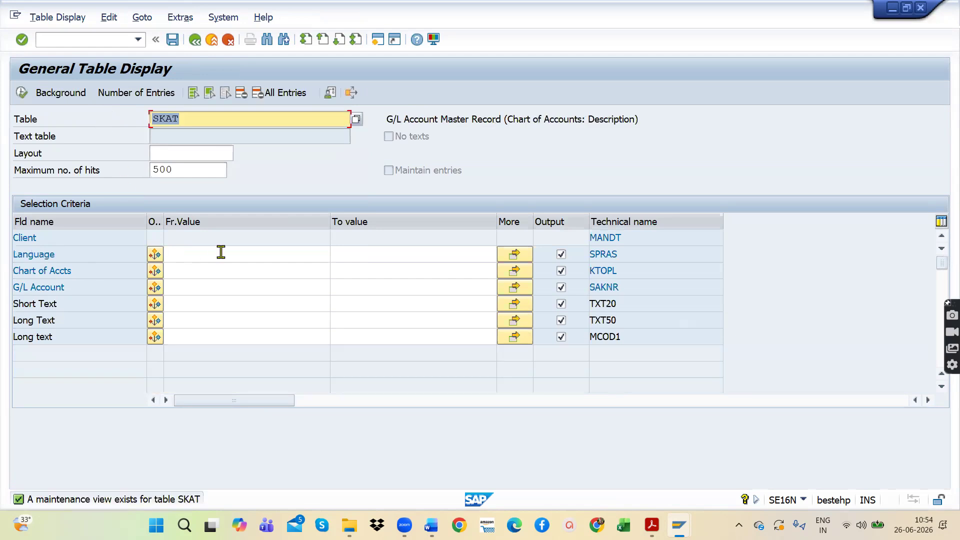
Step: Set the chart of accounts selection value for table SKAT to APOC
left_click(191, 273)
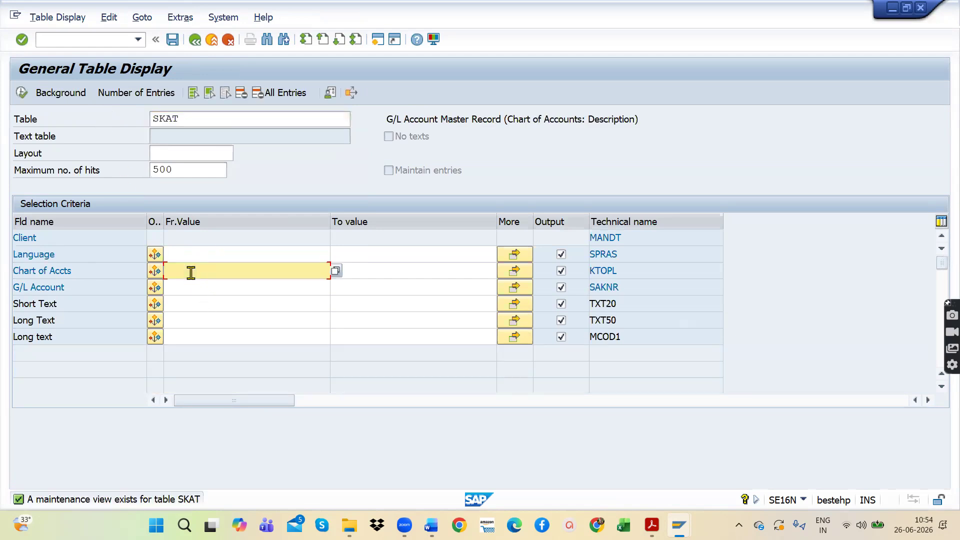
type("AP")
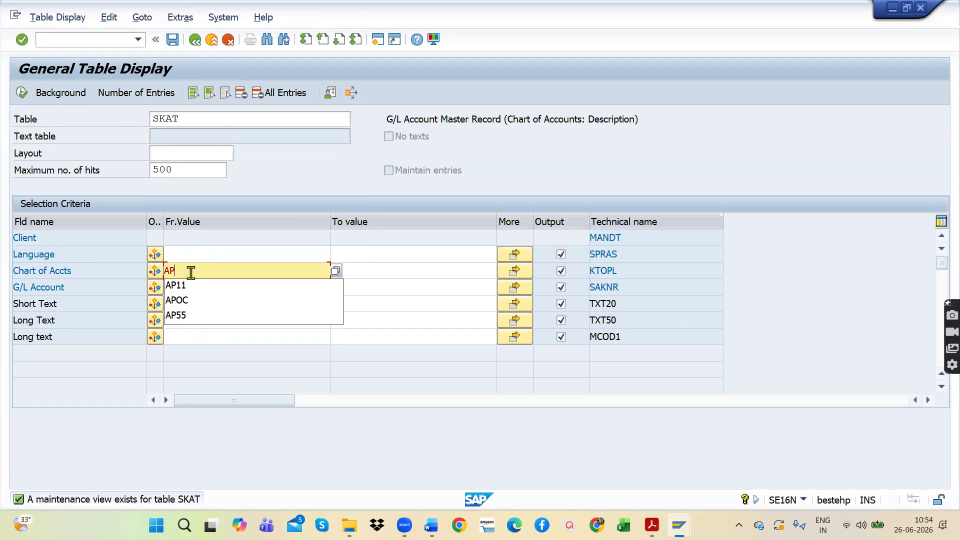
type("OC")
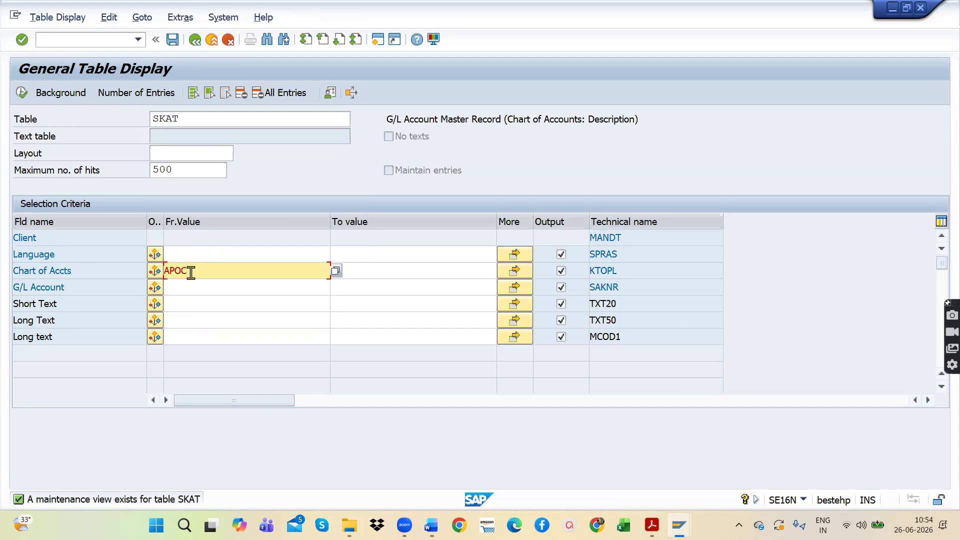
Step: Run the SKAT table selection, and highlight the SKAT GL text entry in the Word SAP TABLES document
left_click(21, 92)
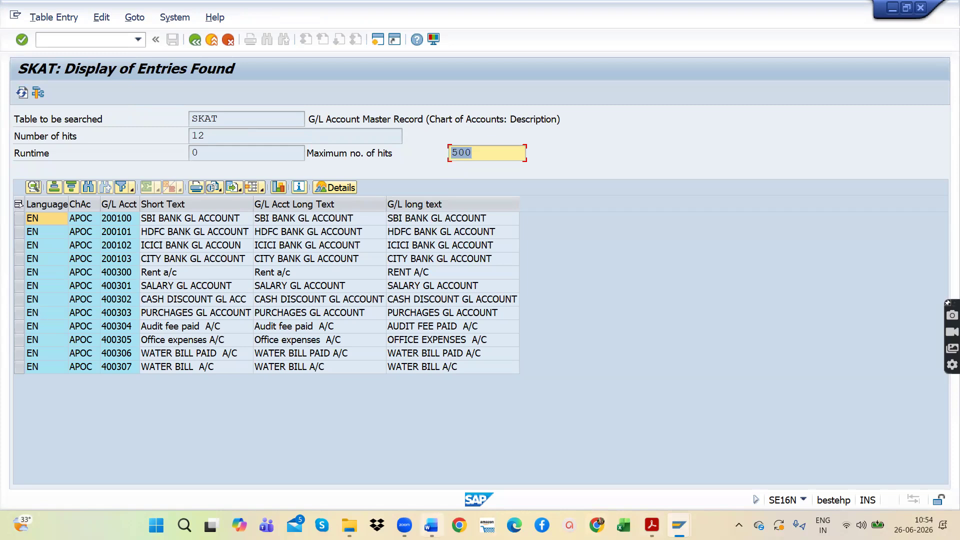
left_click(431, 525)
left_click_drag(303, 284, 160, 284)
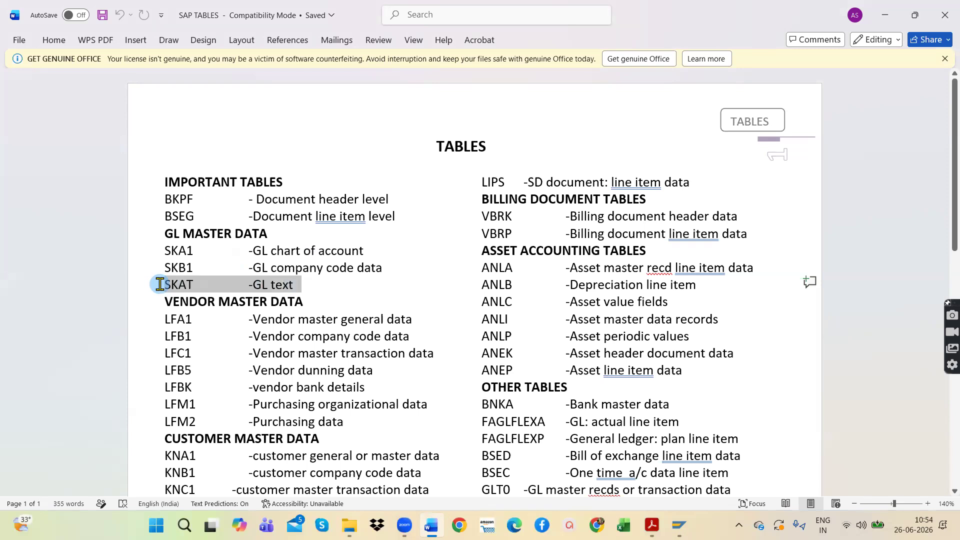
left_click_drag(207, 284, 152, 284)
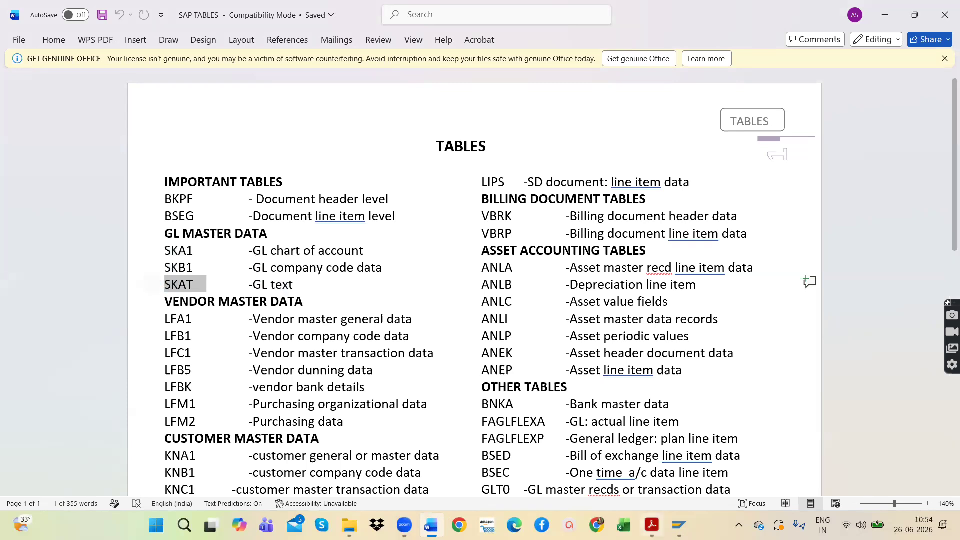
Step: Switch back to SAP and point out the SKAT table name and the number, short text and long texts of G/L account 200100
mouse_move(652, 526)
left_click(862, 459)
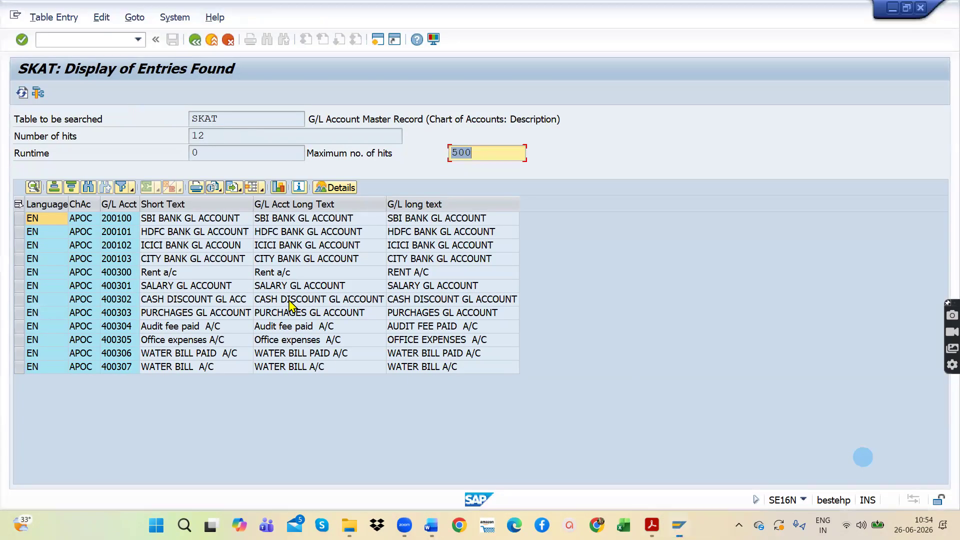
left_click_drag(230, 118, 183, 118)
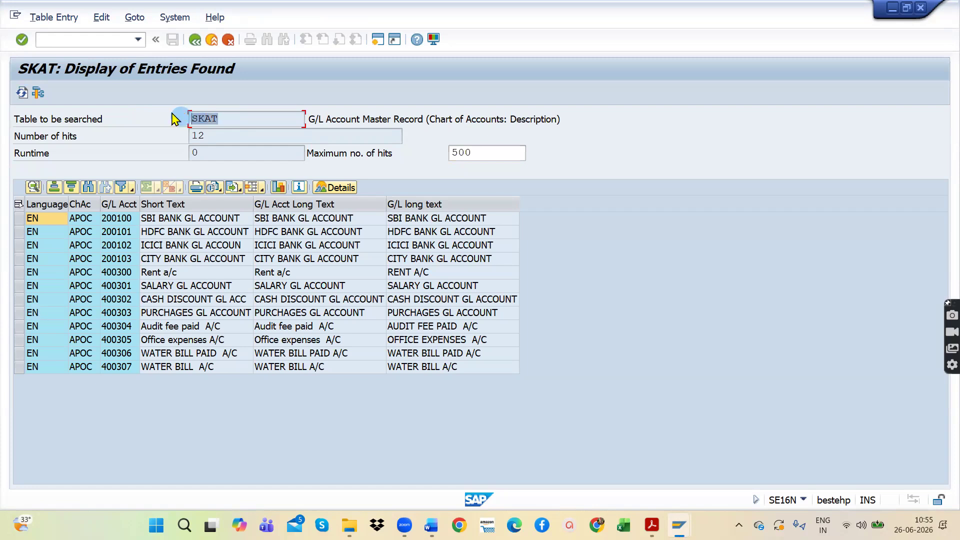
left_click(117, 220)
left_click(177, 221)
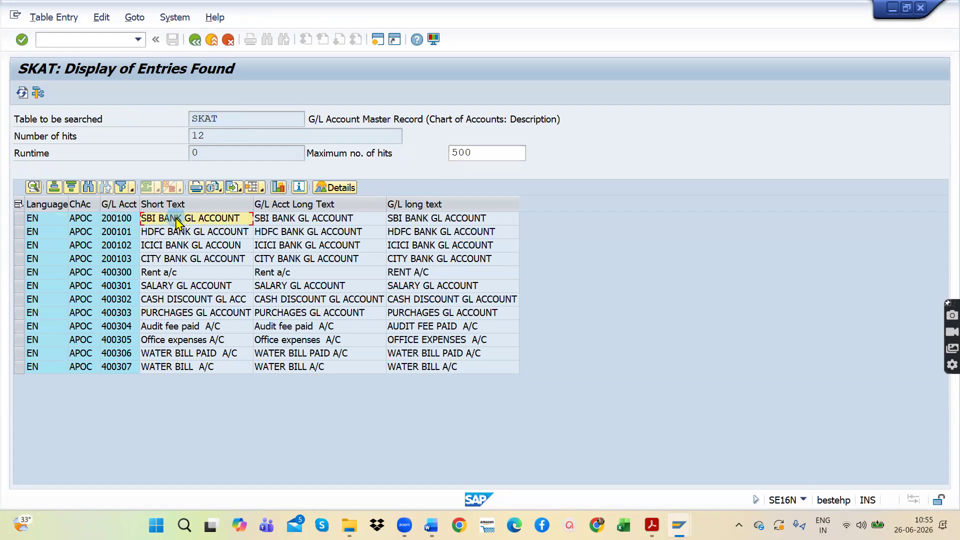
left_click(298, 221)
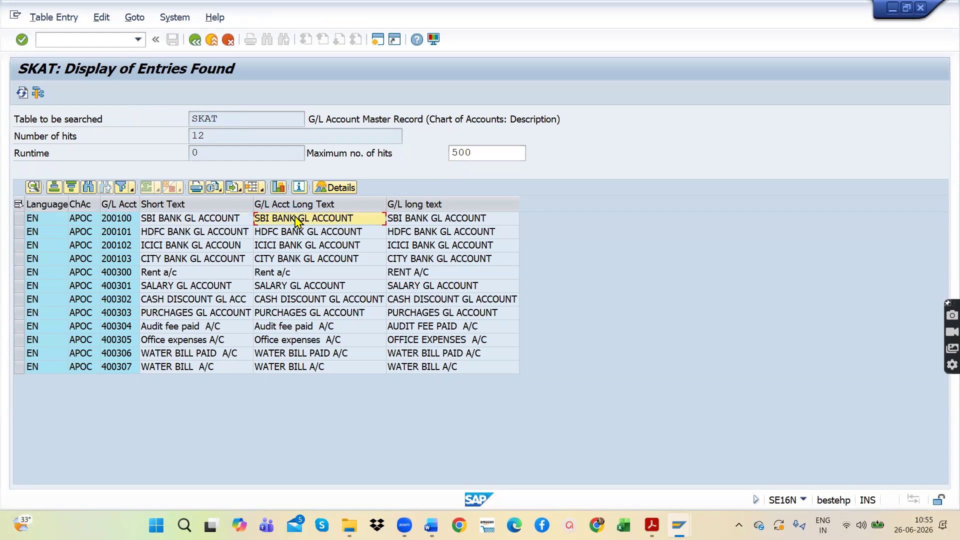
left_click(408, 220)
Step: Point out the short and long text cells of the HDFC, ICICI, rent and salary accounts in the SKAT list
left_click(196, 232)
left_click(169, 273)
left_click(290, 288)
left_click(417, 289)
left_click(432, 246)
left_click(310, 273)
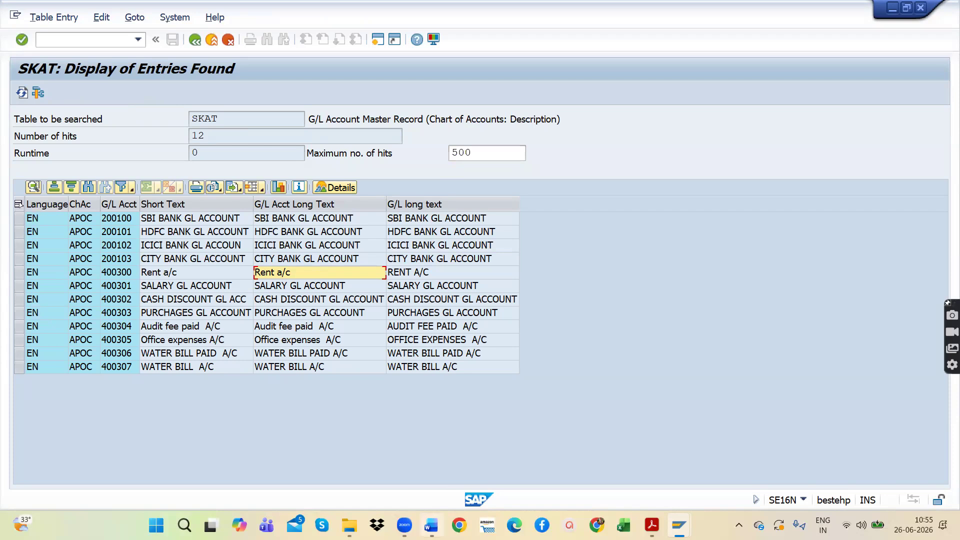
Step: Switch to the Word SAP TABLES document and highlight the BKPF and BSEG lines and the whole Important Tables and GL Master Data sections
left_click(431, 526)
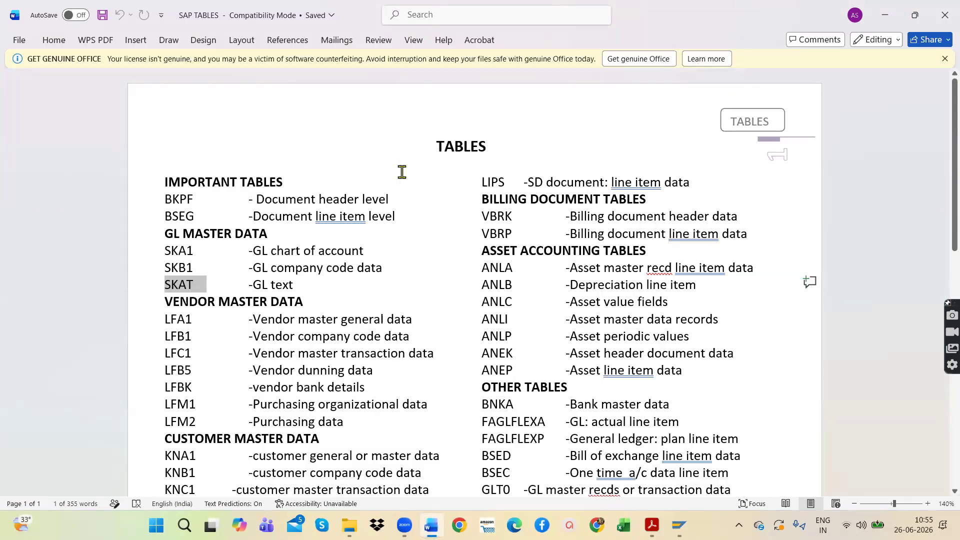
left_click_drag(321, 288, 148, 182)
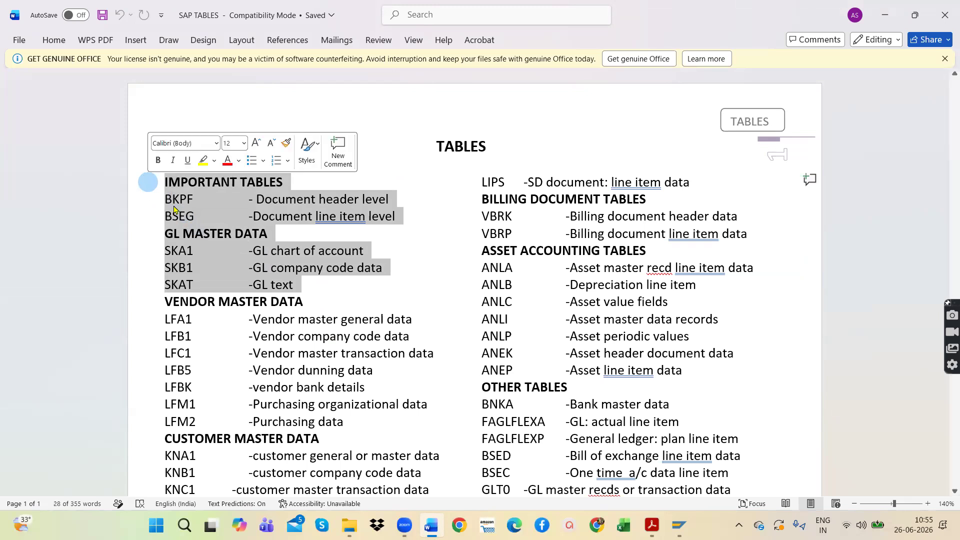
left_click(234, 200)
left_click_drag(210, 199, 150, 193)
left_click_drag(232, 218, 159, 202)
left_click(322, 279)
left_click_drag(322, 279, 166, 174)
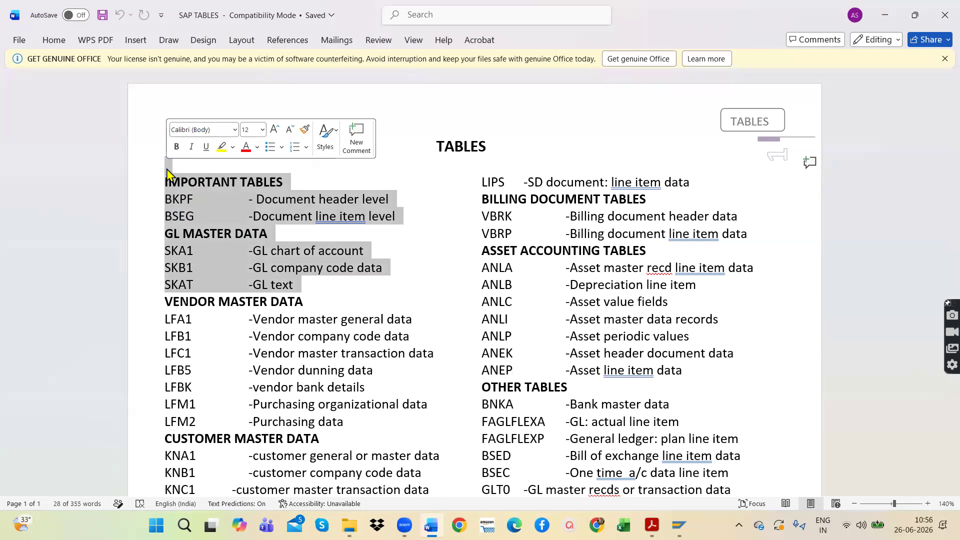
Step: Skim and close the SAP TABLES document, and return from the SKAT entries list in SAP to its selection screen
scroll(399, 281, "down", 10)
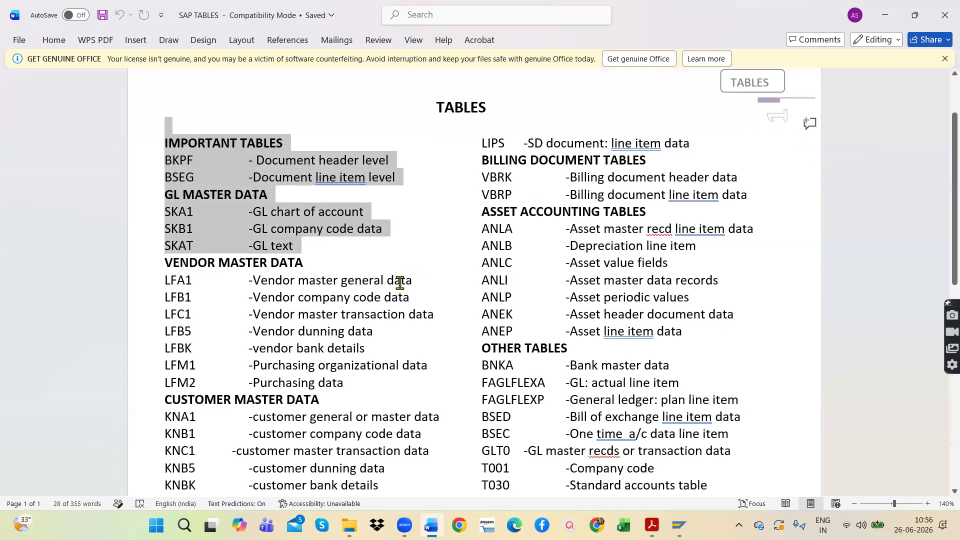
scroll(414, 345, "up", 1)
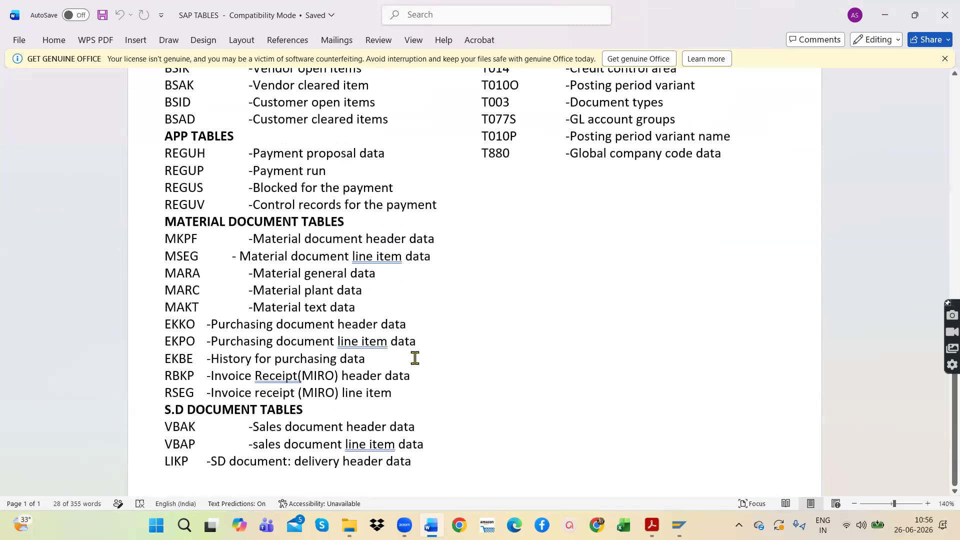
scroll(370, 215, "up", 14)
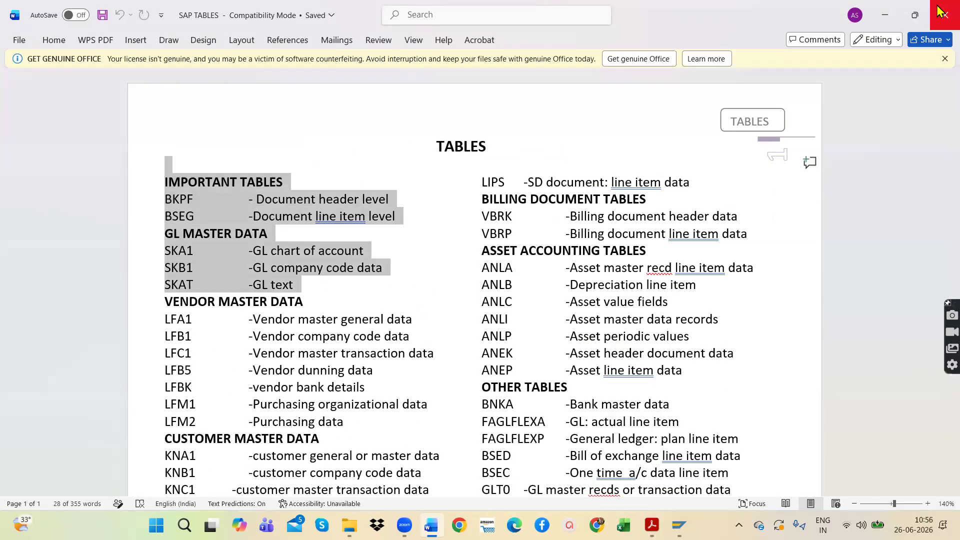
left_click(939, 17)
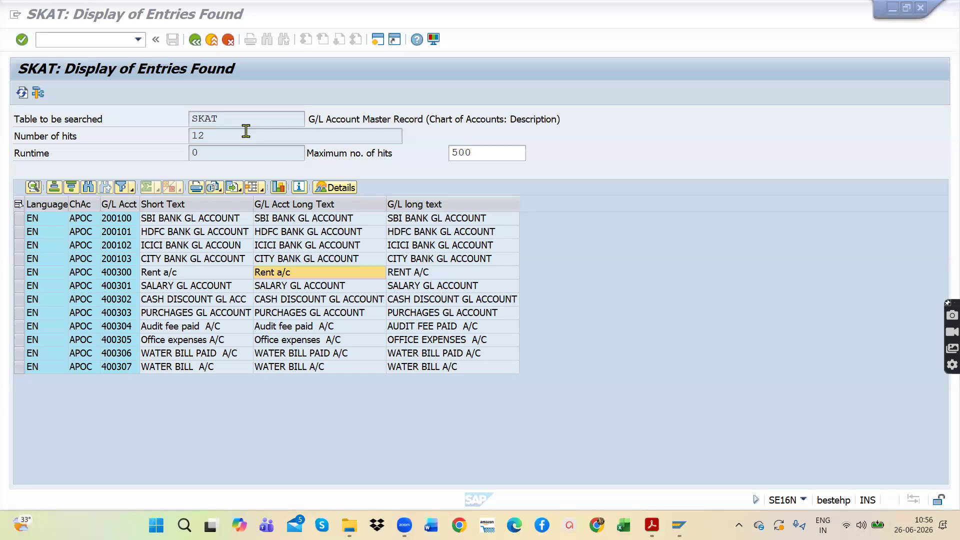
left_click(196, 40)
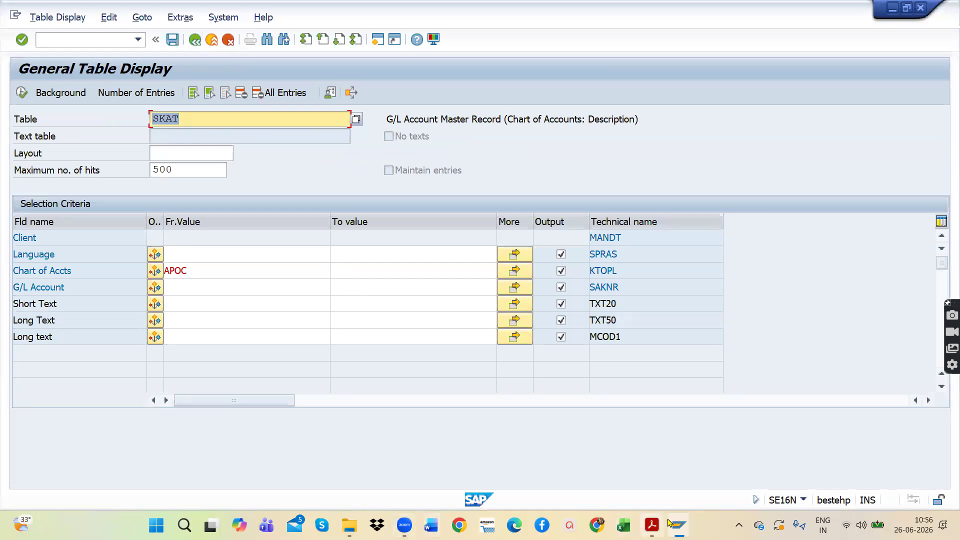
Step: Reopen the SAP TABLES document from the CLASS 6 folder in File Explorer, skim its table groups and close it
left_click(350, 526)
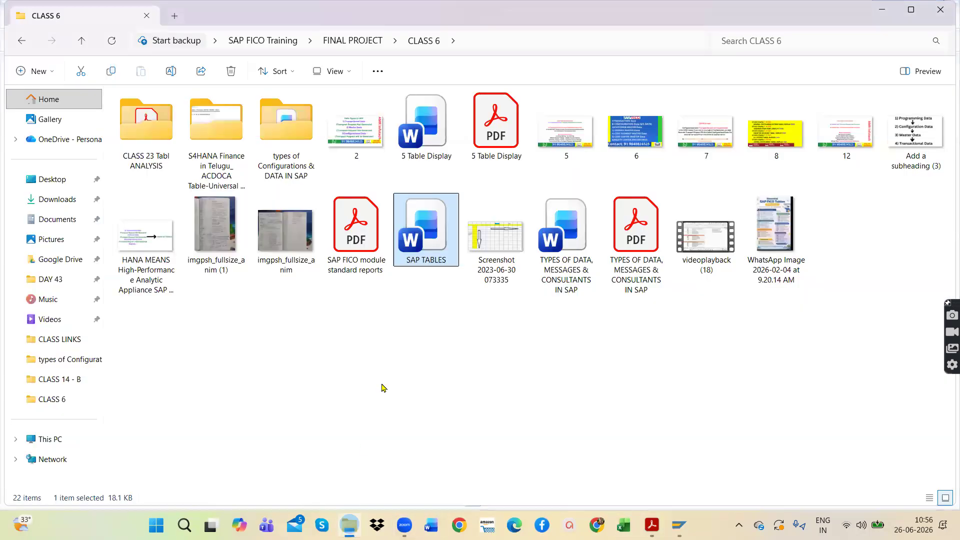
double_click(422, 232)
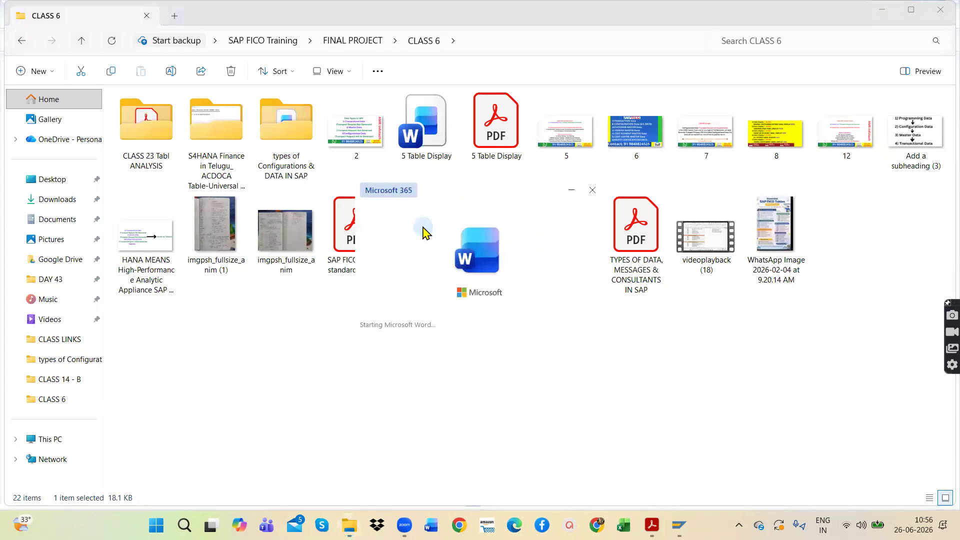
scroll(422, 345, "down", 11)
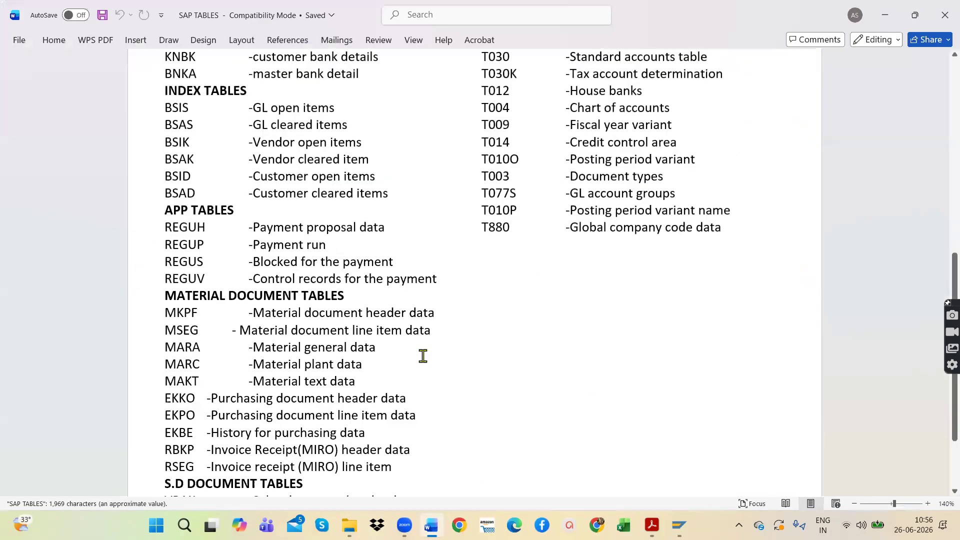
left_click(939, 21)
Step: Open the image imgpsh_fullsize_anim (1), look over the handwritten Master Data table codes, and close it
left_click(205, 228)
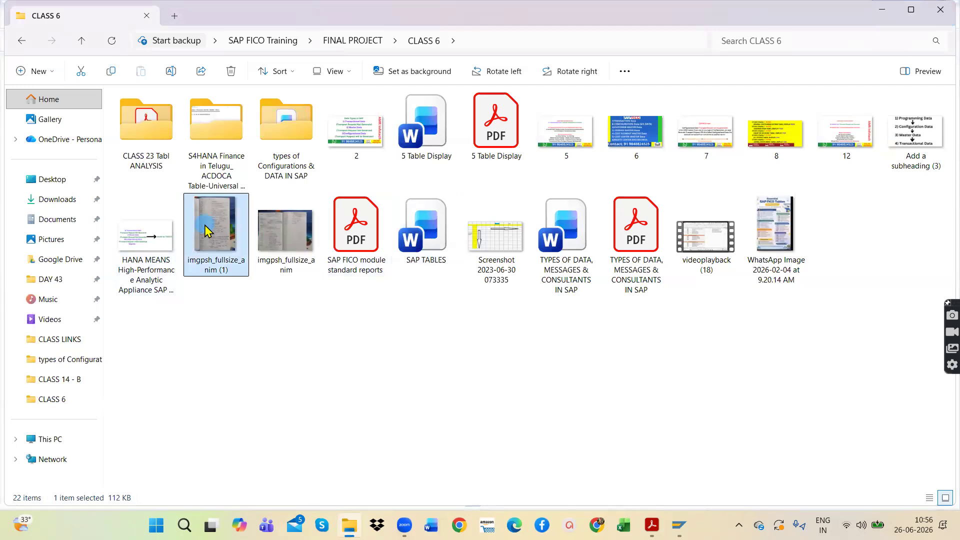
double_click(205, 225)
left_click(783, 131)
double_click(422, 269)
left_click_drag(472, 219, 502, 328)
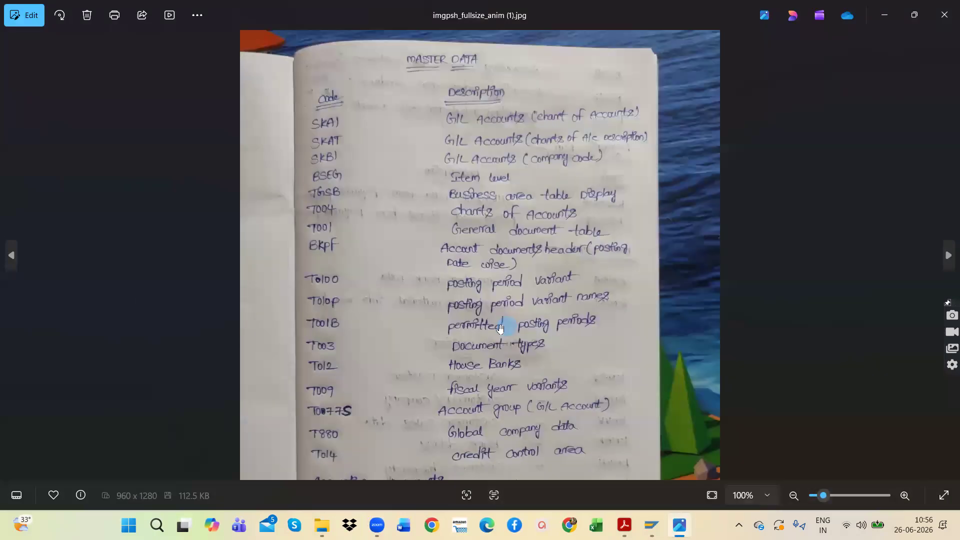
left_click(943, 16)
Step: Open the image imgpsh_fullsize_anim, look over the handwritten payment run, bank, customer and vendor master tables, and close it
left_click(281, 220)
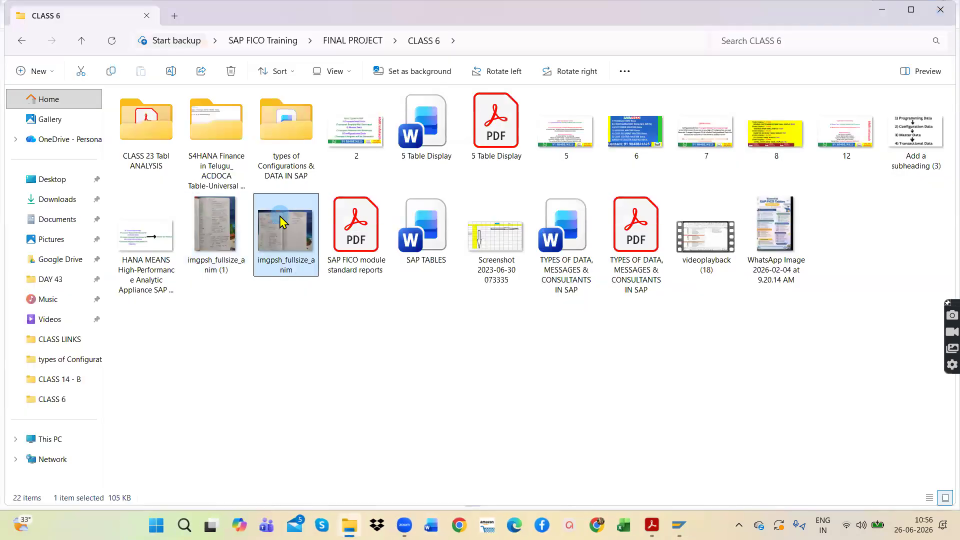
double_click(281, 220)
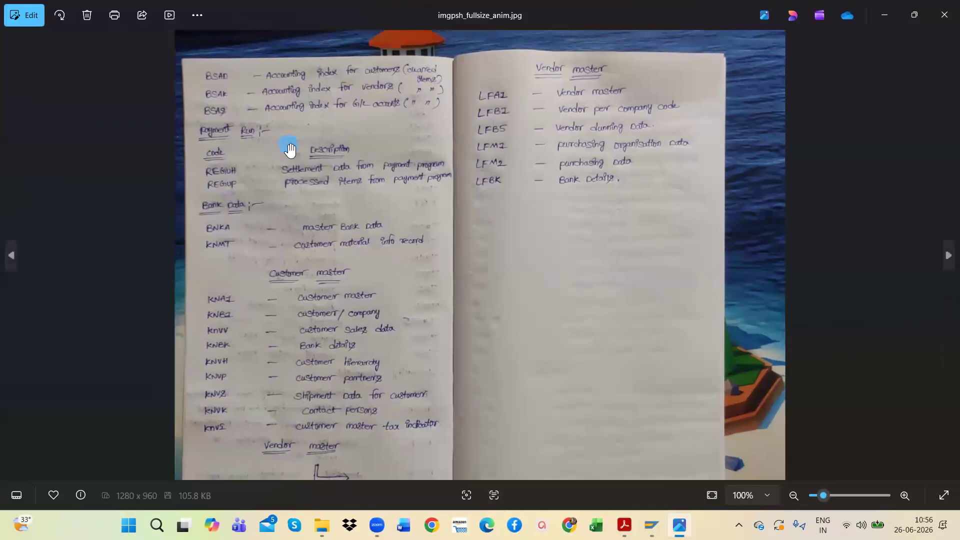
scroll(210, 147, "up", 1)
scroll(212, 145, "down", 2)
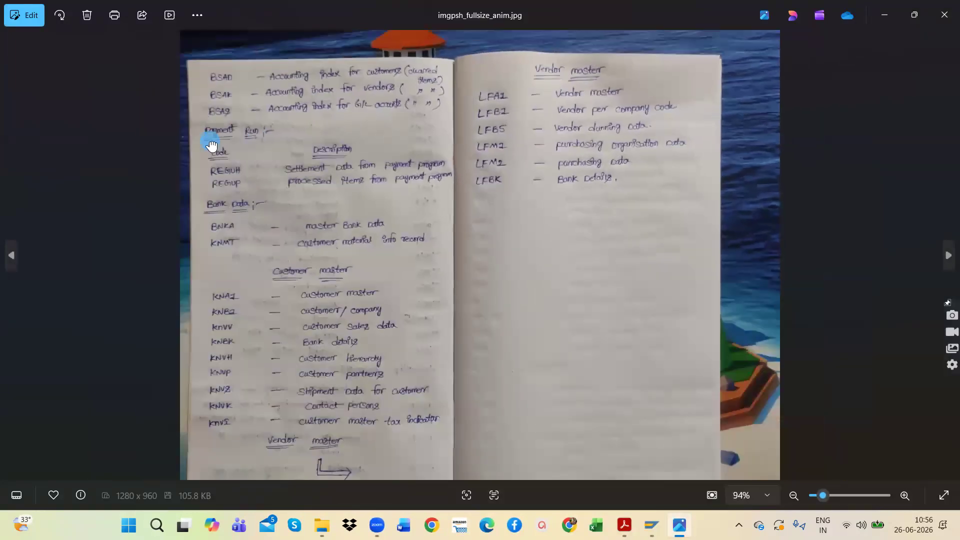
left_click(944, 15)
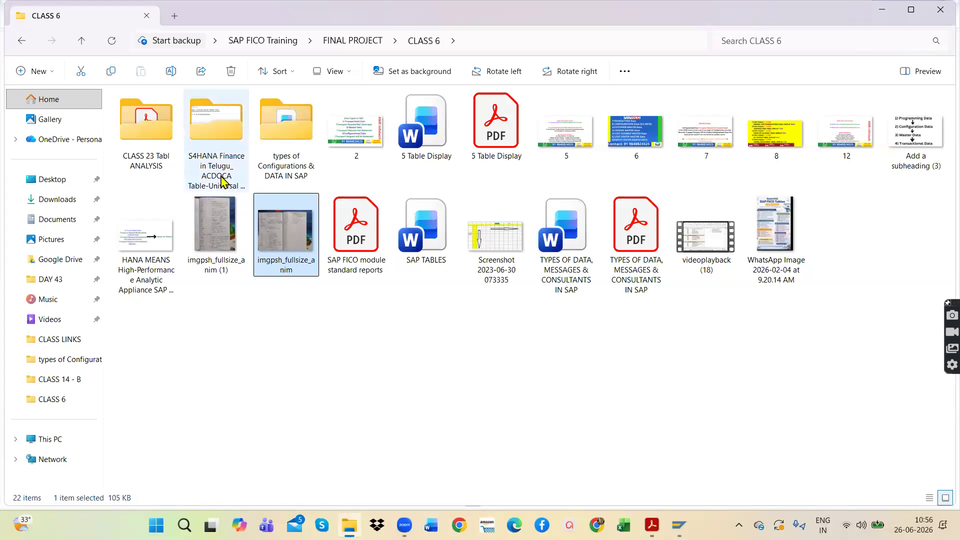
Step: Switch to the SAP Easy Access session and start transaction SE16N
left_click(679, 525)
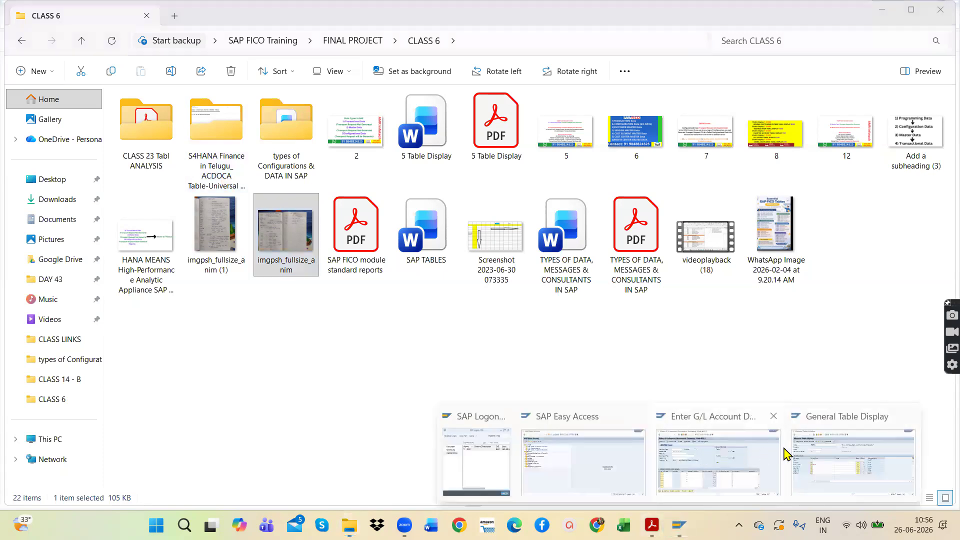
left_click(584, 463)
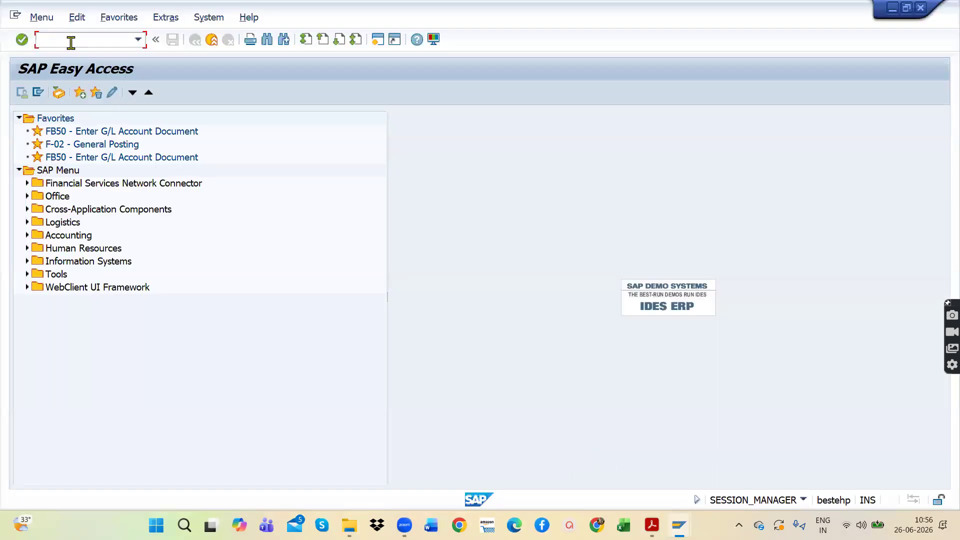
left_click(138, 39)
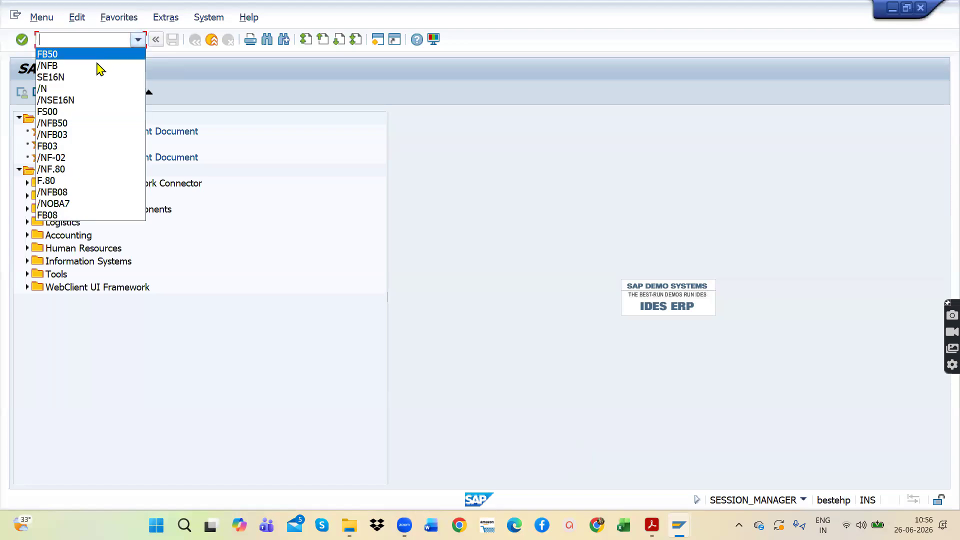
left_click(95, 77)
key("Return")
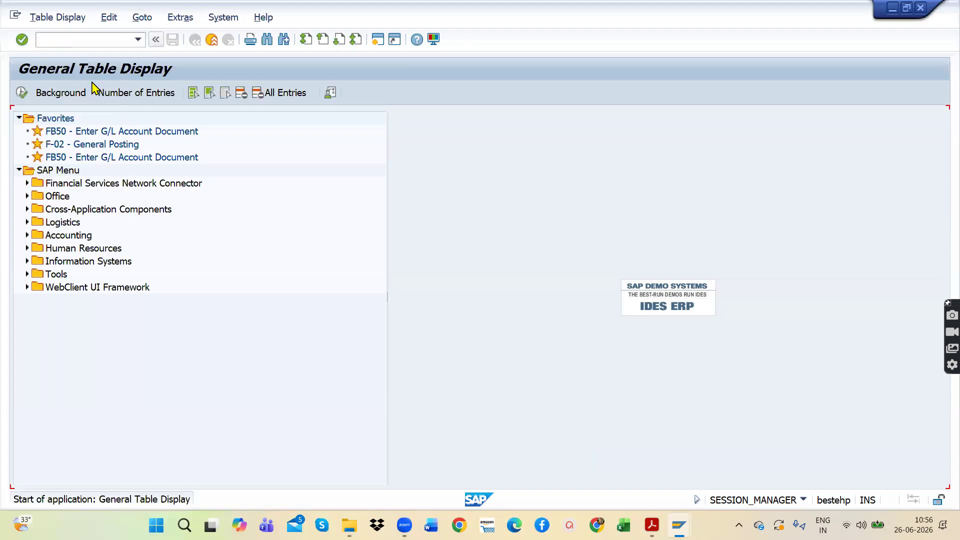
Step: Change the table name in General Table Display to ACDOCA and try to run the selection
left_click(191, 118)
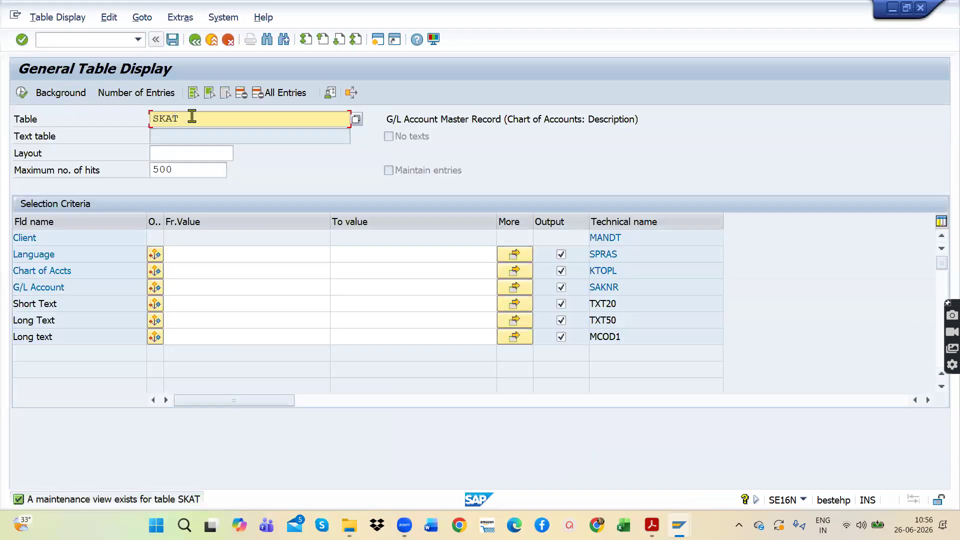
left_click_drag(192, 118, 100, 118)
key("BackSpace")
key("Caps_Lock")
type("a")
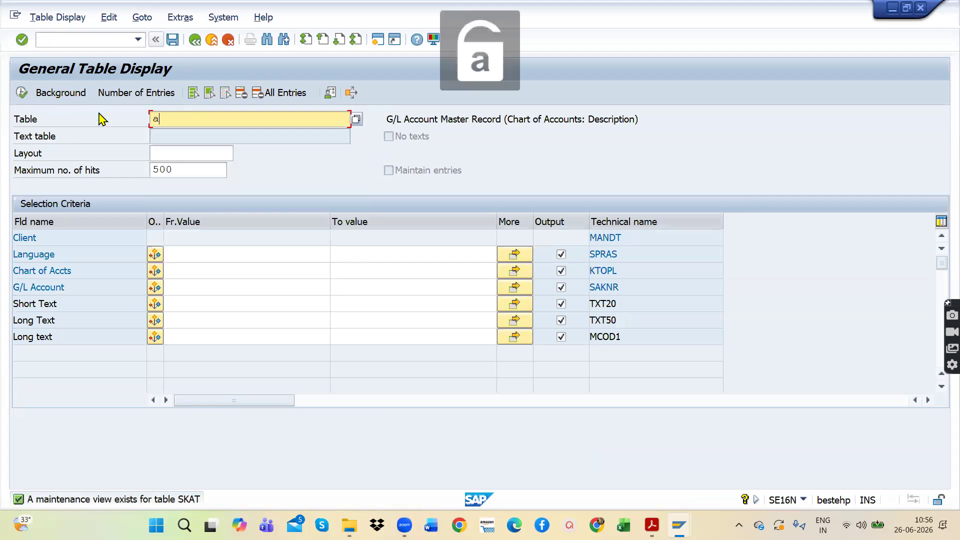
key("BackSpace")
key("Caps_Lock")
type("AC")
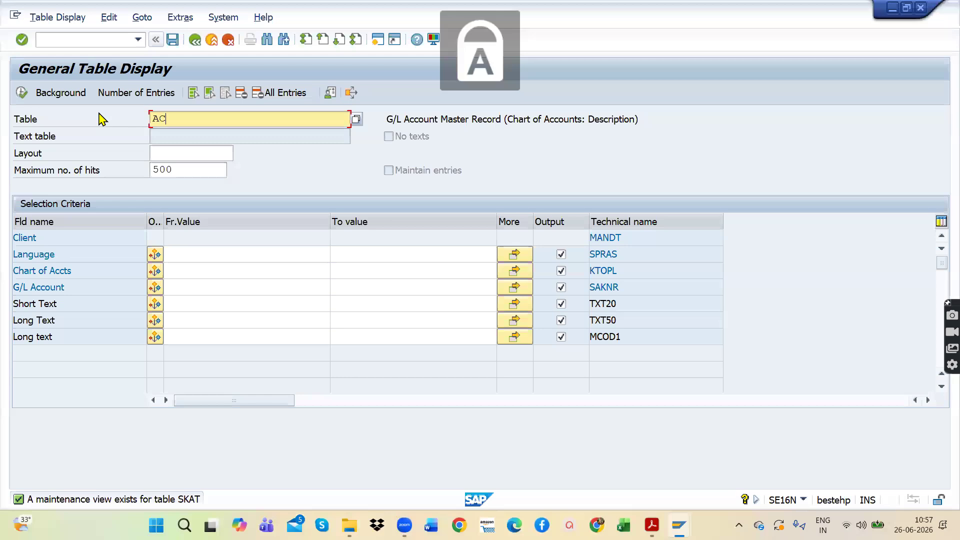
type("DOCA")
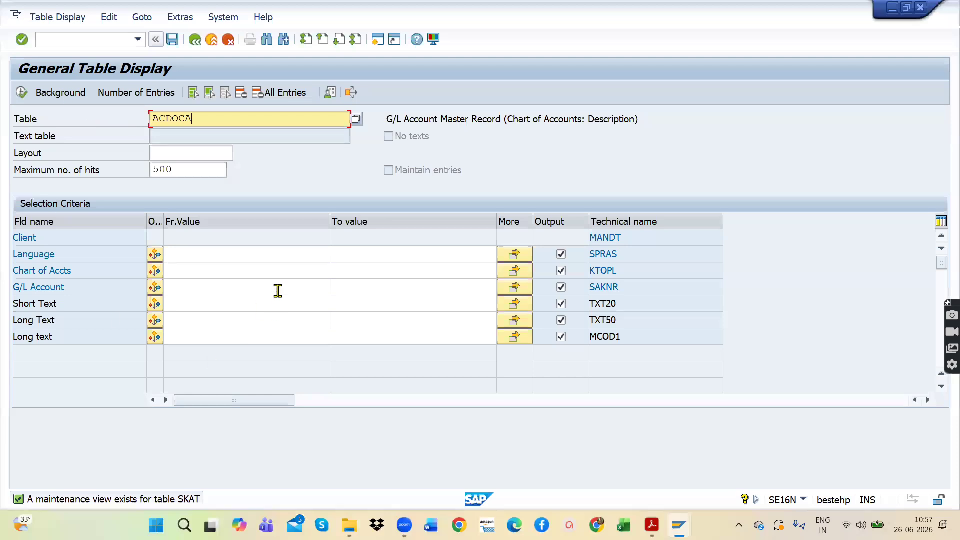
left_click_drag(212, 119, 125, 114)
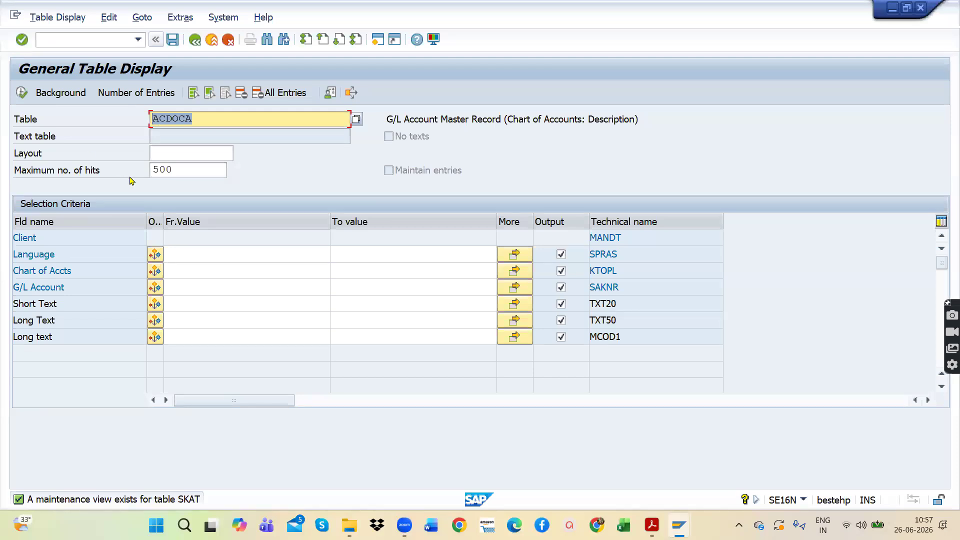
left_click(21, 92)
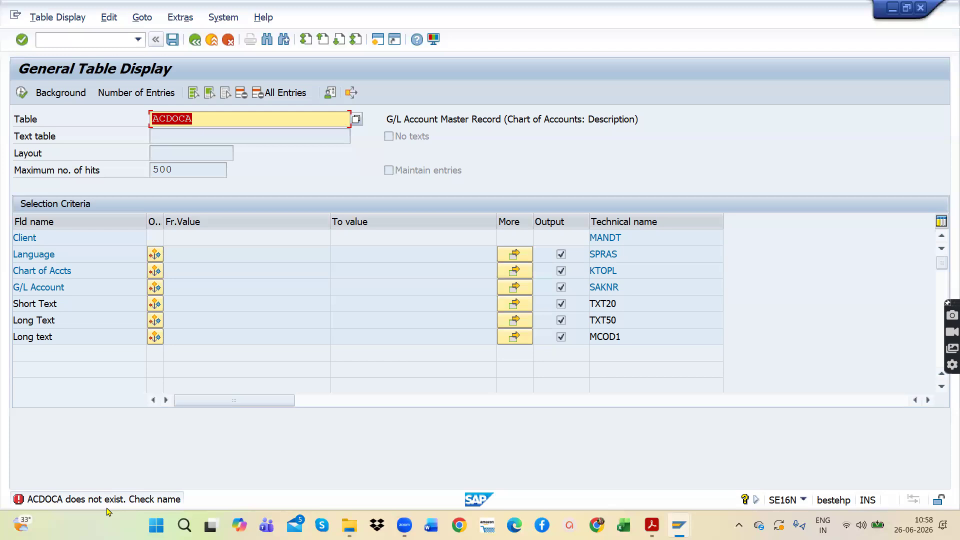
Step: Leave the ACDOCA selection and return to SAP Easy Access with the command /N
left_click(226, 122)
left_click_drag(226, 122, 133, 121)
left_click(195, 40)
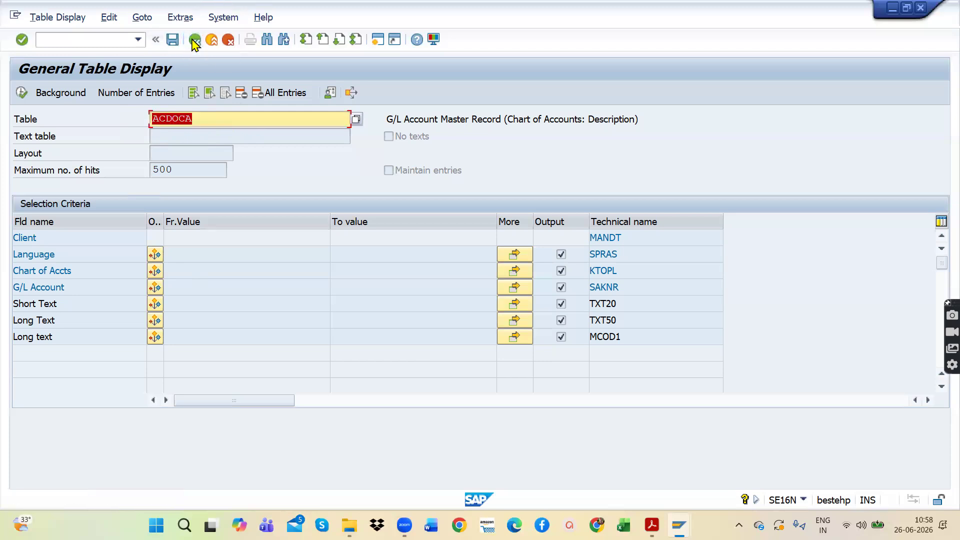
left_click(195, 40)
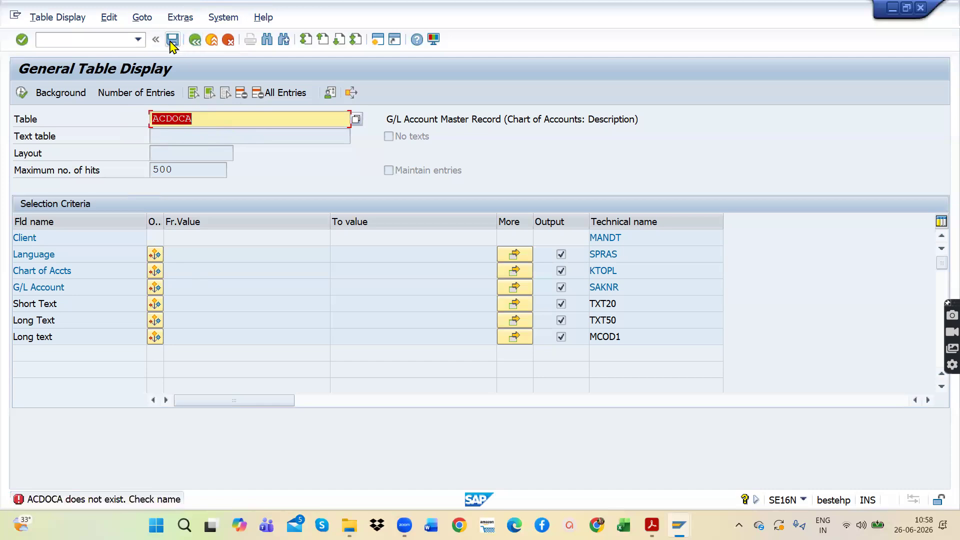
left_click(137, 39)
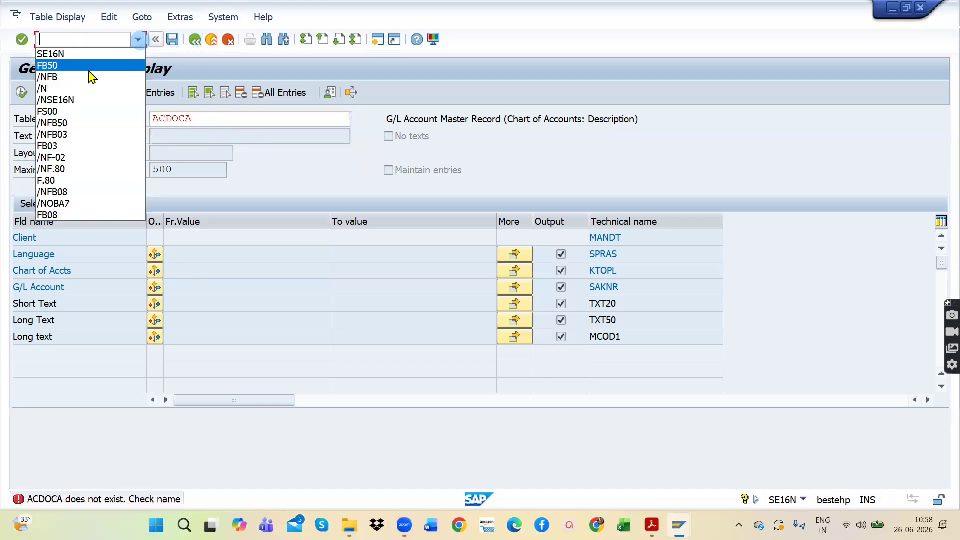
left_click(55, 90)
key("Return")
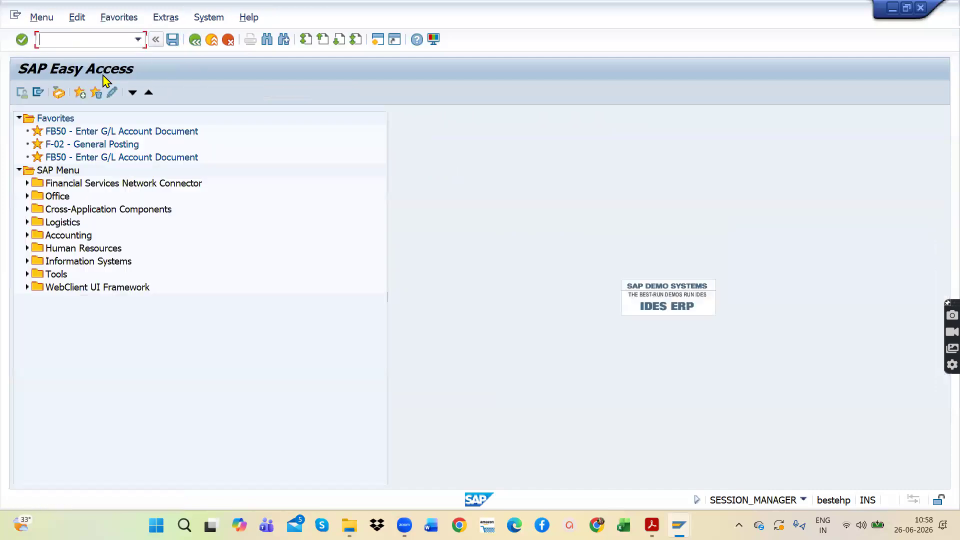
Step: Start transaction SE16N again and load table BSIS in General Table Display in place of ACDOCA
left_click(137, 40)
left_click(88, 69)
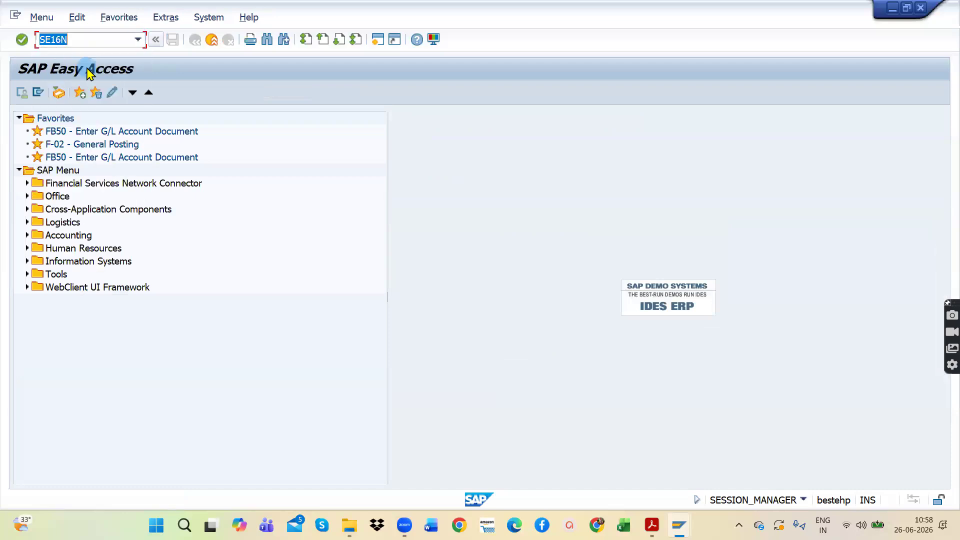
key("Return")
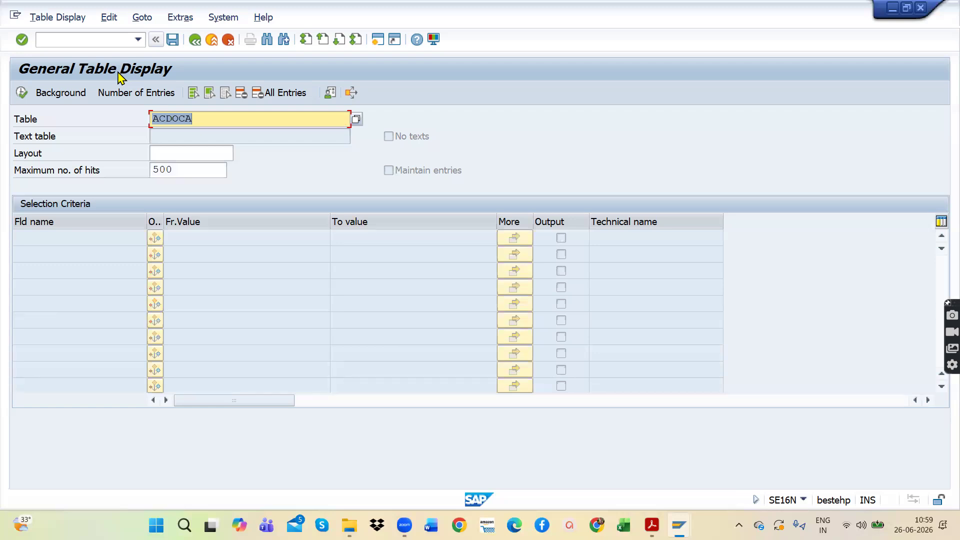
left_click(206, 118)
key("ctrl+a")
key("BackSpace")
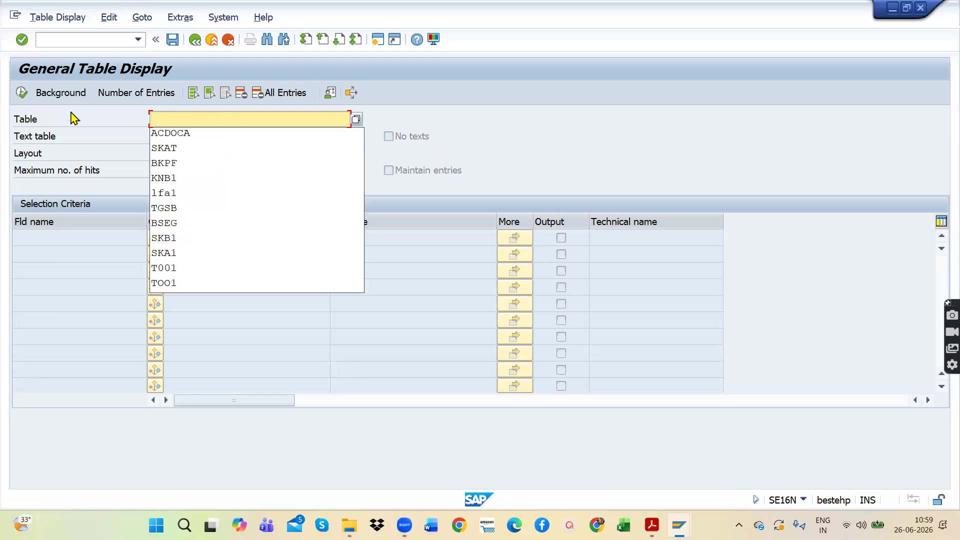
type("B")
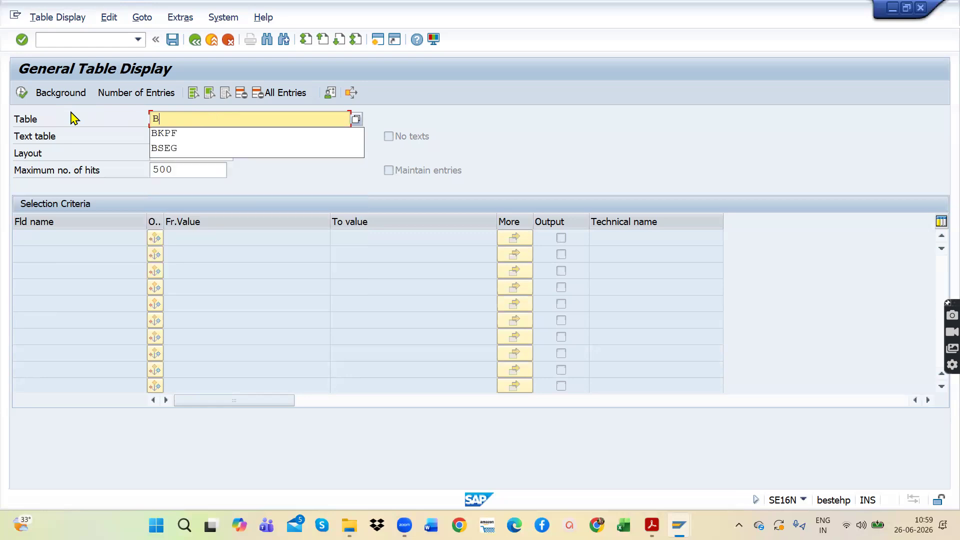
type("SI")
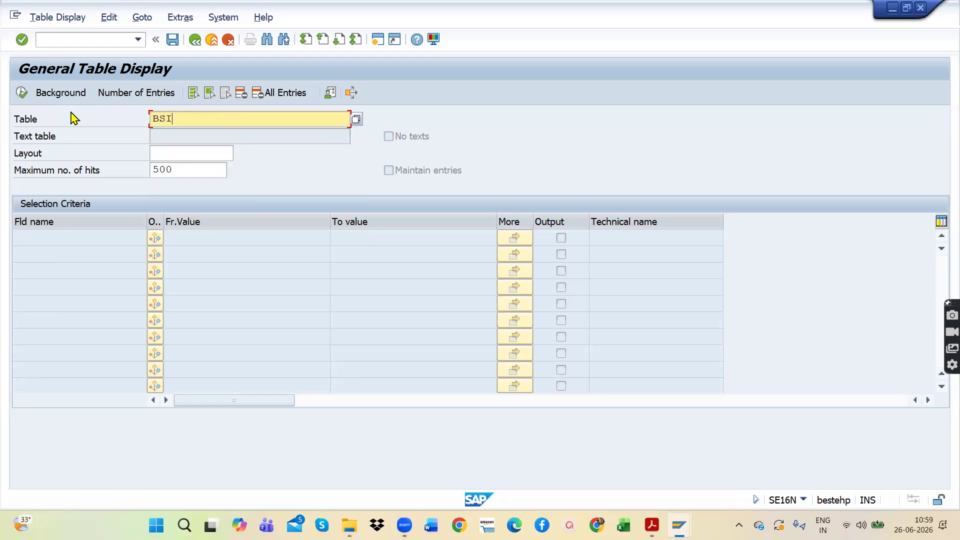
type("S")
key("Return")
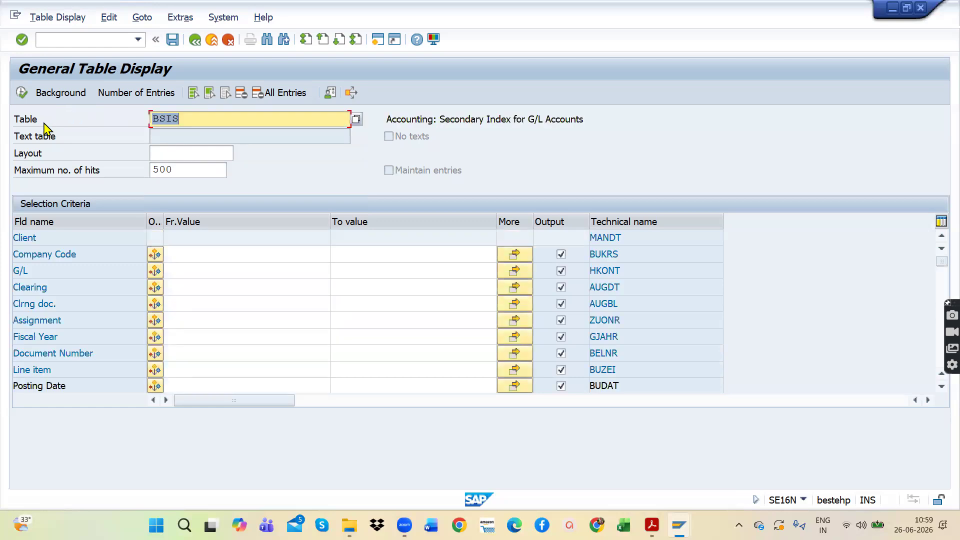
Step: Display the BSIS entries for company code AP11, look through them, and return to the selection screen
left_click(211, 254)
type("AP")
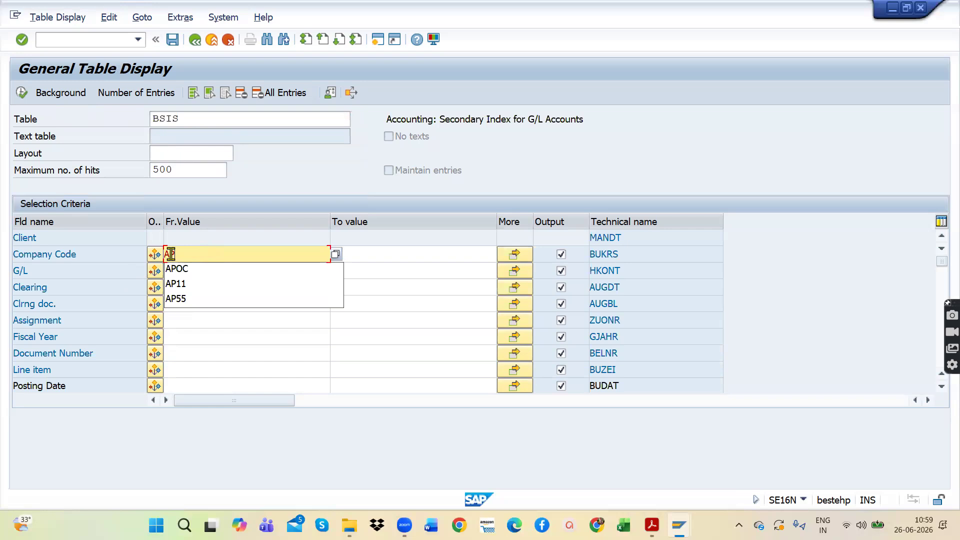
left_click(188, 283)
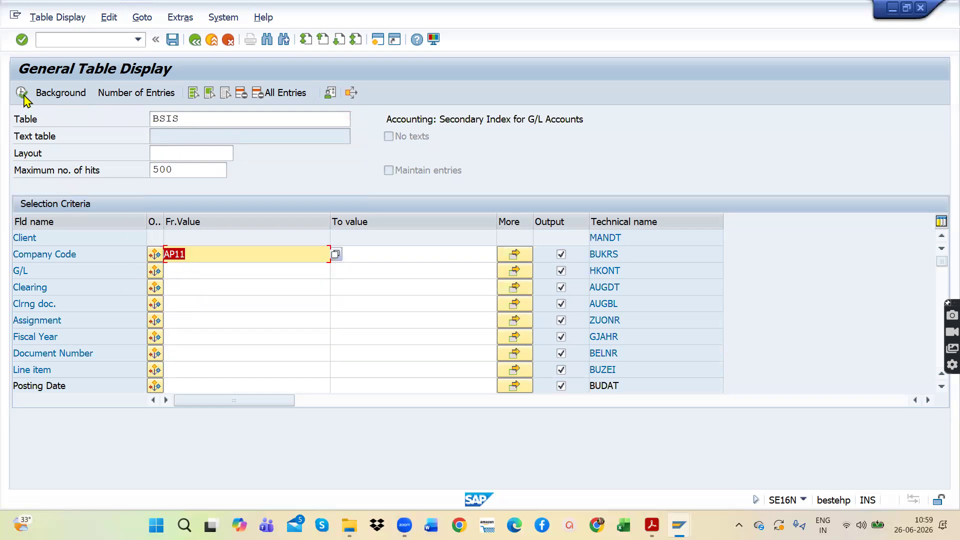
left_click_drag(179, 170, 147, 169)
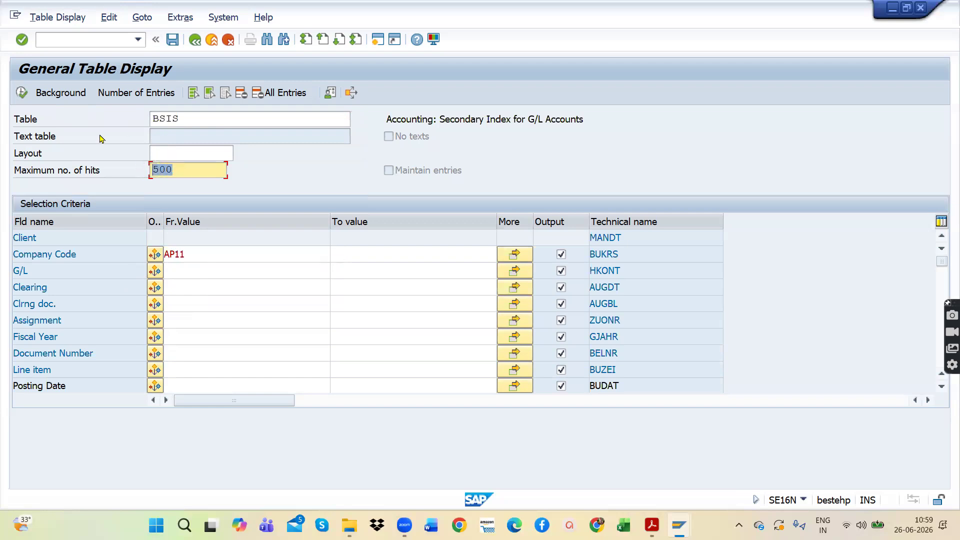
left_click(22, 93)
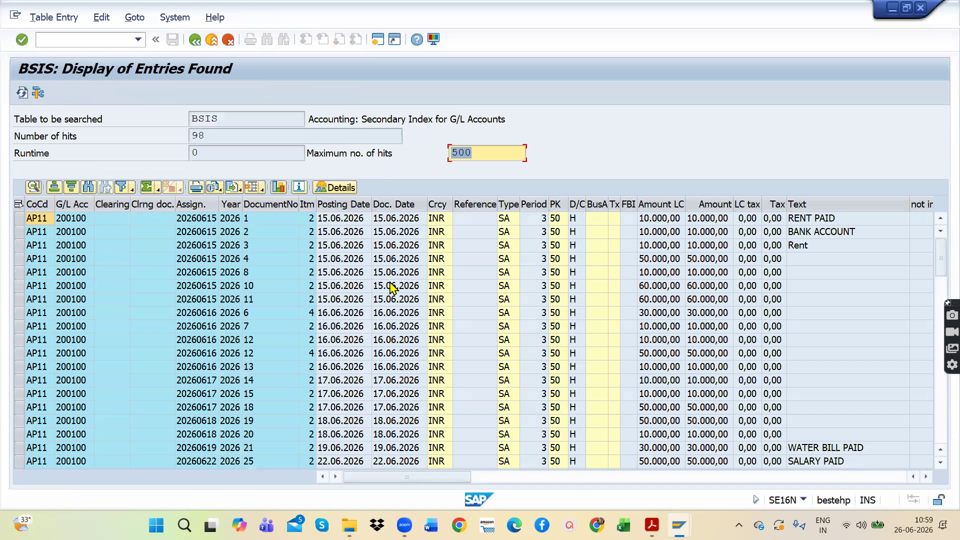
scroll(262, 320, "down", 1)
scroll(260, 328, "up", 1)
left_click(196, 40)
left_click(196, 40)
Step: Change the table name to BSAS and display its entries
left_click_drag(193, 119, 65, 119)
key("BackSpace")
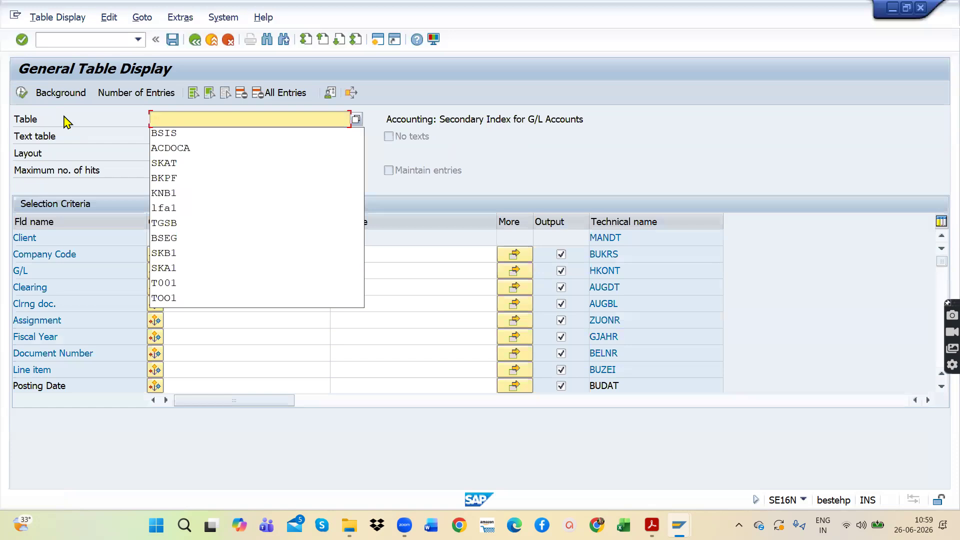
type("B")
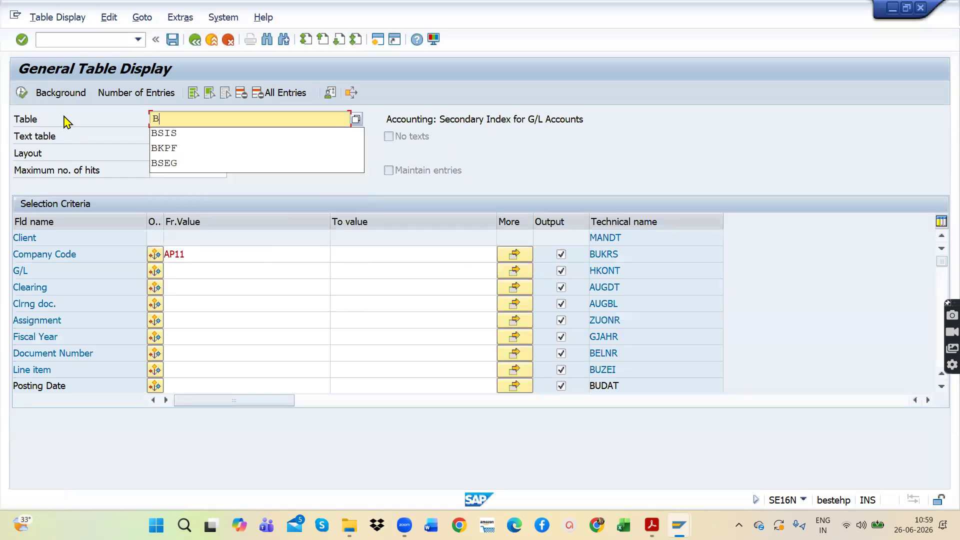
type("SAS")
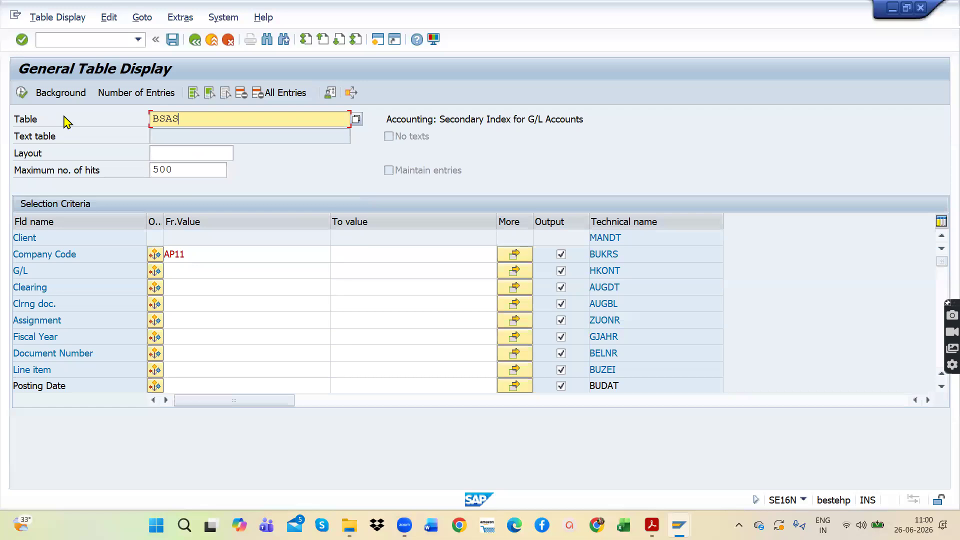
left_click(21, 92)
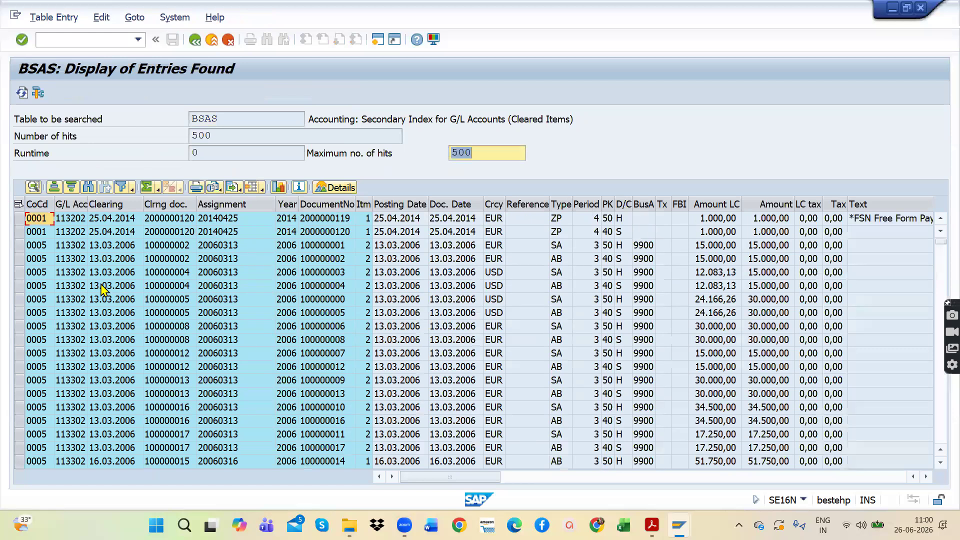
Step: Examine the company codes of the listed BSAS entries and return to the selection screen
left_click(38, 220)
left_click(37, 232)
left_click(35, 242)
left_click(40, 264)
left_click(40, 296)
left_click(40, 325)
left_click(41, 340)
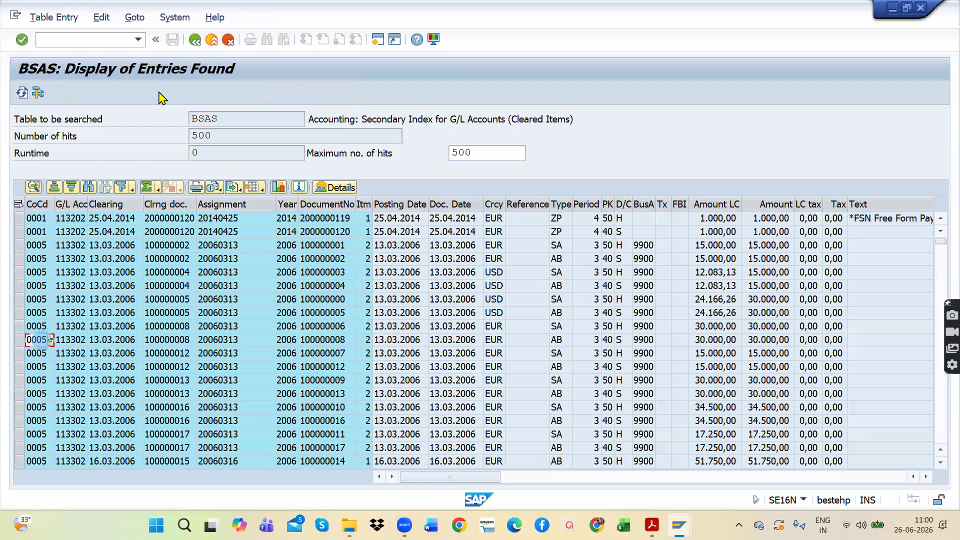
left_click(196, 40)
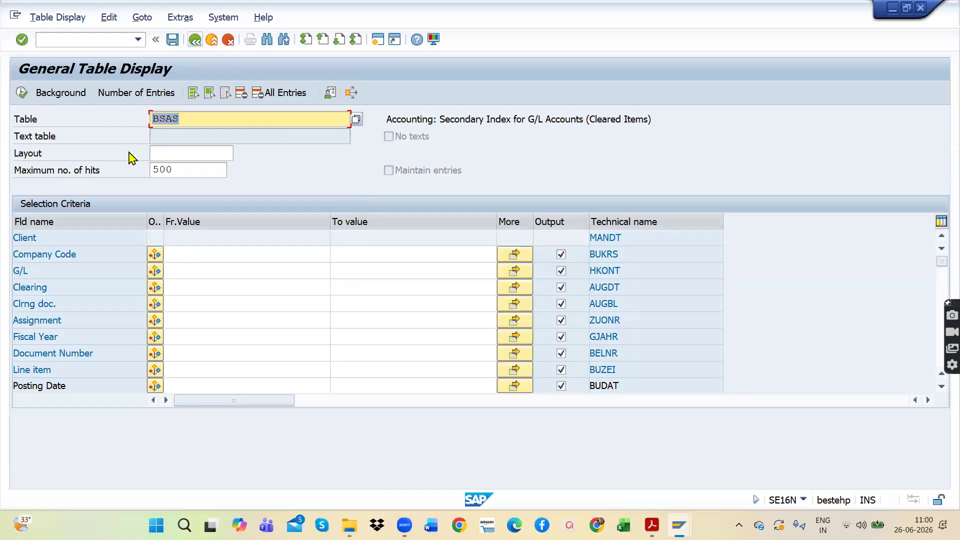
left_click(183, 258)
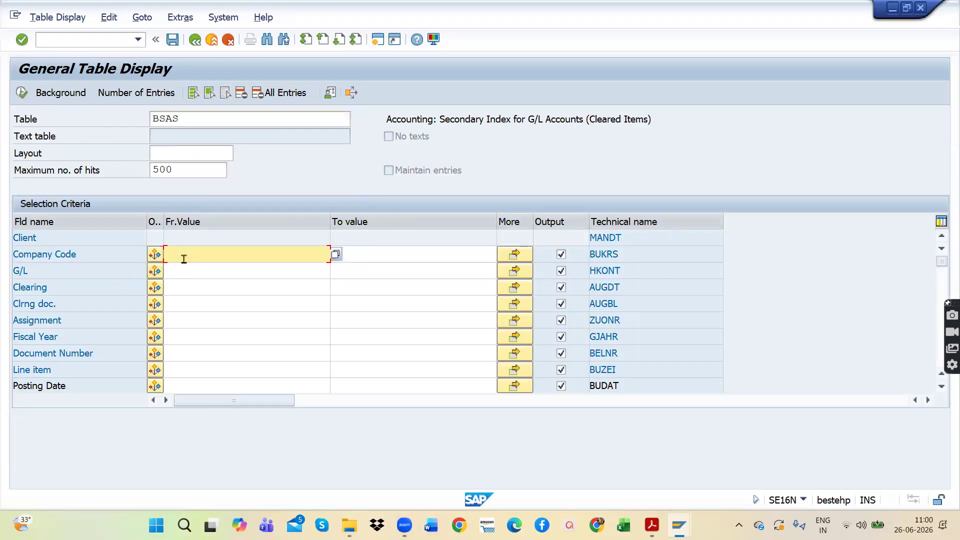
left_click(21, 93)
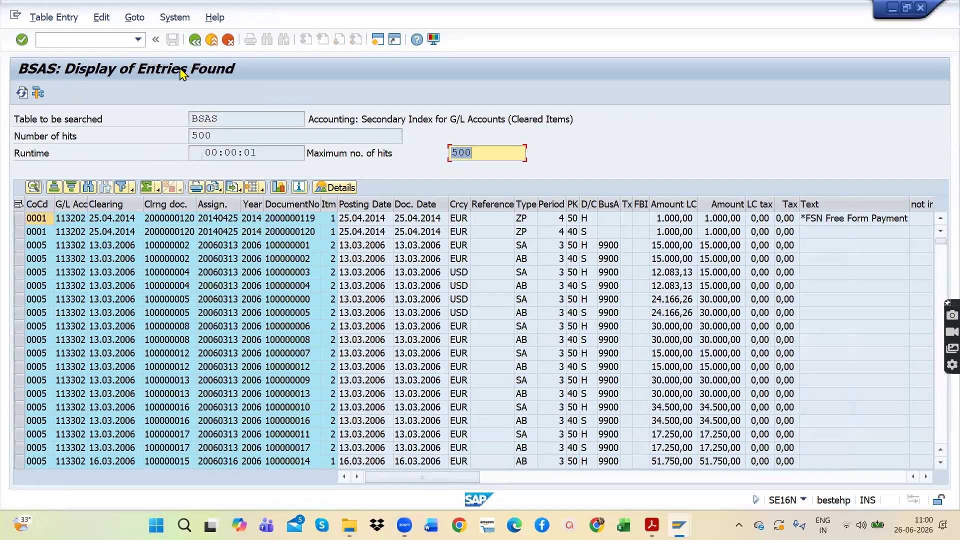
left_click(196, 40)
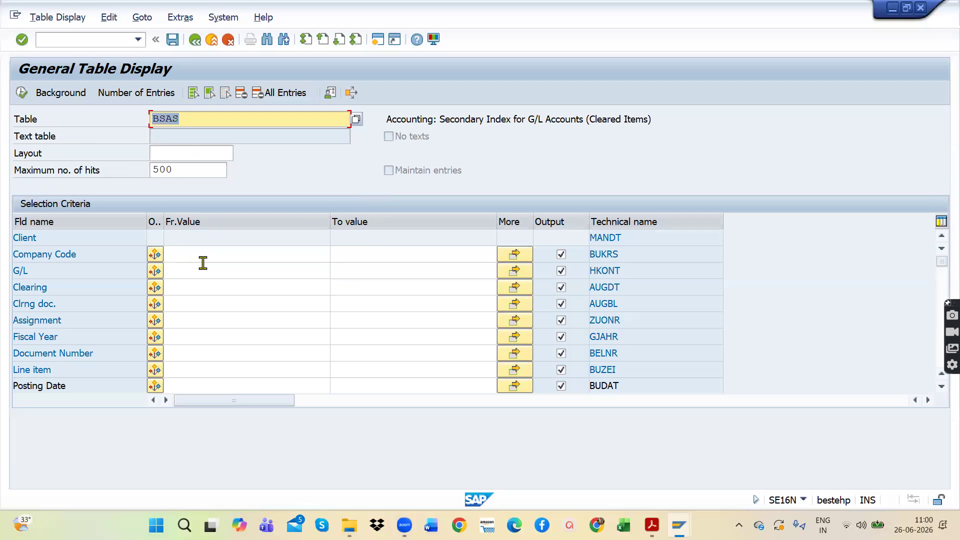
Step: Try to display the BSAS entries for company code AP11, then return to SAP Easy Access
left_click(201, 257)
type("A")
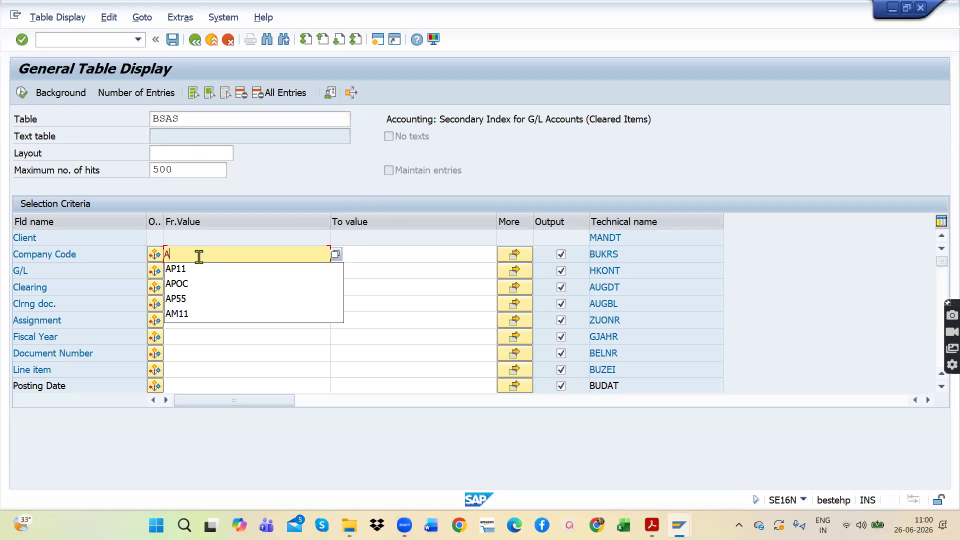
type("P")
left_click(192, 267)
left_click(23, 93)
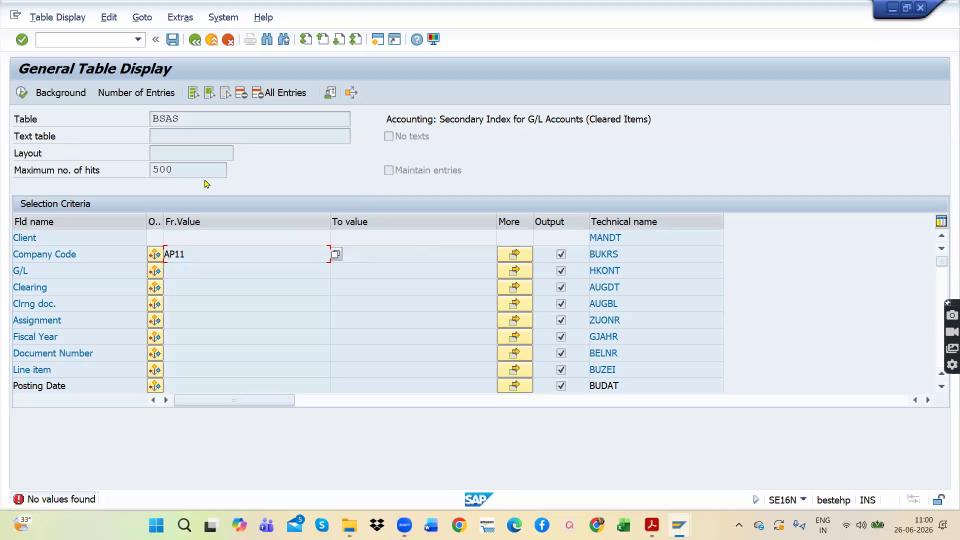
left_click(199, 46)
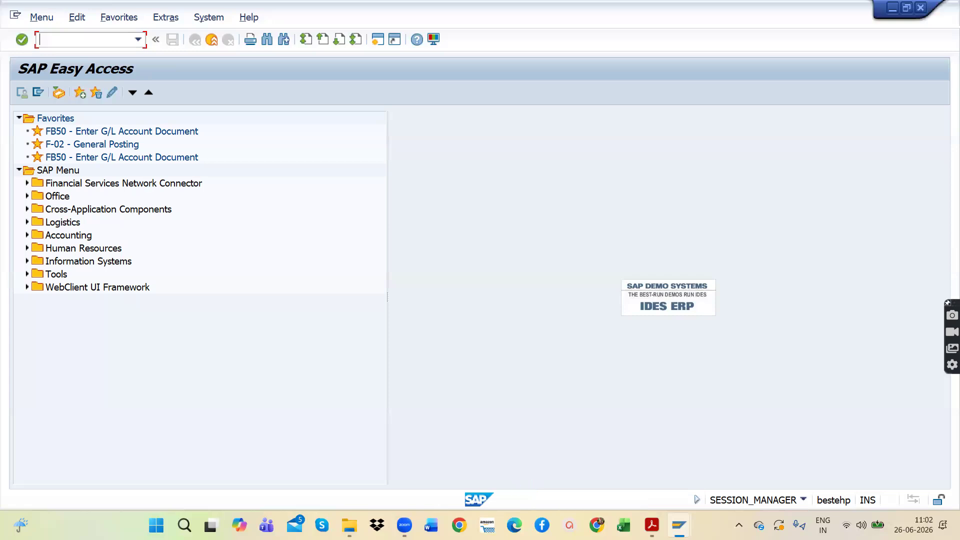
Step: Switch to the CLASS 6 folder in File Explorer and open the PDF SAP FICO module standard reports
left_click(404, 525)
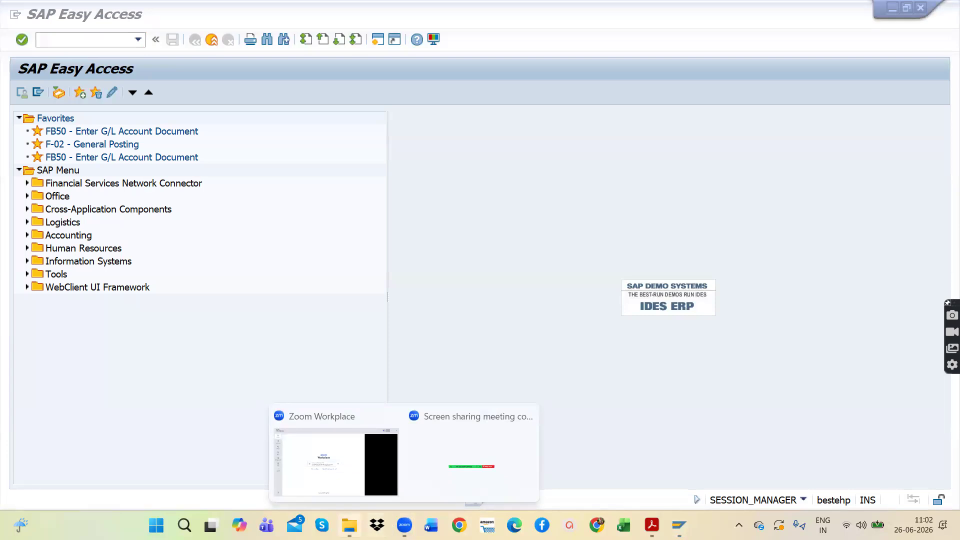
left_click(349, 525)
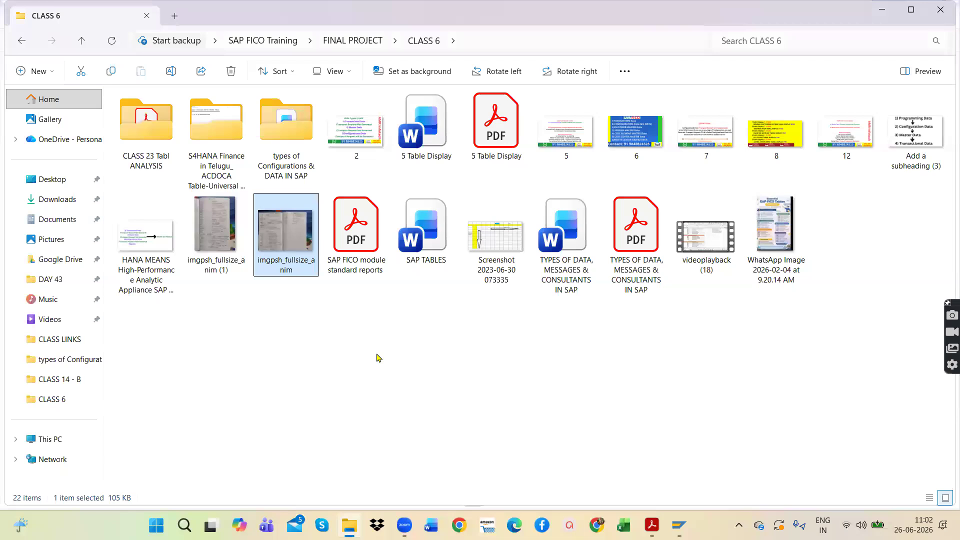
double_click(366, 227)
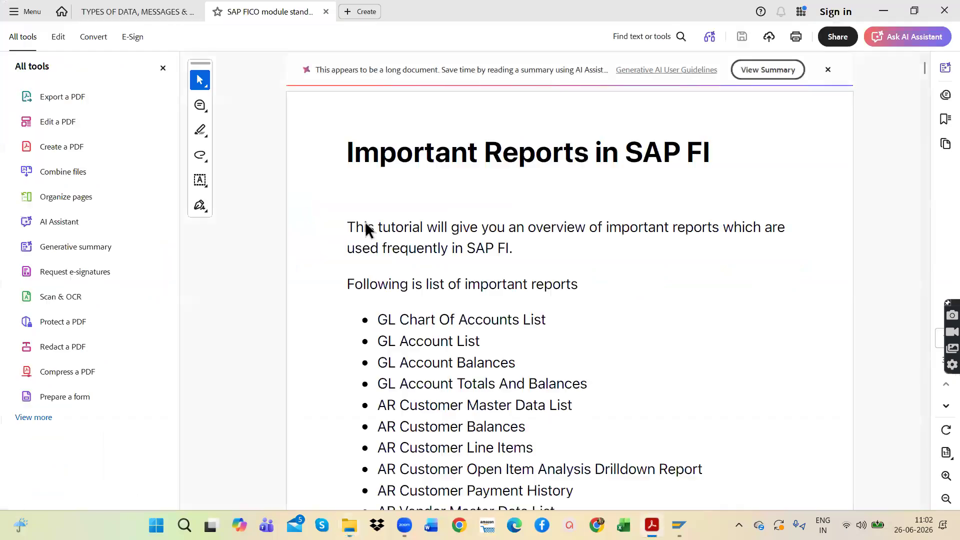
Step: Review the list of important SAP FI reports down to the S_ALR_87012326 menu path and hide the All tools pane
scroll(629, 257, "down", 2)
scroll(620, 253, "down", 8)
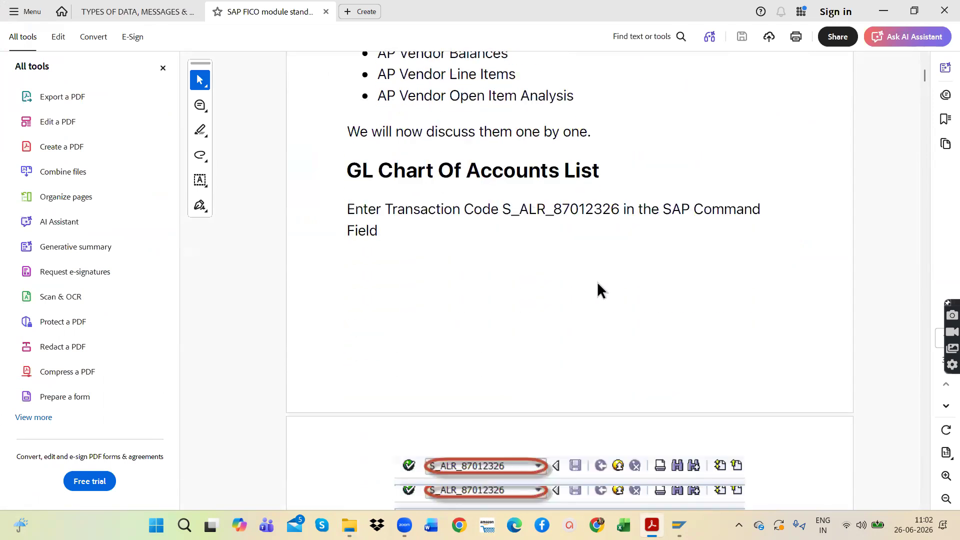
scroll(600, 283, "down", 5)
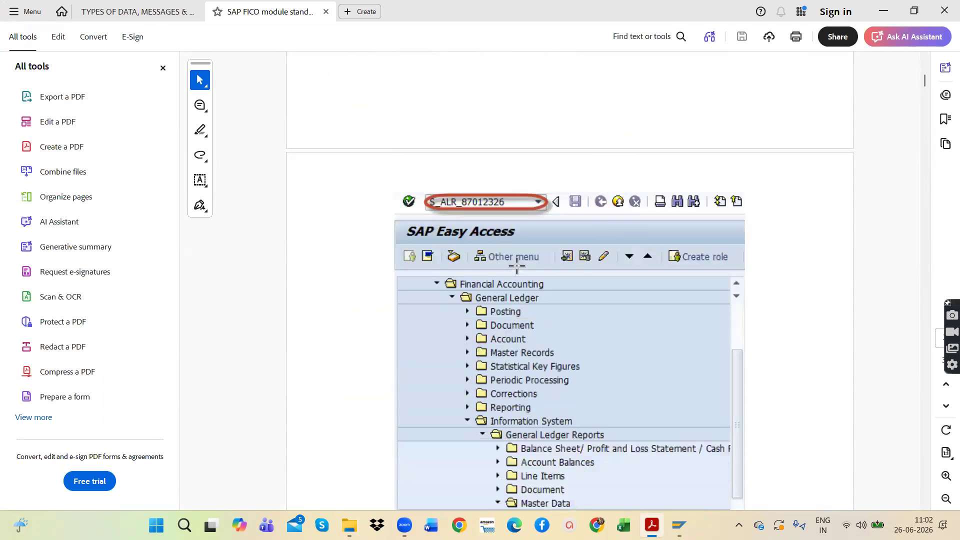
scroll(517, 268, "down", 1)
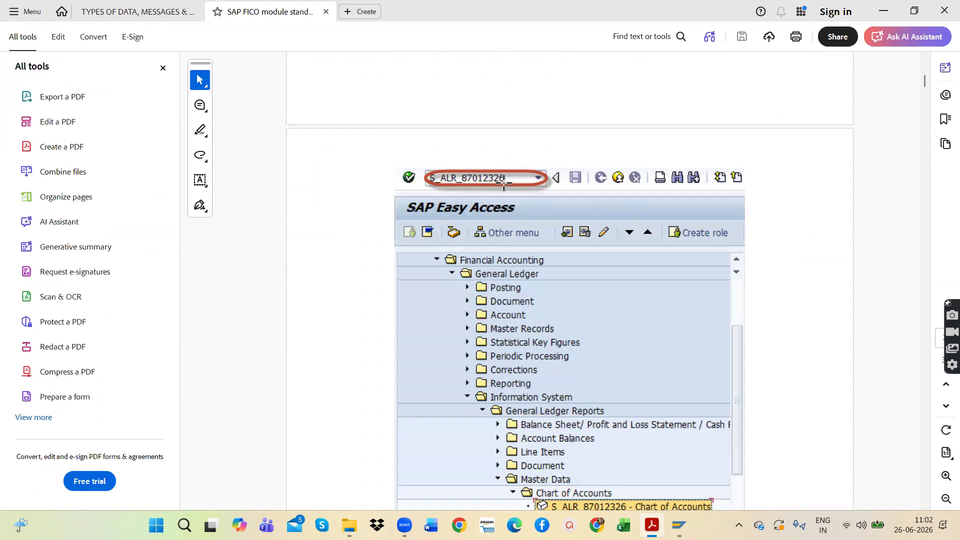
scroll(565, 365, "down", 2)
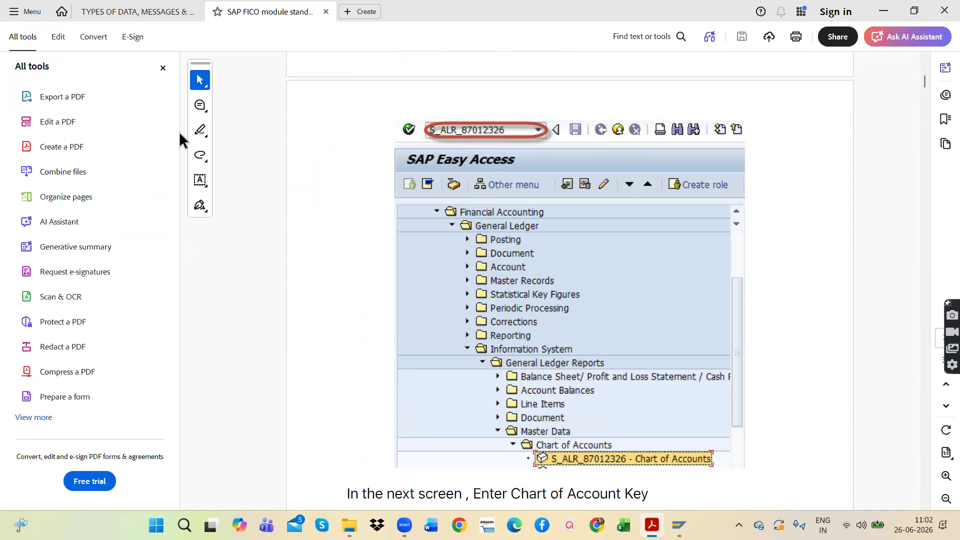
left_click(163, 67)
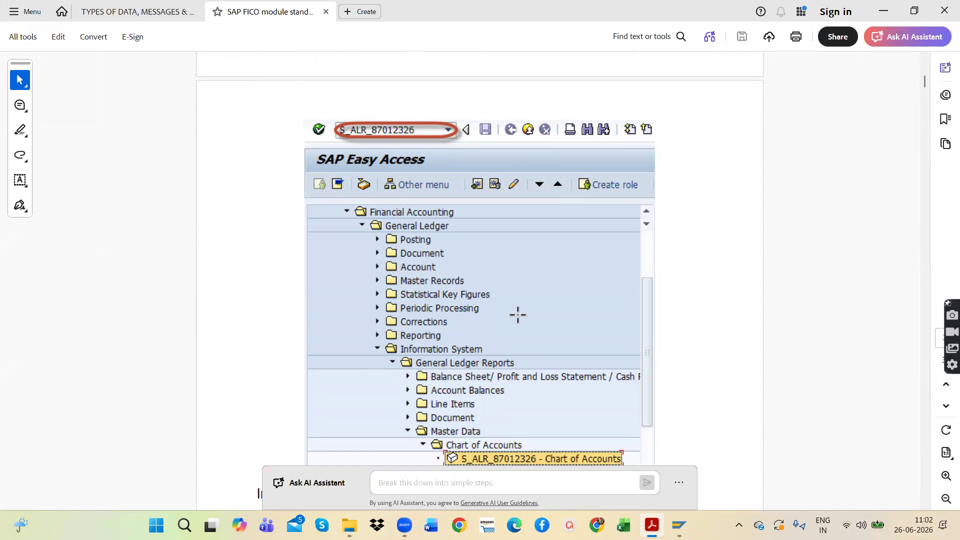
Step: Read through the GL Chart of Accounts List section, including its selection screen and sample output
scroll(505, 374, "down", 5)
scroll(504, 373, "down", 7)
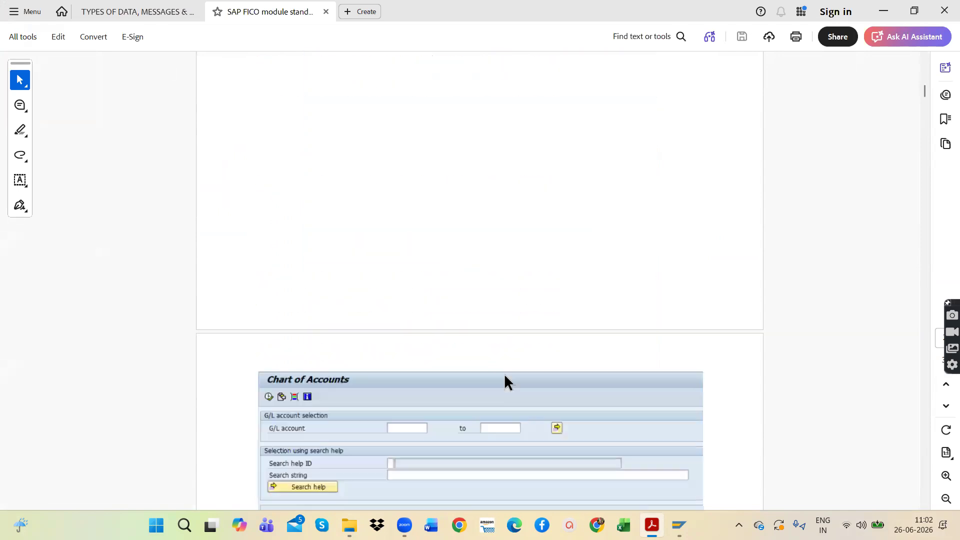
scroll(431, 362, "down", 2)
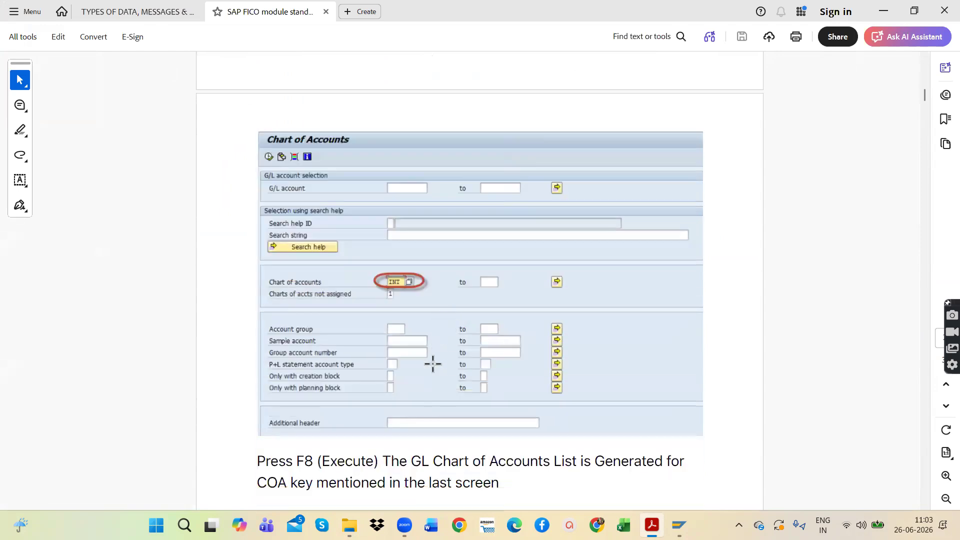
scroll(321, 372, "down", 10)
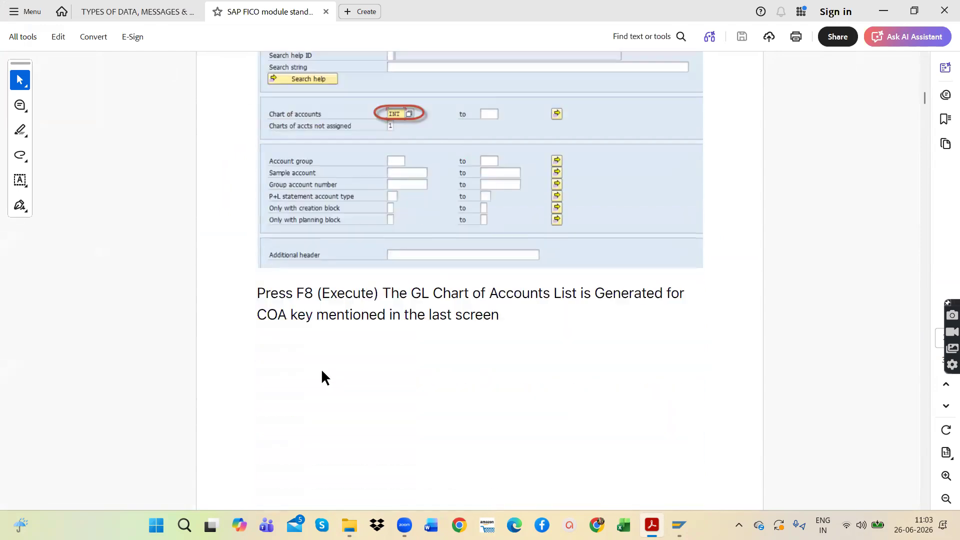
scroll(321, 371, "down", 4)
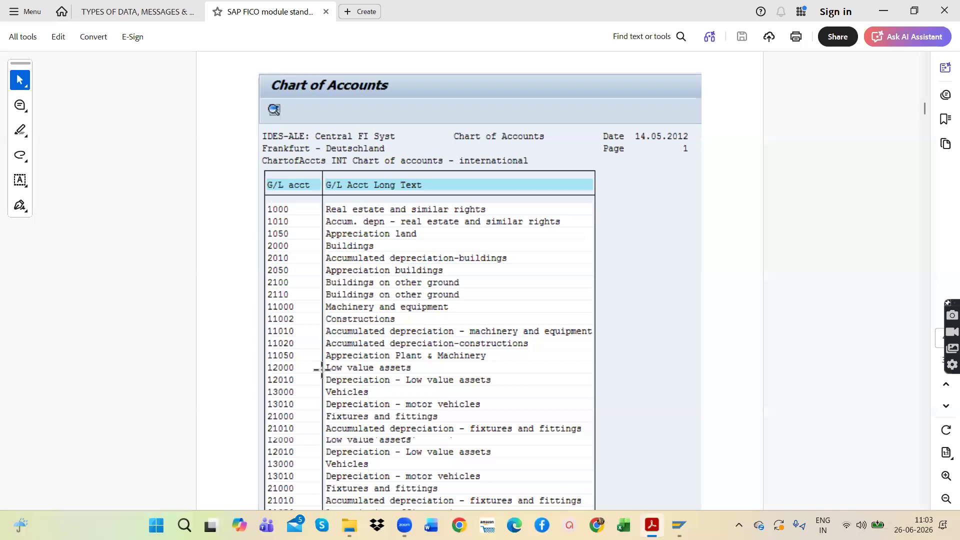
scroll(352, 345, "down", 3)
scroll(352, 357, "down", 10)
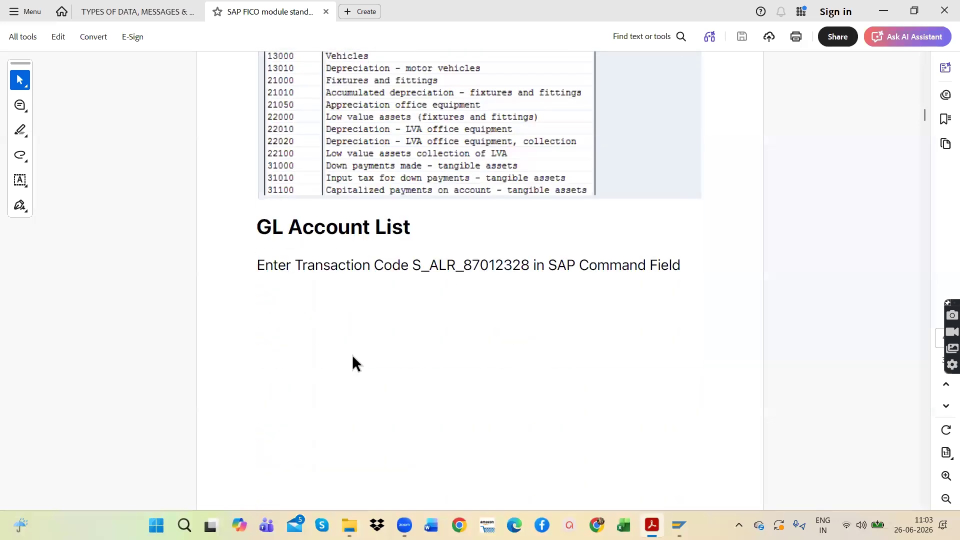
Step: Examine the GL Account List section for transaction S_ALR_87012328, from the menu path to the sample report
scroll(353, 356, "down", 3)
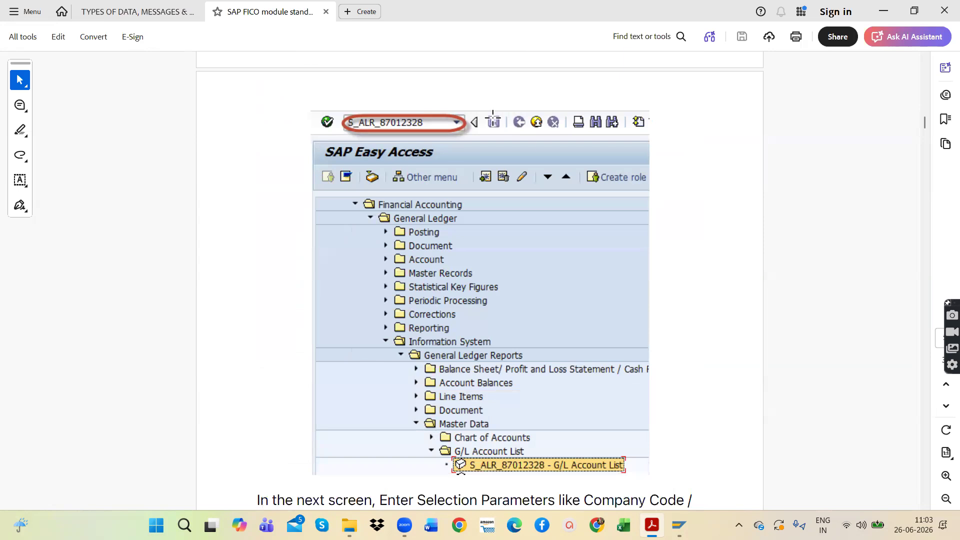
scroll(514, 276, "down", 10)
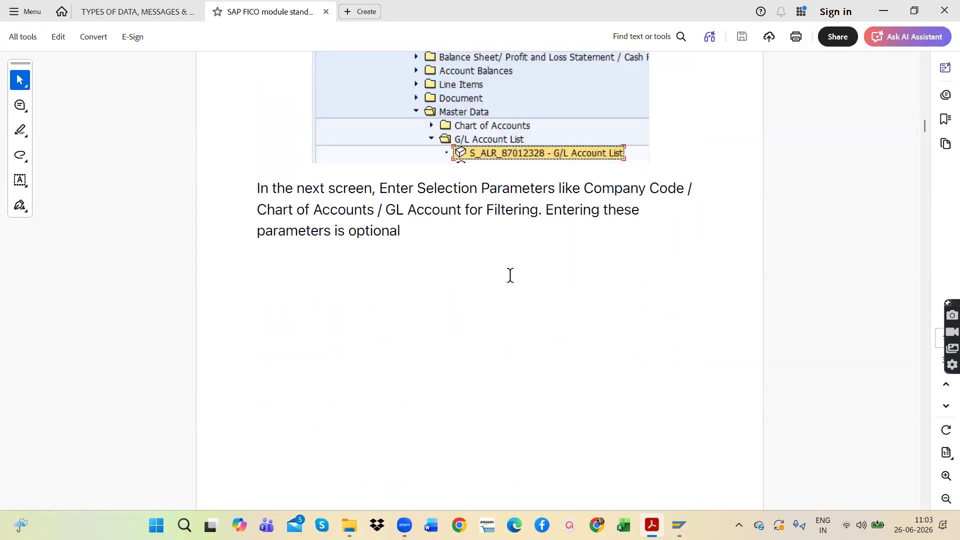
scroll(505, 270, "down", 12)
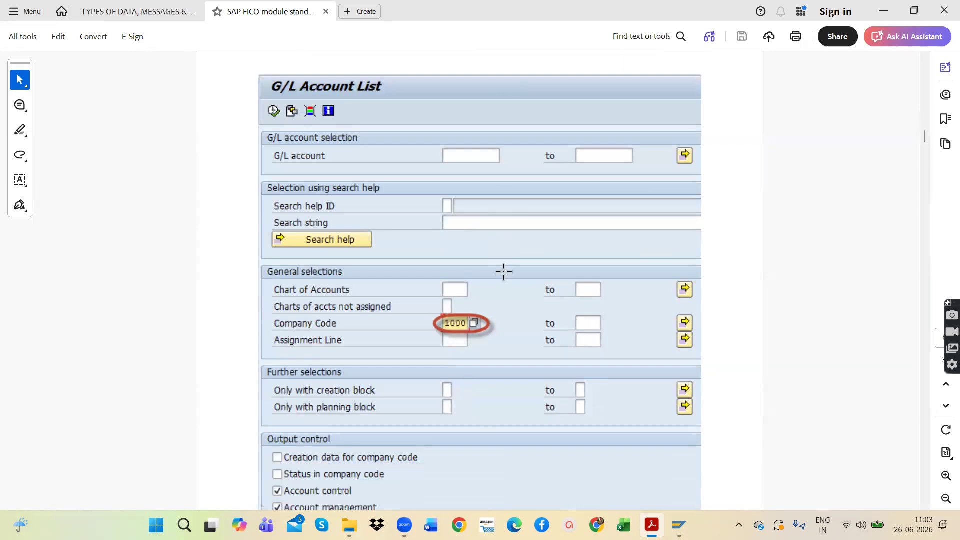
scroll(435, 339, "down", 2)
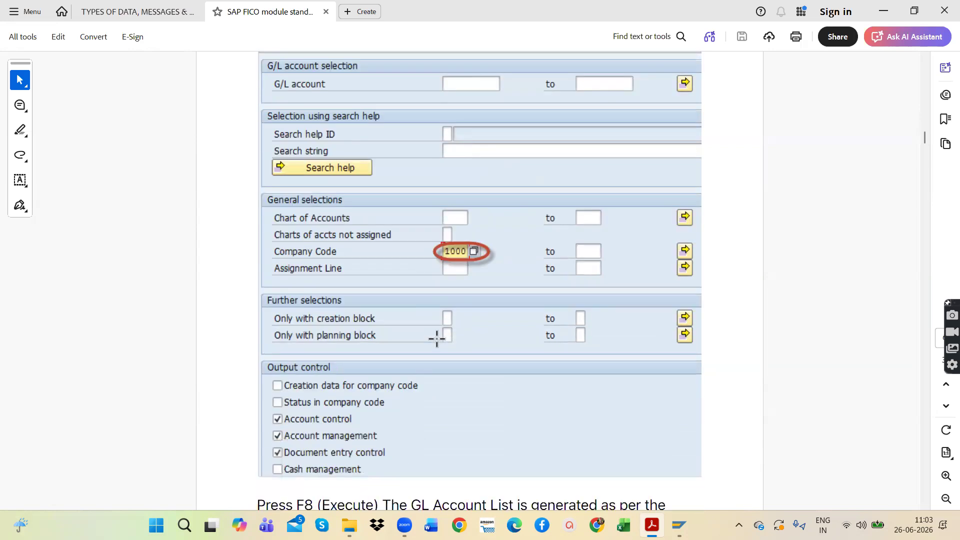
scroll(436, 338, "down", 14)
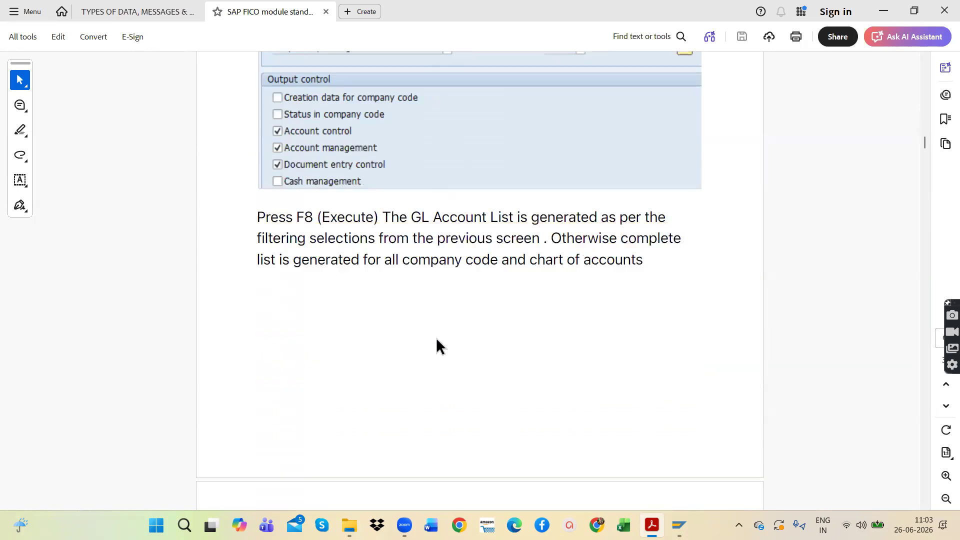
scroll(436, 338, "down", 2)
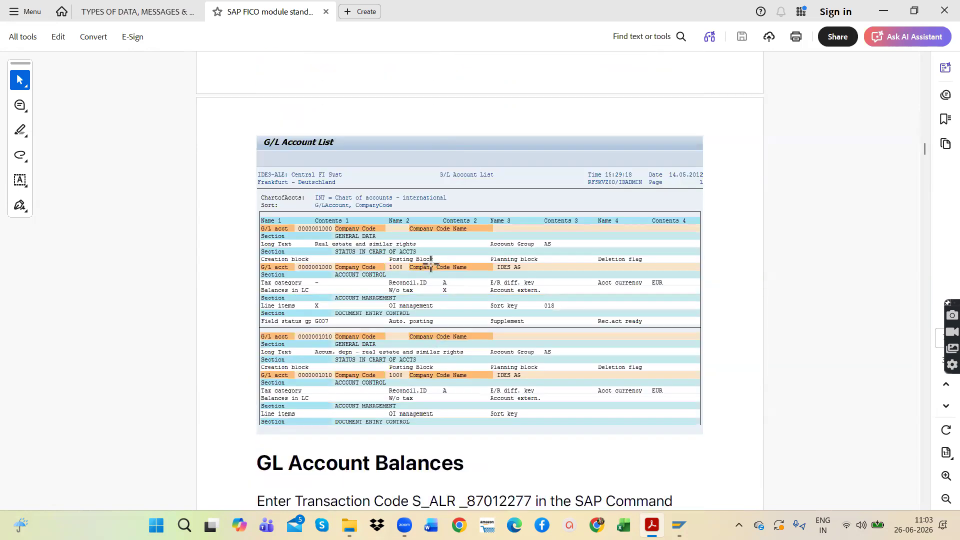
Step: Examine the GL Account Balances section for transaction S_ALR_87012277, including its selection parameters and sample report
scroll(431, 263, "down", 15)
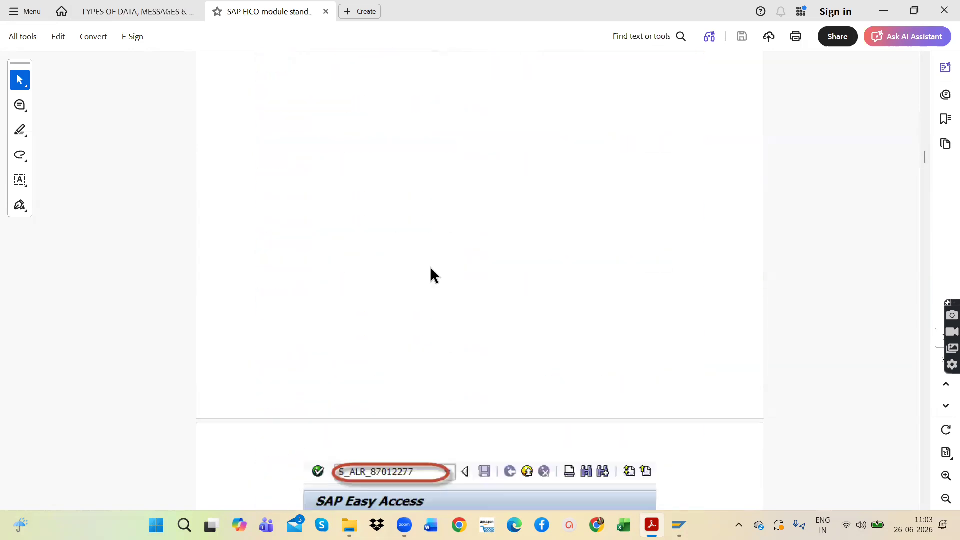
scroll(431, 274, "down", 5)
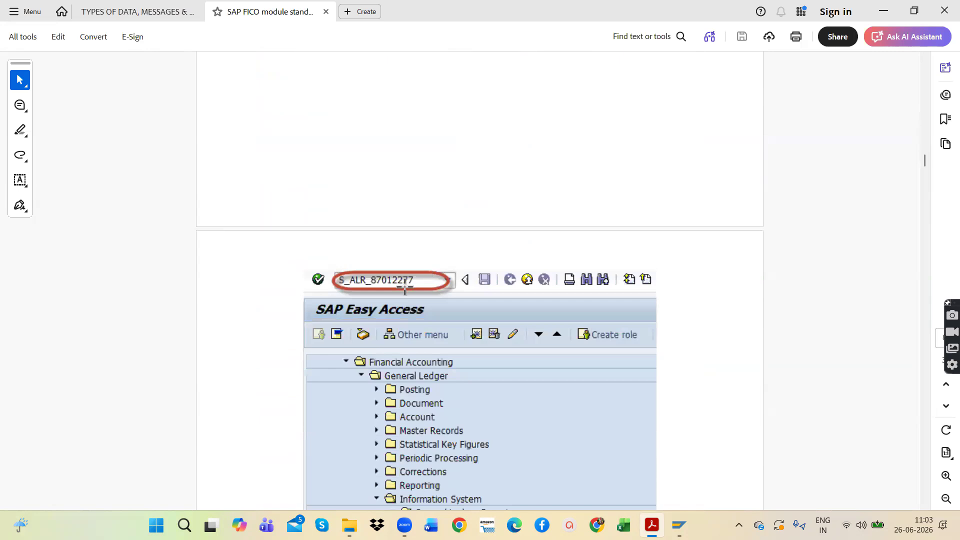
scroll(405, 287, "down", 2)
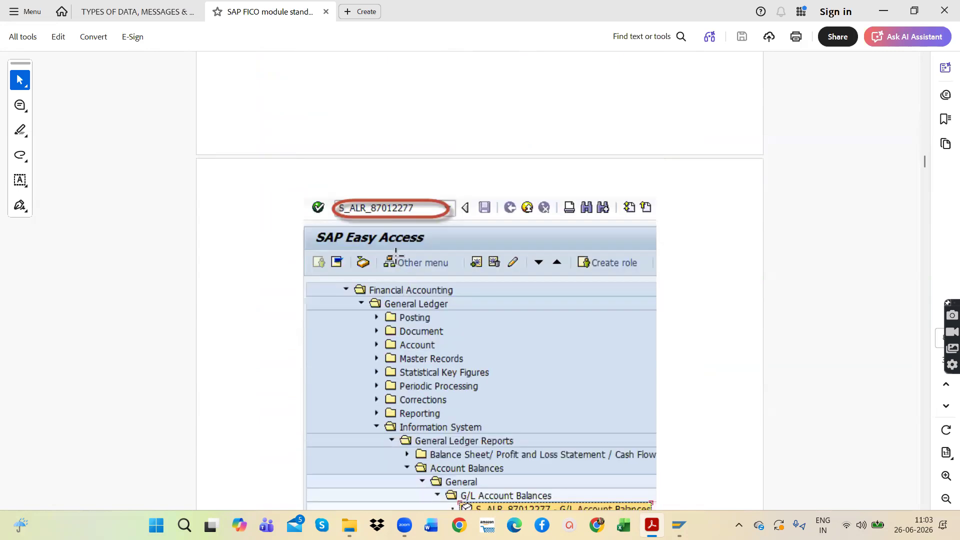
scroll(395, 256, "down", 5)
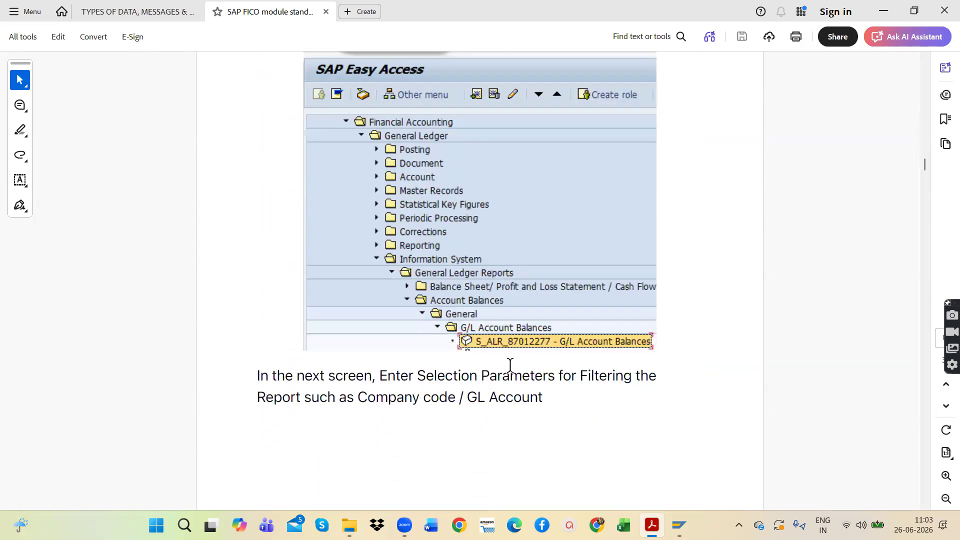
scroll(504, 376, "down", 20)
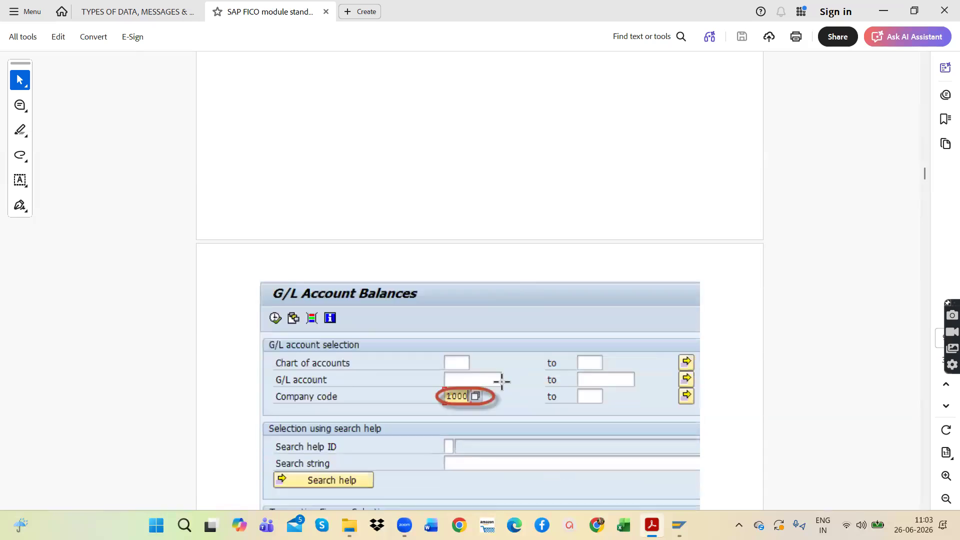
scroll(502, 382, "down", 20)
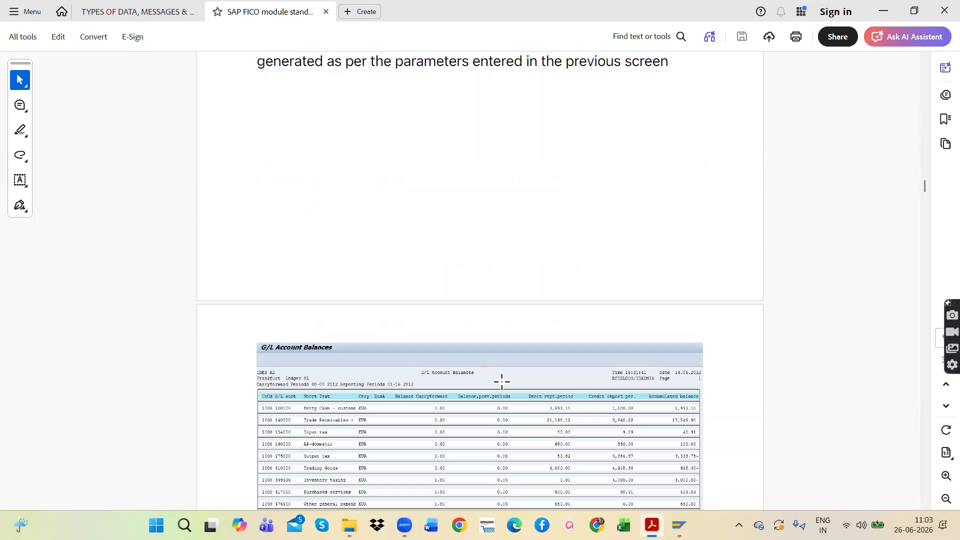
scroll(502, 382, "down", 5)
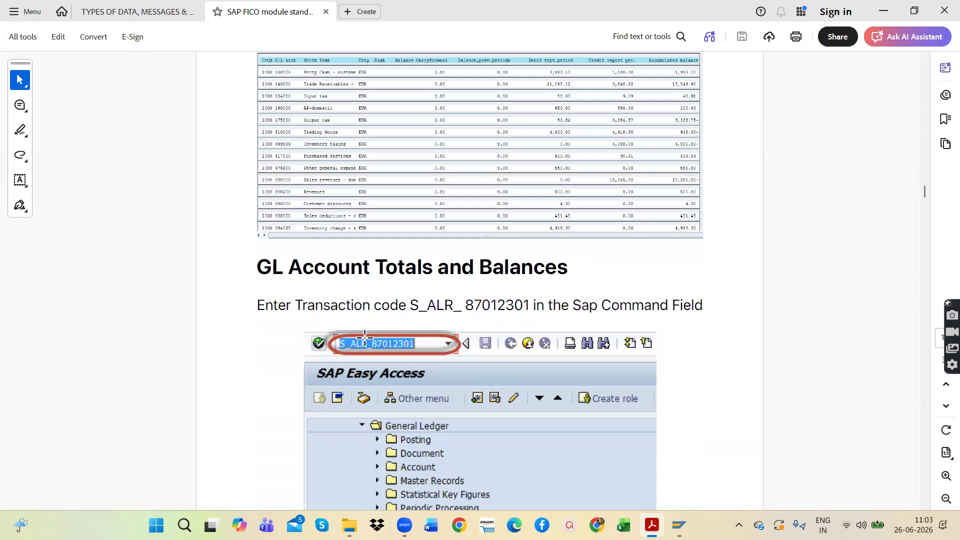
Step: Review the GL Account Totals and Balances section and the customer list selection screen and output
scroll(358, 345, "down", 13)
scroll(358, 346, "down", 15)
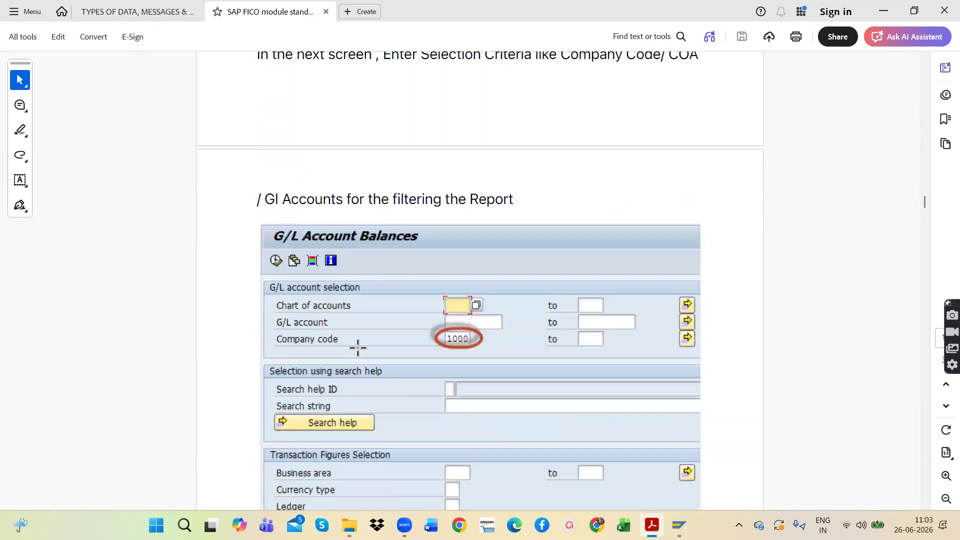
scroll(358, 346, "down", 7)
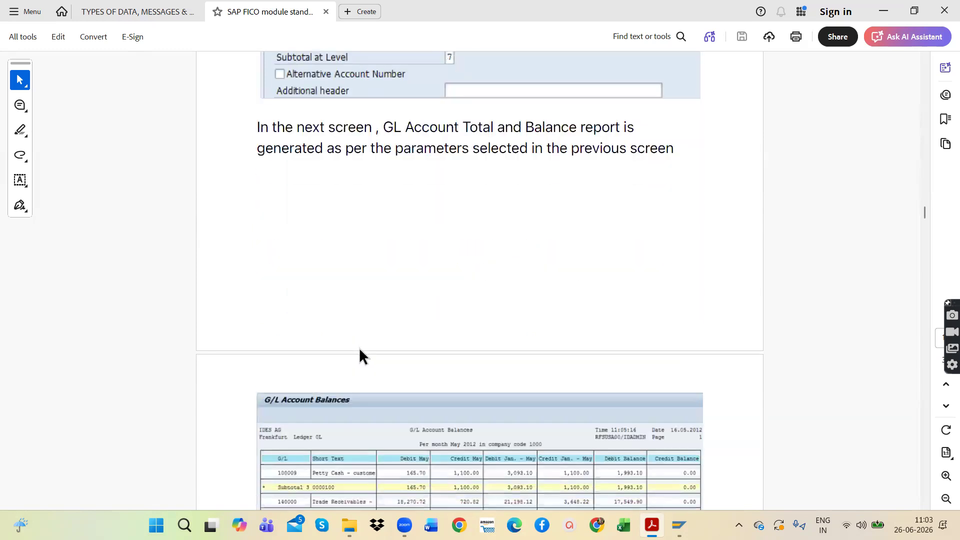
scroll(360, 349, "down", 10)
scroll(391, 361, "down", 19)
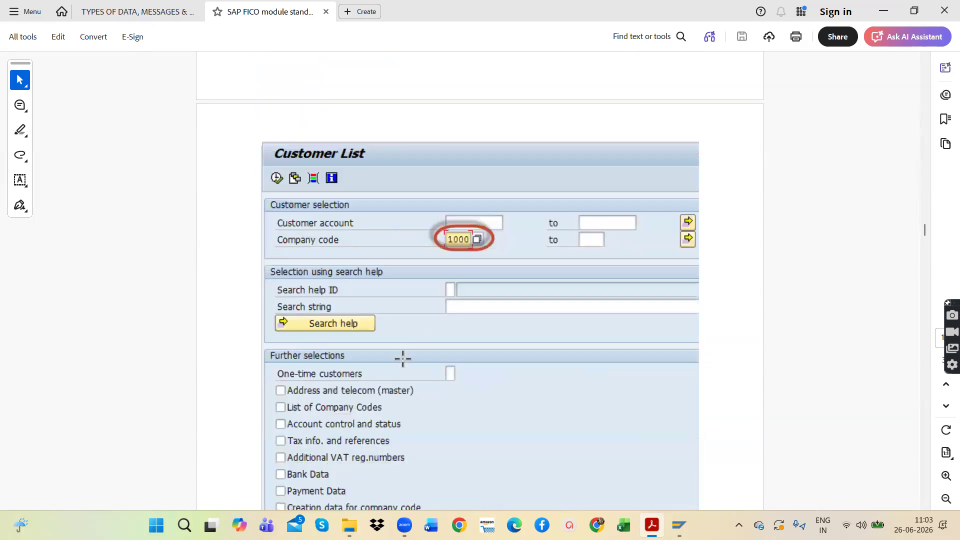
scroll(403, 358, "down", 20)
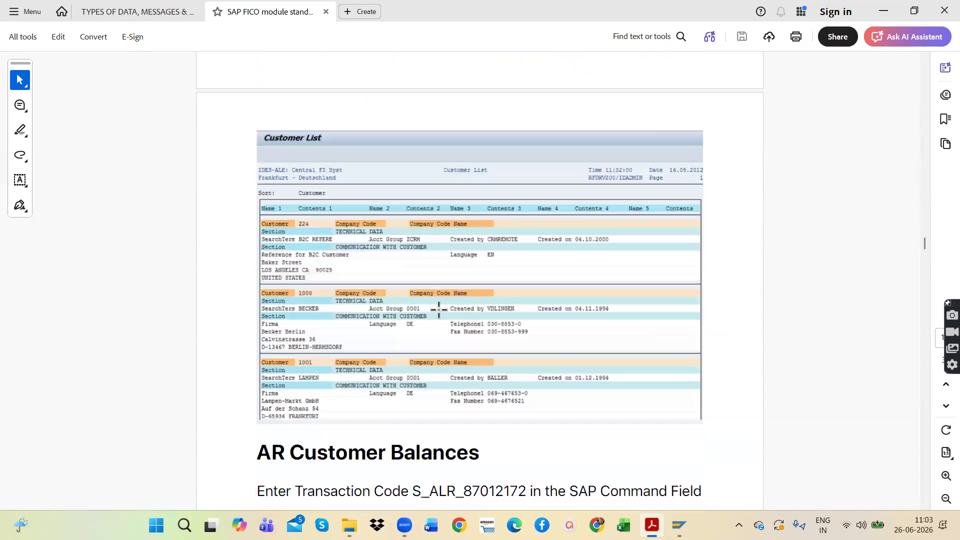
Step: Examine the AR Customer Balances section for transaction S_ALR_87012172 and its selection criteria
scroll(439, 308, "down", 18)
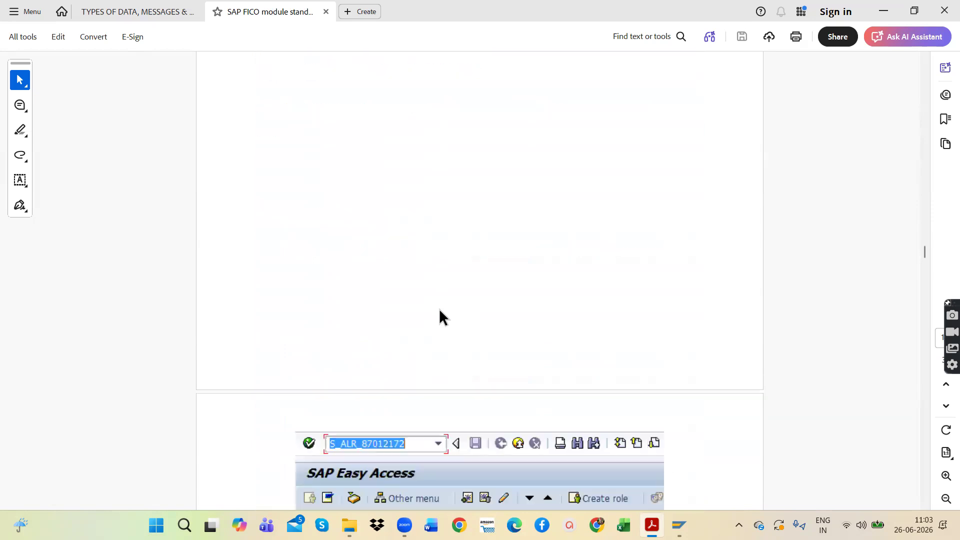
scroll(439, 309, "down", 15)
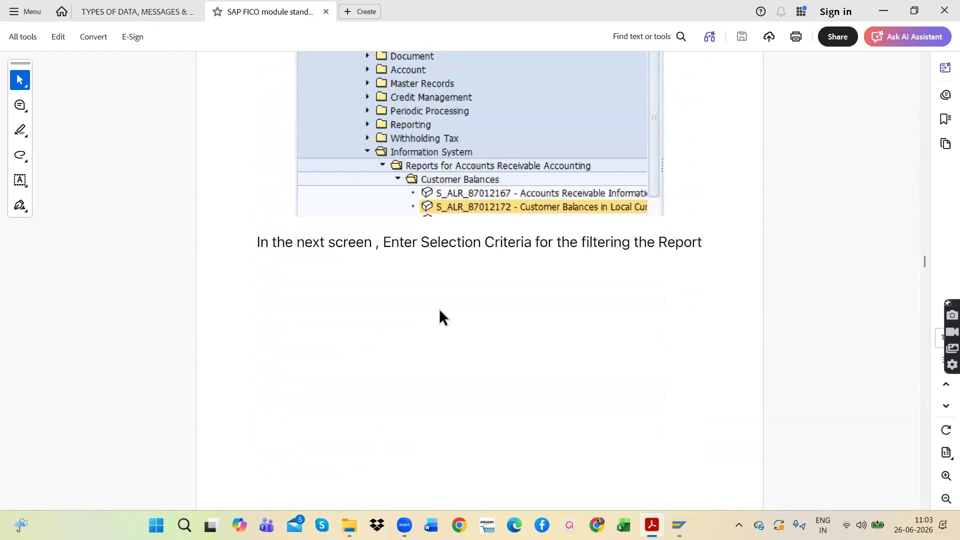
scroll(439, 308, "up", 5)
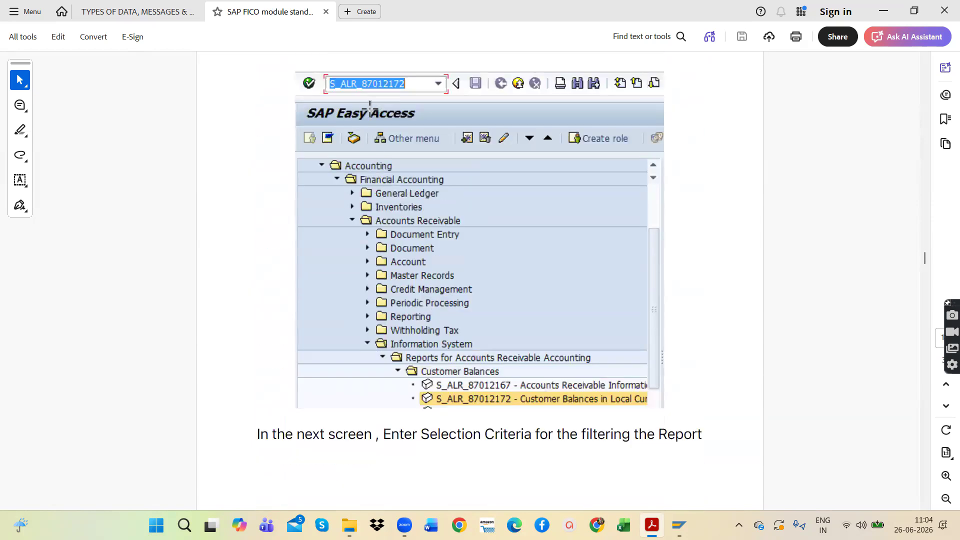
scroll(451, 330, "down", 15)
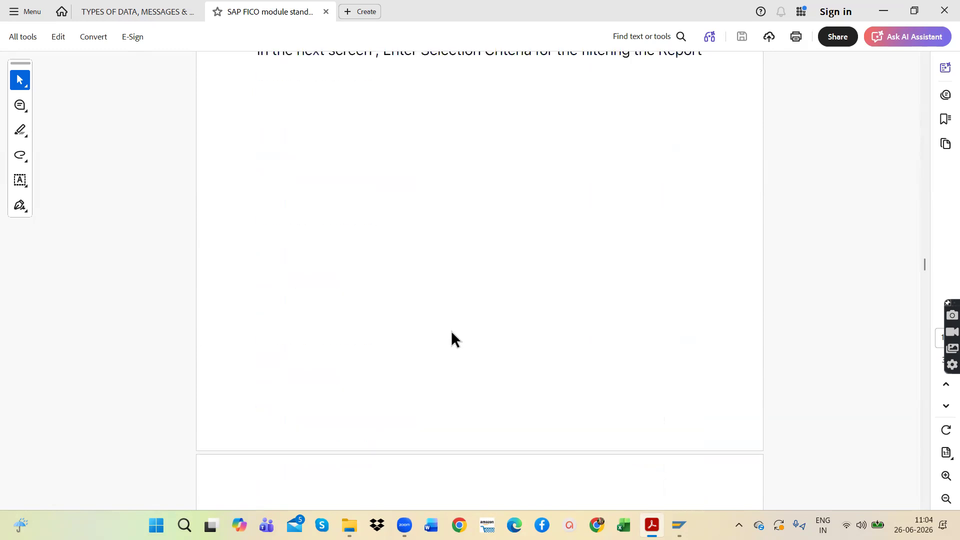
scroll(451, 332, "down", 20)
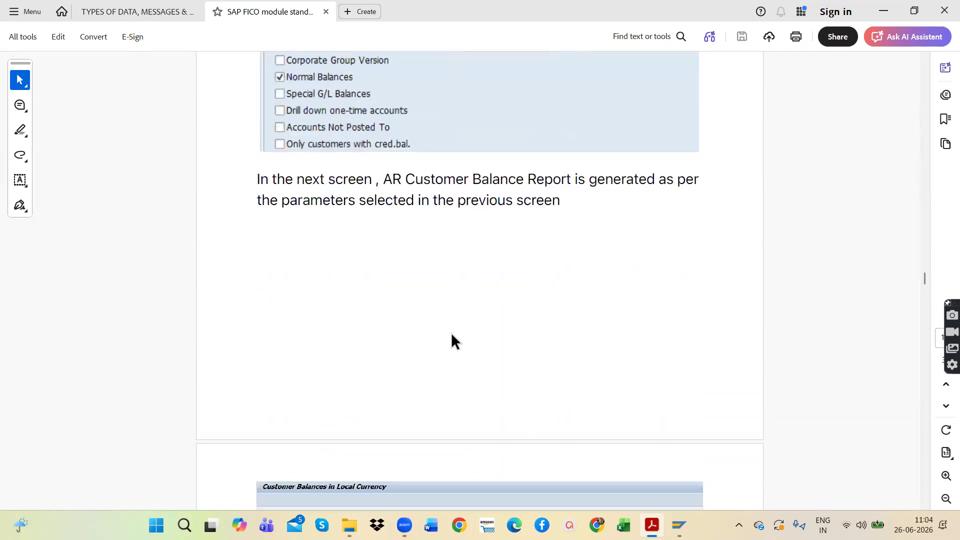
Step: Examine the customer line items report S_ALR_87012197, covering its line item selection and sample output
scroll(447, 338, "down", 20)
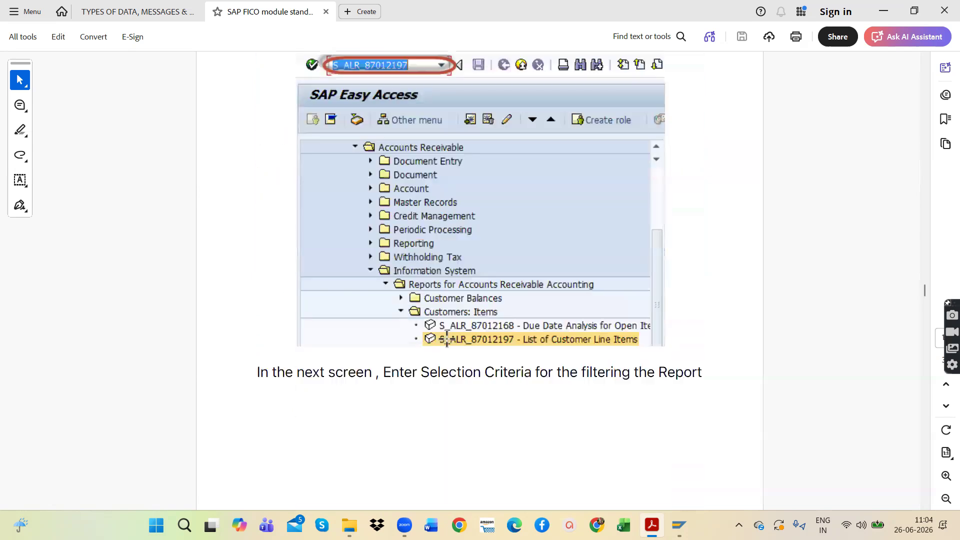
scroll(447, 338, "down", 16)
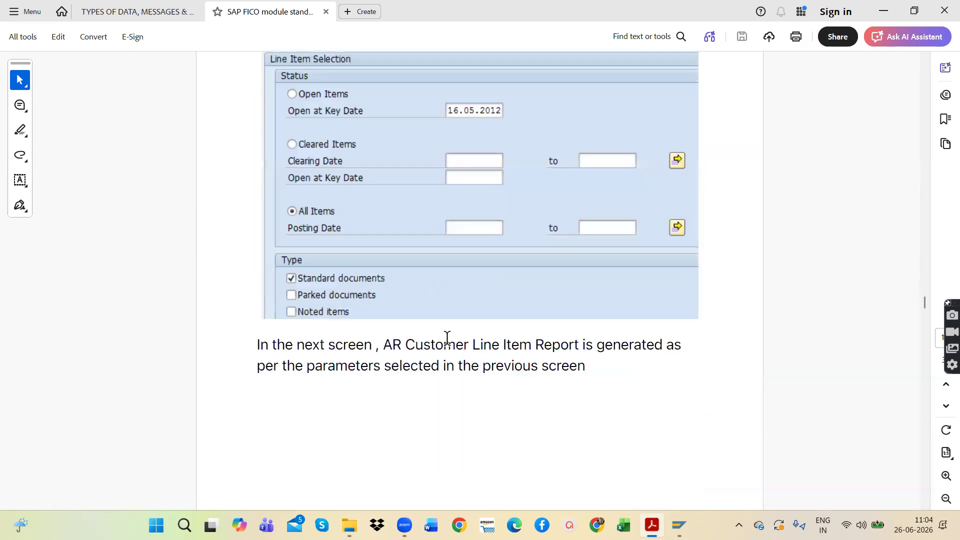
scroll(447, 337, "down", 14)
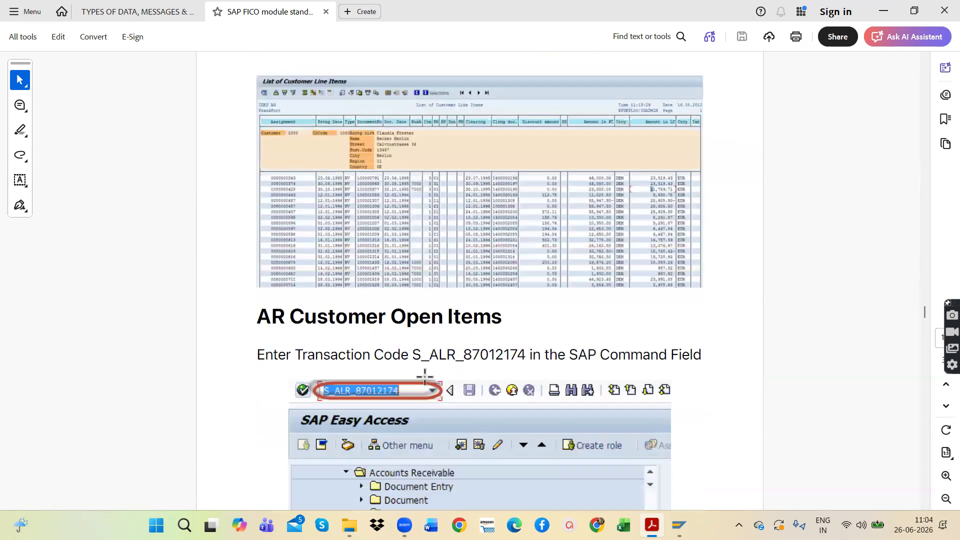
Step: Examine the AR Customer Open Items report S_ALR_87012174 and Customer Payment History report S_ALR_87012177, including their selection screens and sample outputs
scroll(425, 380, "down", 16)
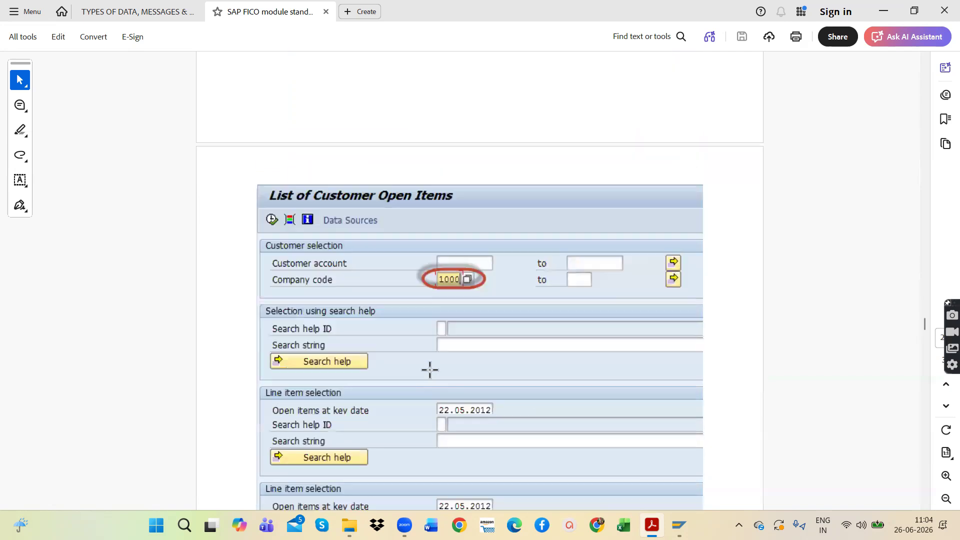
scroll(428, 371, "down", 16)
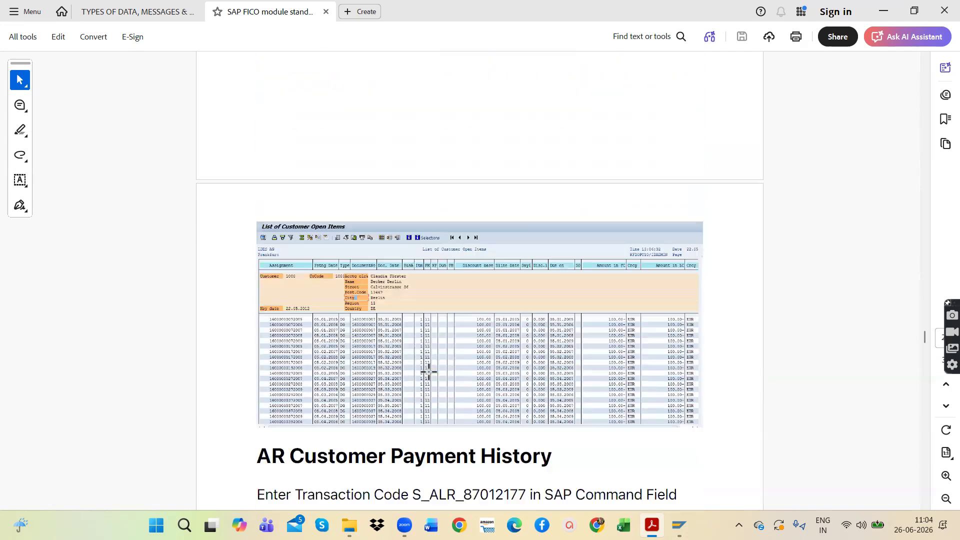
scroll(428, 371, "down", 15)
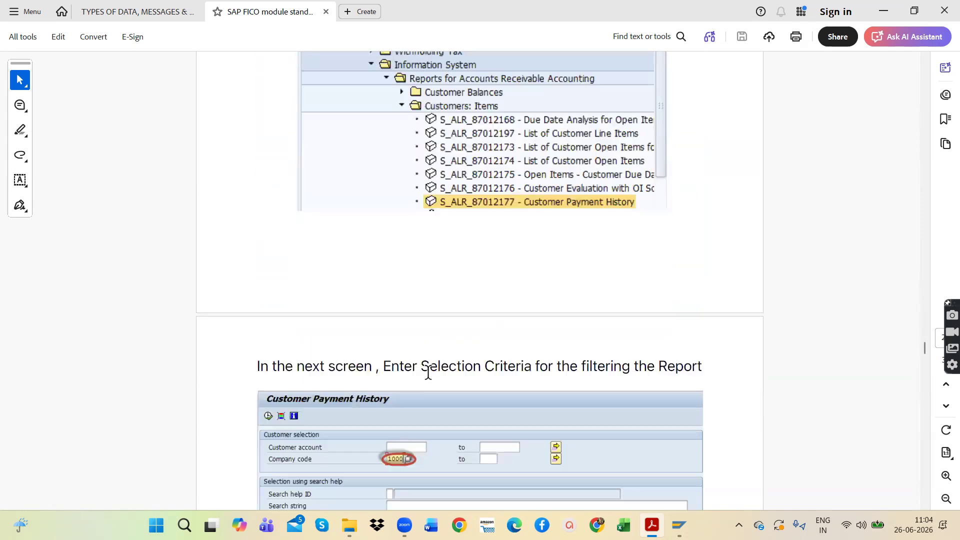
scroll(426, 374, "down", 15)
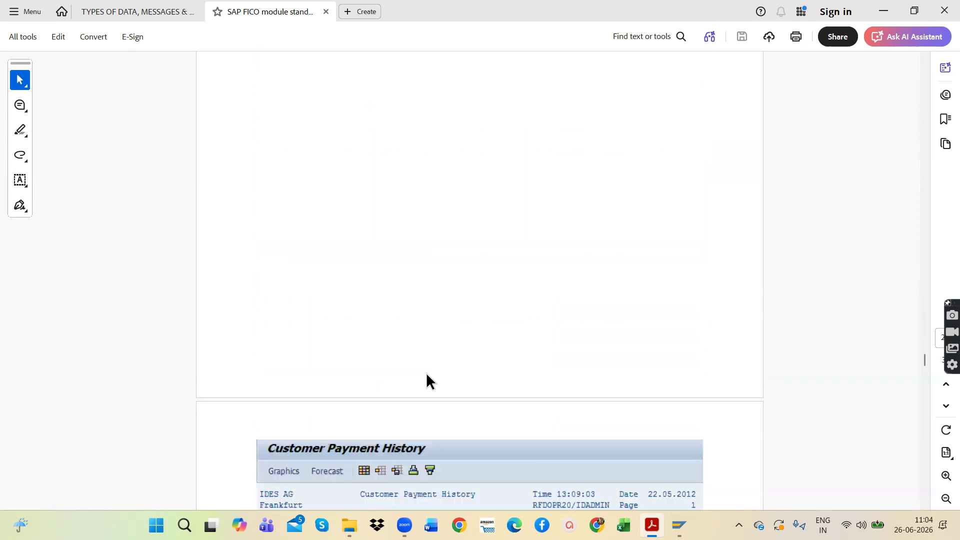
Step: Review the AP Vendor Master Data List section for S_ALR_87012086 and the AP Vendor Balances section for S_ALR_87012082
scroll(426, 373, "down", 14)
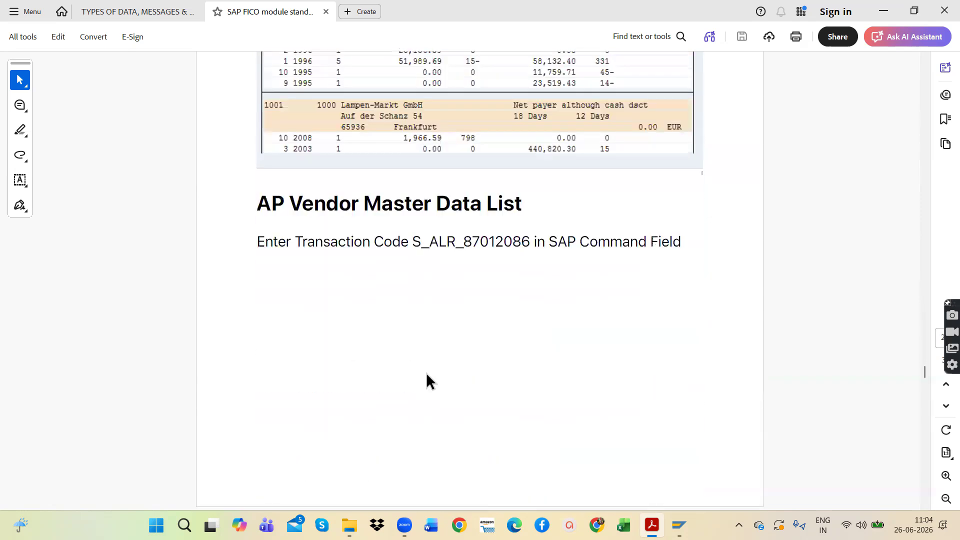
scroll(427, 373, "down", 15)
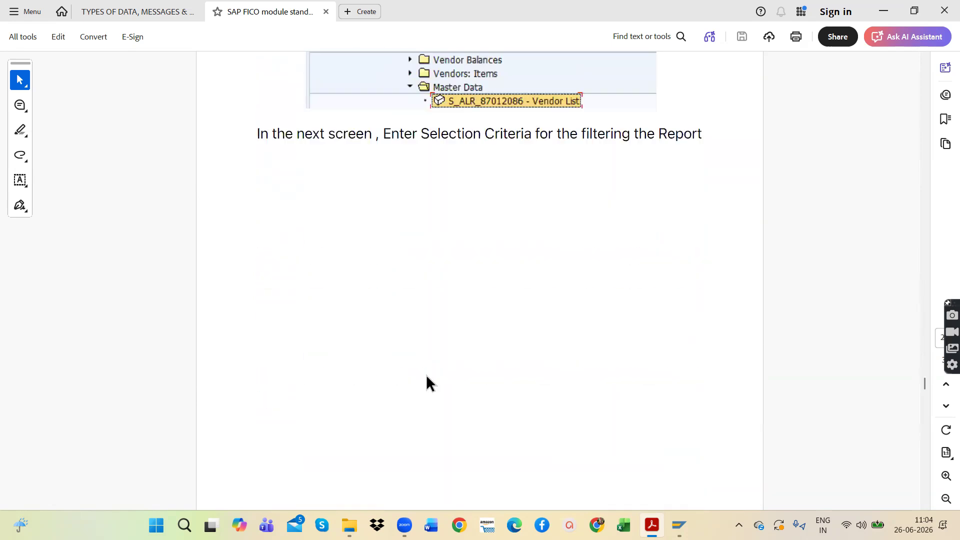
scroll(425, 376, "down", 15)
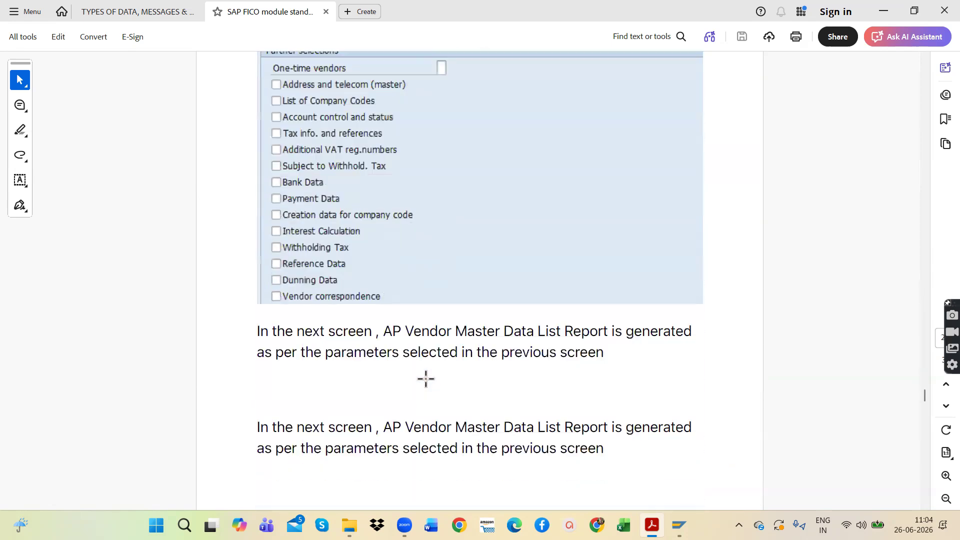
scroll(425, 377, "down", 15)
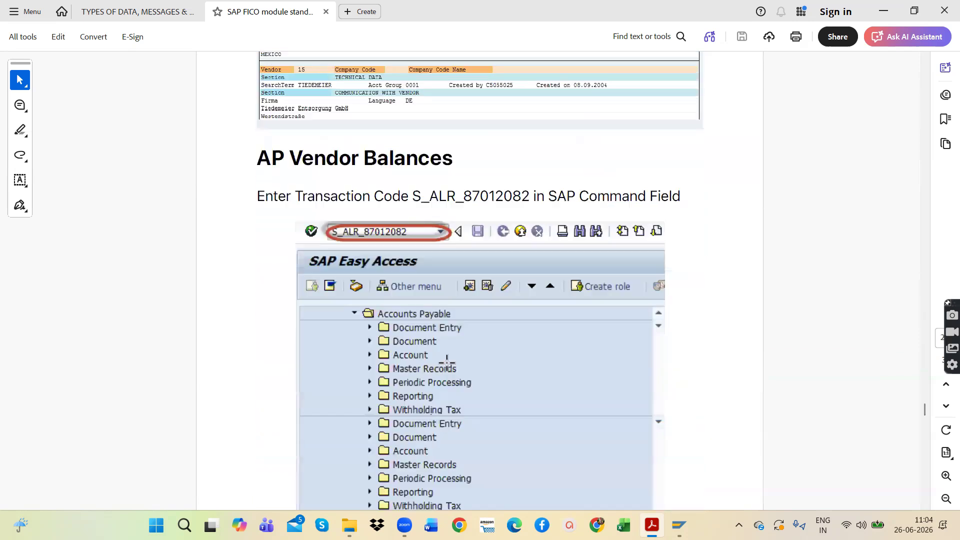
scroll(449, 359, "down", 15)
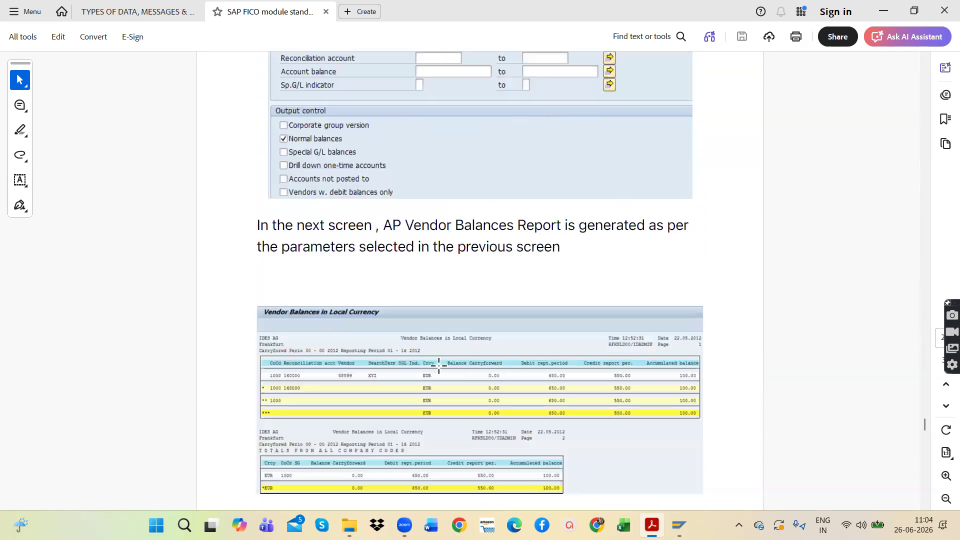
Step: Examine the vendor line items report S_ALR_87012103, covering its selection criteria and sample output
scroll(439, 372, "down", 15)
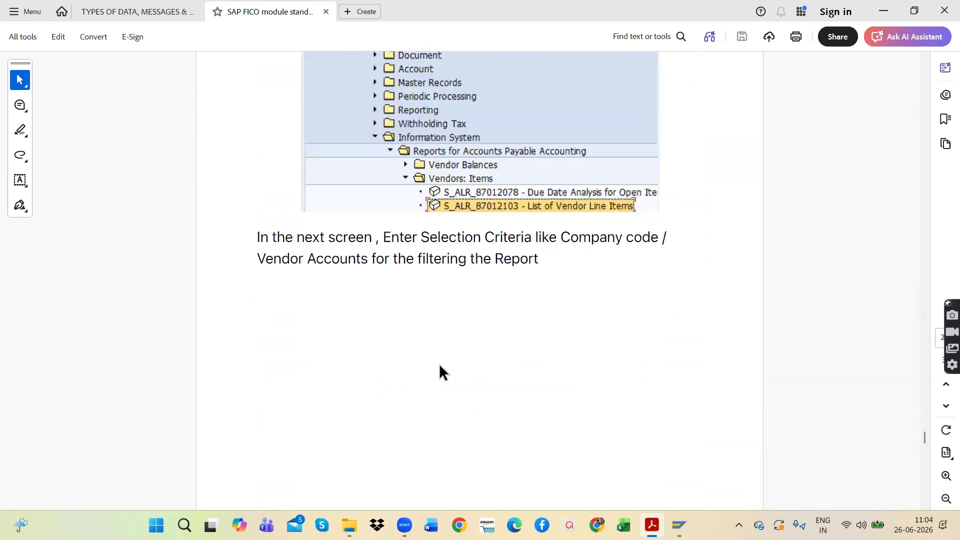
scroll(439, 372, "down", 10)
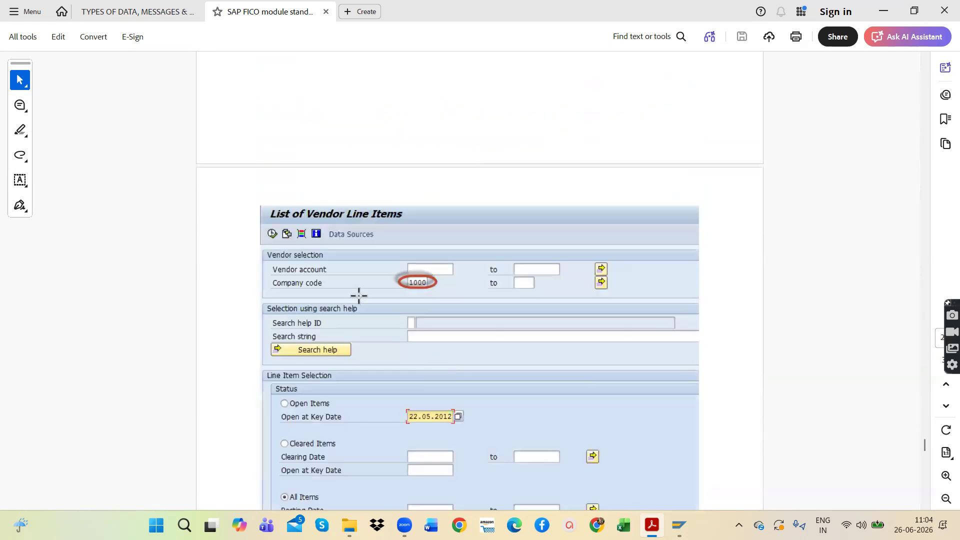
scroll(364, 335, "down", 15)
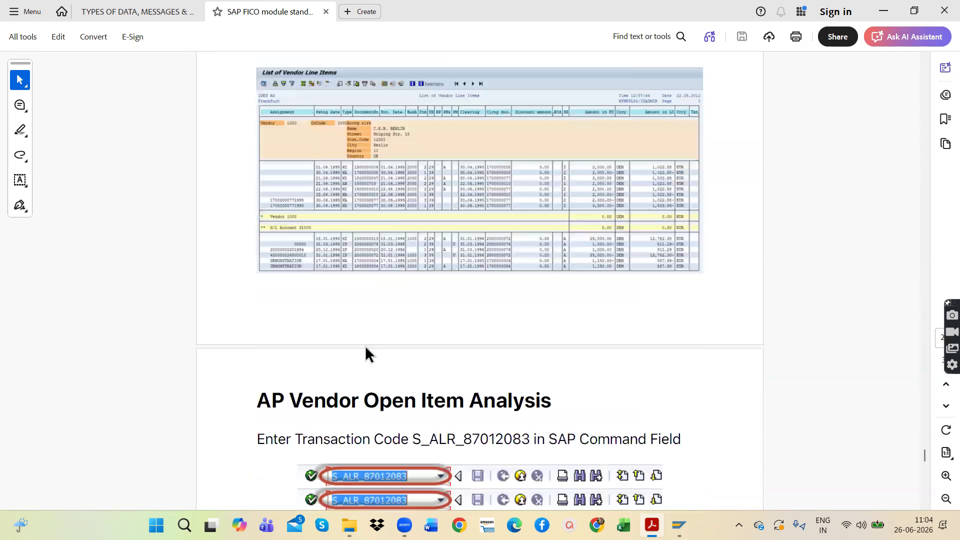
Step: Review the AP Vendor Open Item Analysis section for S_ALR_87012083, including its line item selection and sample report
scroll(365, 346, "down", 15)
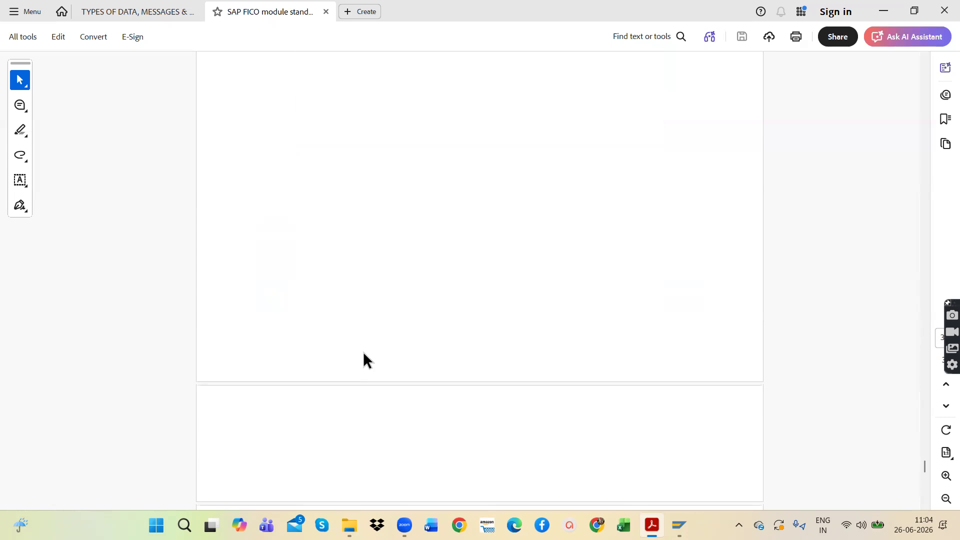
scroll(364, 354, "down", 4)
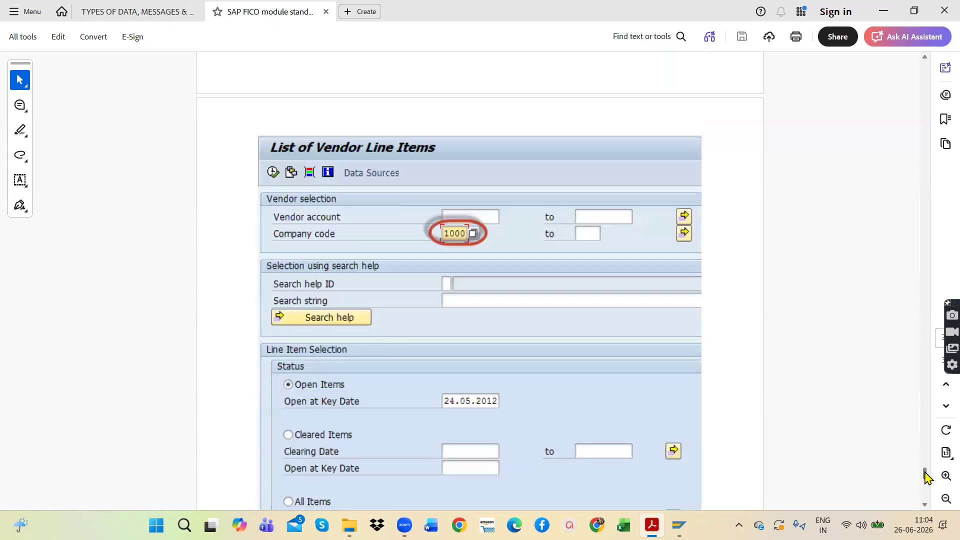
left_click_drag(923, 505, 921, 511)
scroll(555, 263, "up", 10)
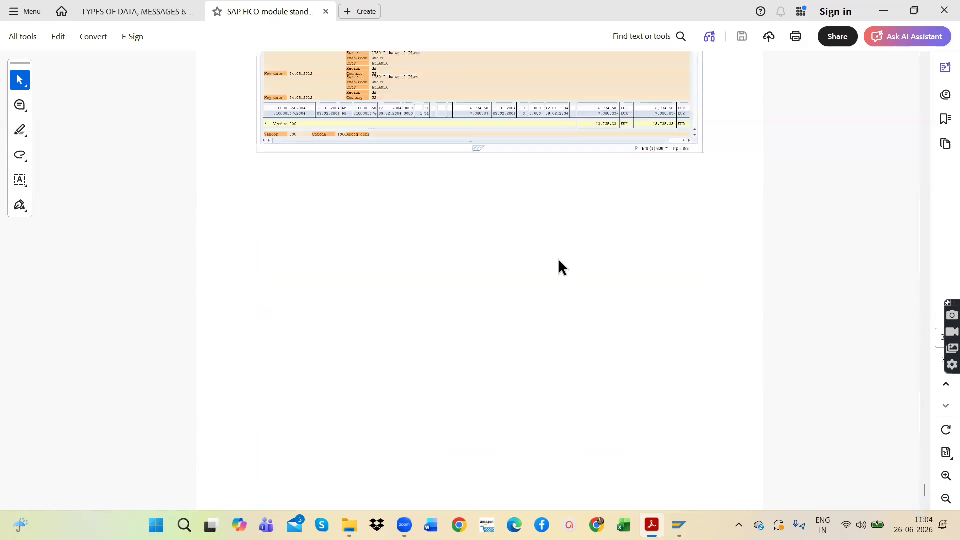
scroll(548, 260, "up", 8)
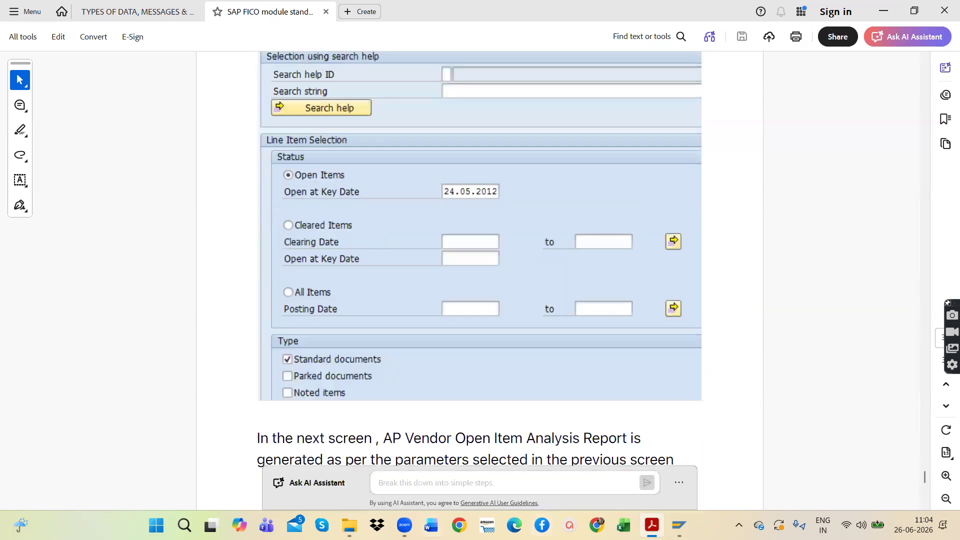
mouse_move(405, 525)
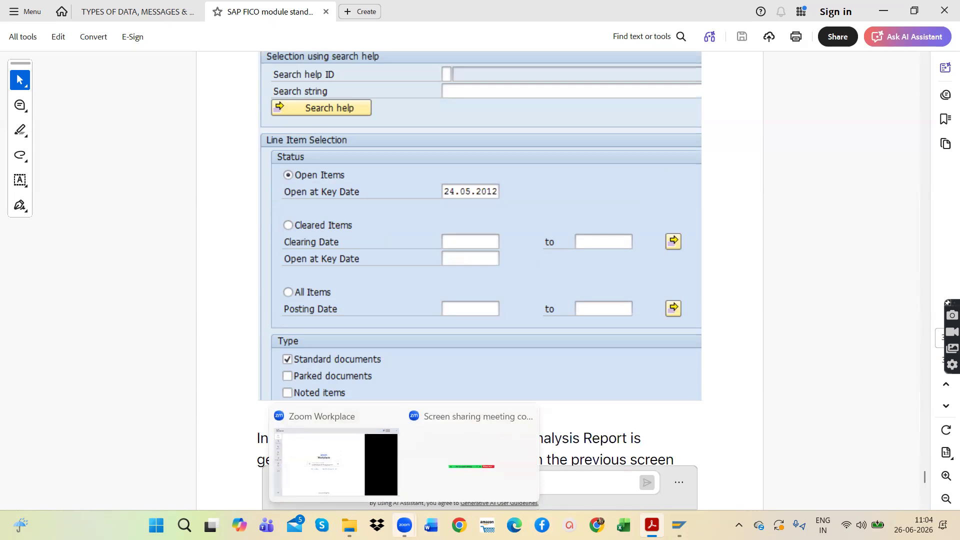